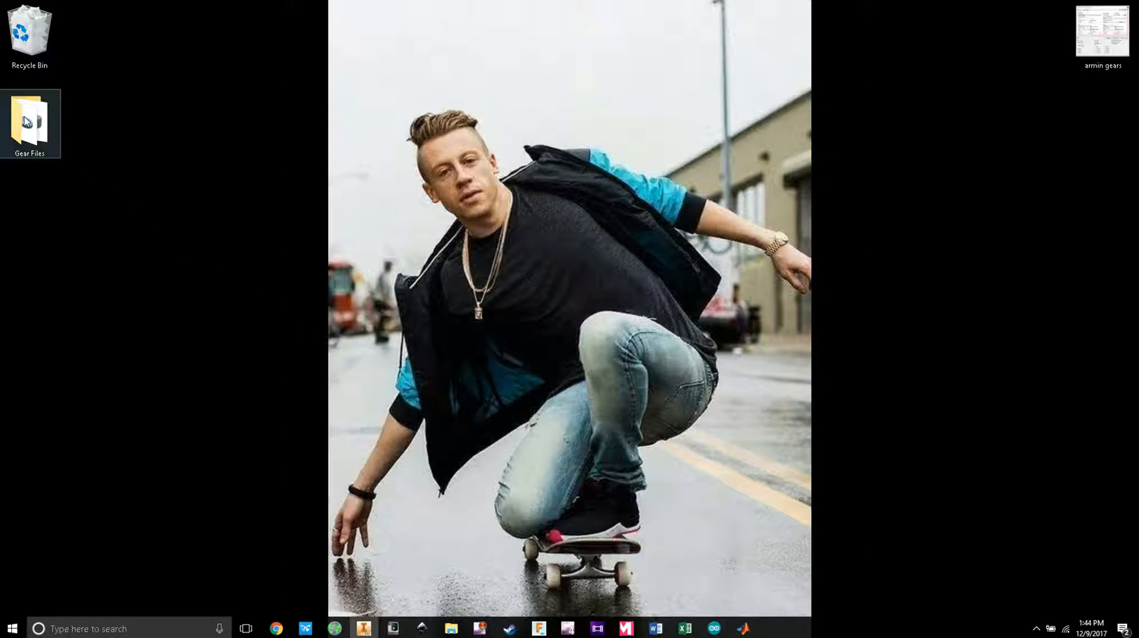
Step: Open the Gear Files folder and preview Gear number 1 in 3D Builder, then close it
double_click(27, 122)
click(295, 219)
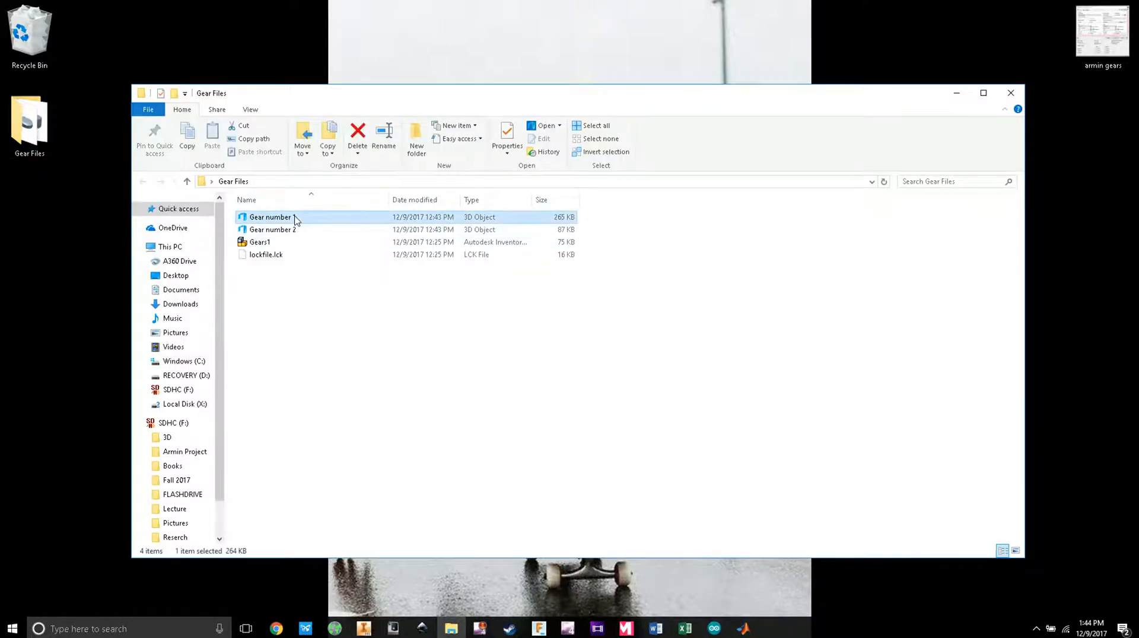
double_click(294, 220)
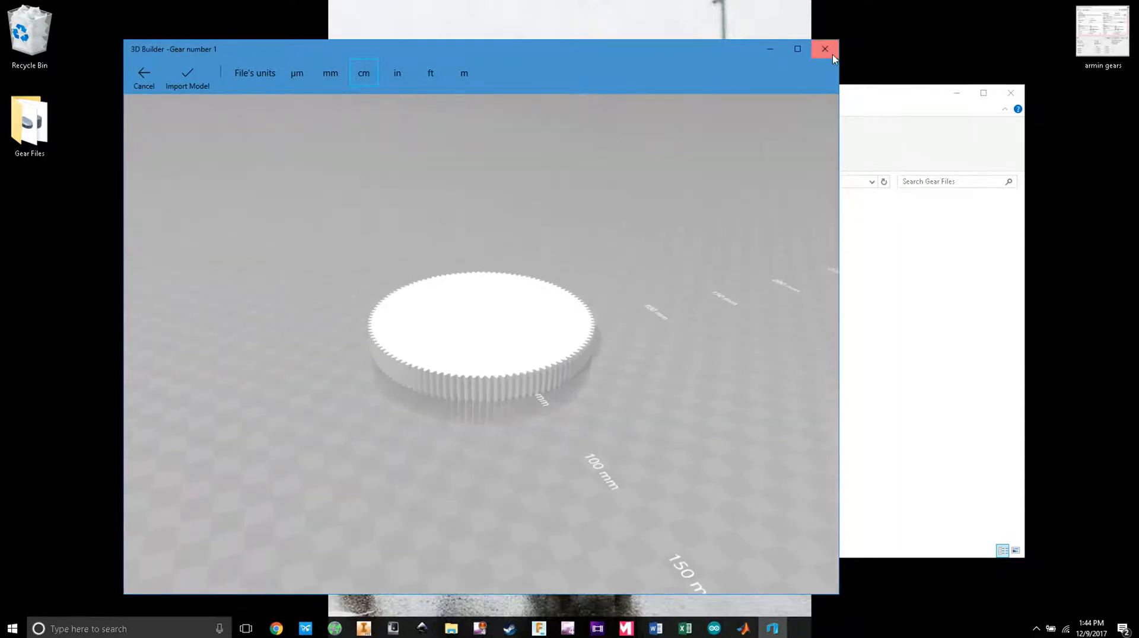
click(824, 48)
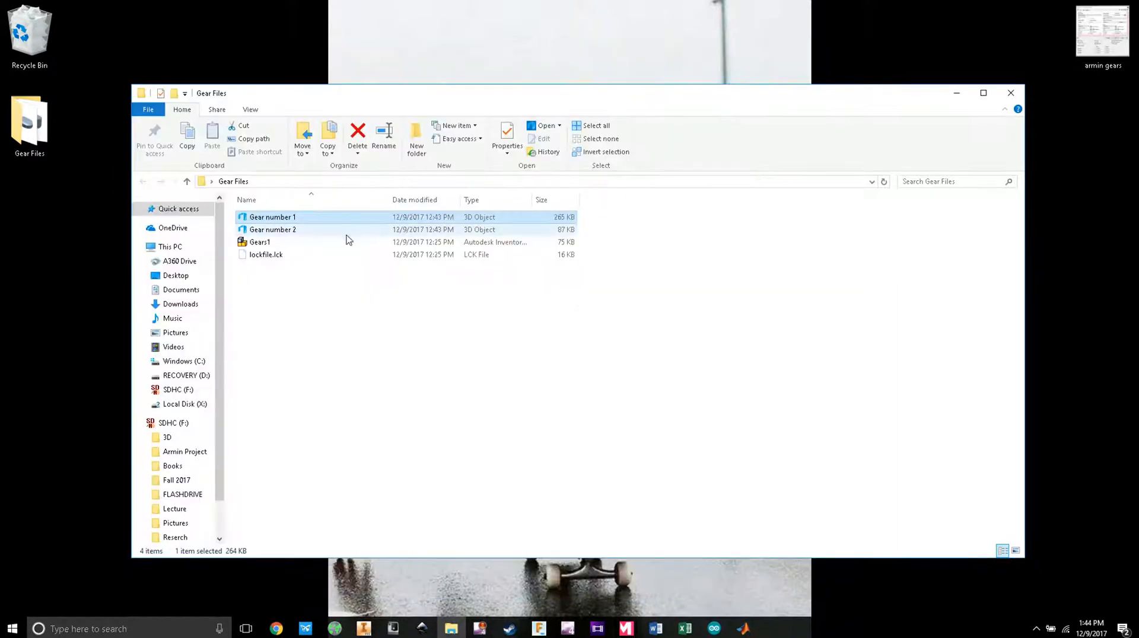
Step: Preview Gear number 2 in 3D Builder, close it, and bring up the Inventor gear assembly
double_click(326, 230)
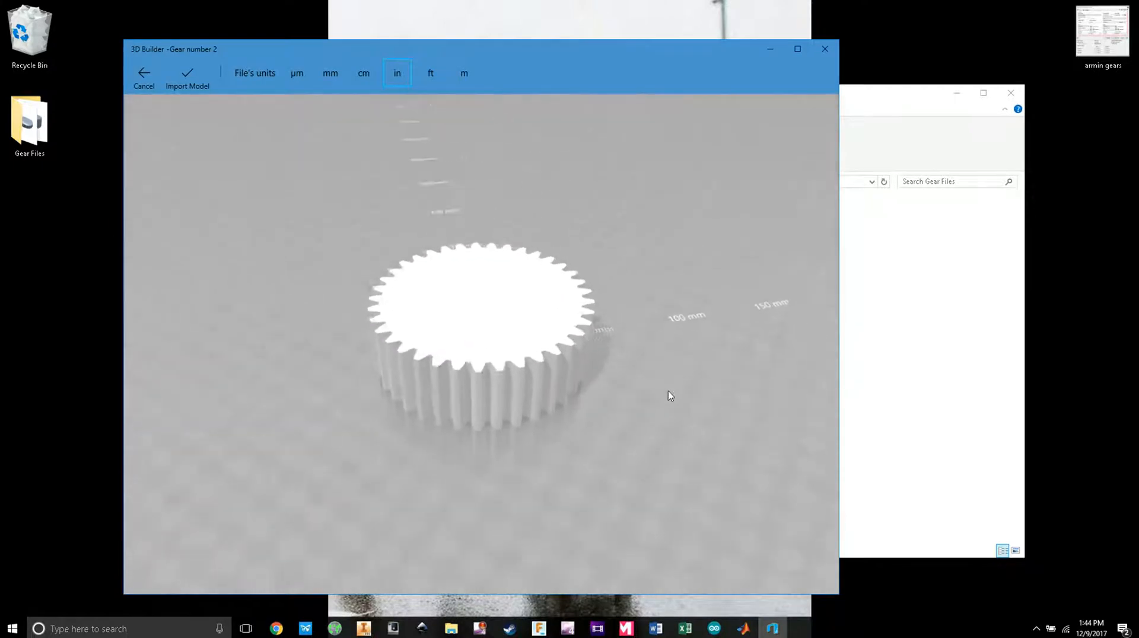
click(826, 50)
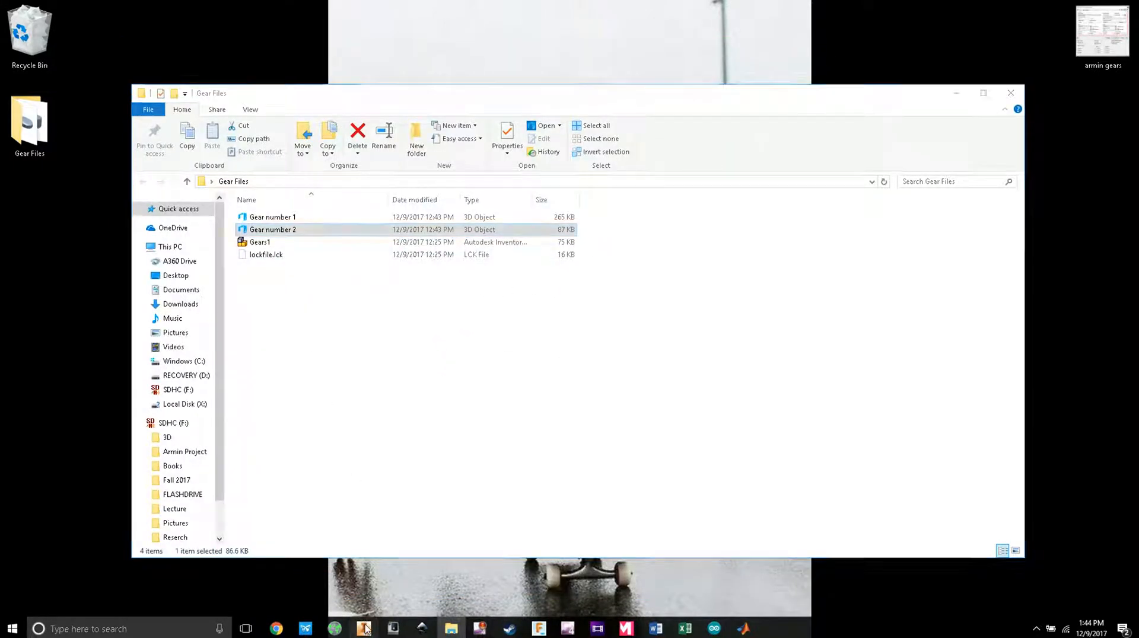
click(364, 628)
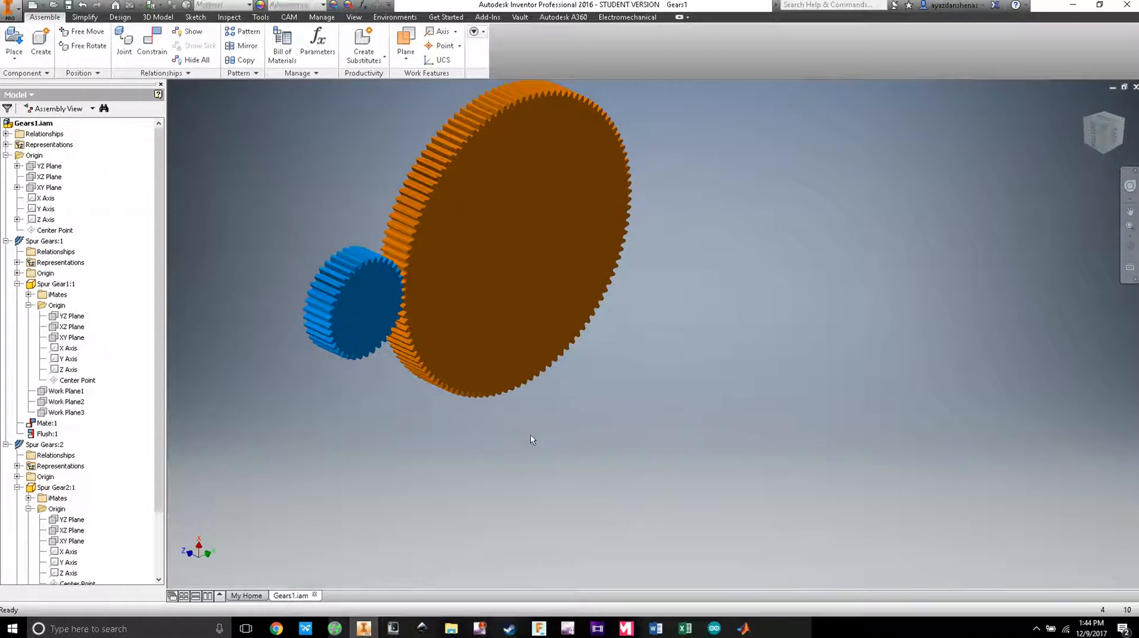
drag(488, 464, 551, 483)
key(Escape)
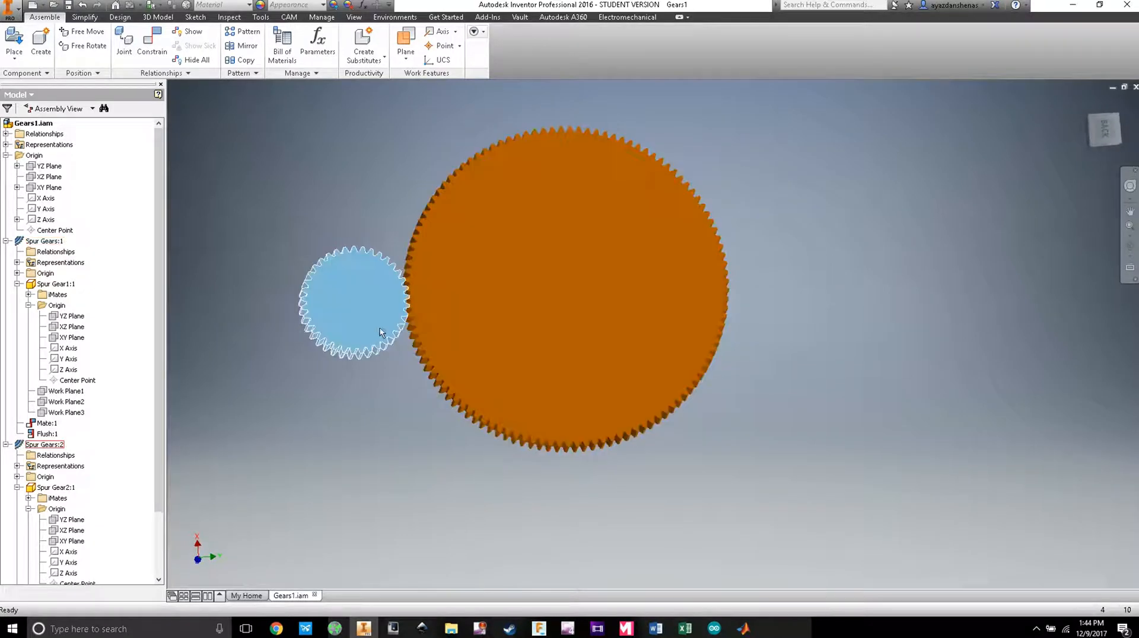
click(386, 328)
scroll(386, 325, up, 6)
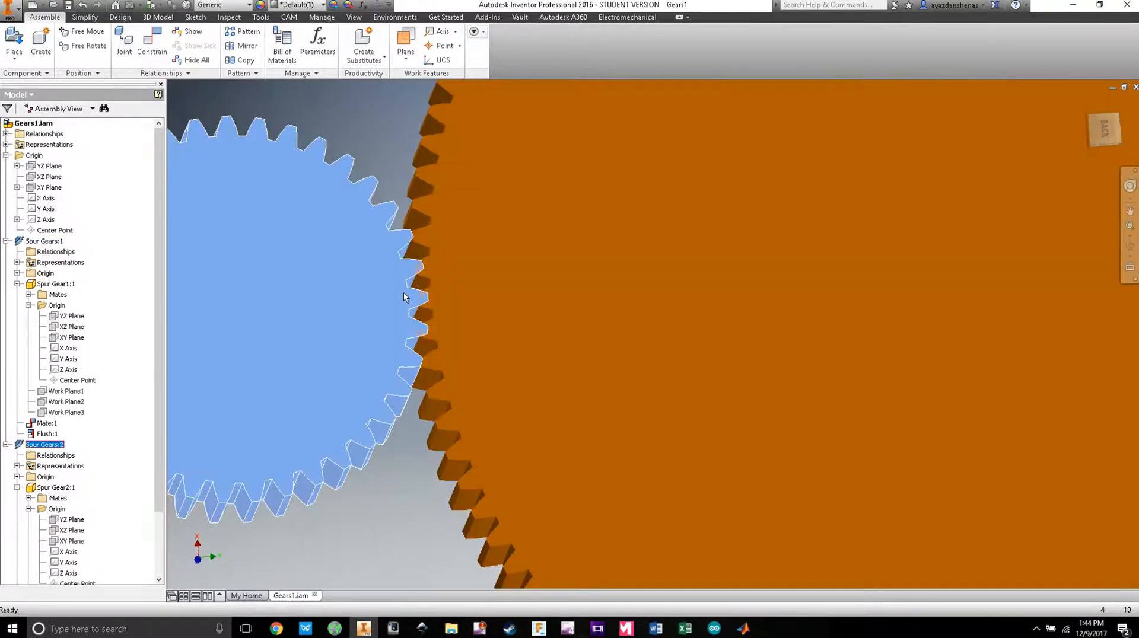
drag(410, 278, 412, 277)
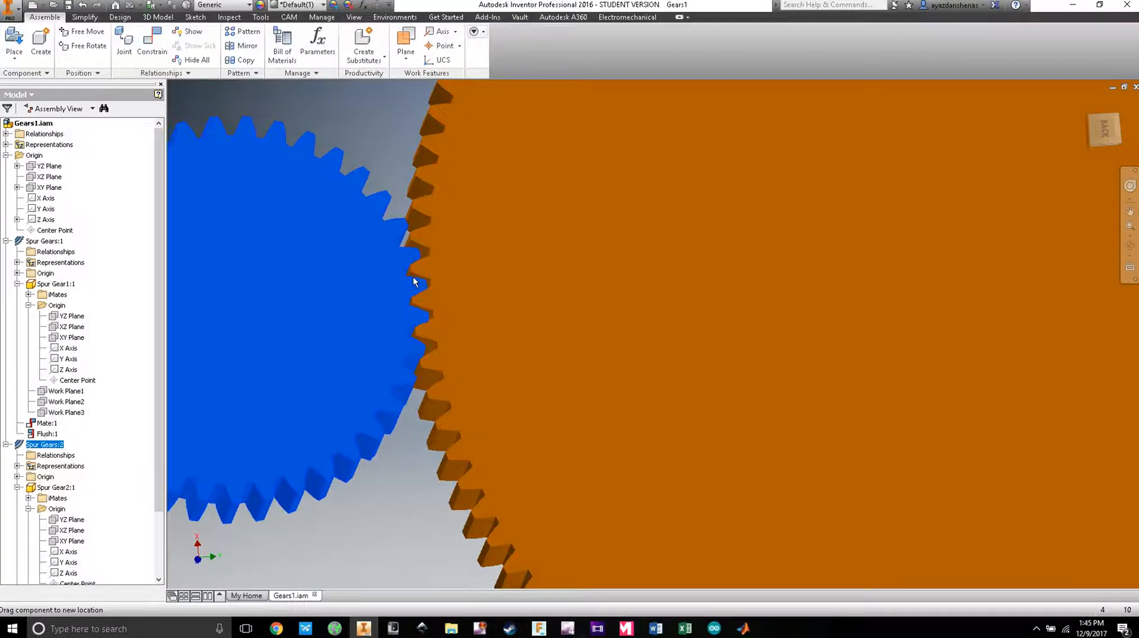
drag(526, 282, 529, 332)
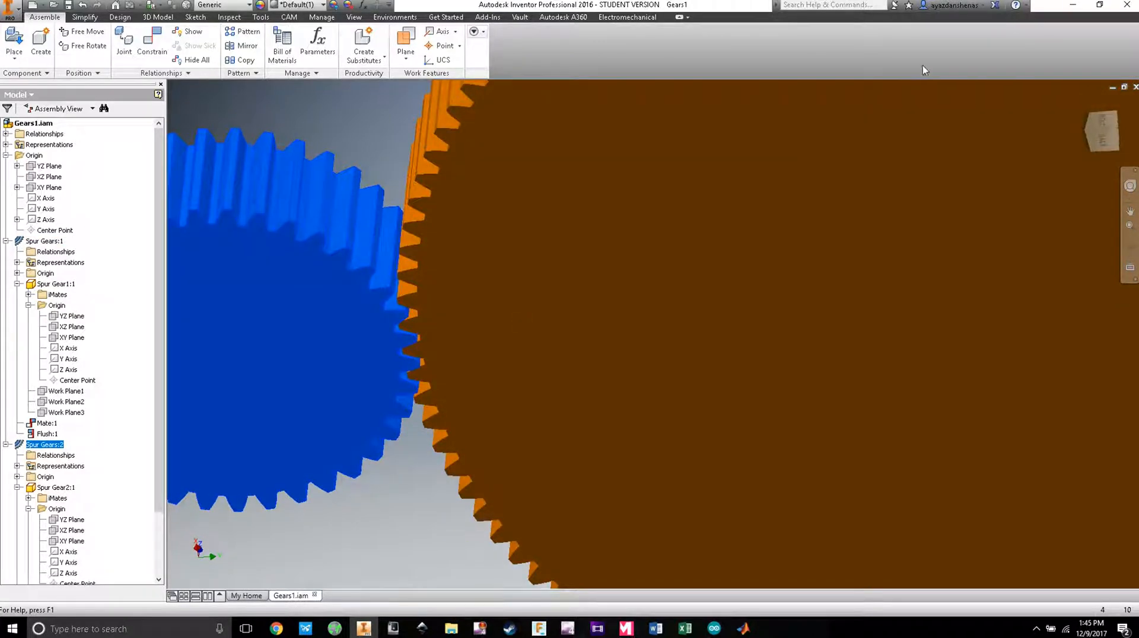
click(1073, 5)
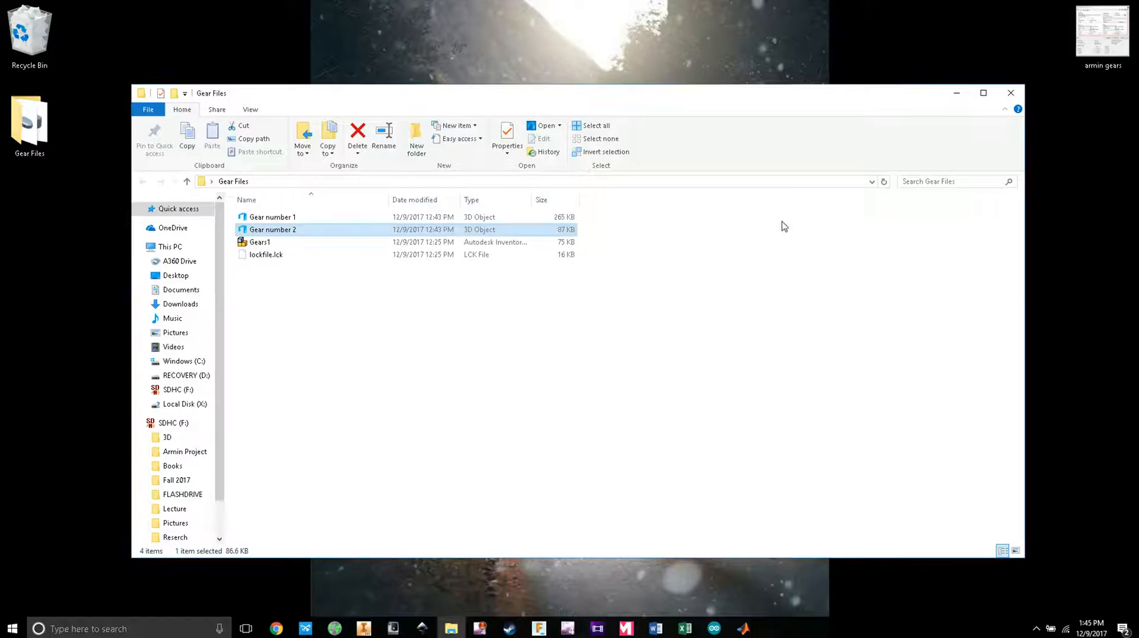
Step: Close the Gear Files window and start a new Chrome browser window
click(1012, 93)
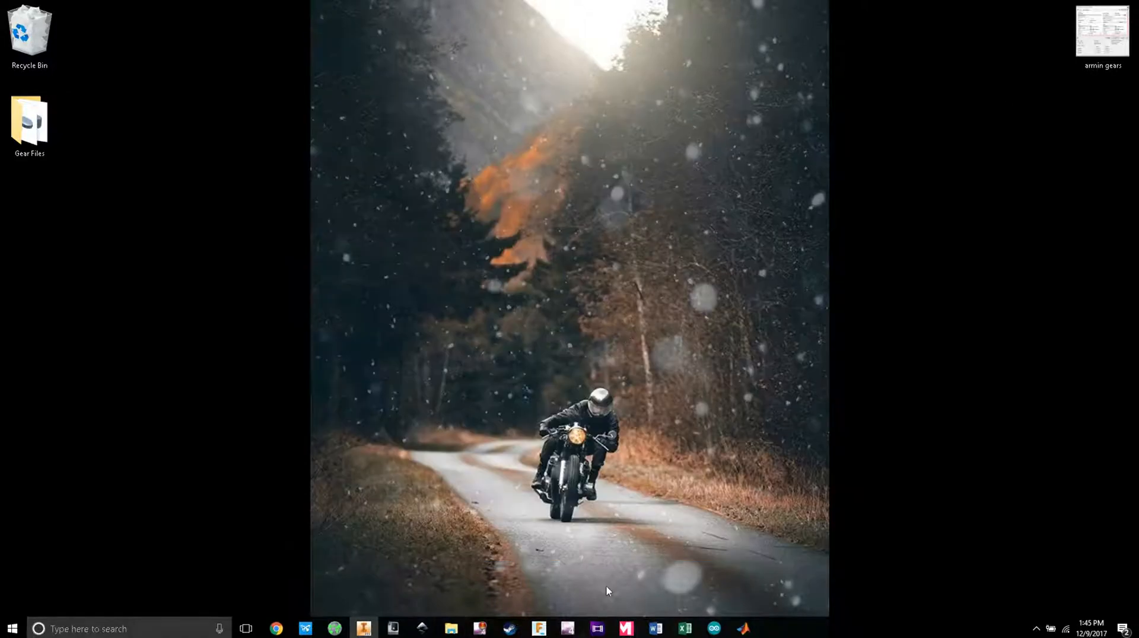
click(276, 628)
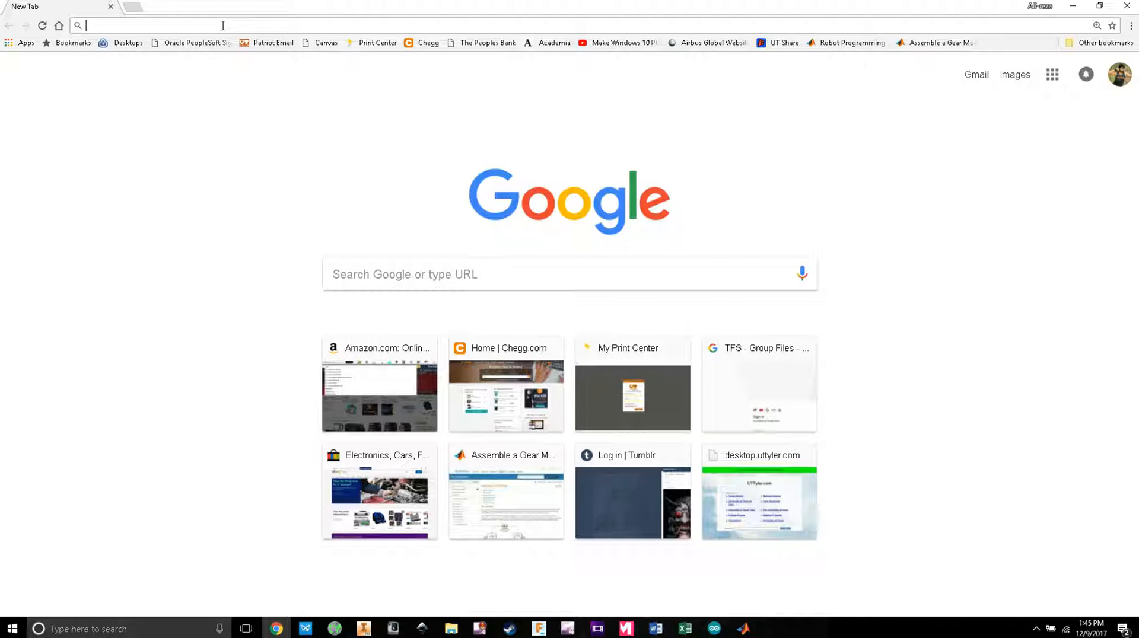
Step: Search Google for simscape multibody and open the Simscape Multibody product page
text(sim)
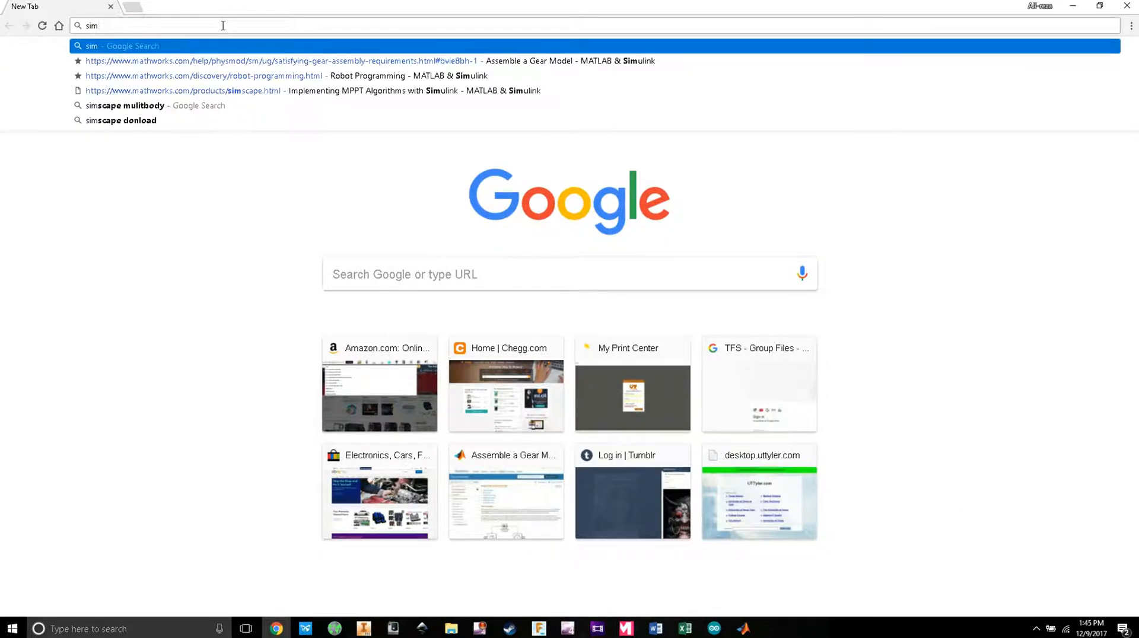
text(scape)
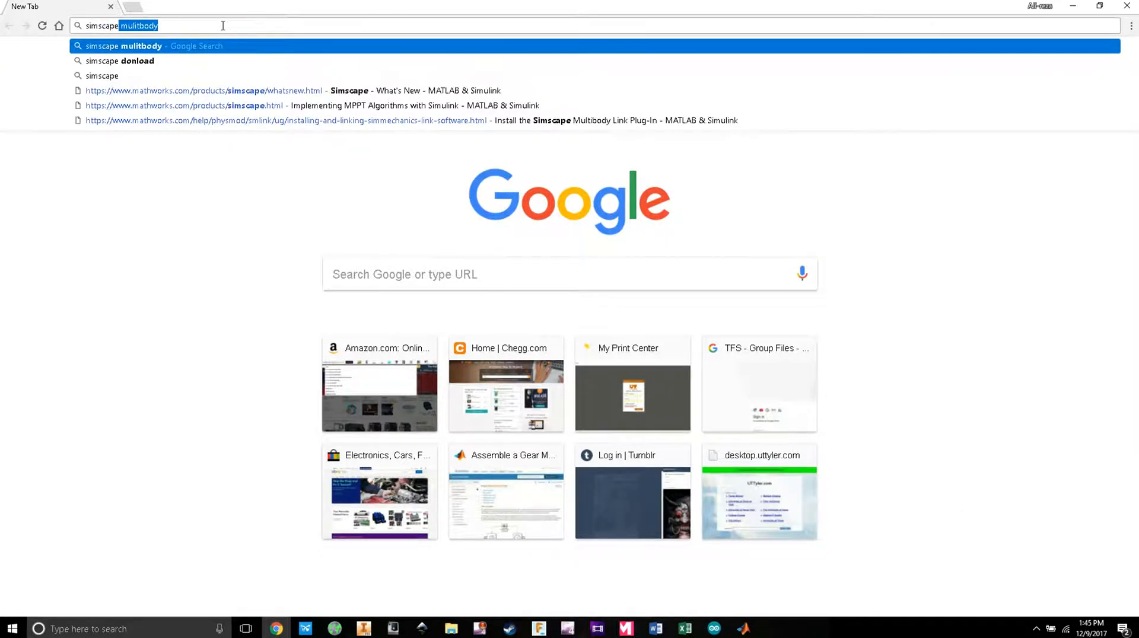
key(Return)
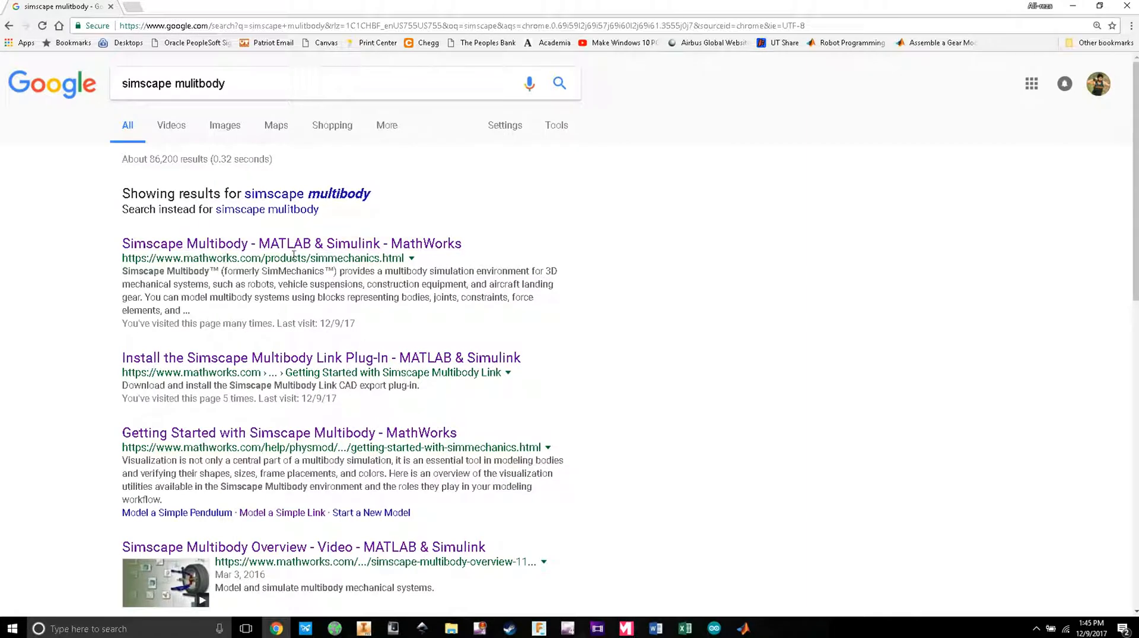
click(304, 195)
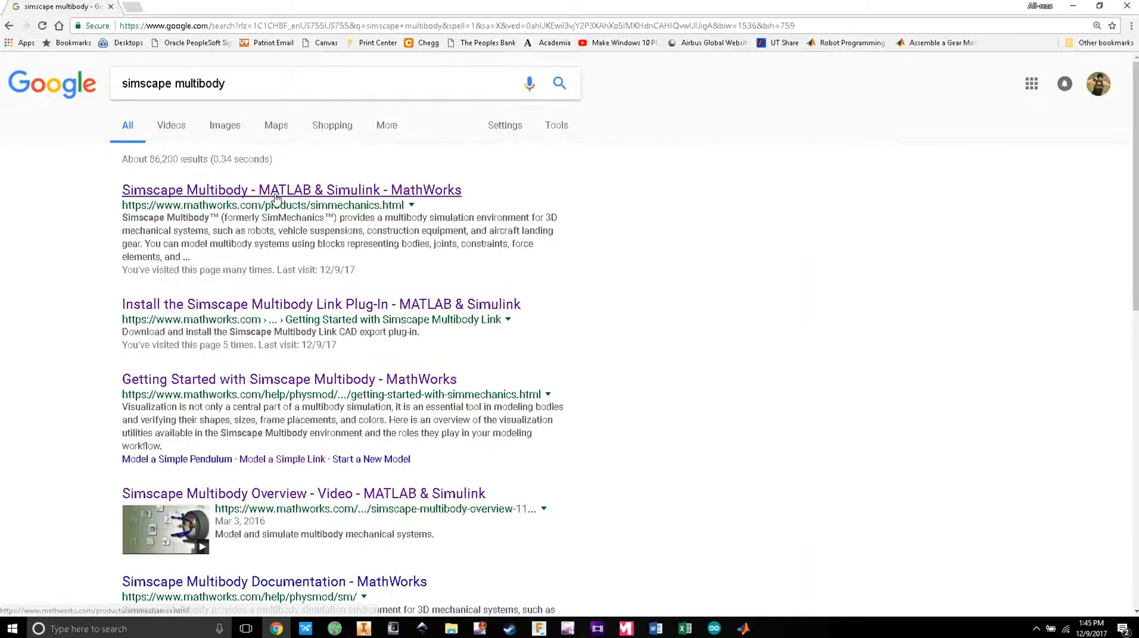
click(276, 197)
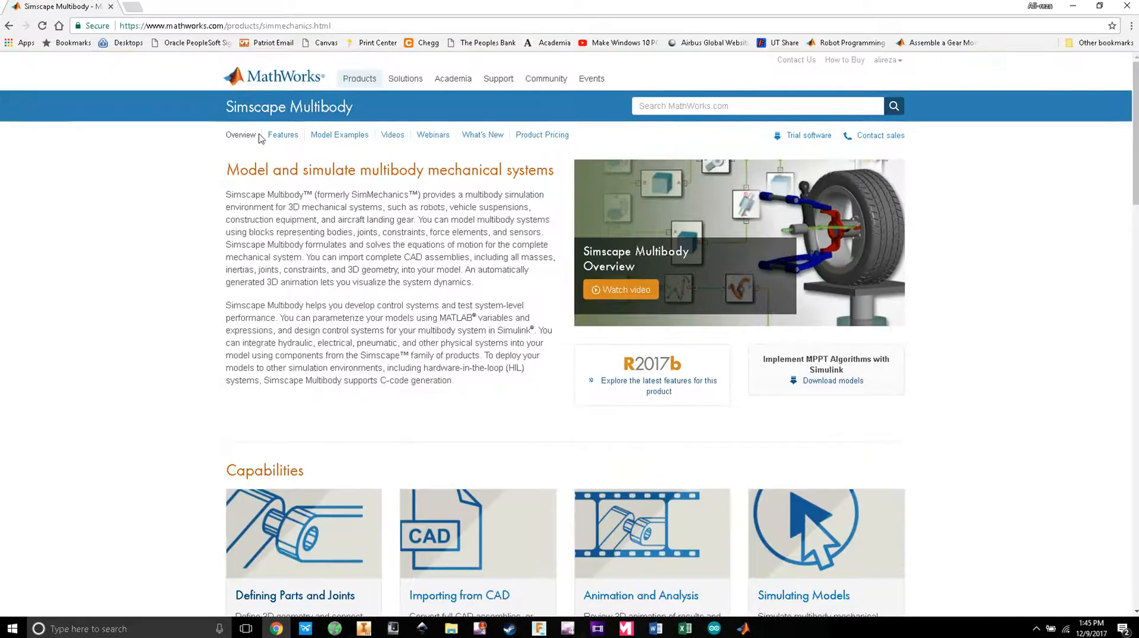
scroll(465, 323, down, 6)
scroll(514, 417, up, 6)
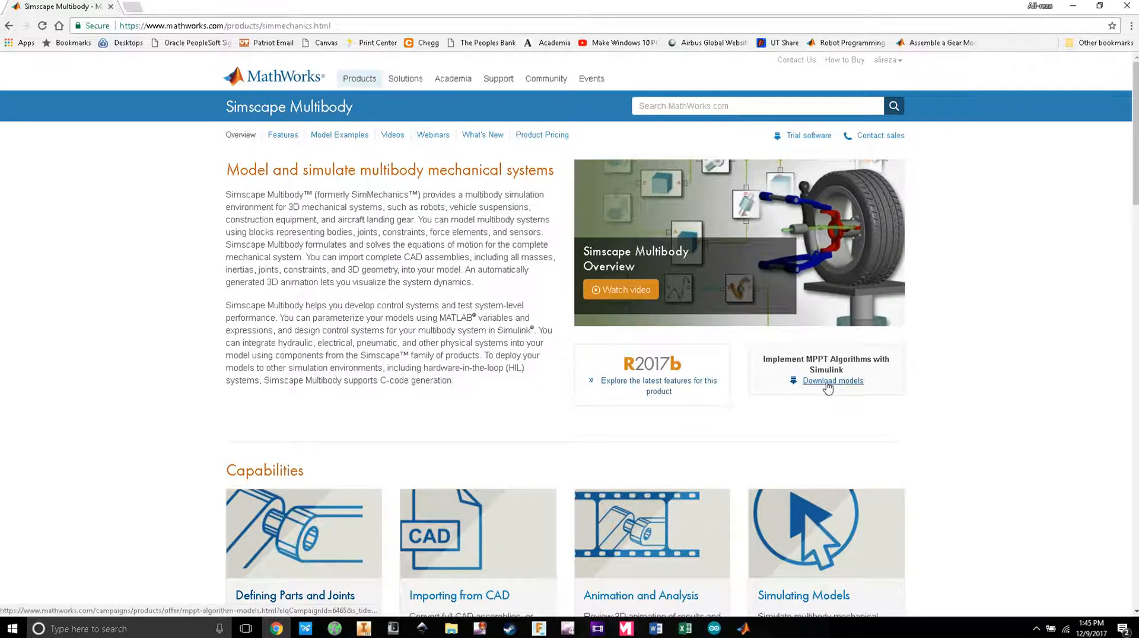
scroll(824, 392, down, 2)
scroll(827, 390, up, 2)
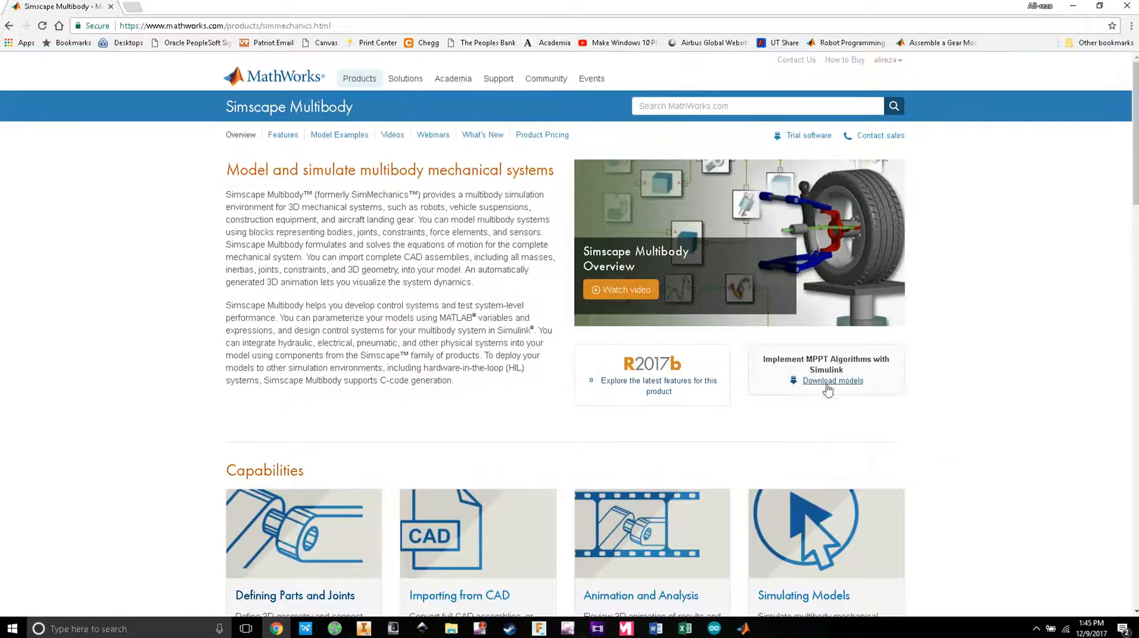
Step: Go through the R2017b features page to the free trial and submit the trial request
click(660, 387)
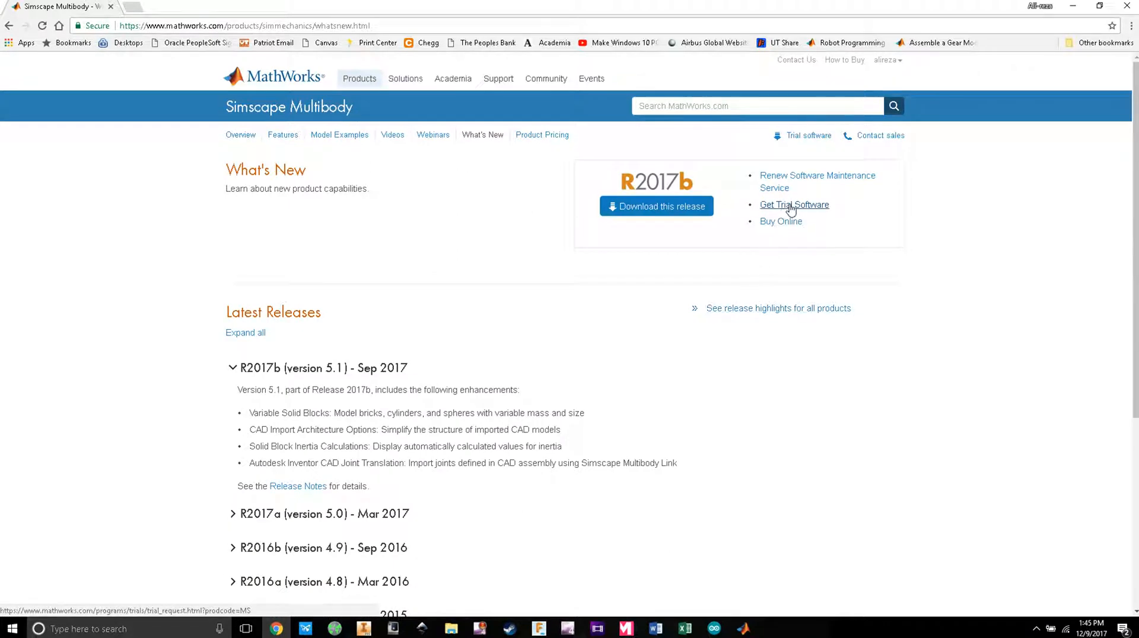
click(791, 208)
scroll(651, 360, down, 3)
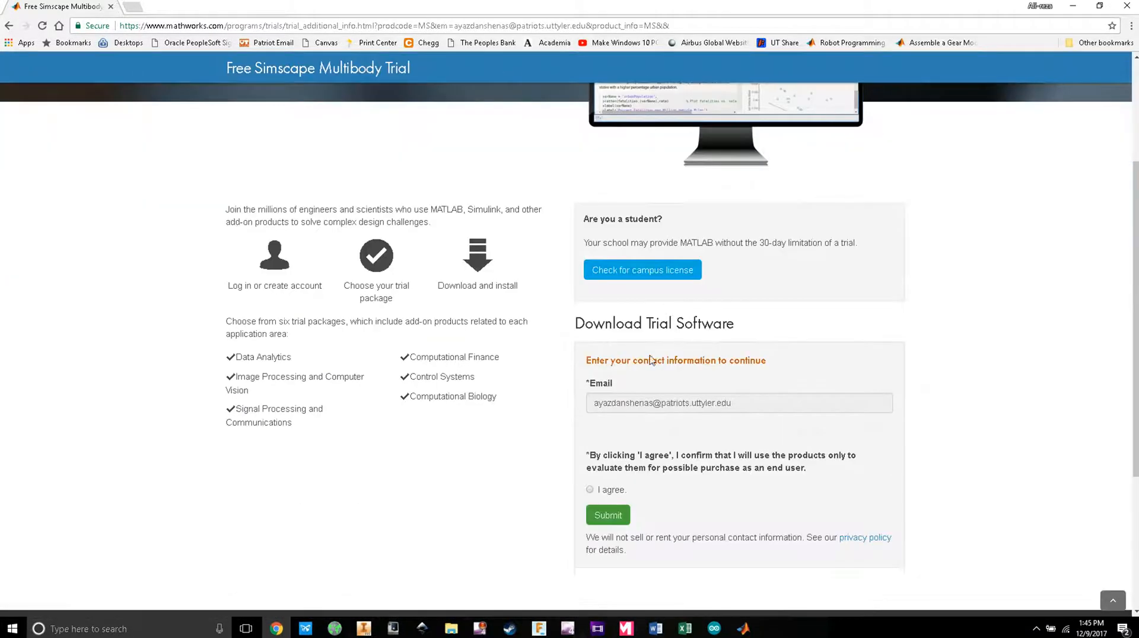
click(609, 516)
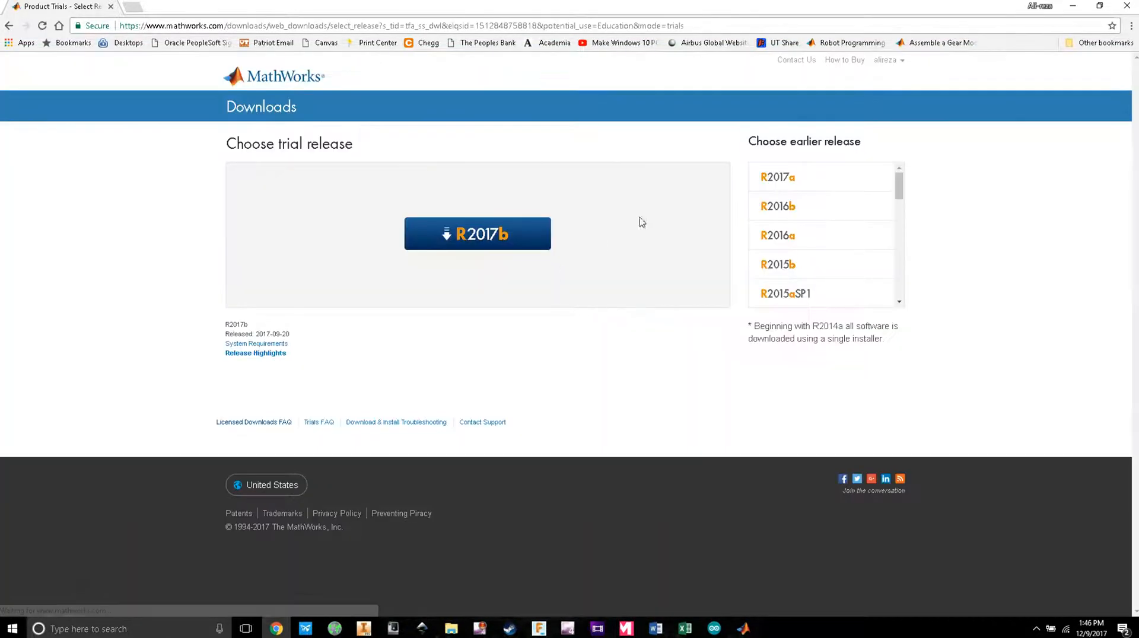
Step: Choose the R2017b trial for Windows (64-bit) and tick Simscape Multibody under Physical Modeling
click(488, 245)
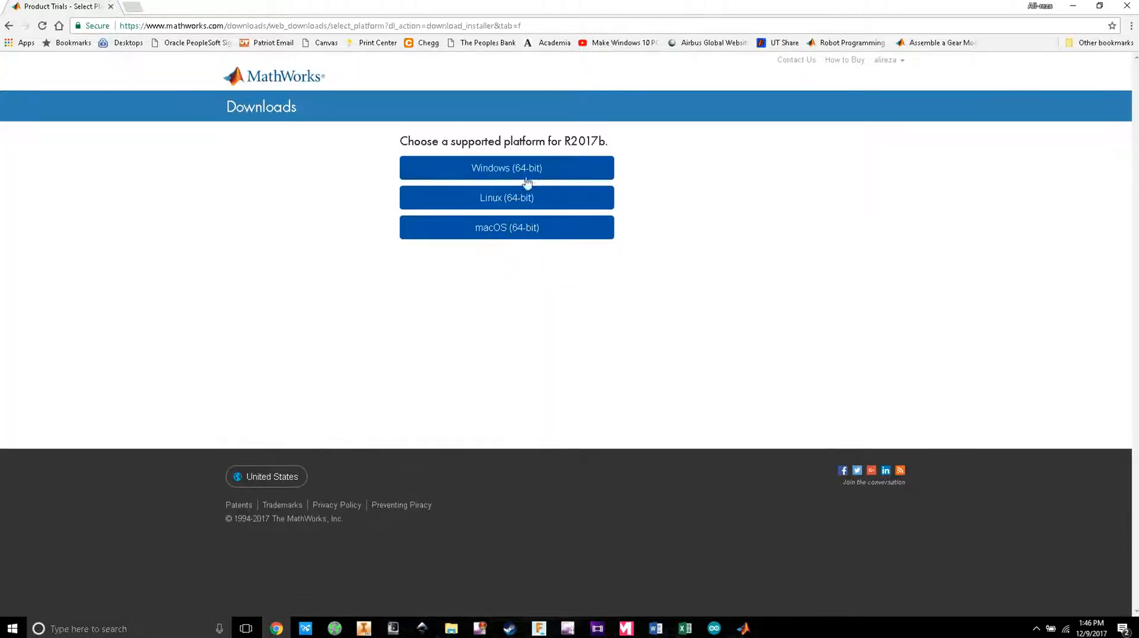
click(525, 178)
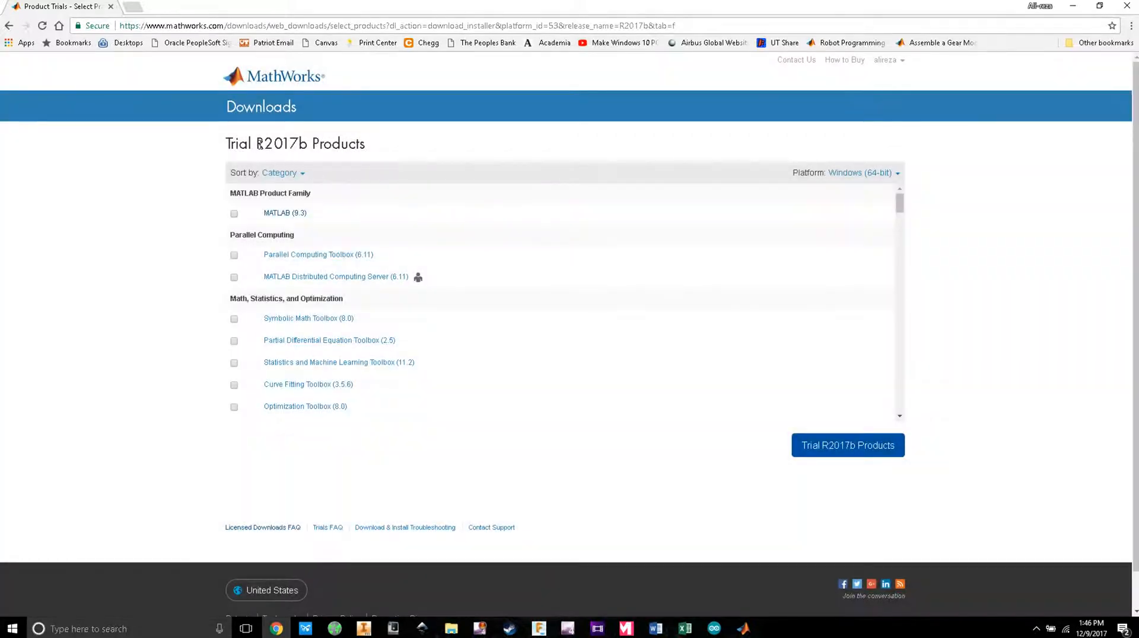
scroll(653, 320, down, 15)
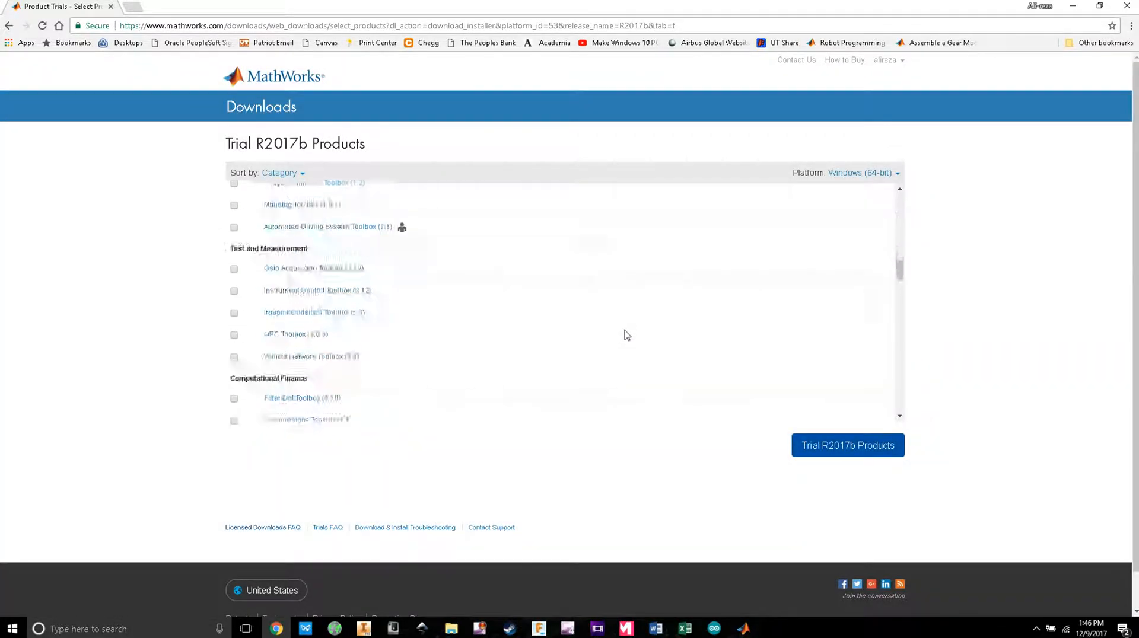
scroll(622, 359, down, 20)
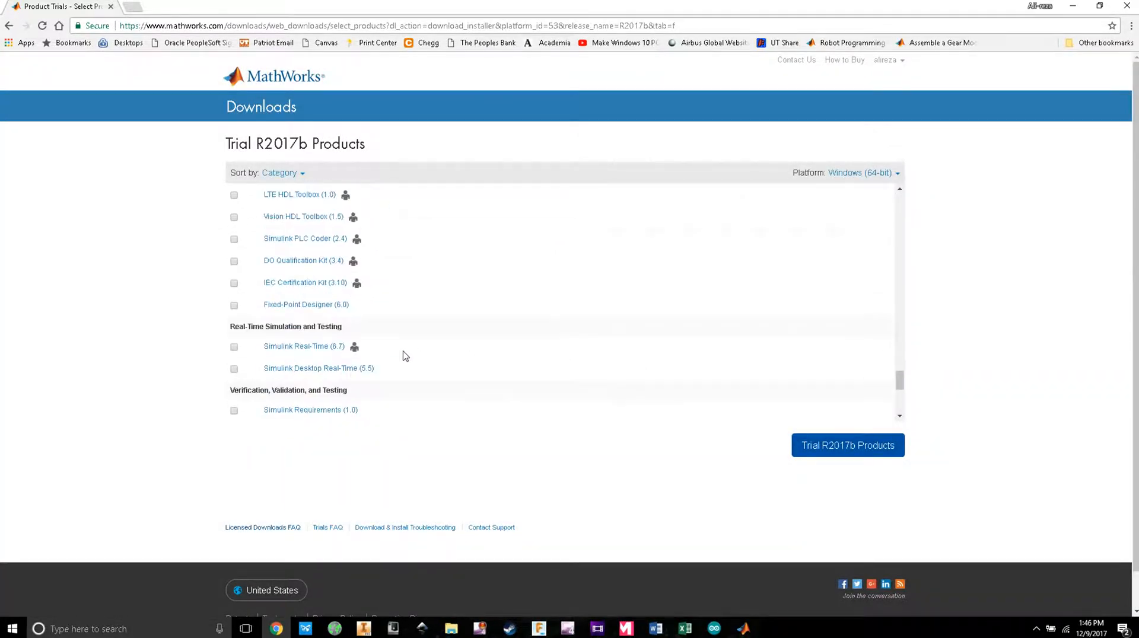
scroll(925, 348, up, 2)
scroll(534, 338, up, 10)
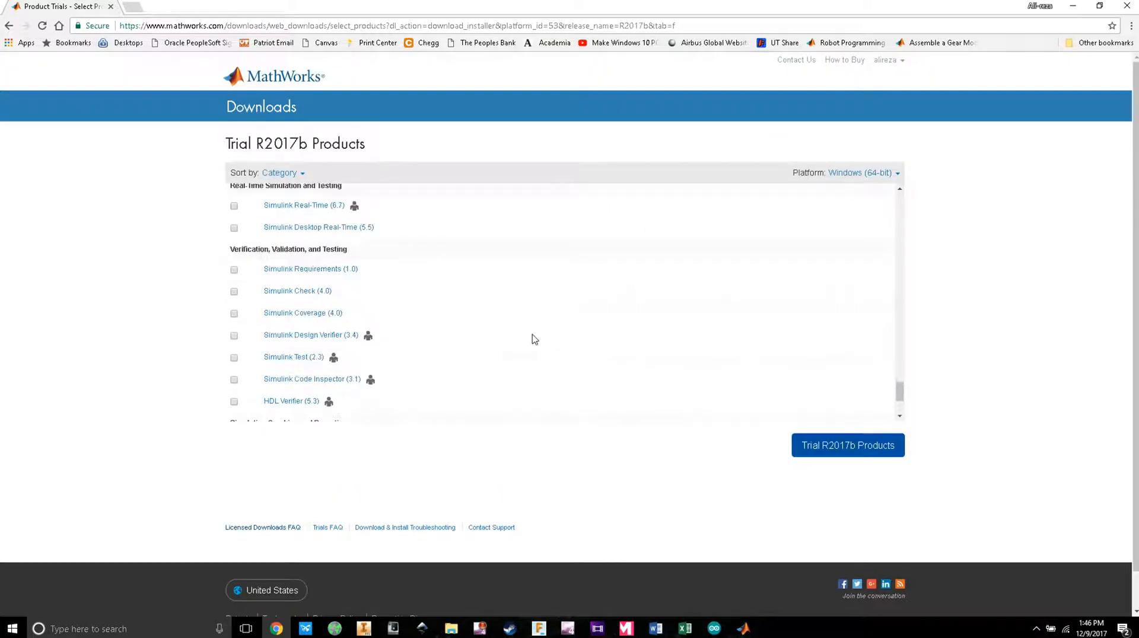
scroll(416, 328, up, 10)
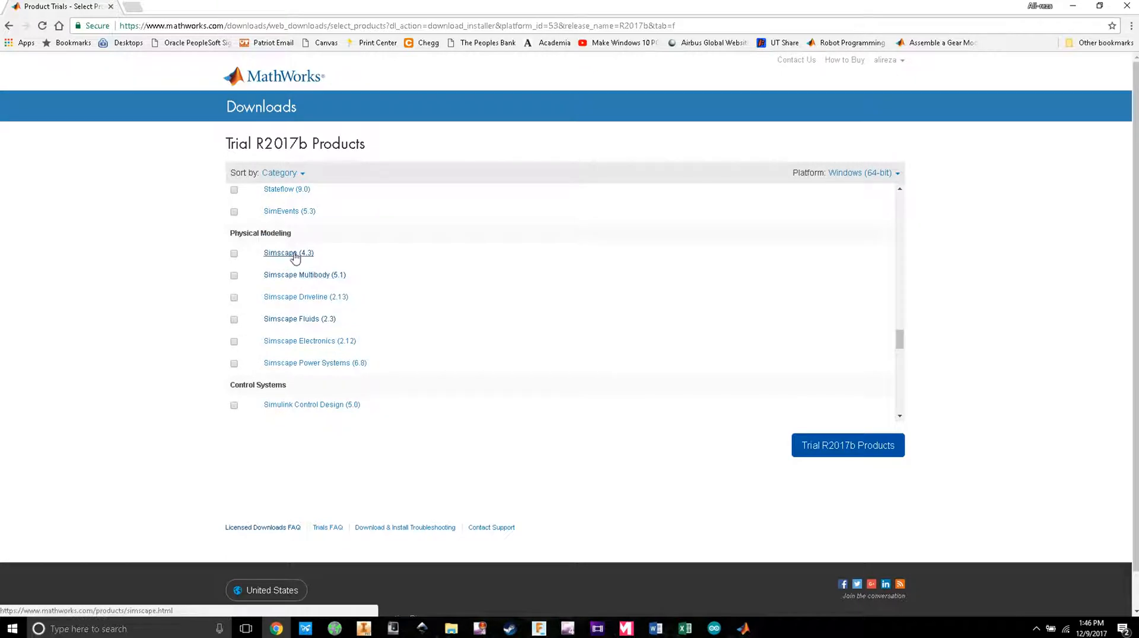
click(235, 276)
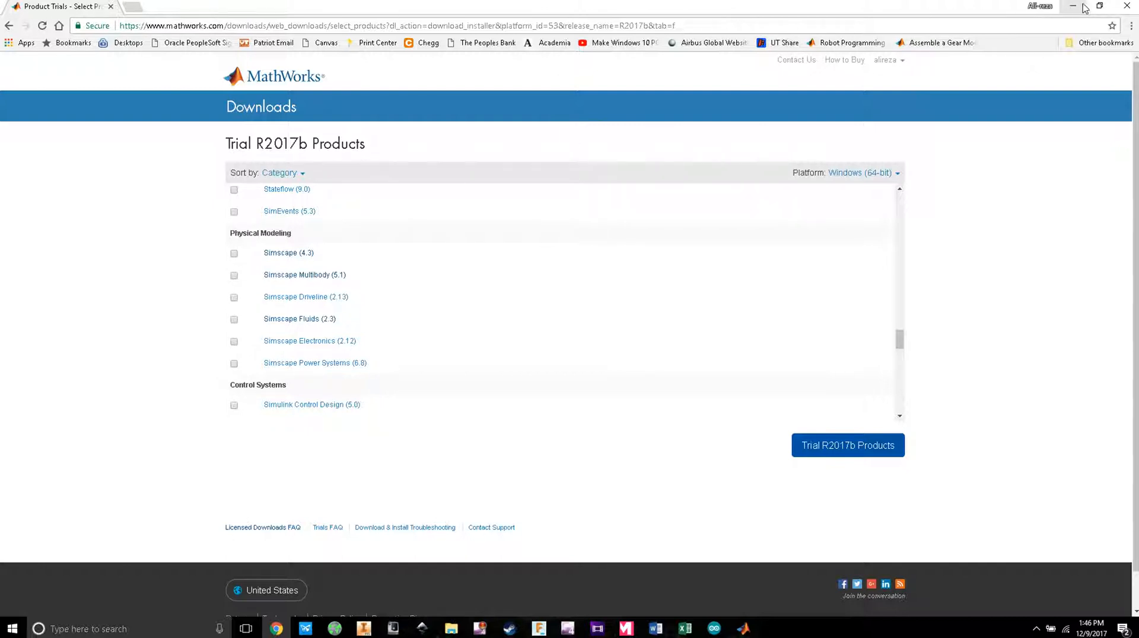
click(942, 43)
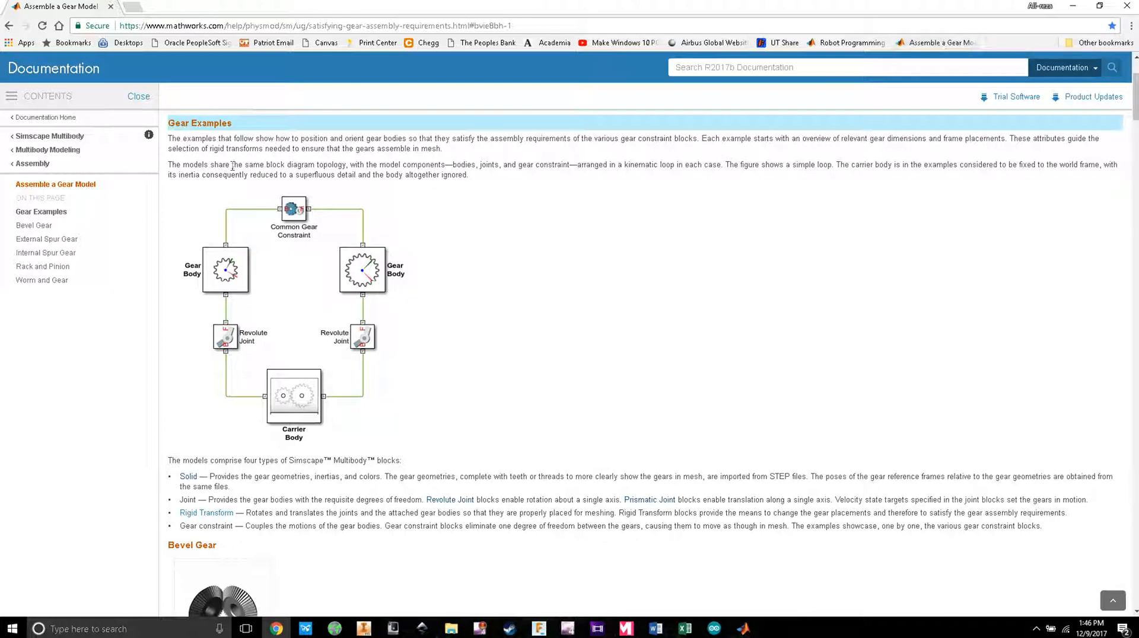
scroll(300, 227, down, 20)
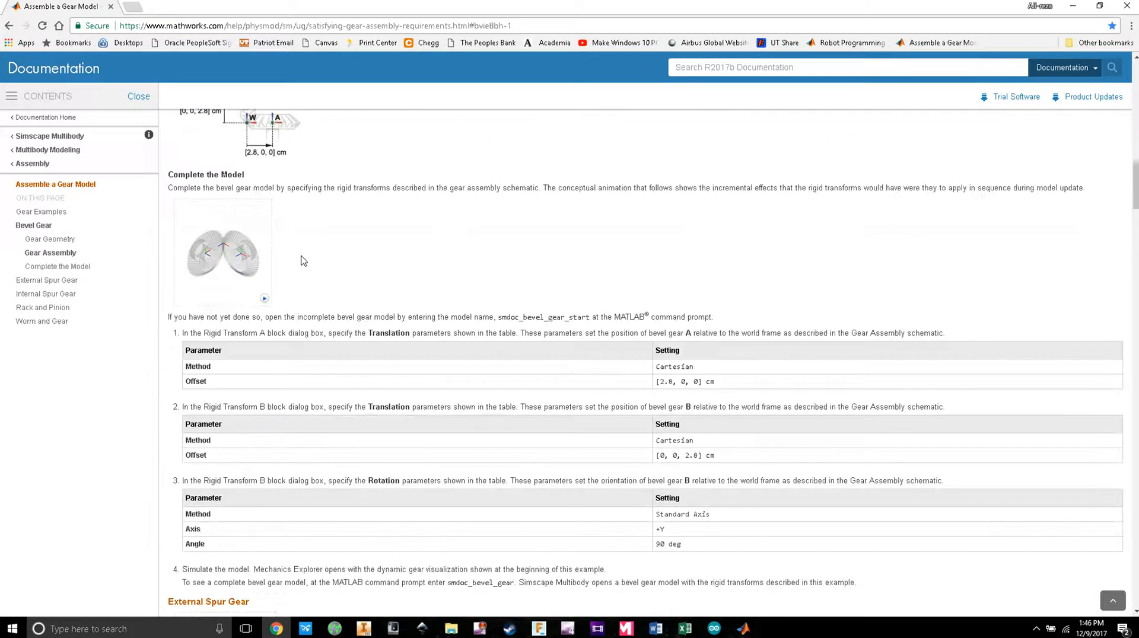
scroll(304, 288, down, 20)
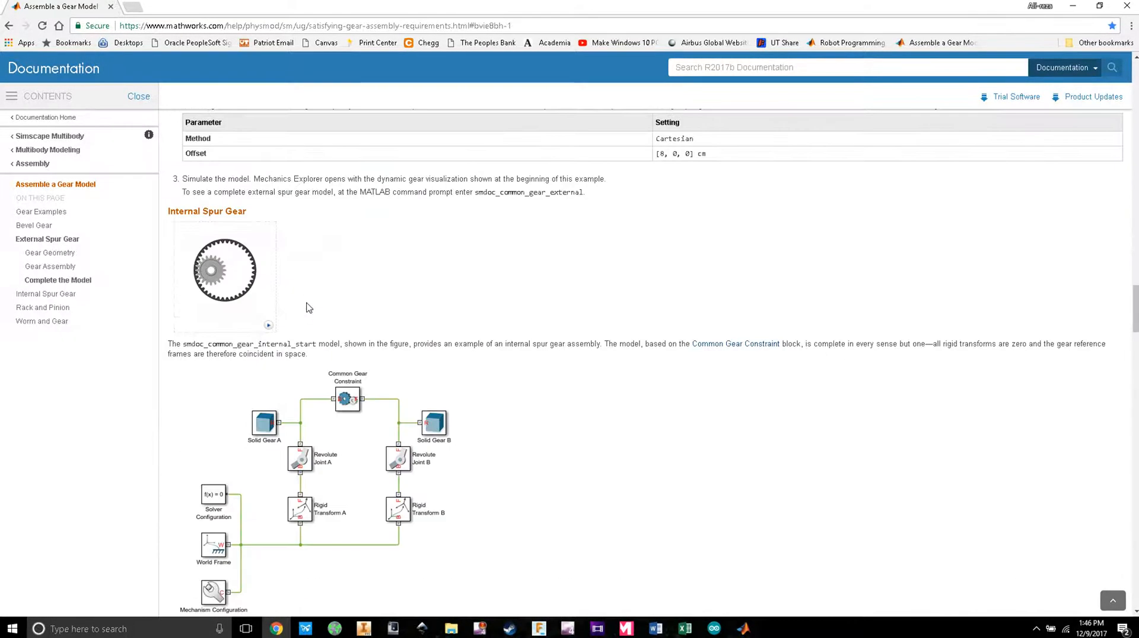
scroll(275, 281, up, 3)
scroll(275, 281, down, 15)
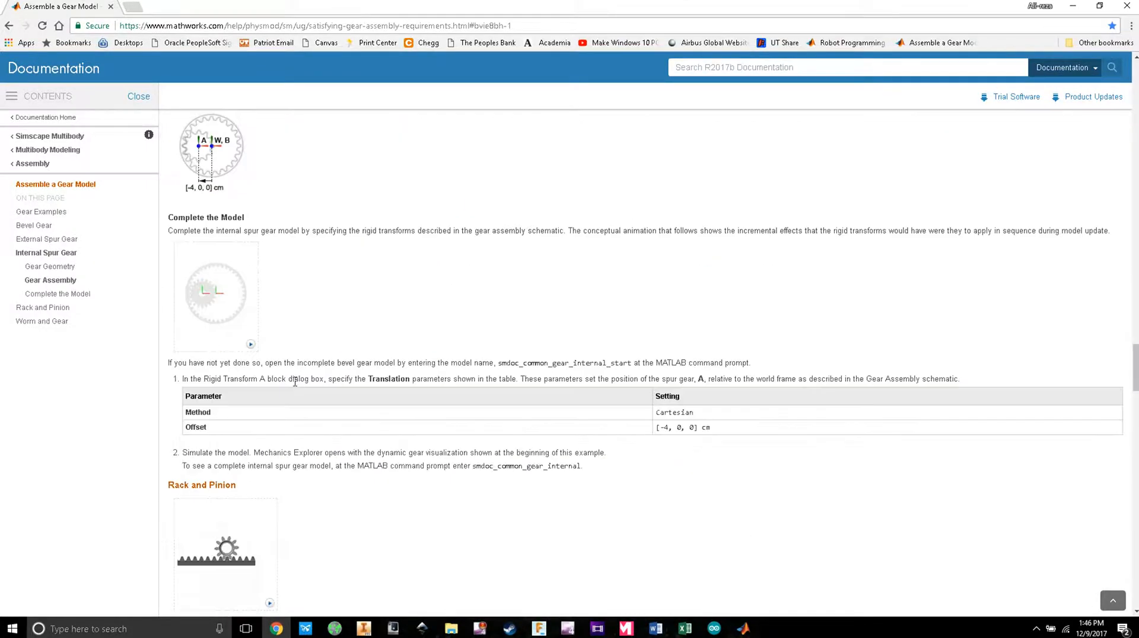
scroll(294, 387, down, 20)
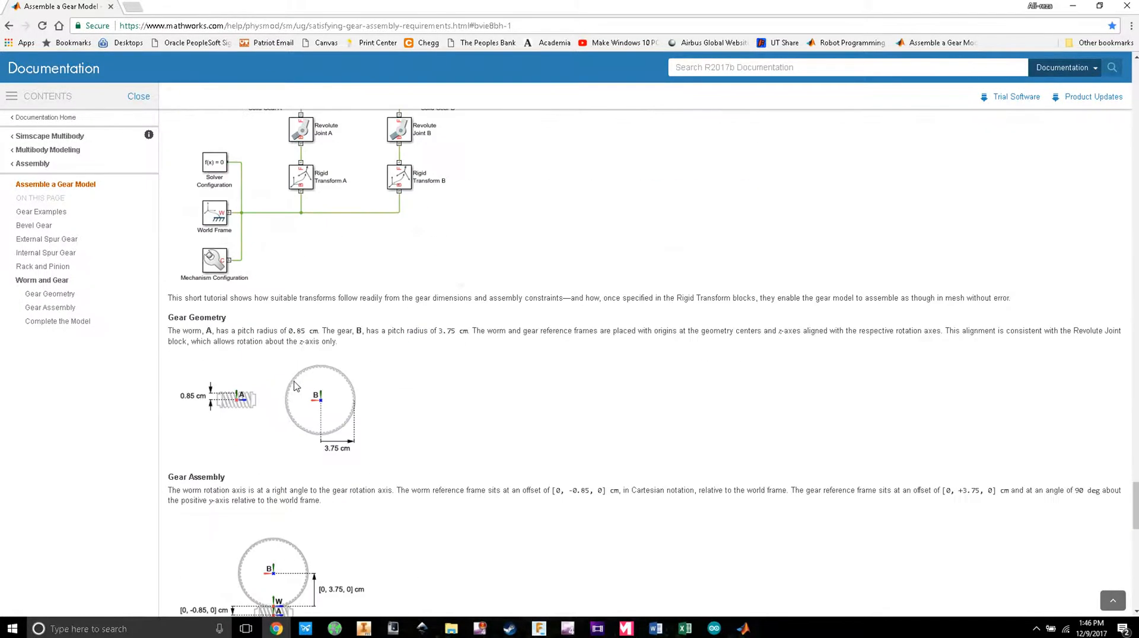
scroll(295, 386, up, 8)
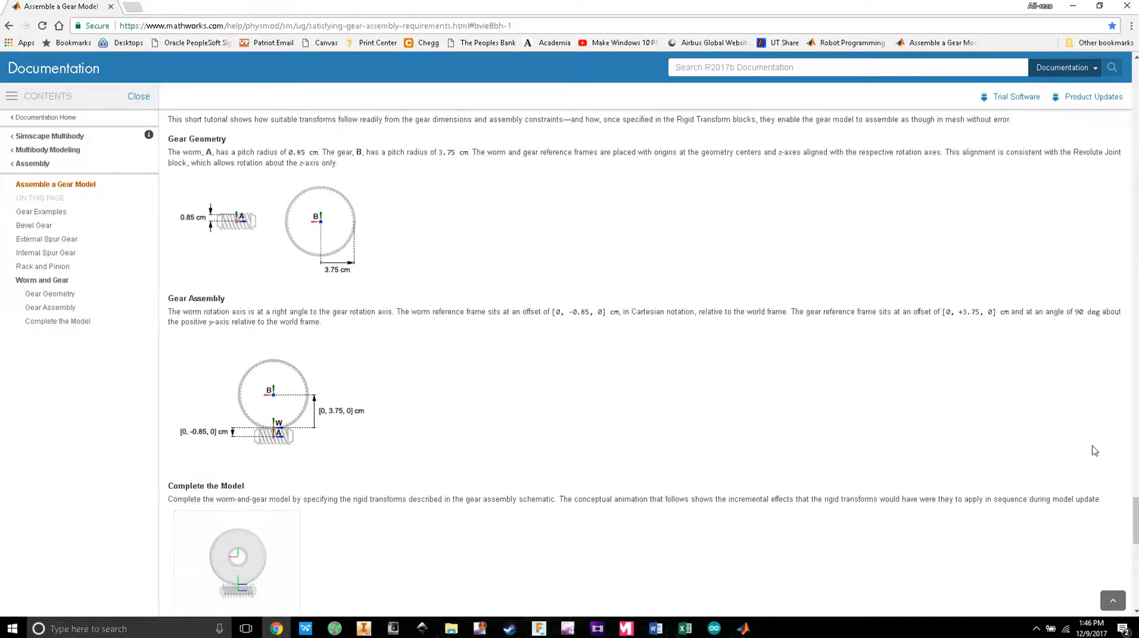
drag(1129, 502, 1093, 43)
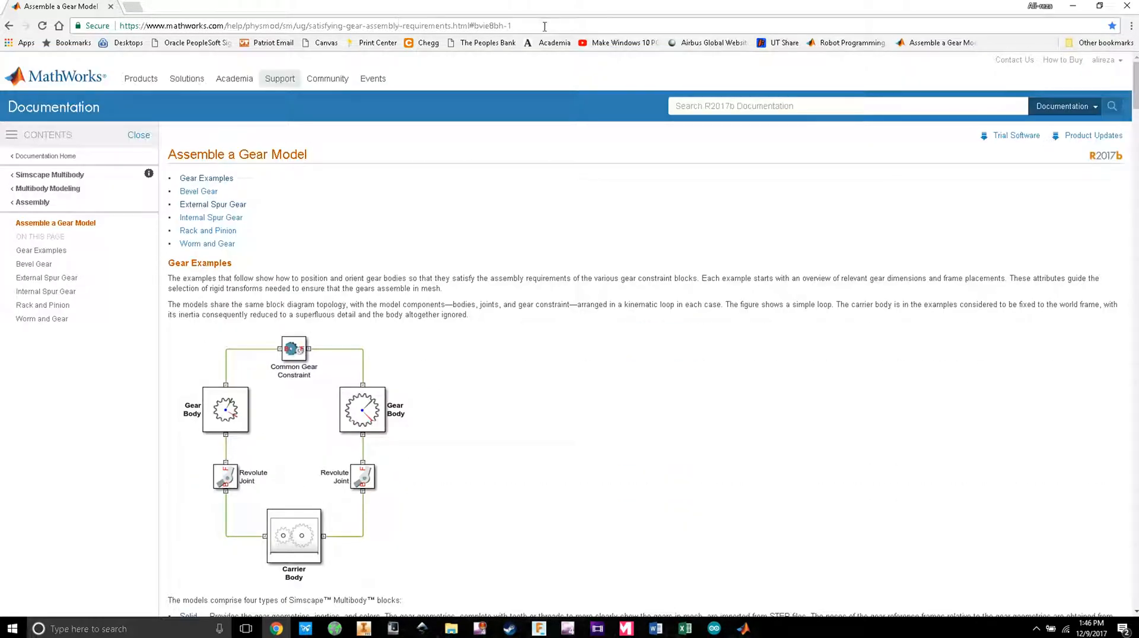
click(397, 26)
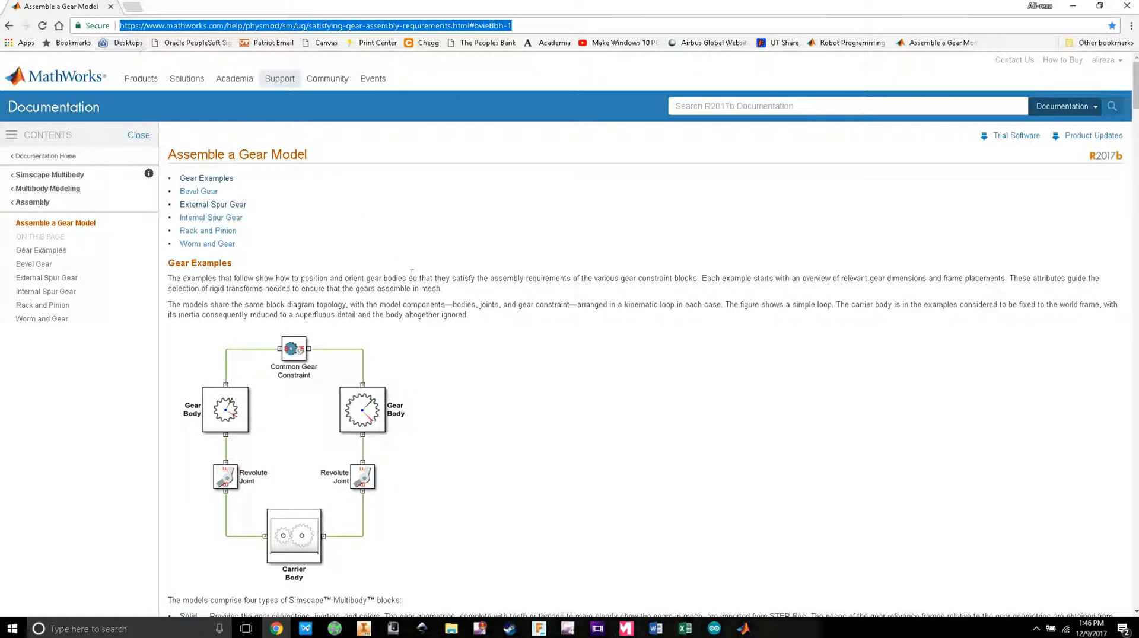
click(476, 227)
scroll(356, 199, down, 2)
scroll(356, 204, up, 2)
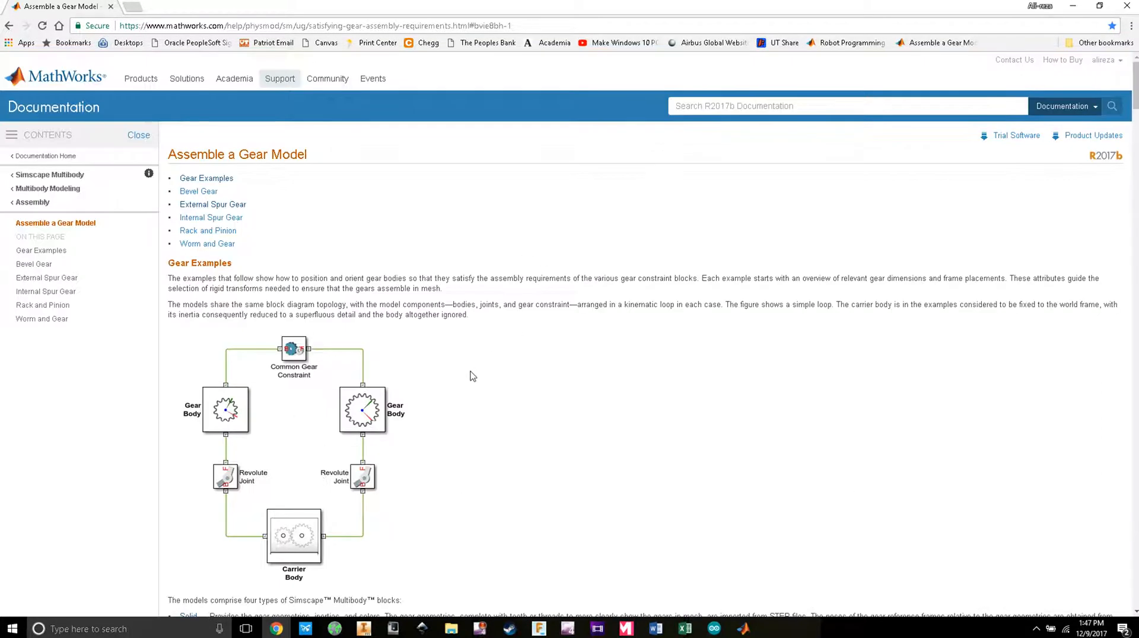
scroll(336, 317, down, 3)
scroll(344, 320, up, 3)
scroll(344, 320, down, 2)
scroll(344, 321, up, 2)
Step: Minimize Chrome, check Documents in MATLAB's folder picker without changes, then open Gear Files
click(1072, 6)
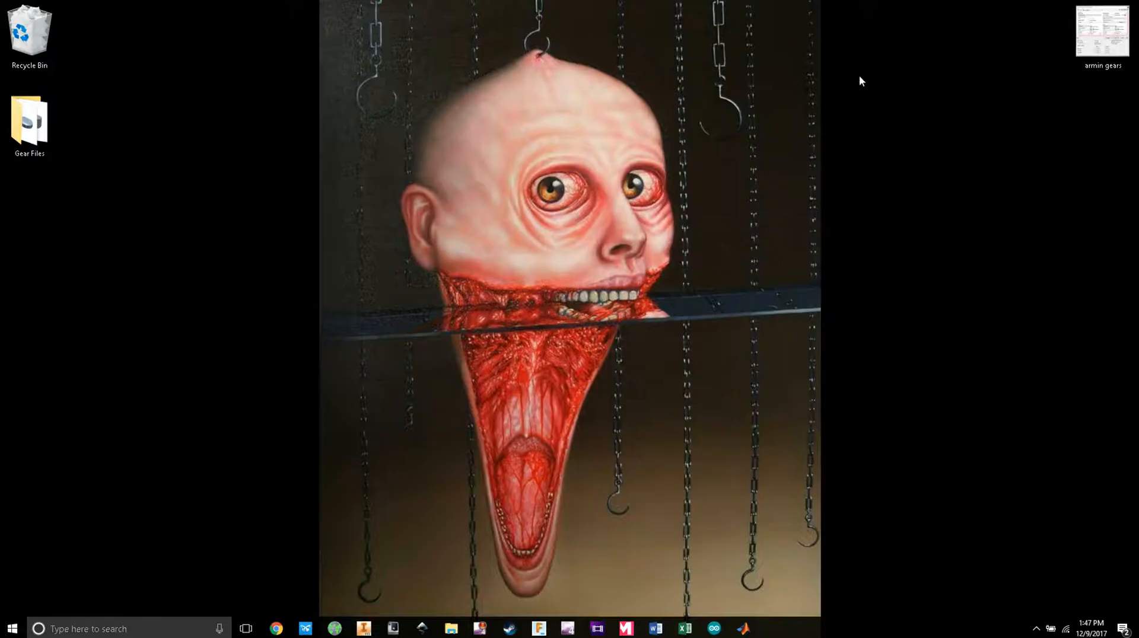
click(742, 628)
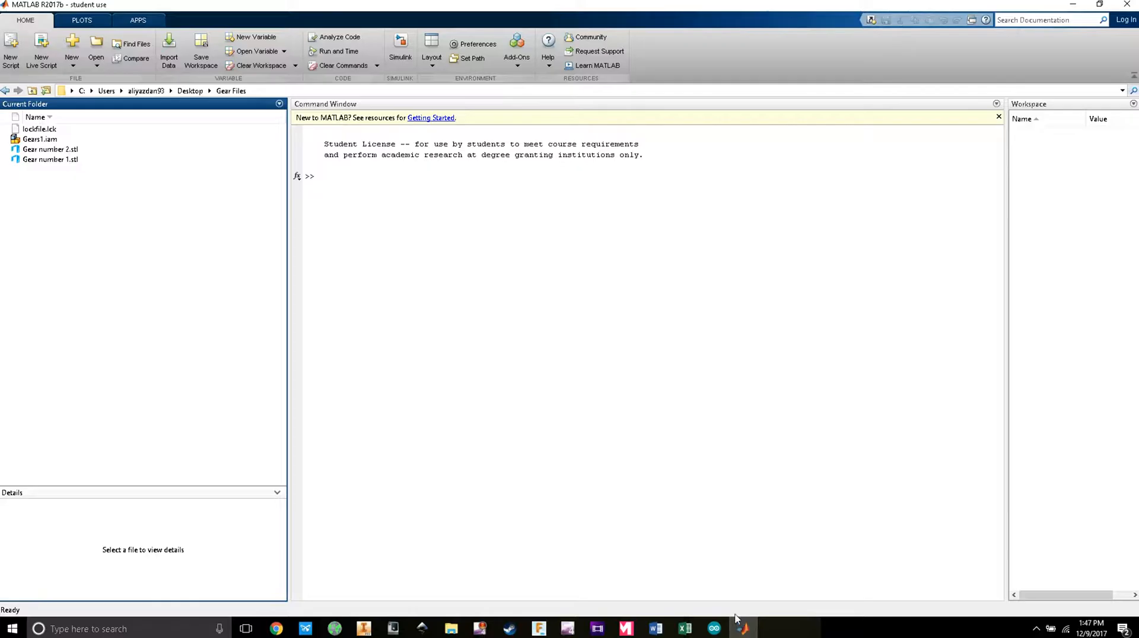
click(46, 90)
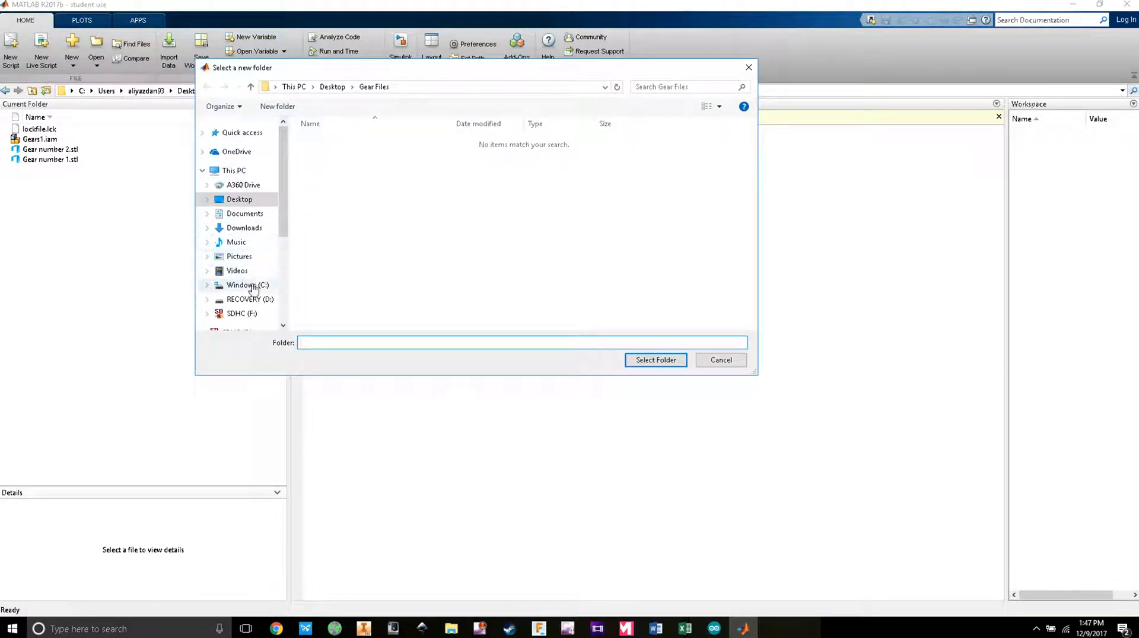
mouse_move(286, 177)
mouse_down()
mouse_move(288, 217)
mouse_move(302, 167)
mouse_up()
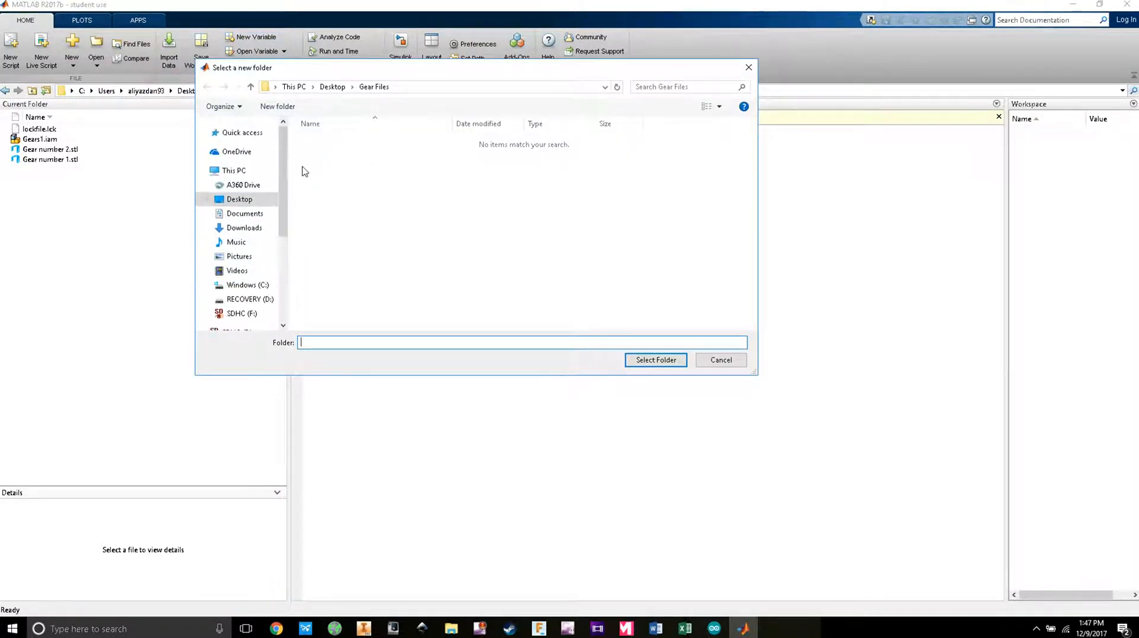
click(247, 219)
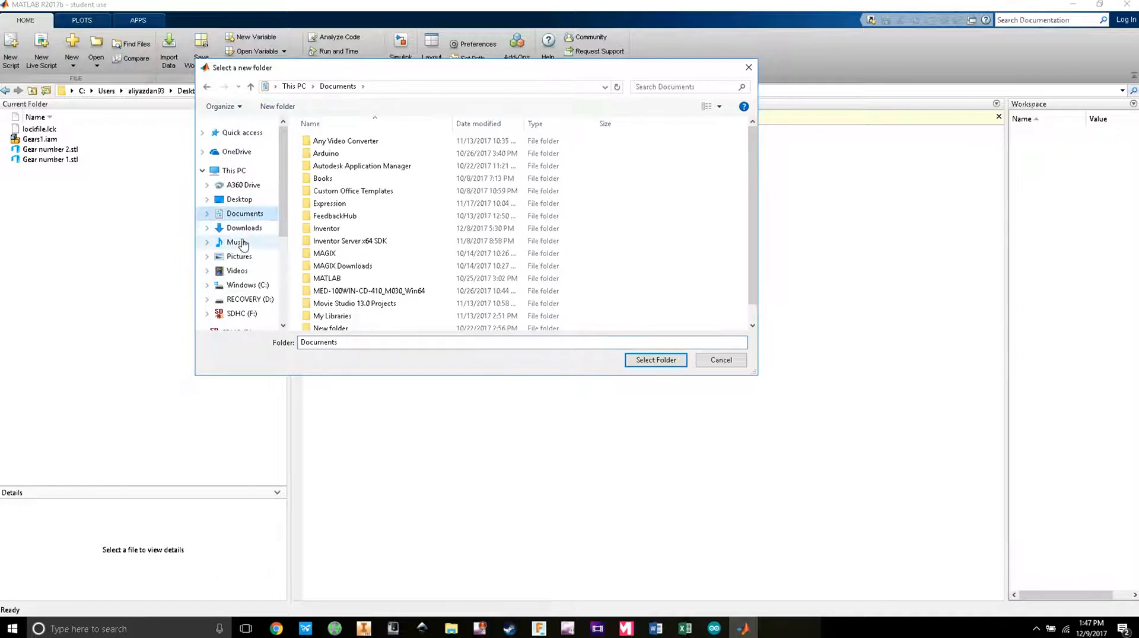
click(721, 360)
click(1072, 6)
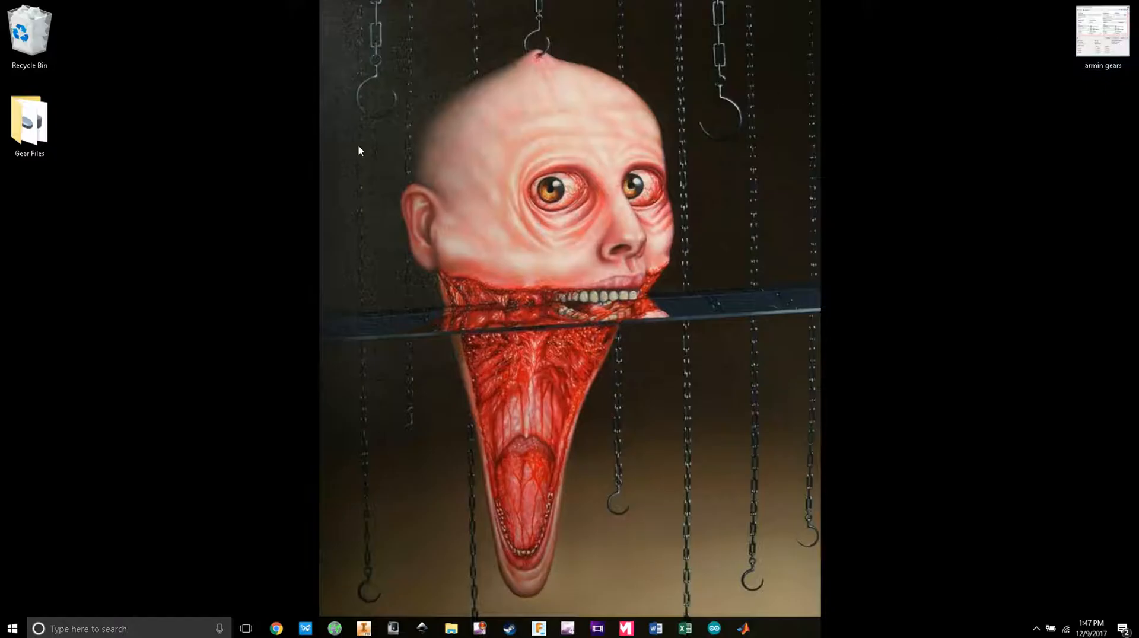
double_click(27, 121)
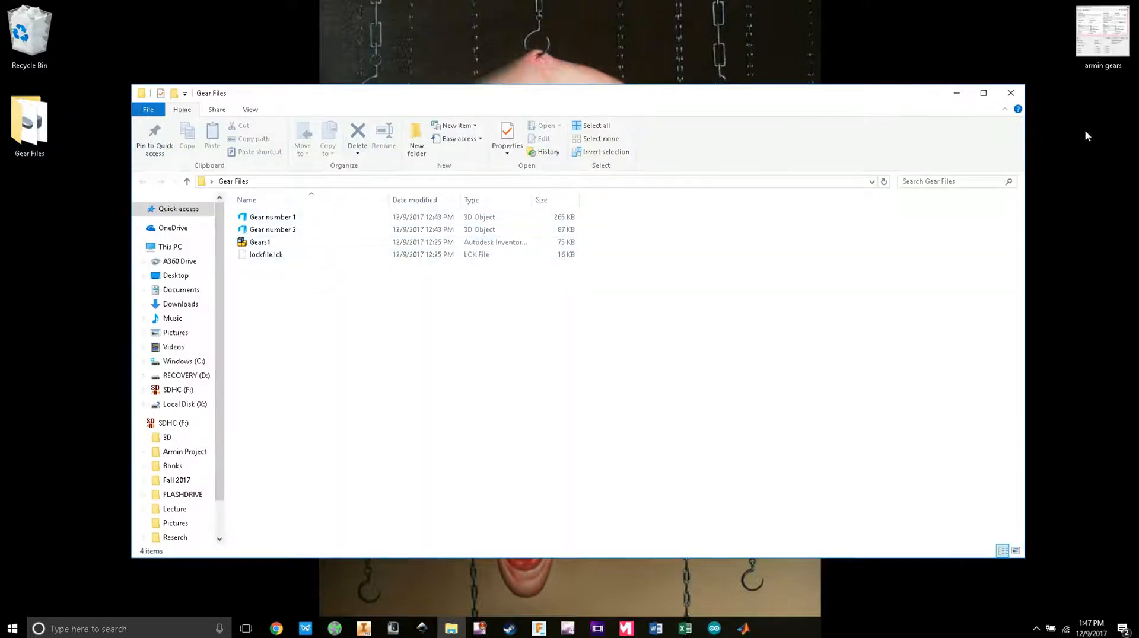
Step: Close the Explorer window and set MATLAB's current folder to Desktop > Gear Files
click(1015, 93)
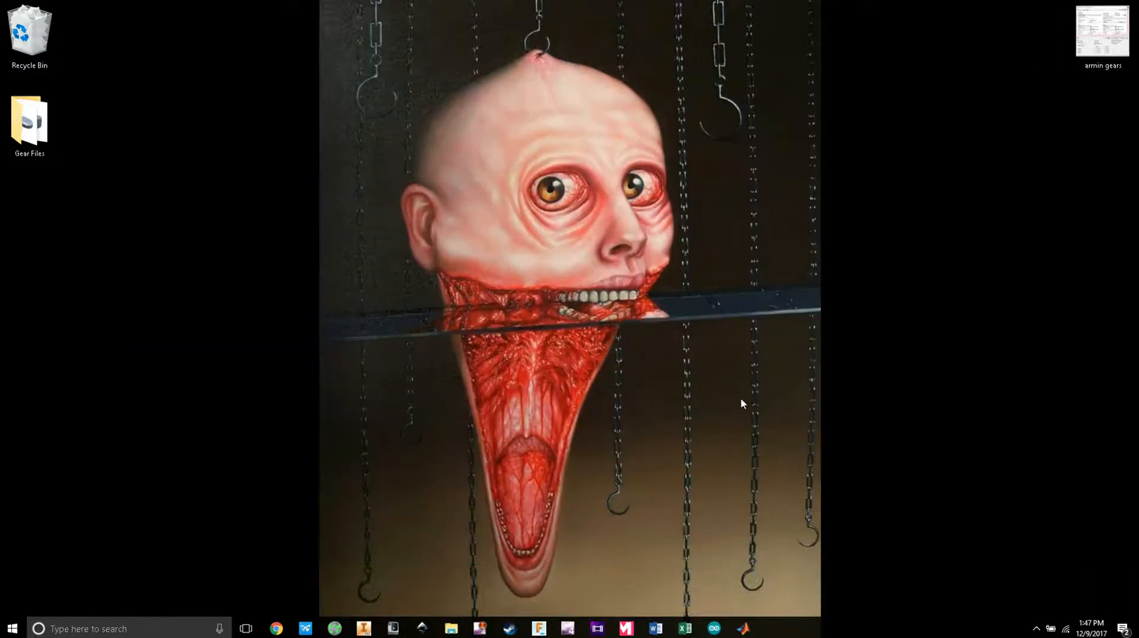
click(742, 630)
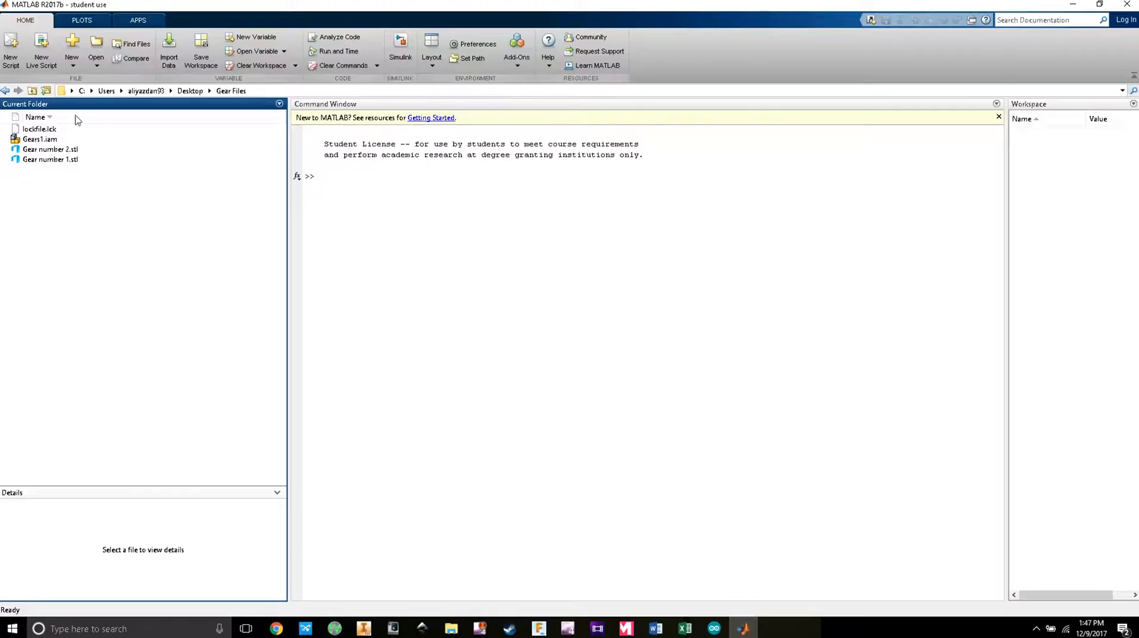
click(46, 90)
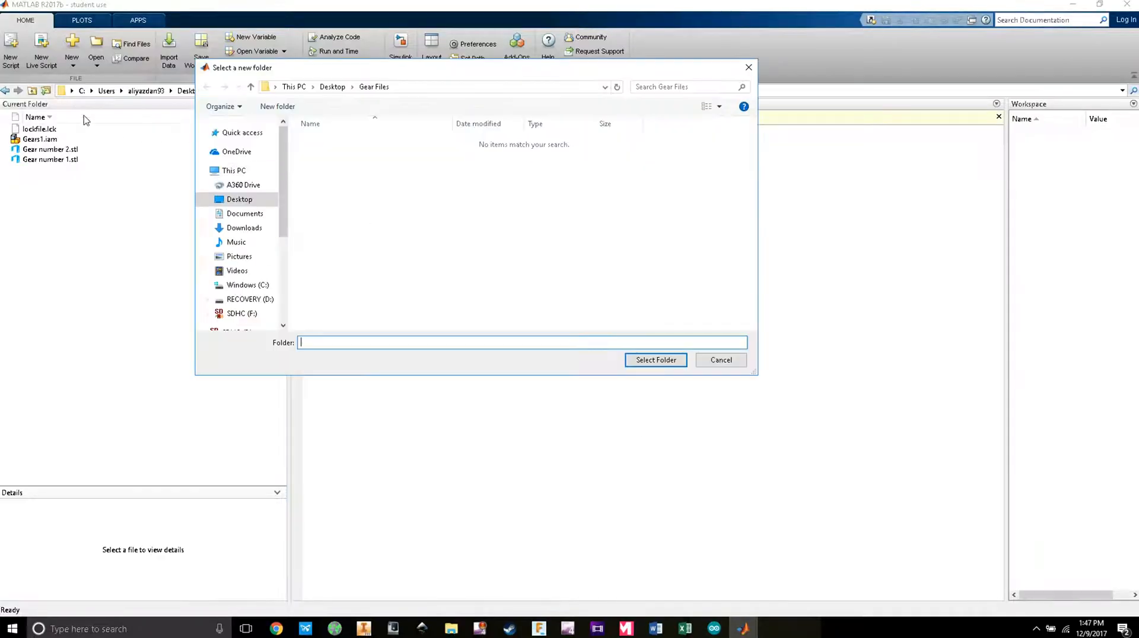
click(238, 199)
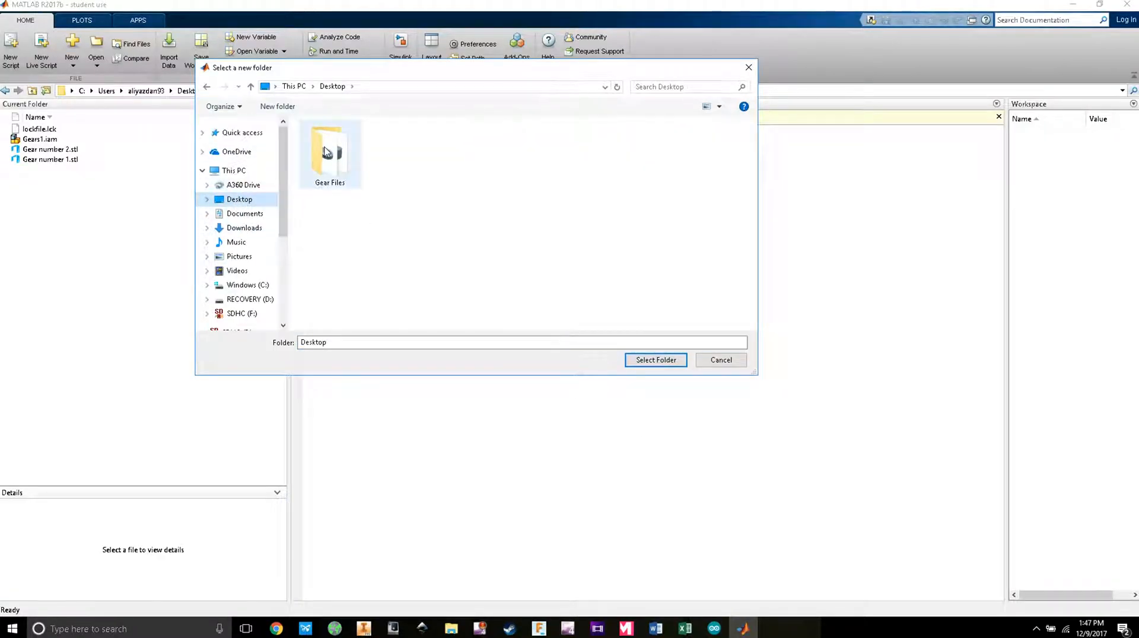
double_click(327, 152)
click(656, 360)
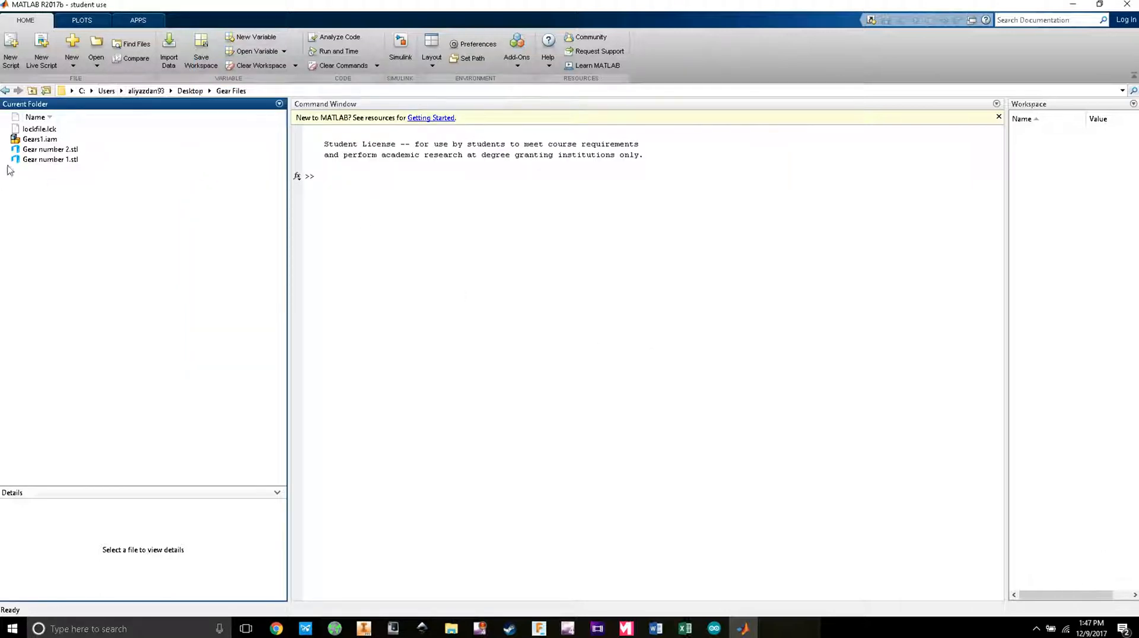
Step: Inspect Gear number 1.stl, Gear number 2.stl and Gears1.iam in the Current Folder, then clear the selection
click(49, 149)
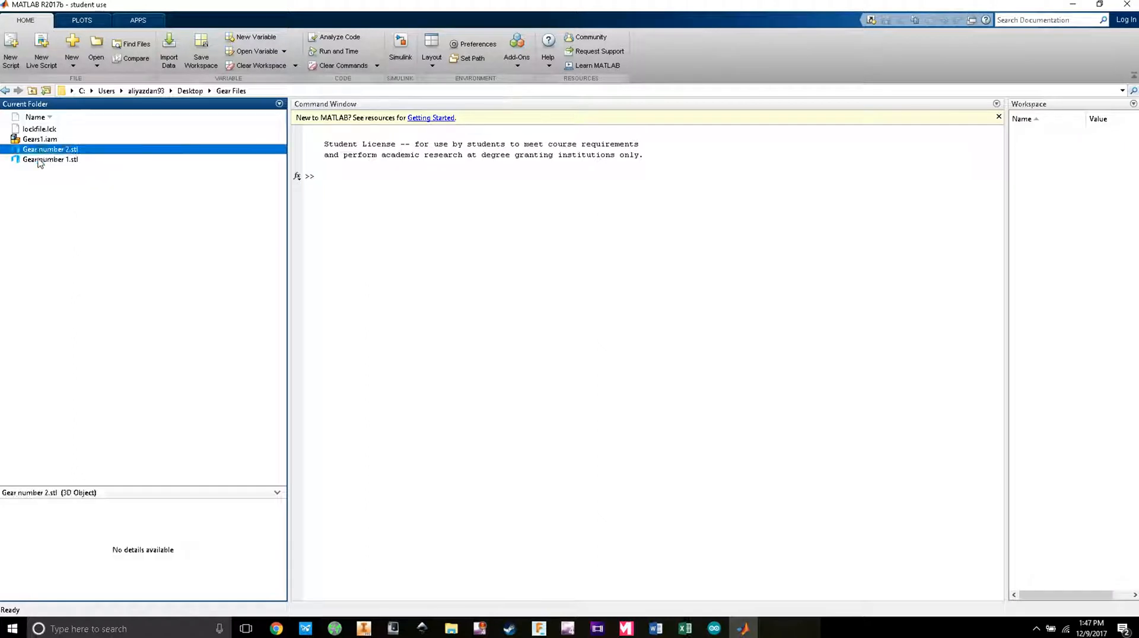
click(43, 159)
click(43, 152)
click(42, 159)
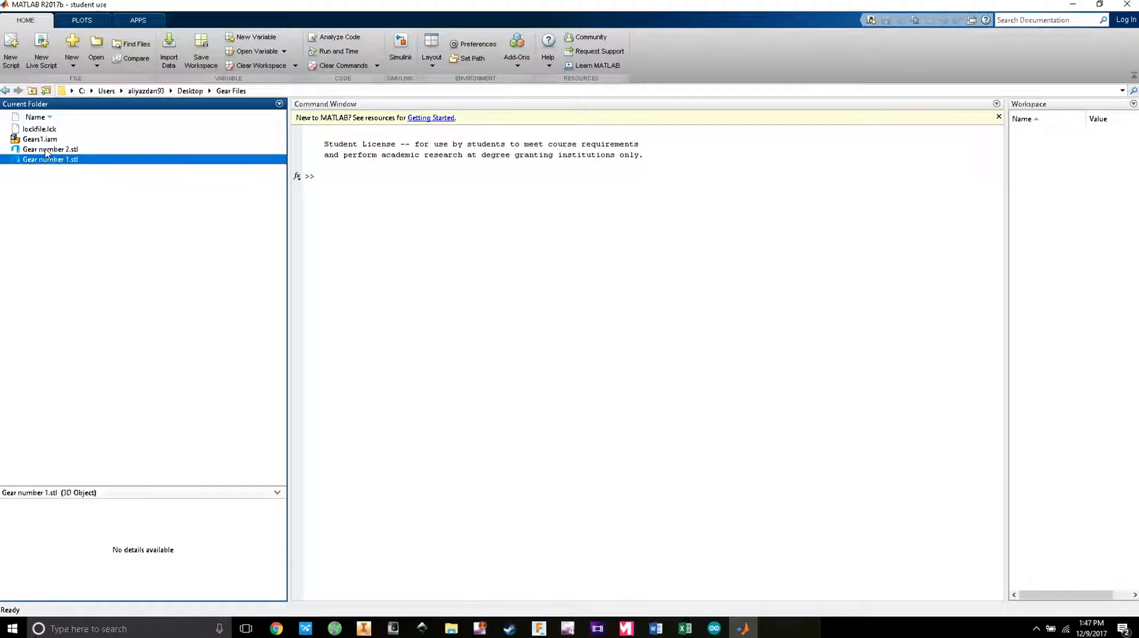
click(42, 152)
click(41, 143)
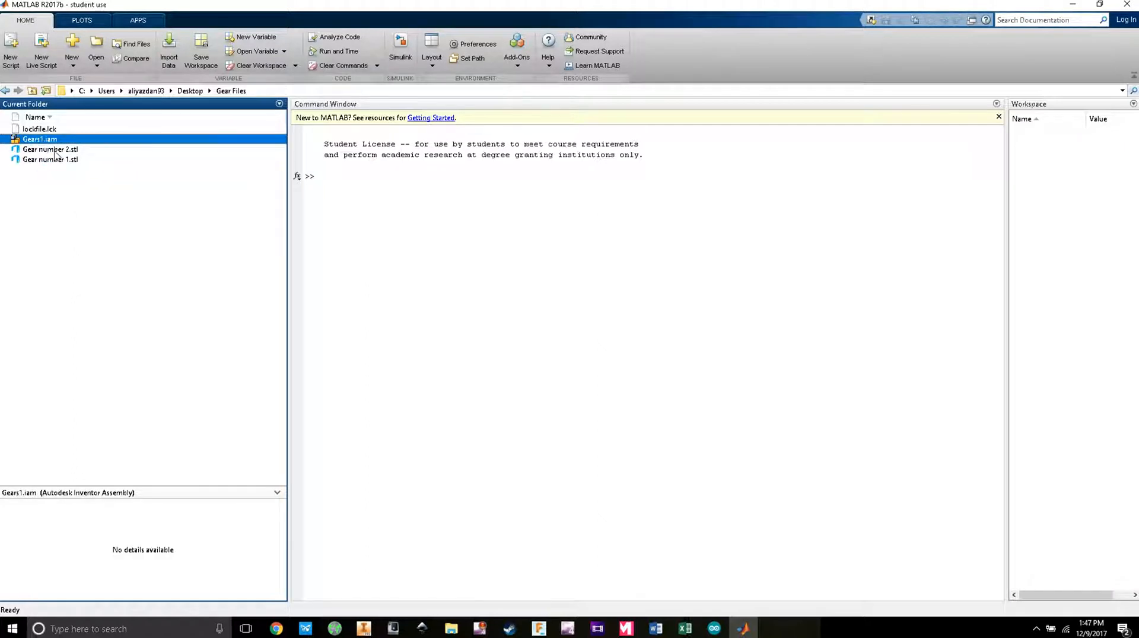
click(55, 151)
click(54, 160)
click(158, 223)
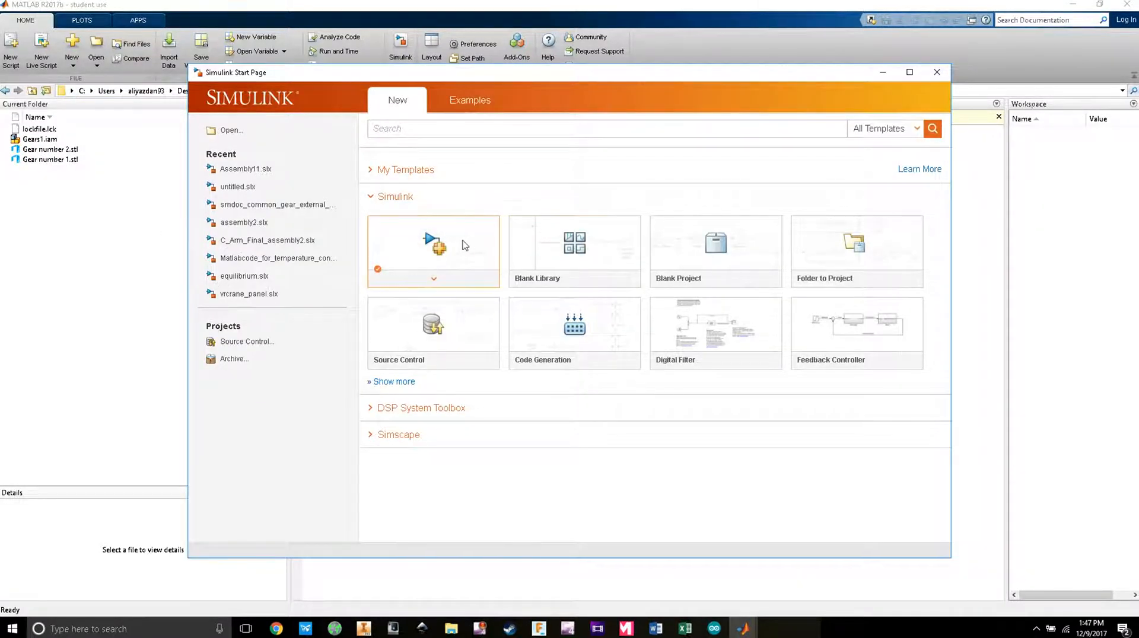
Step: Create a blank Simulink model, minimize MATLAB, and maximize the model window to full screen
click(433, 243)
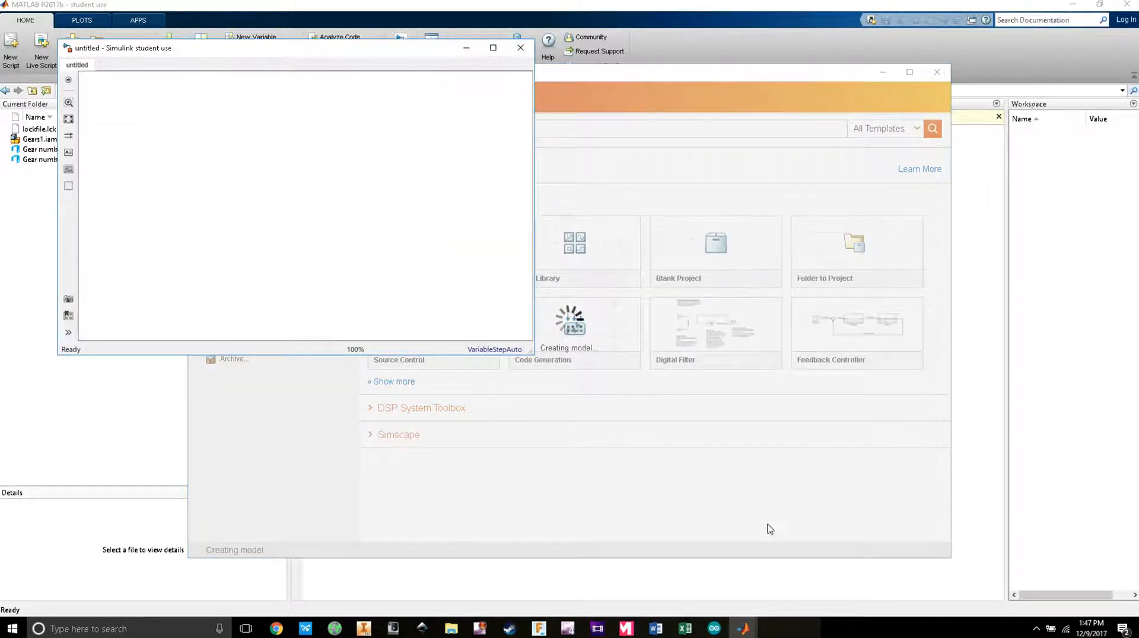
mouse_move(743, 629)
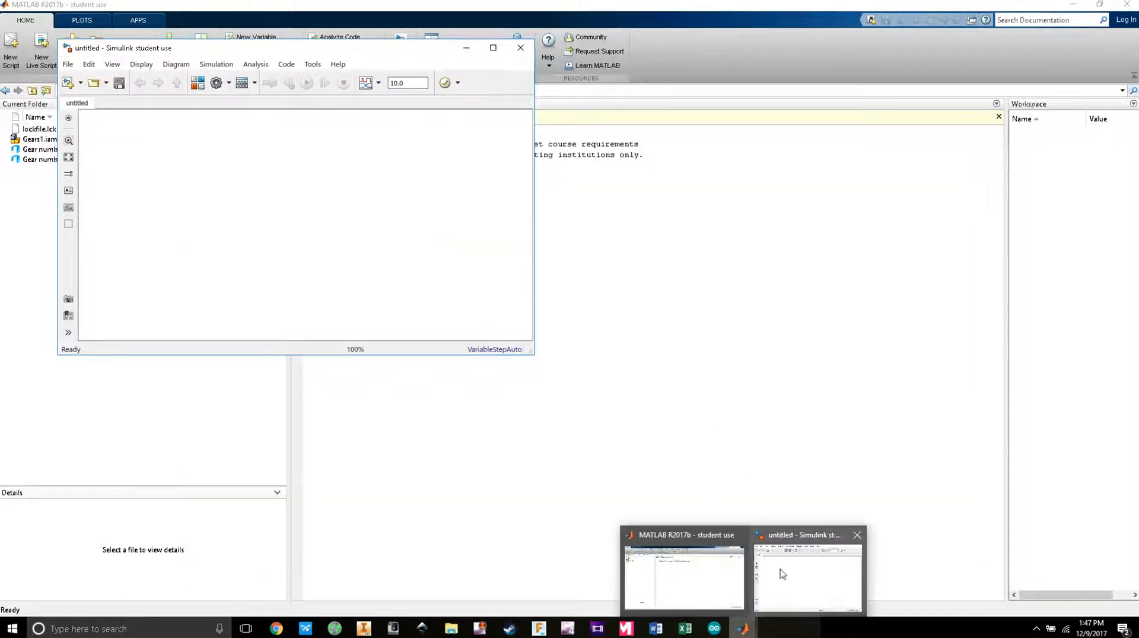
click(1069, 6)
drag(382, 49, 601, 330)
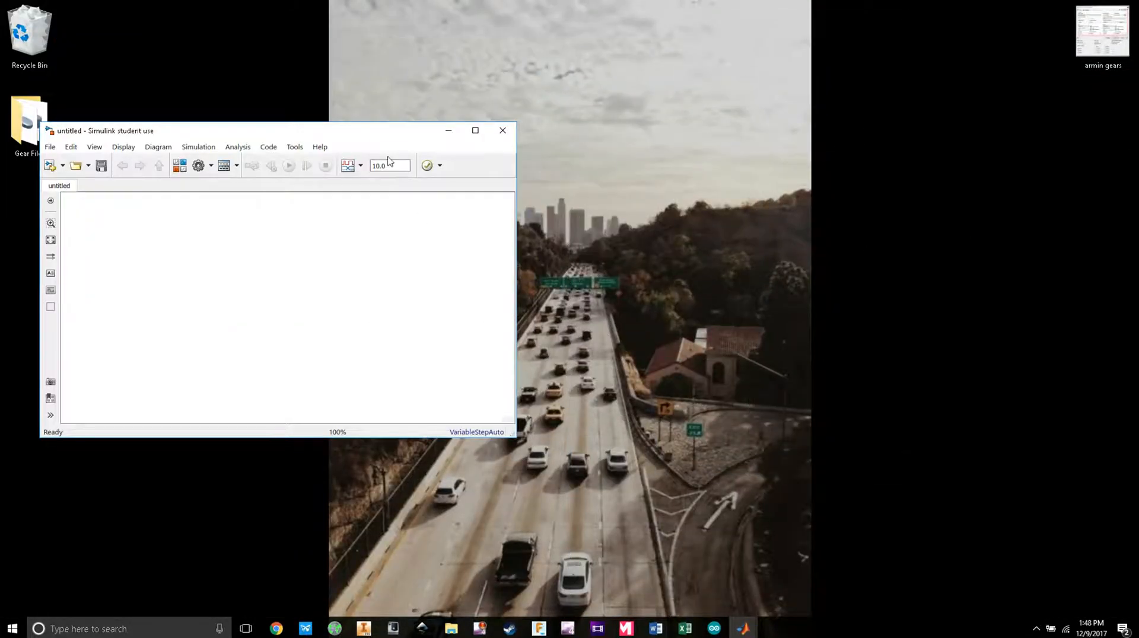
drag(391, 132, 1138, 169)
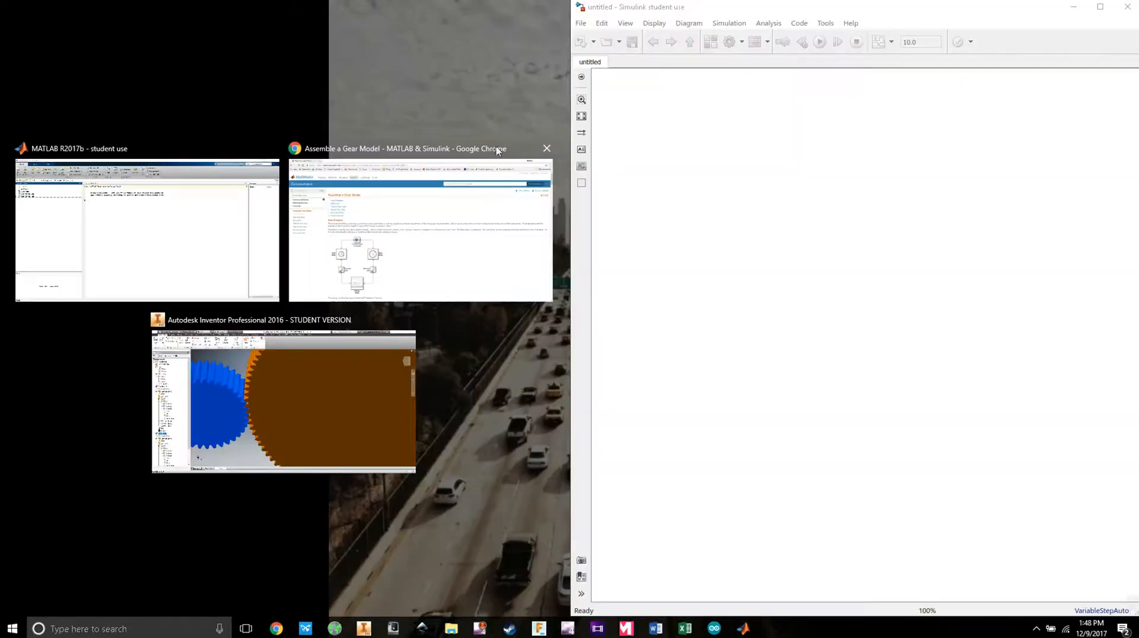
click(452, 99)
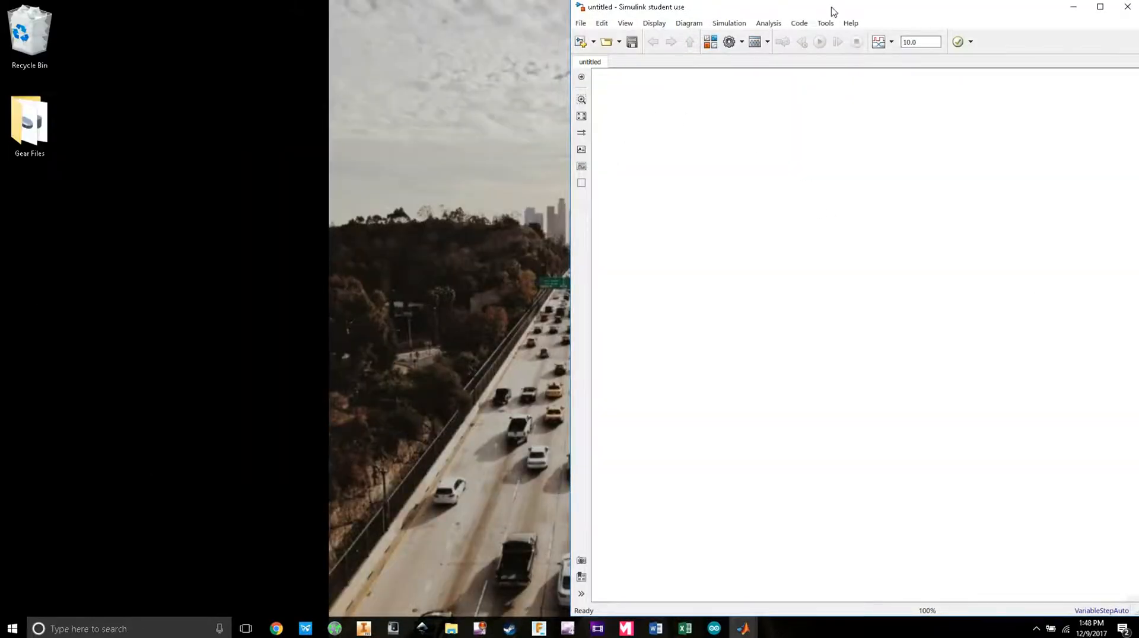
double_click(729, 10)
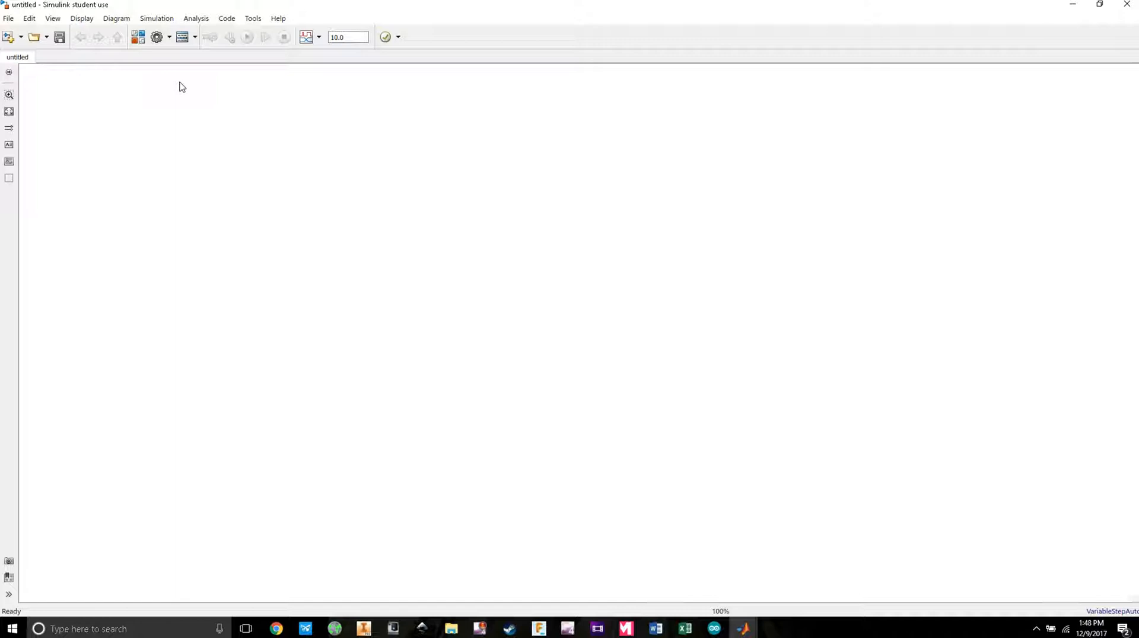
Step: Show the Simulink Commonly Used Blocks library in the Library Browser
click(137, 37)
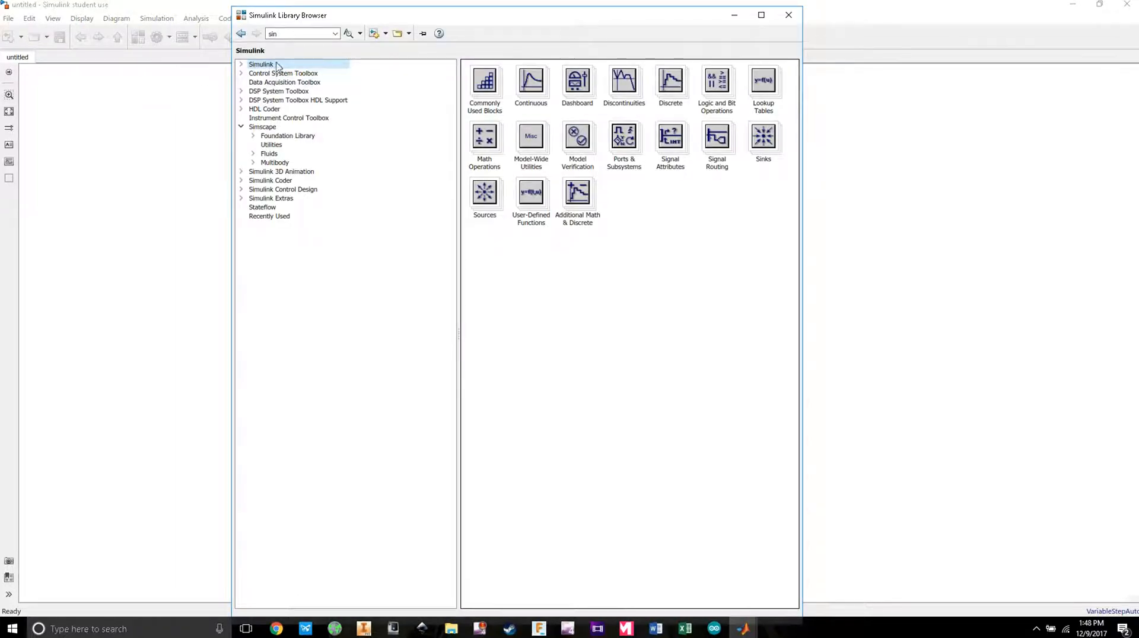
click(788, 15)
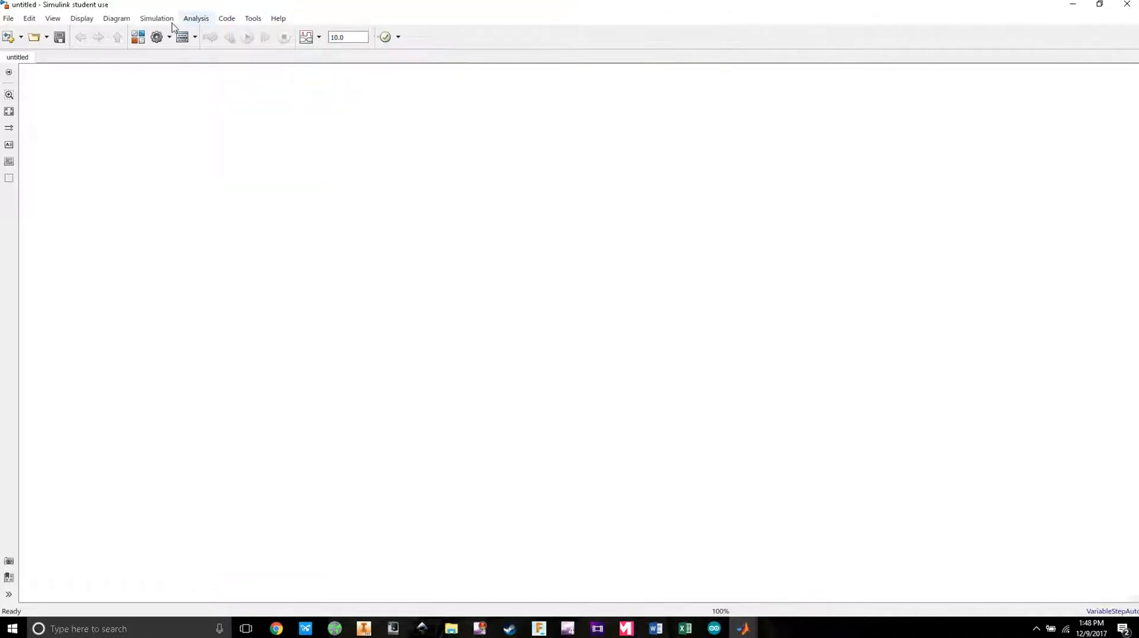
click(138, 37)
drag(371, 19, 299, 26)
click(170, 71)
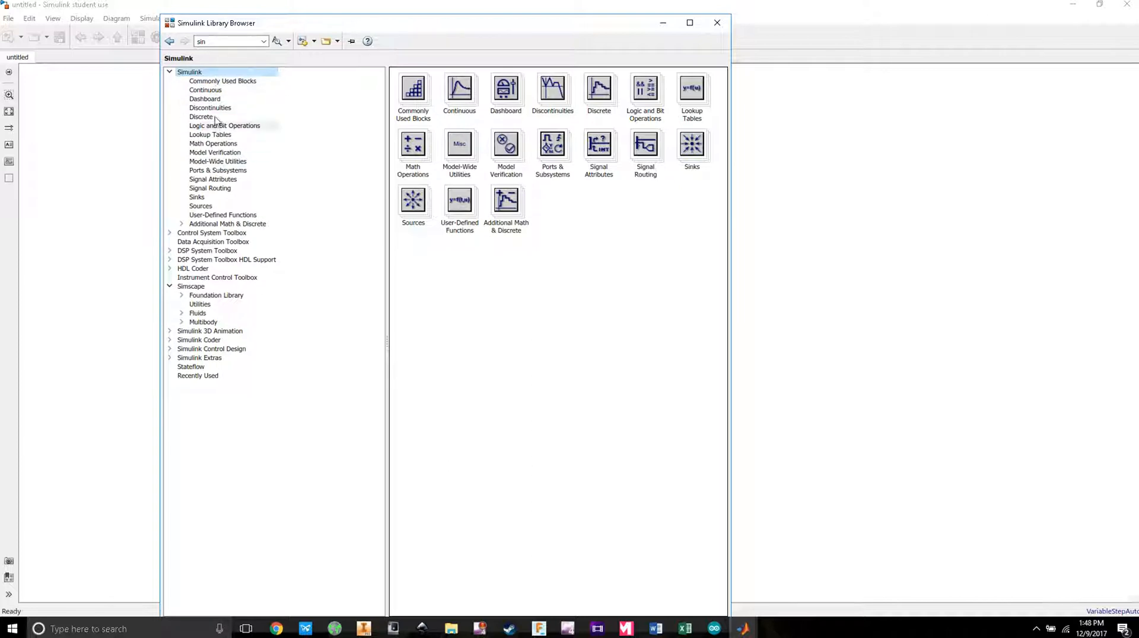
click(213, 82)
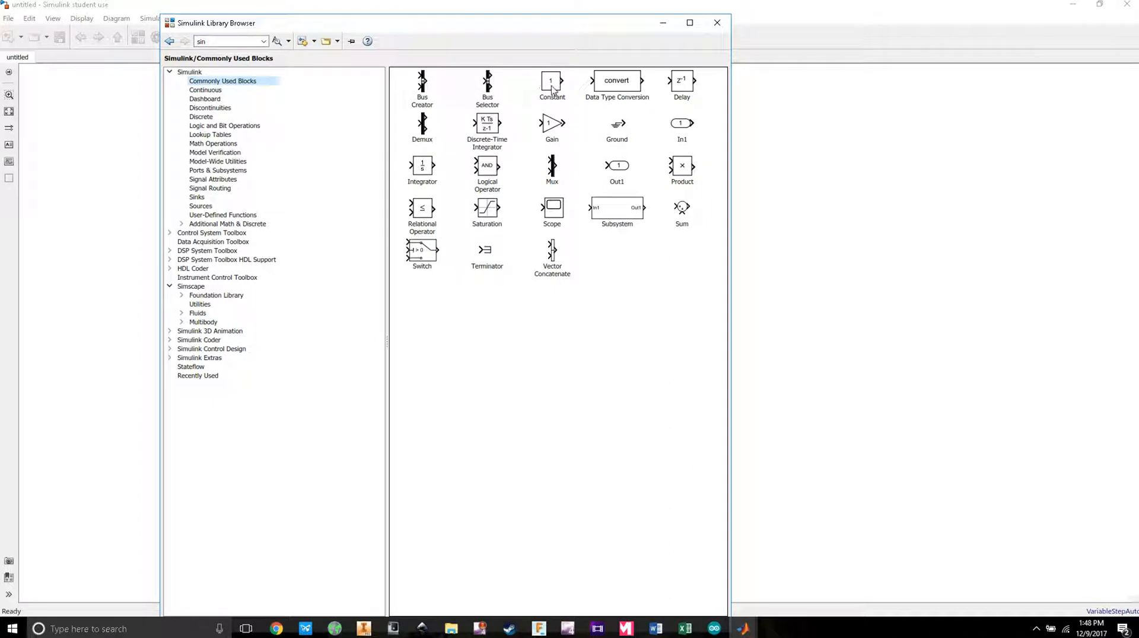
Step: Dock the Library Browser left, place the model beside it, and add a Constant block
drag(561, 31, 3, 137)
click(806, 127)
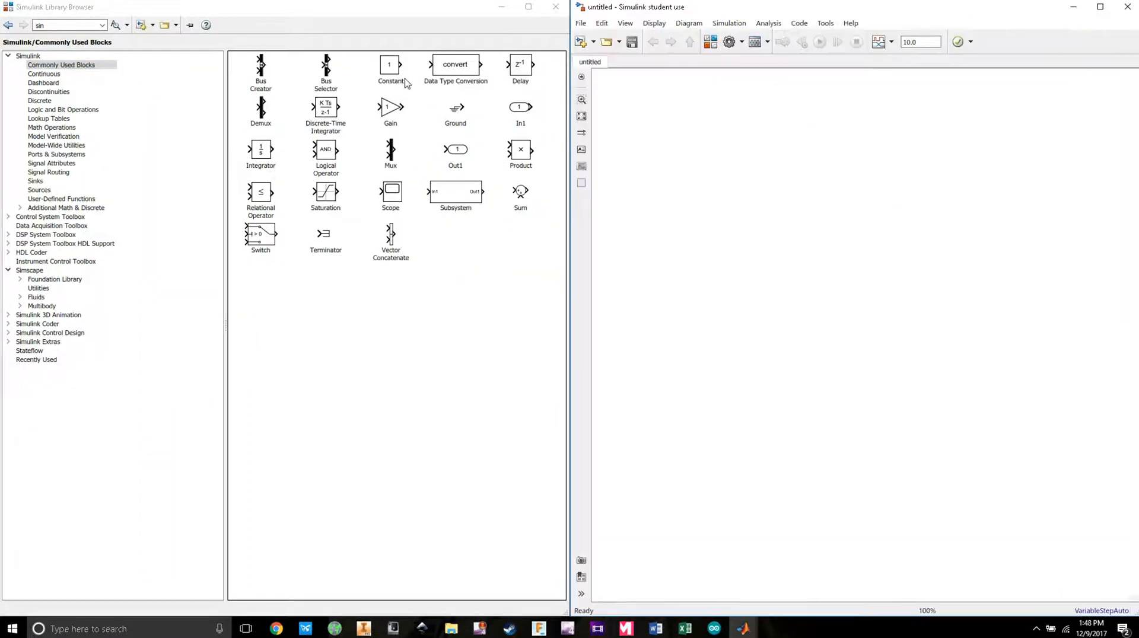
drag(393, 70, 719, 139)
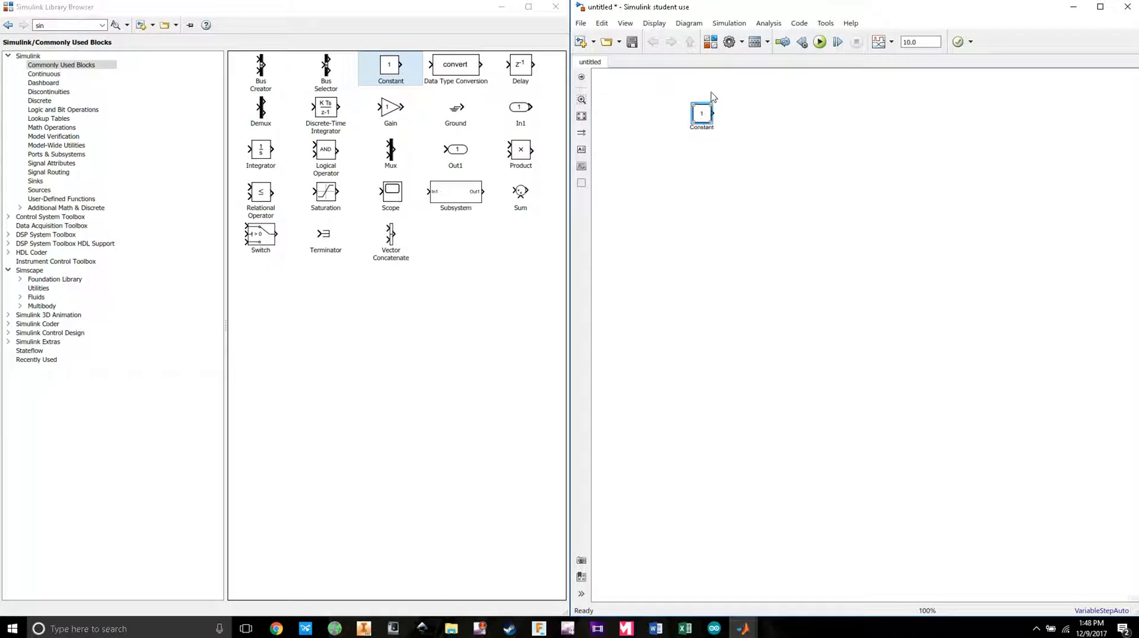
Step: Set the first Constant to 2 and add a second Constant block with value 3
double_click(701, 113)
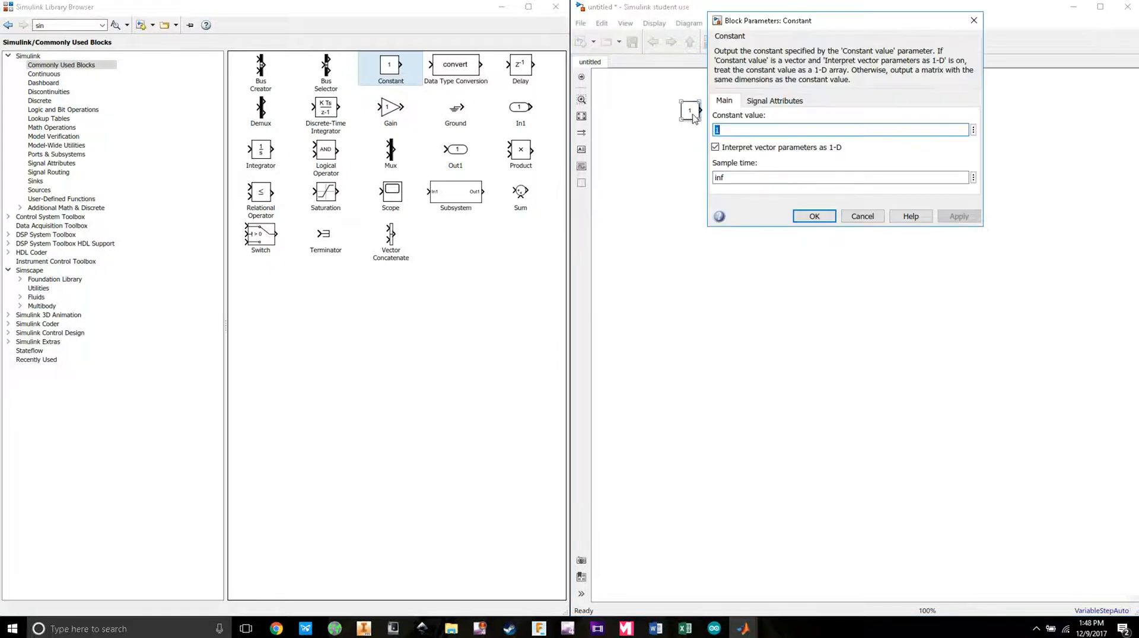
click(971, 22)
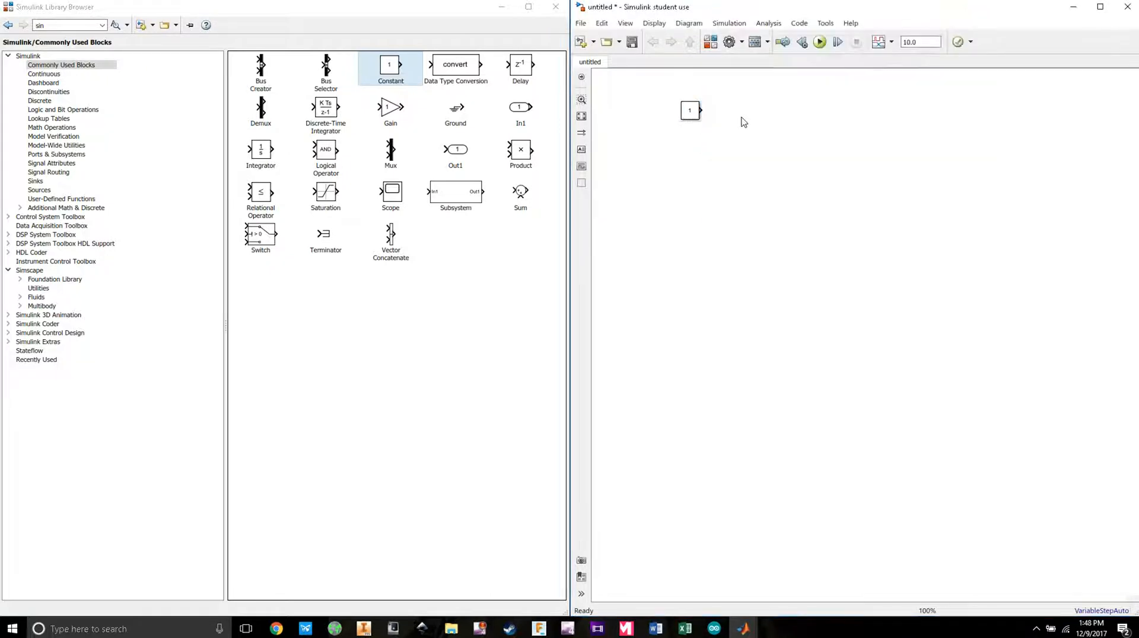
double_click(690, 112)
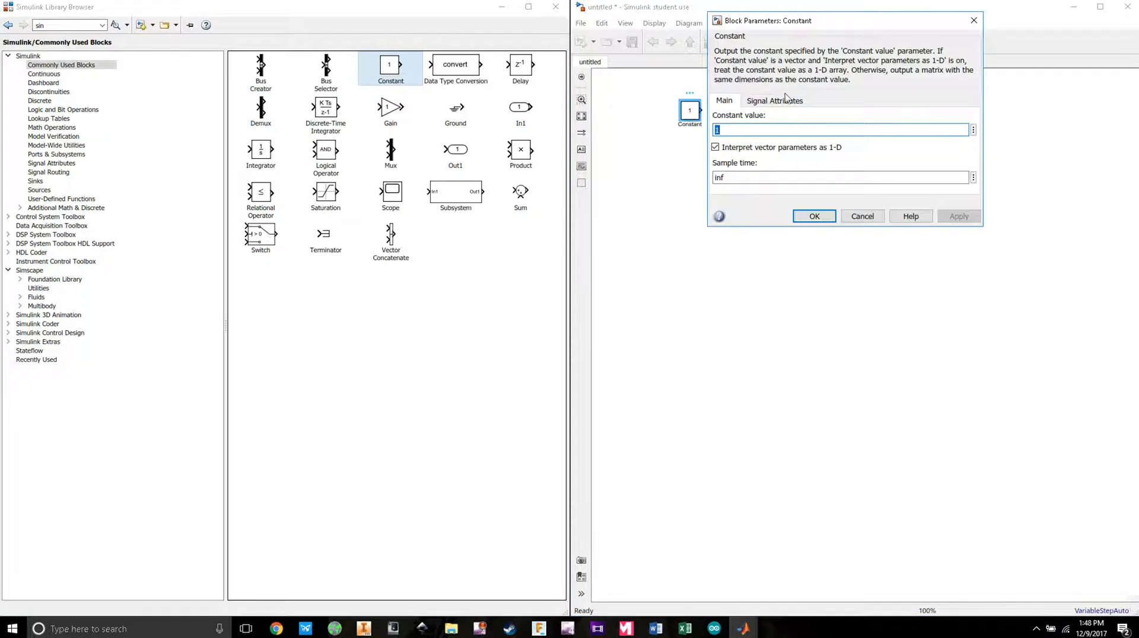
text(2)
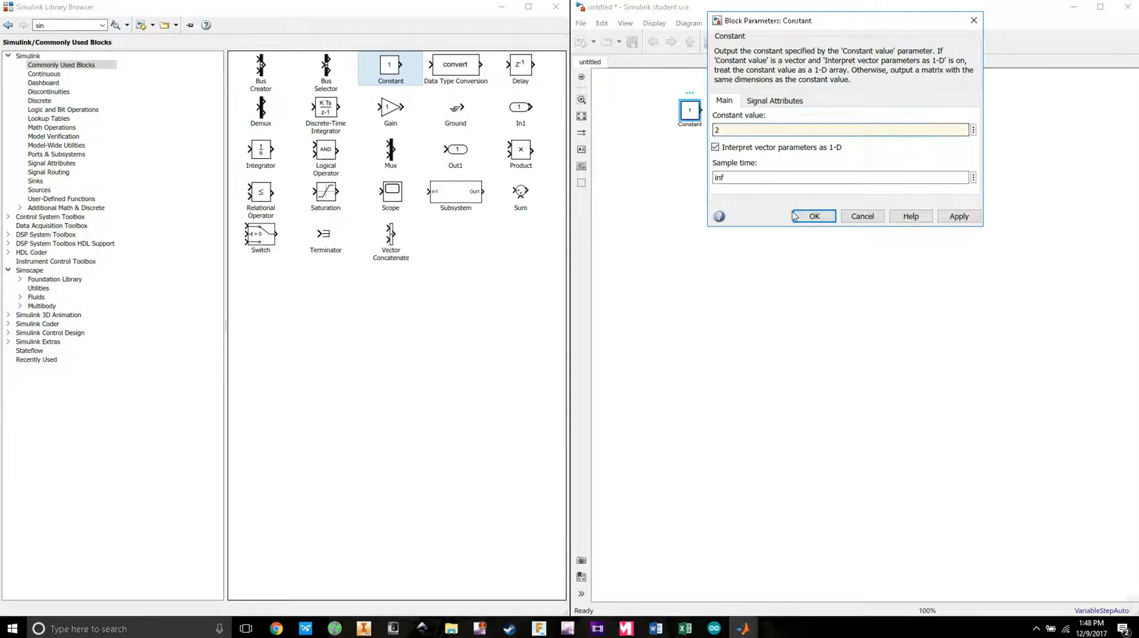
click(795, 216)
drag(387, 70, 702, 178)
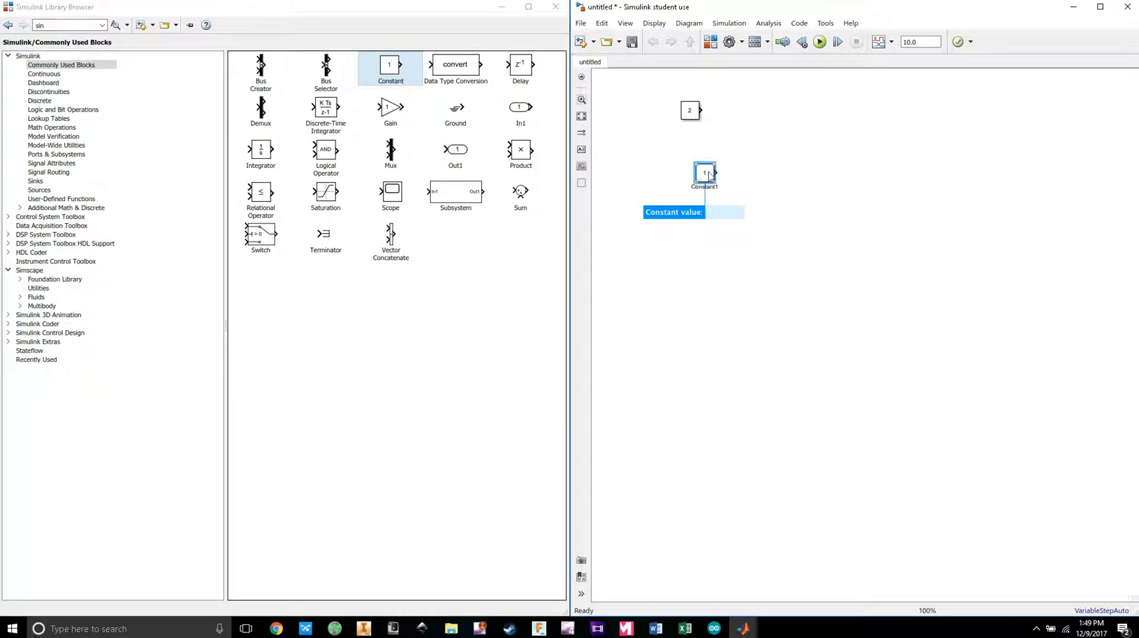
double_click(705, 173)
text(3)
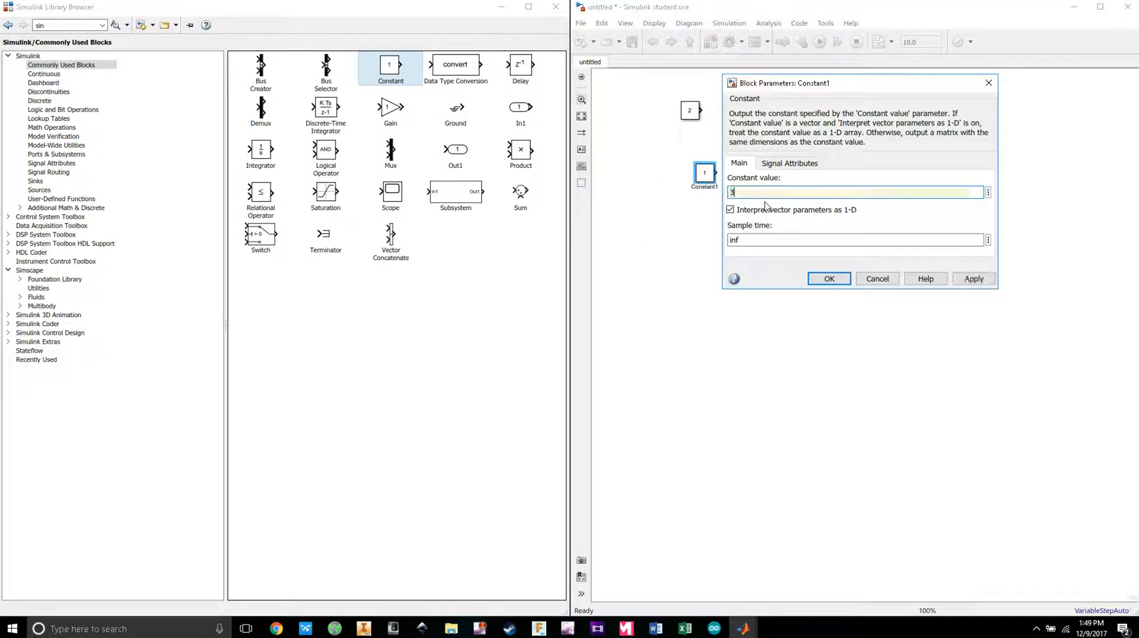
key(Return)
Step: Add a Sum block and position it between the two Constant blocks
drag(699, 179, 684, 176)
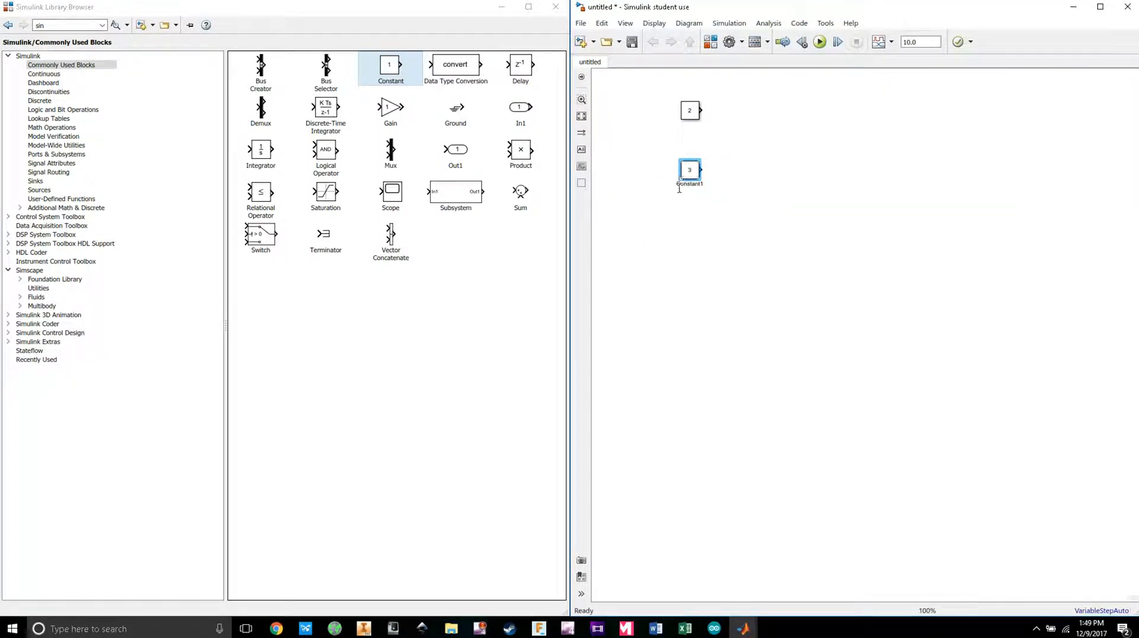
click(630, 247)
mouse_move(518, 193)
mouse_down()
mouse_move(614, 164)
mouse_move(508, 204)
mouse_move(618, 180)
mouse_move(764, 119)
mouse_move(701, 110)
mouse_move(701, 170)
mouse_up()
click(763, 120)
drag(764, 123, 765, 146)
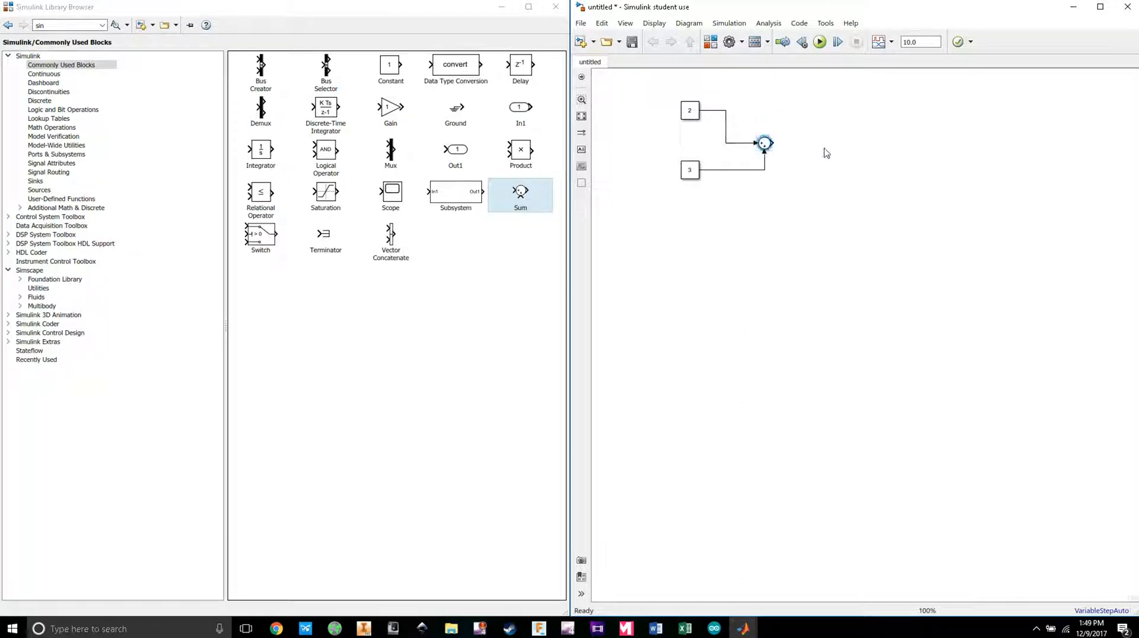
click(812, 163)
Step: Find the Scope block in the library, add it right of the Sum, and connect them
double_click(59, 25)
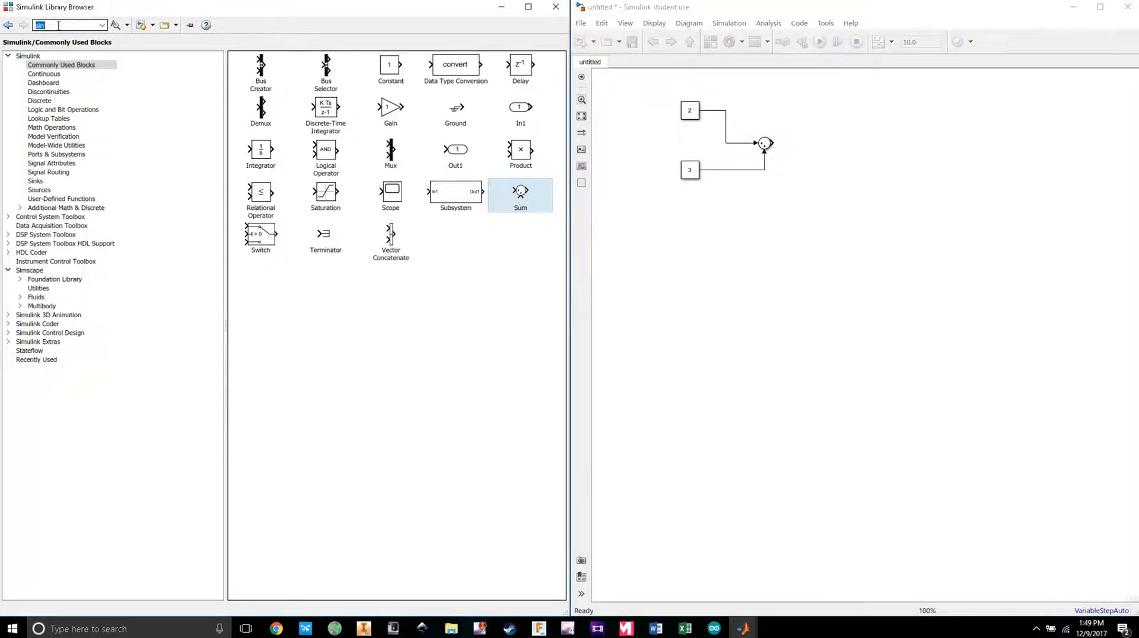
text(scop)
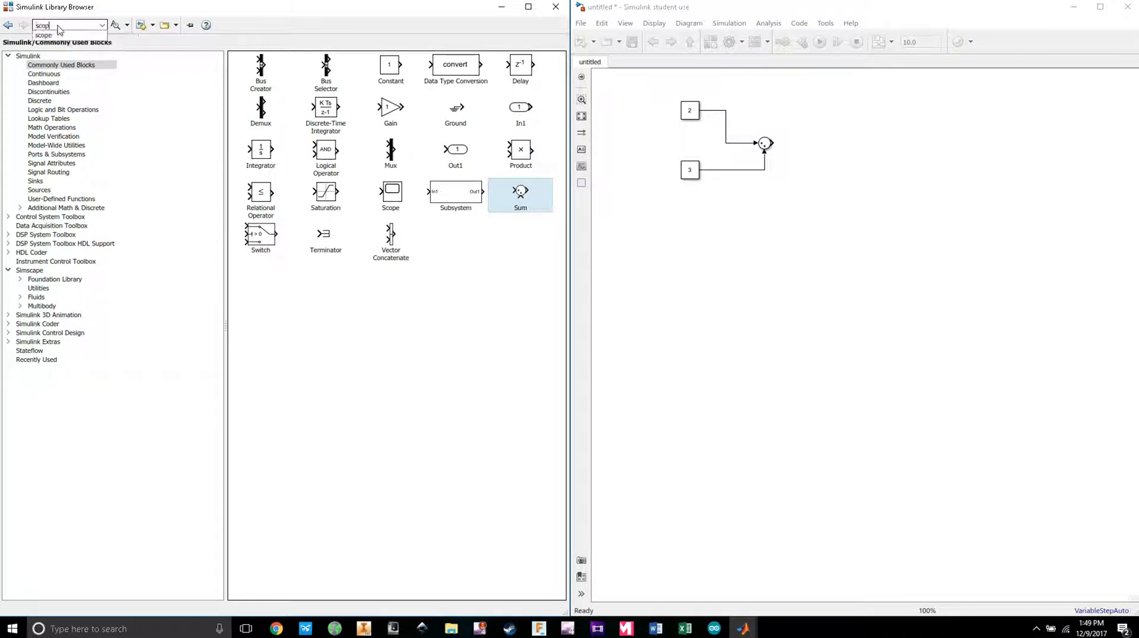
key(Return)
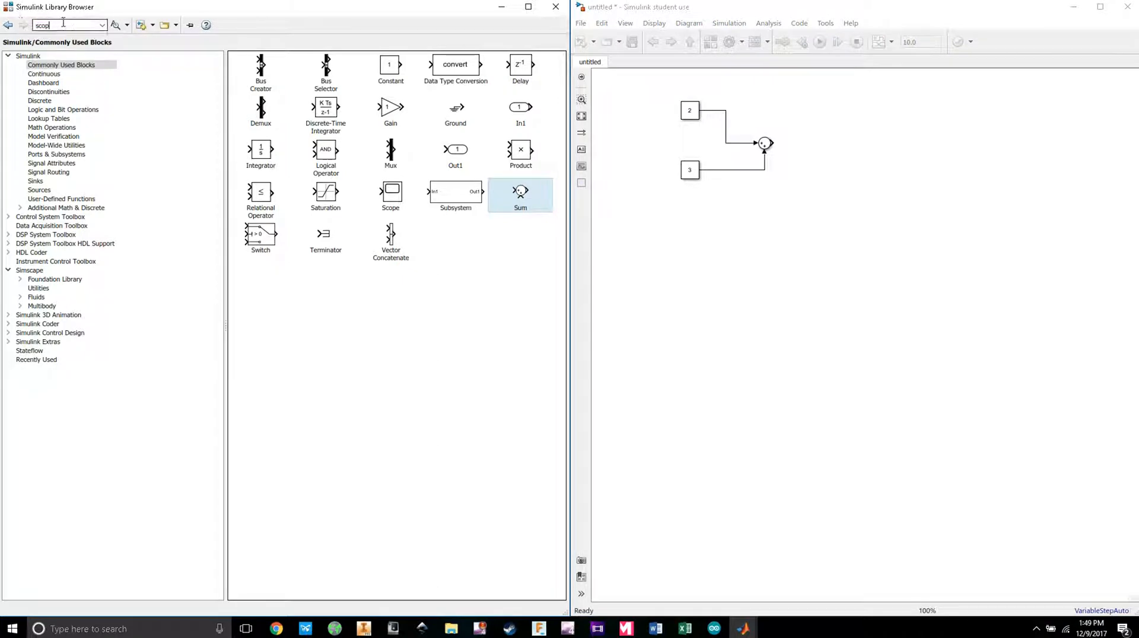
key(Return)
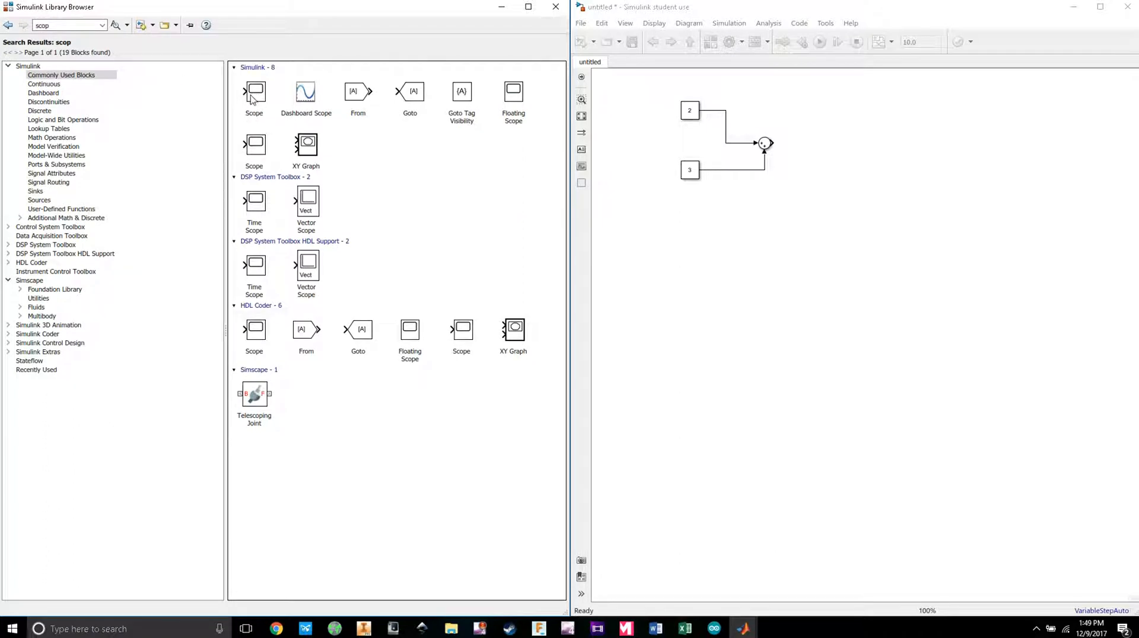
drag(255, 96, 842, 147)
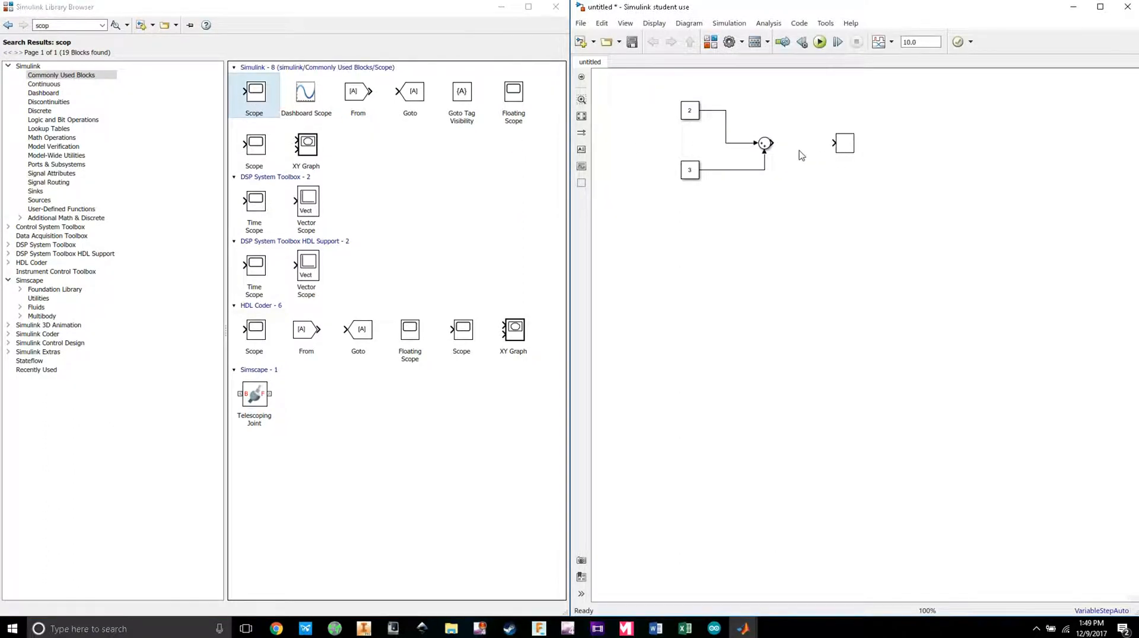
drag(773, 143, 833, 143)
drag(695, 174, 681, 200)
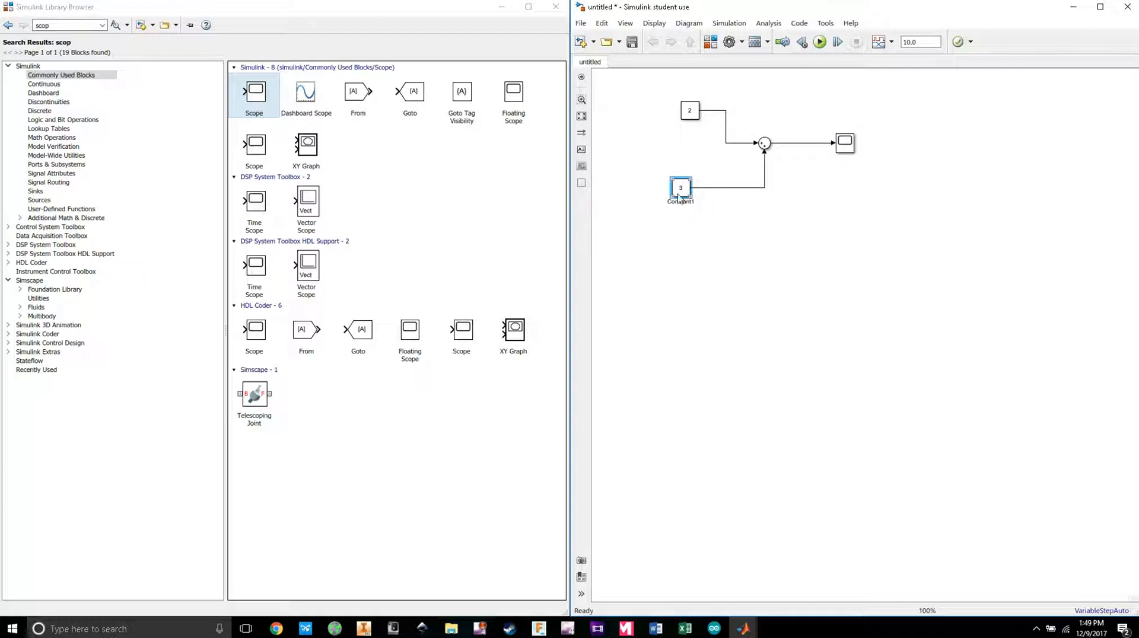
Step: Set the Sum block's list of signs to |++
double_click(765, 146)
double_click(812, 168)
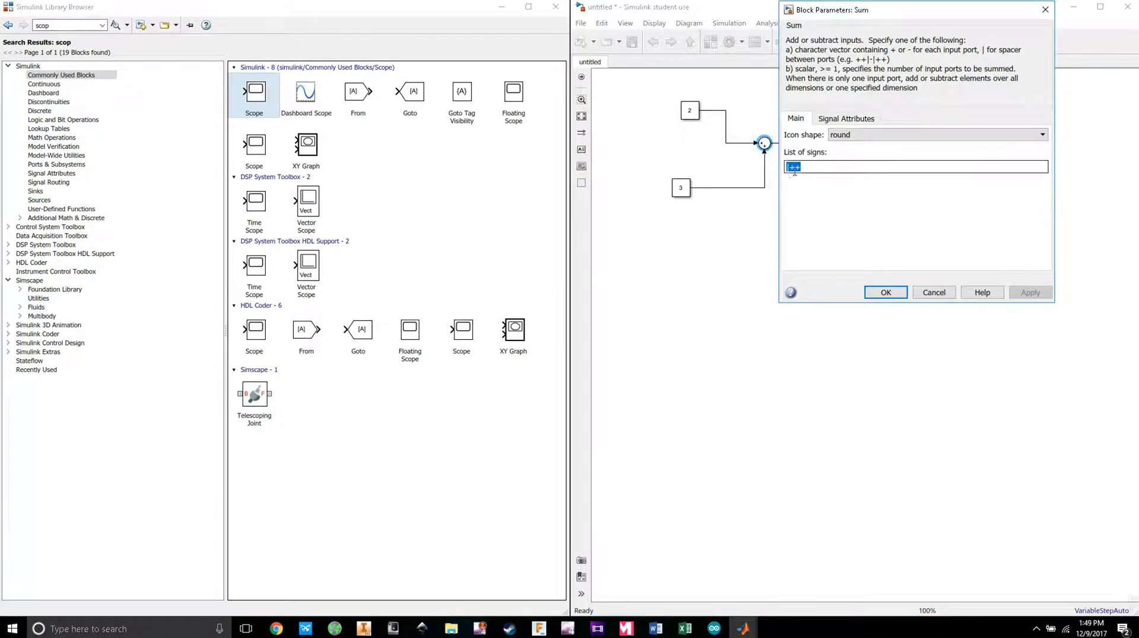
click(886, 292)
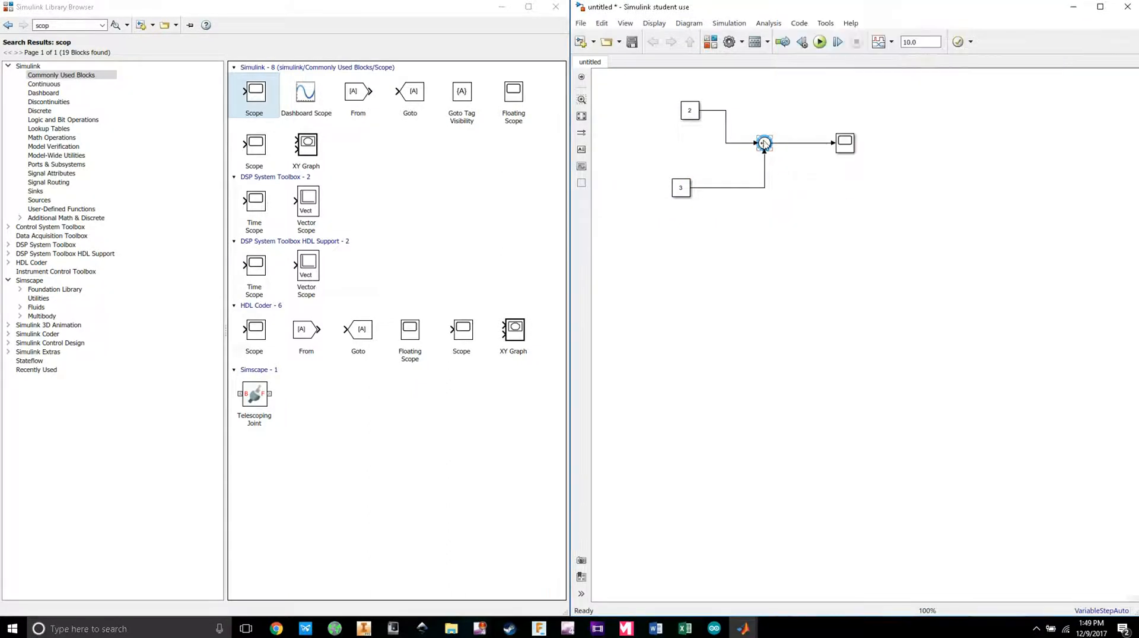
double_click(763, 143)
double_click(814, 169)
text(|+-)
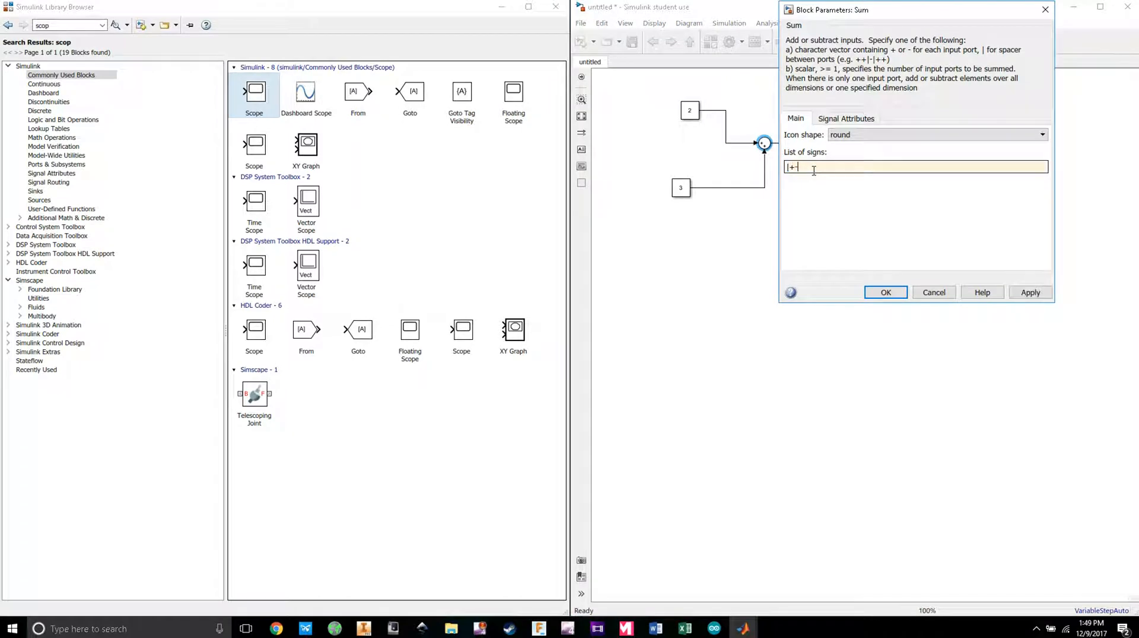
click(886, 291)
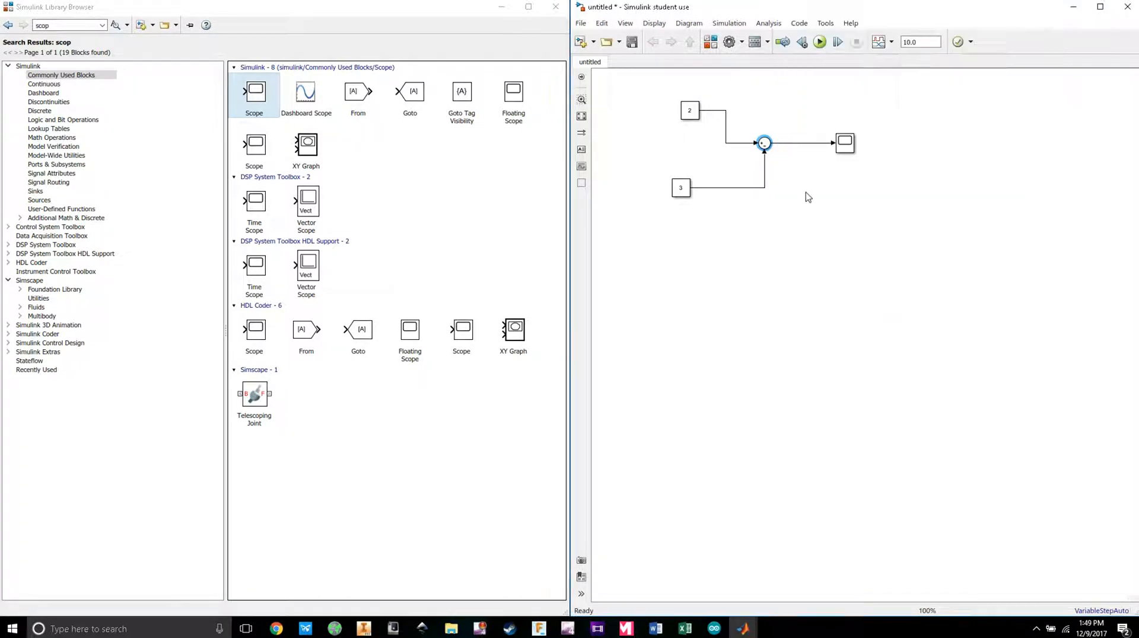
double_click(764, 143)
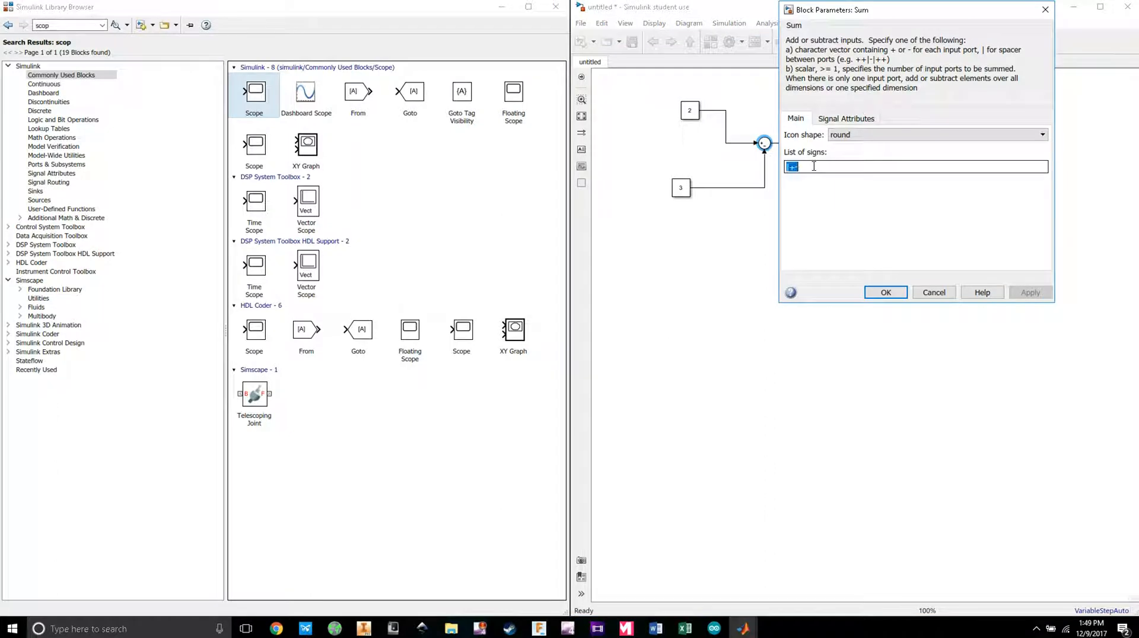
key(BackSpace)
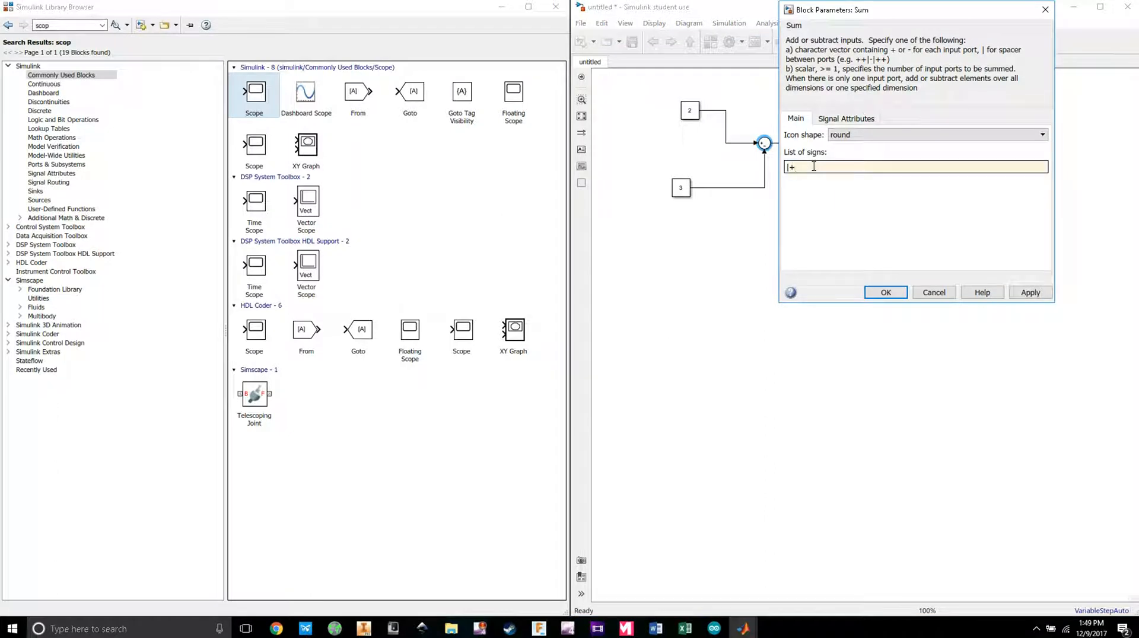
text(+)
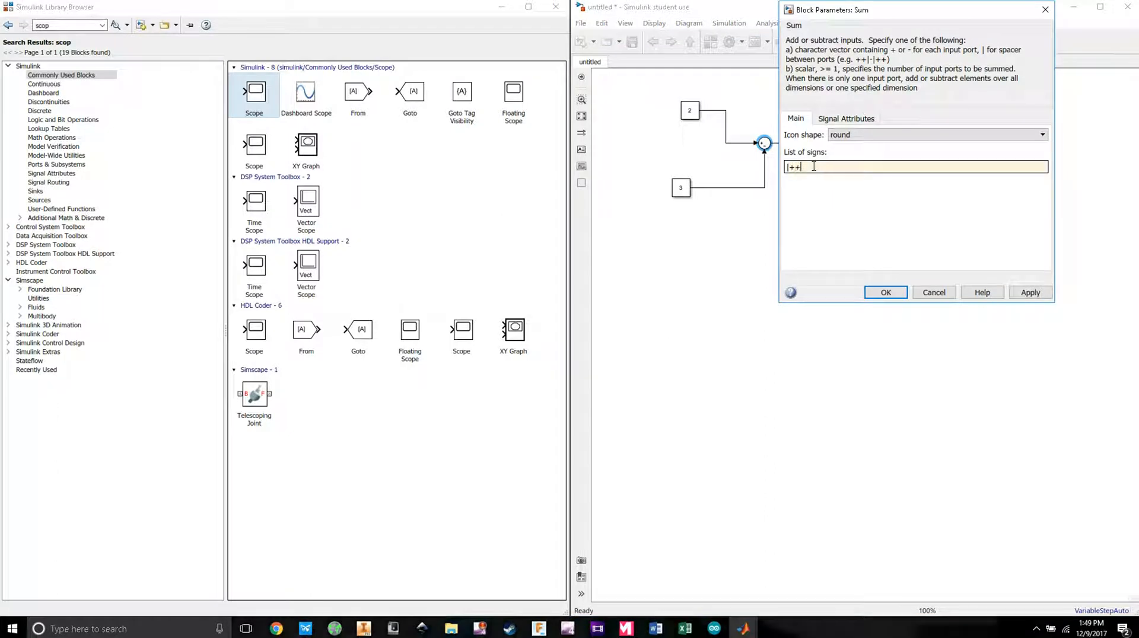
click(886, 292)
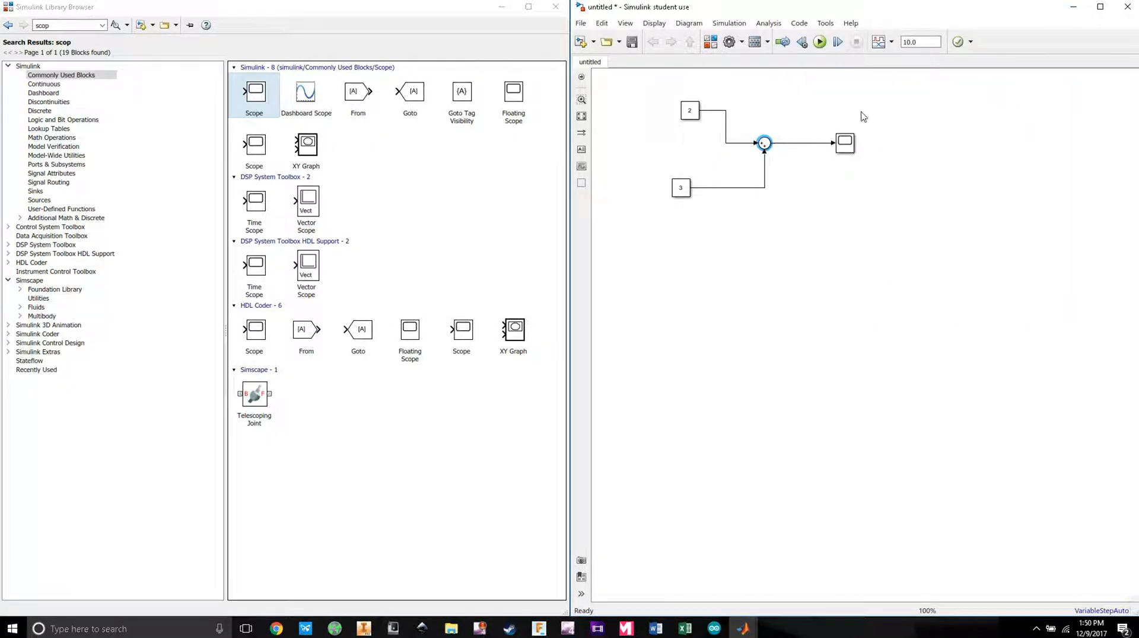
Step: Run the simulation, check the Scope shows 5, then delete every block from the model
click(826, 43)
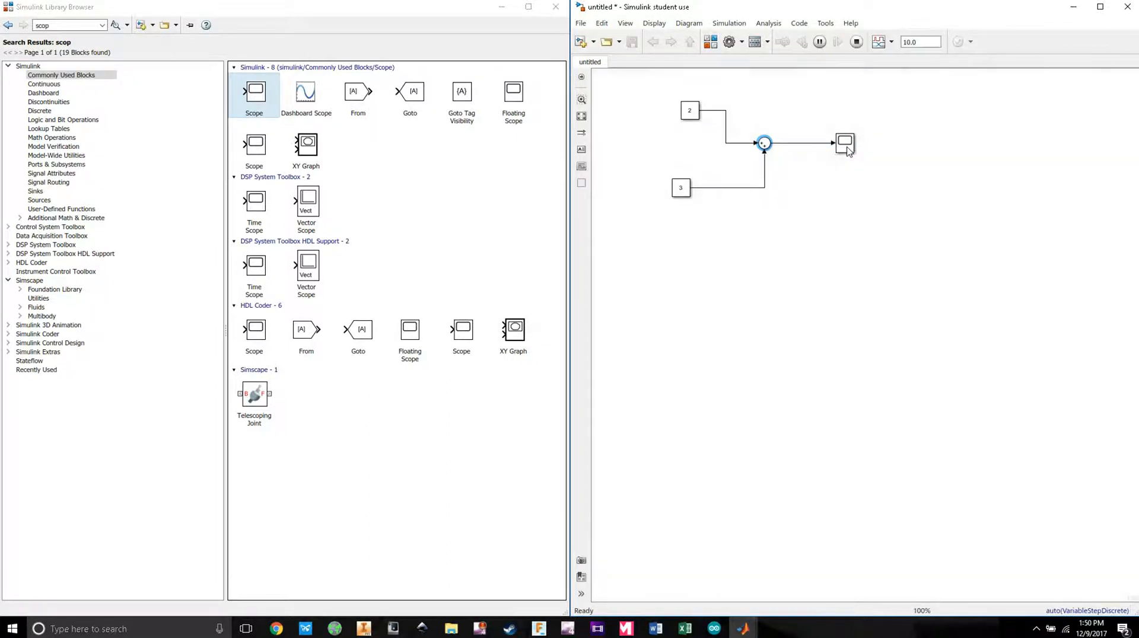
click(849, 148)
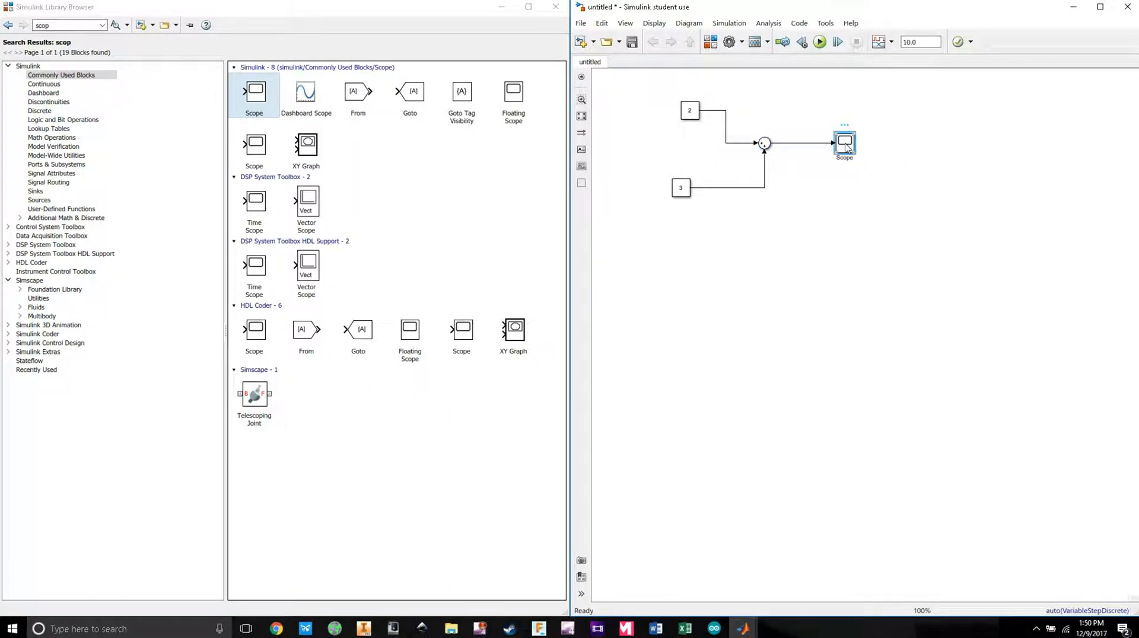
double_click(846, 147)
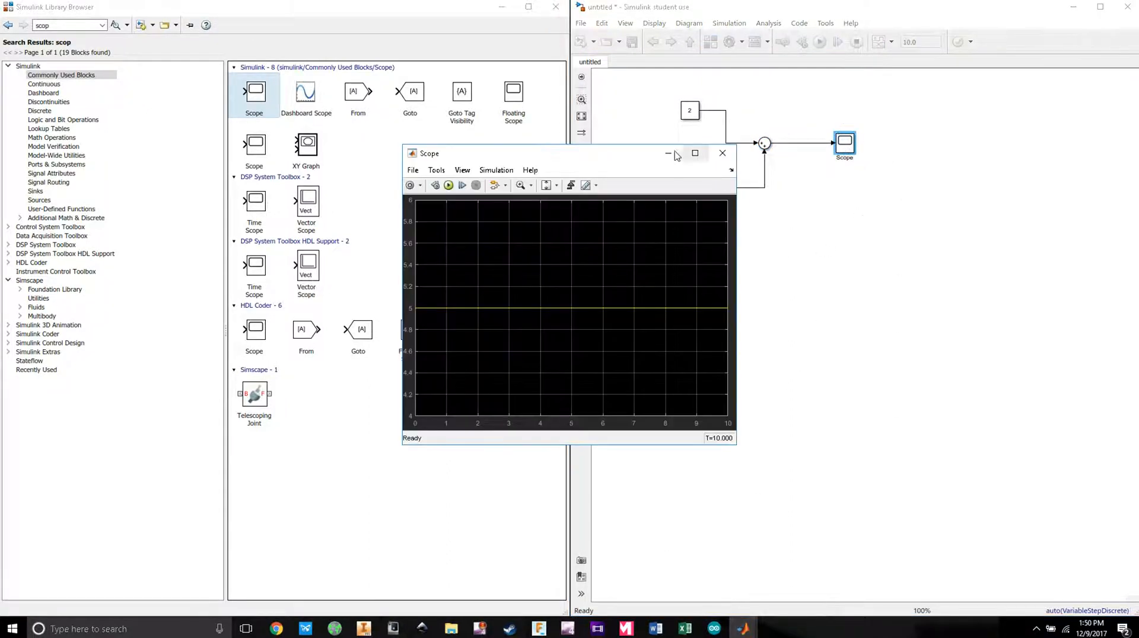
drag(676, 155, 919, 197)
drag(792, 196, 813, 228)
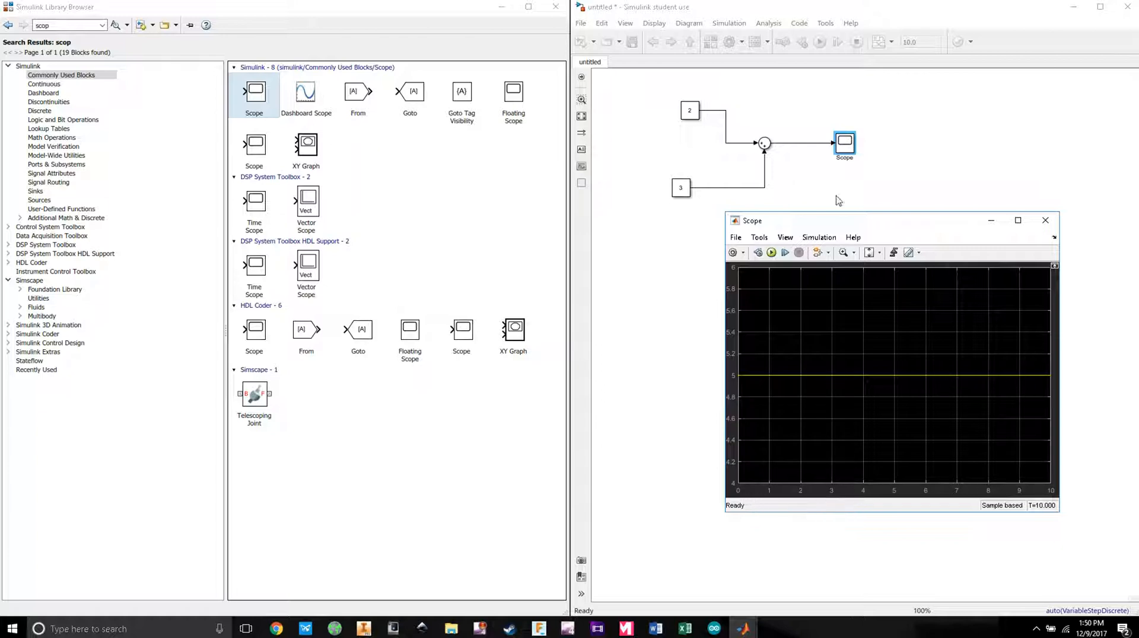
click(1045, 220)
drag(874, 219, 652, 108)
key(Delete)
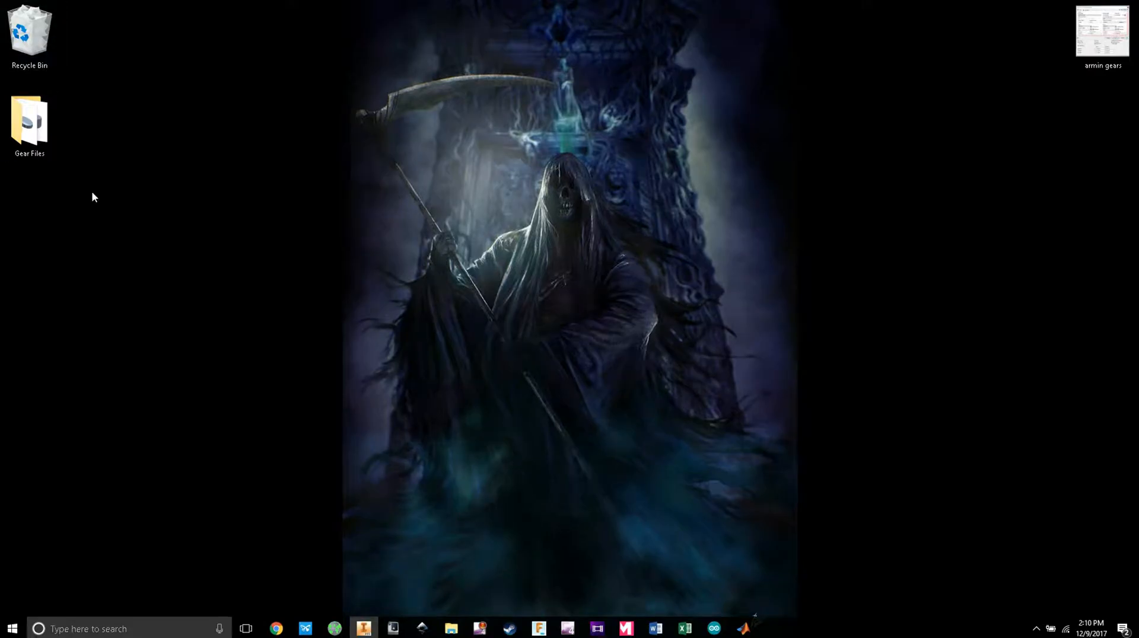
Step: Return to Inventor, orbit the gears, and open Spur Gear1:1 for in-place editing with the File menu showing
click(364, 628)
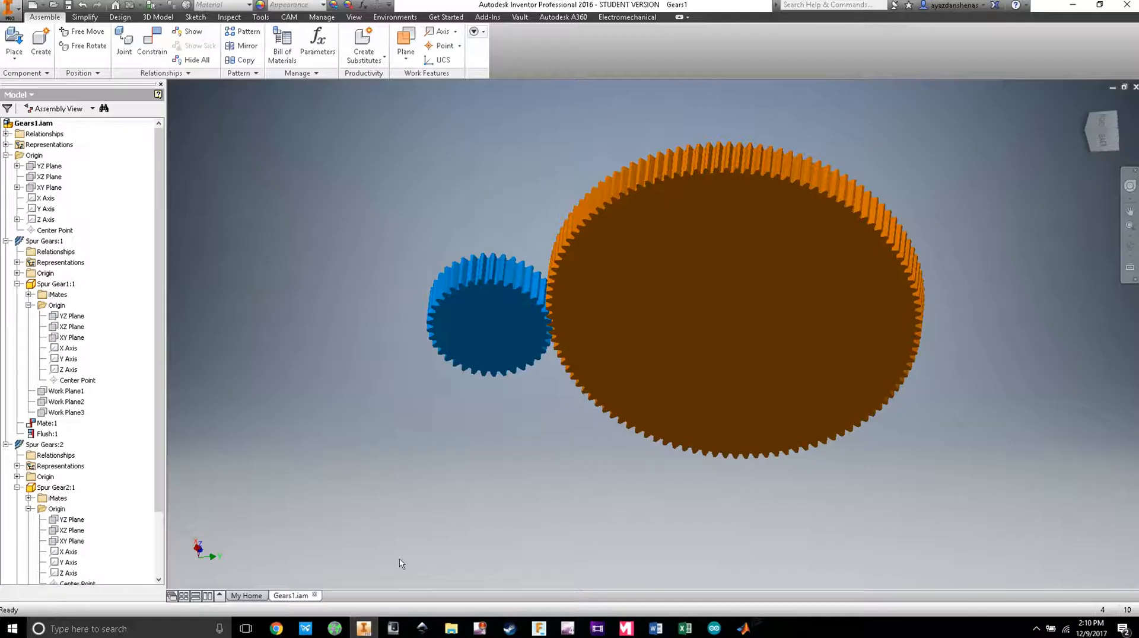
scroll(160, 202, down, 3)
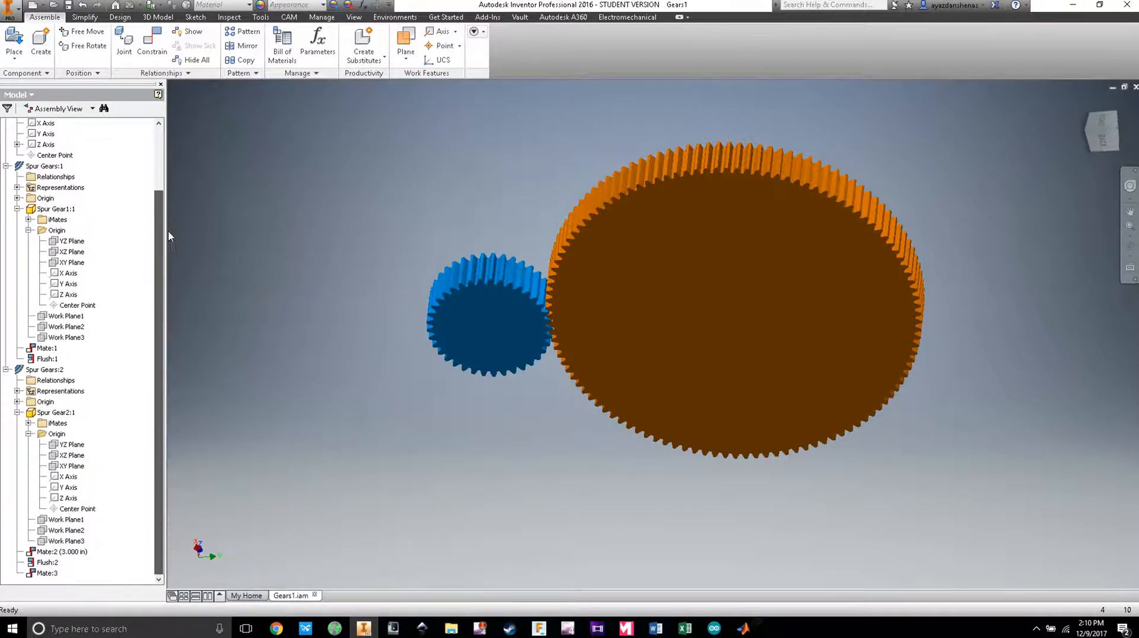
scroll(163, 230, up, 3)
scroll(559, 435, down, 4)
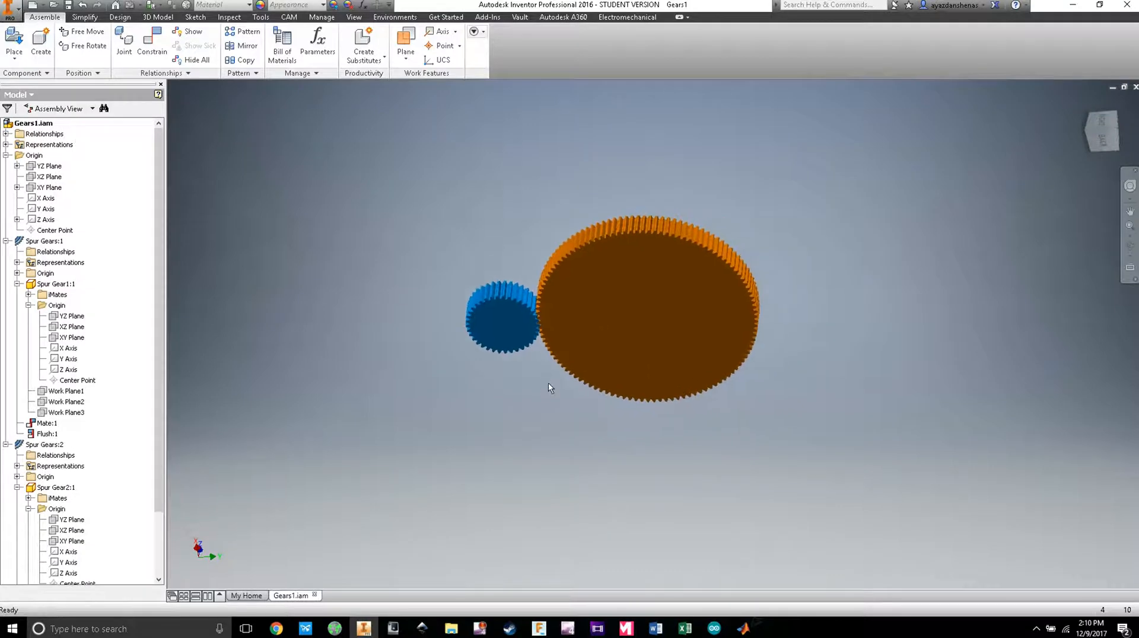
drag(516, 417, 542, 399)
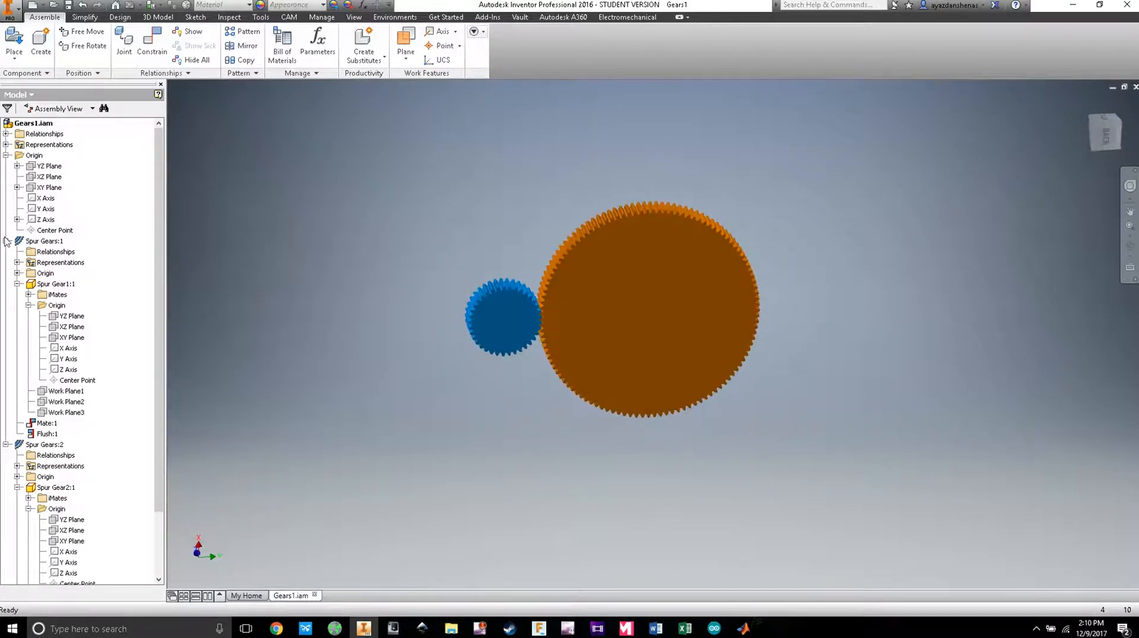
double_click(37, 284)
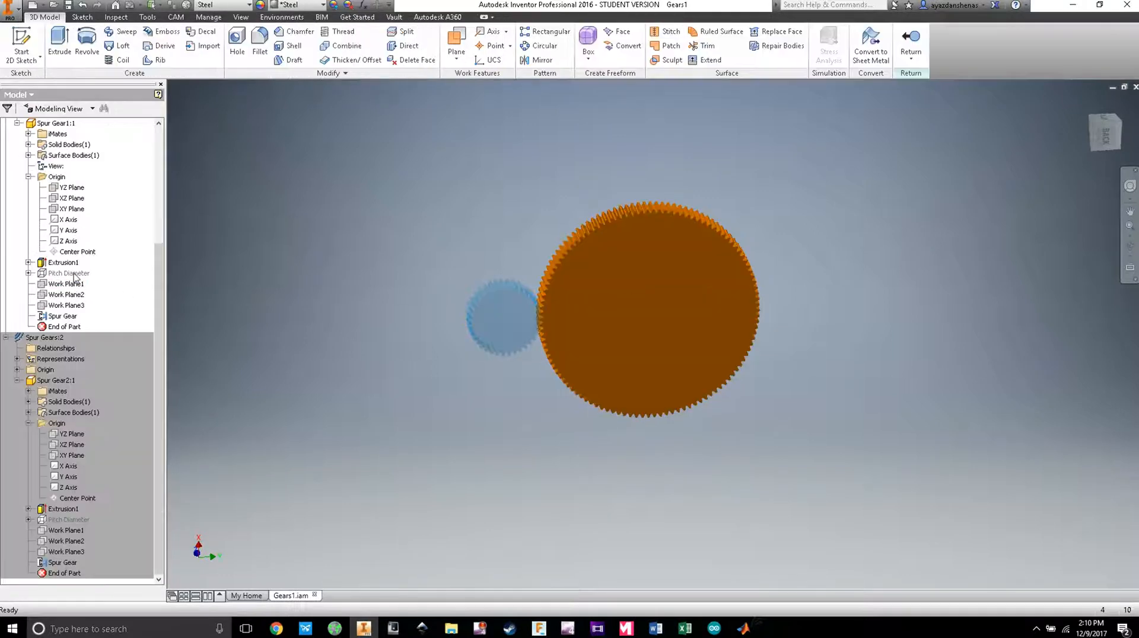
drag(160, 322, 161, 238)
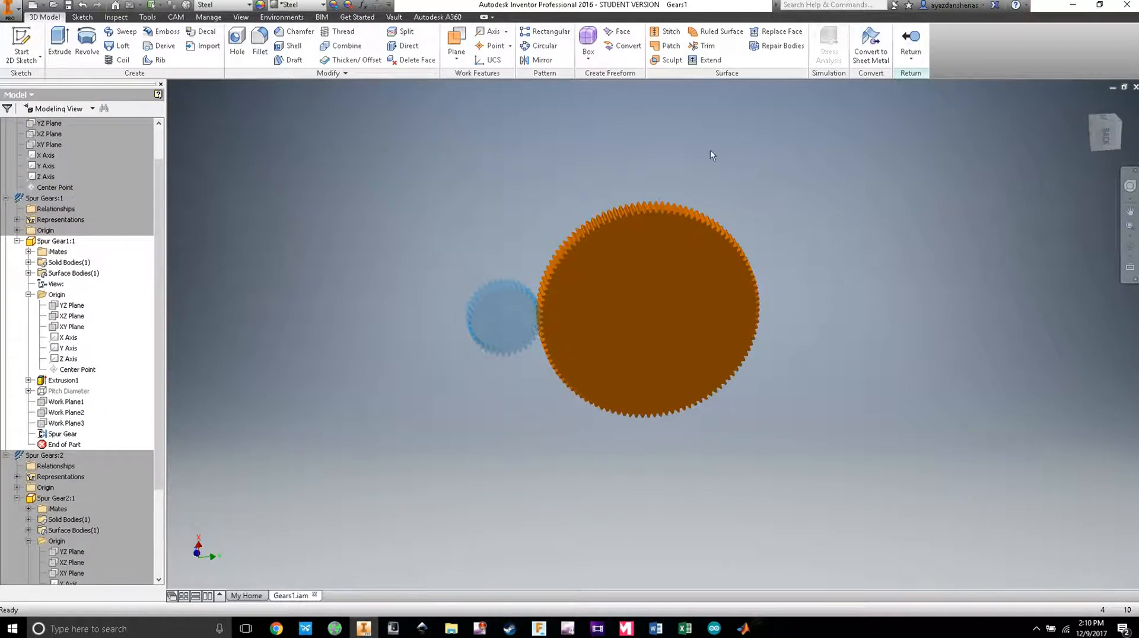
click(10, 8)
Step: Export Spur Gear1:1 through CAD Format as a STEP file named Gear2
mouse_move(58, 165)
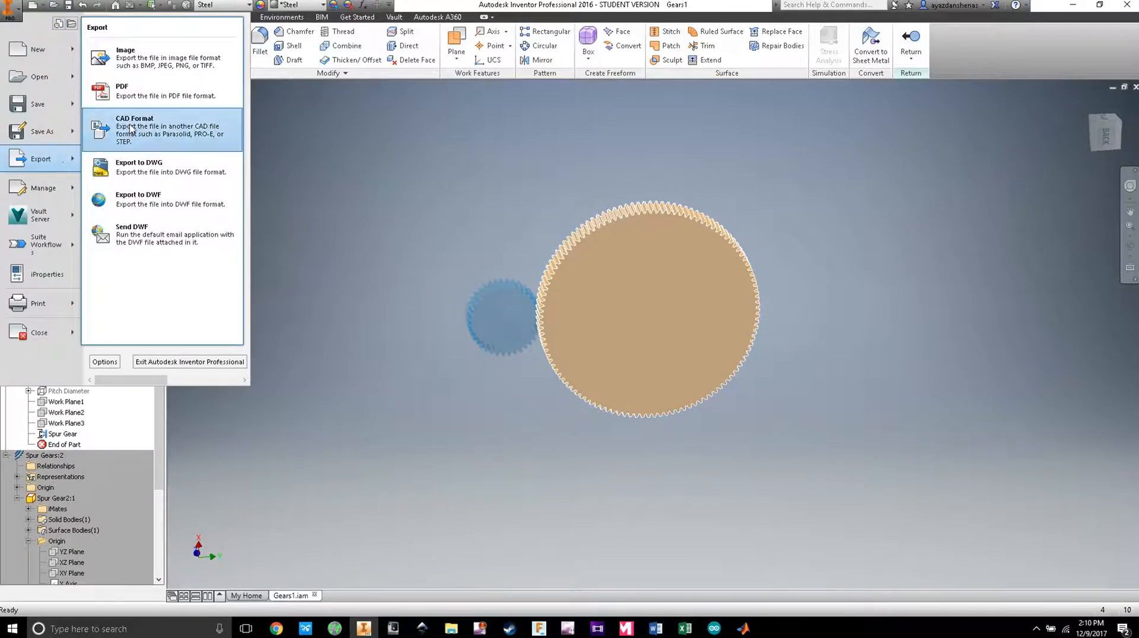
click(117, 142)
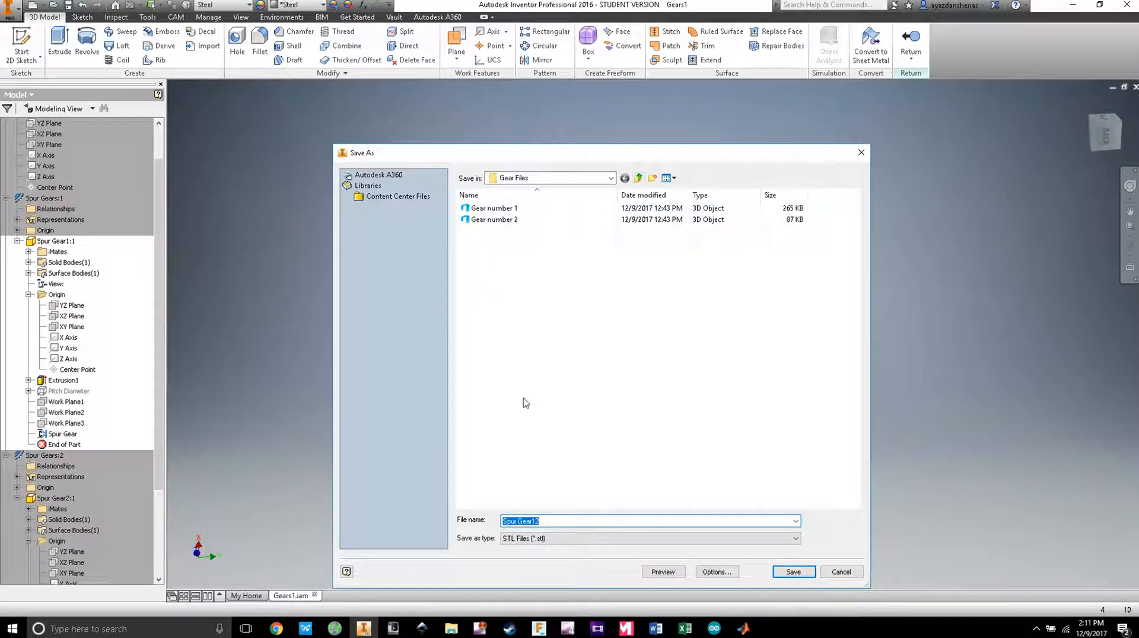
click(644, 540)
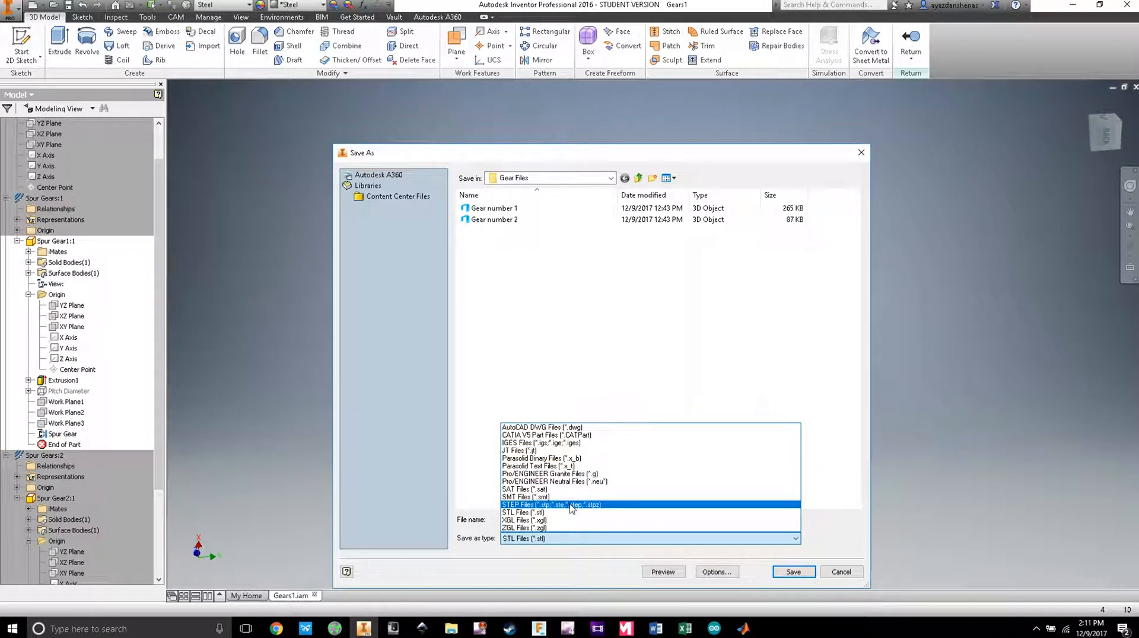
click(571, 504)
click(568, 522)
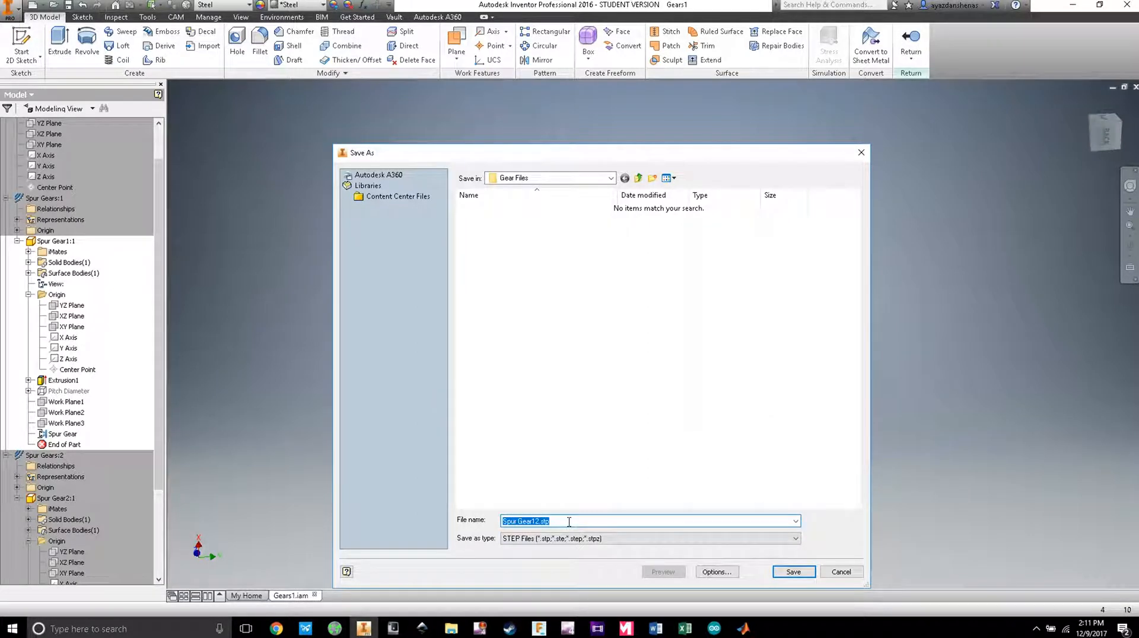
text(Gear)
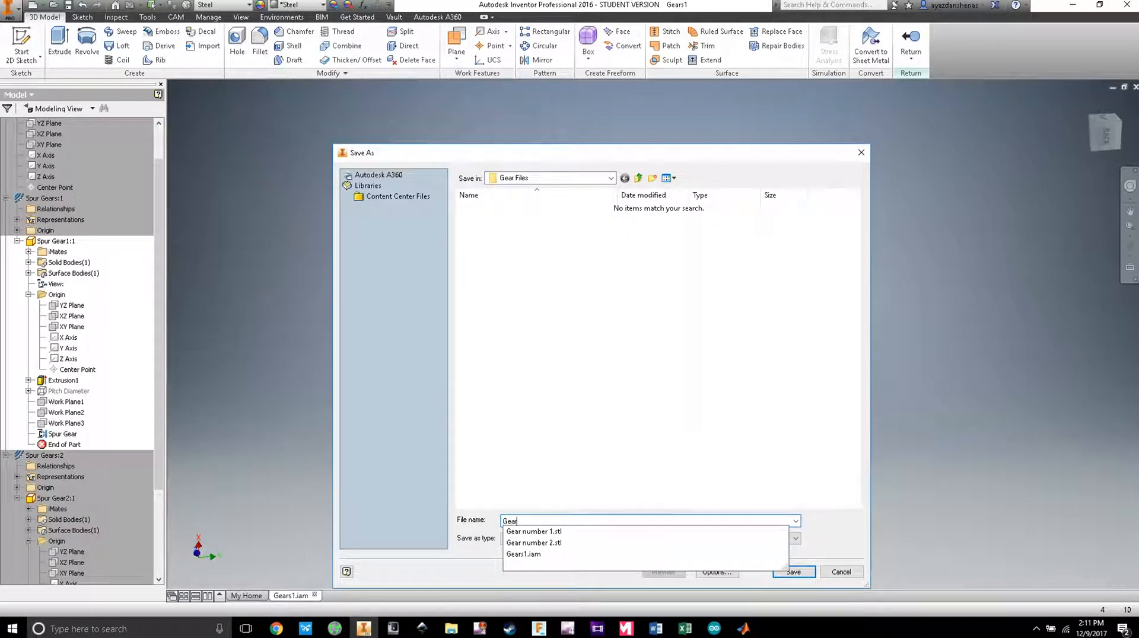
text(2)
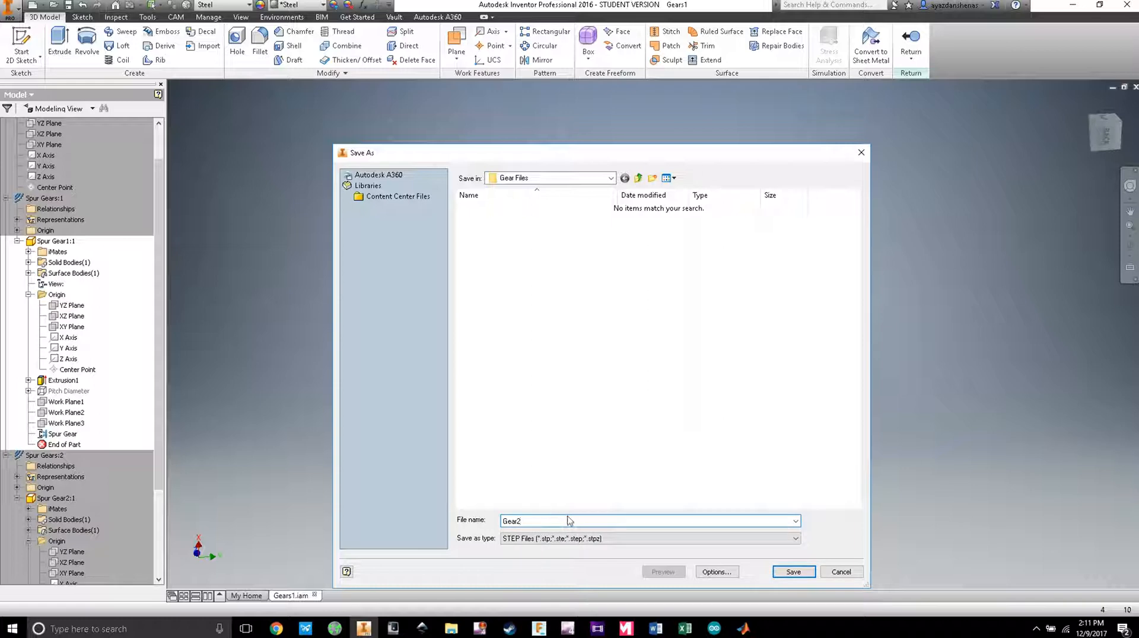
click(789, 572)
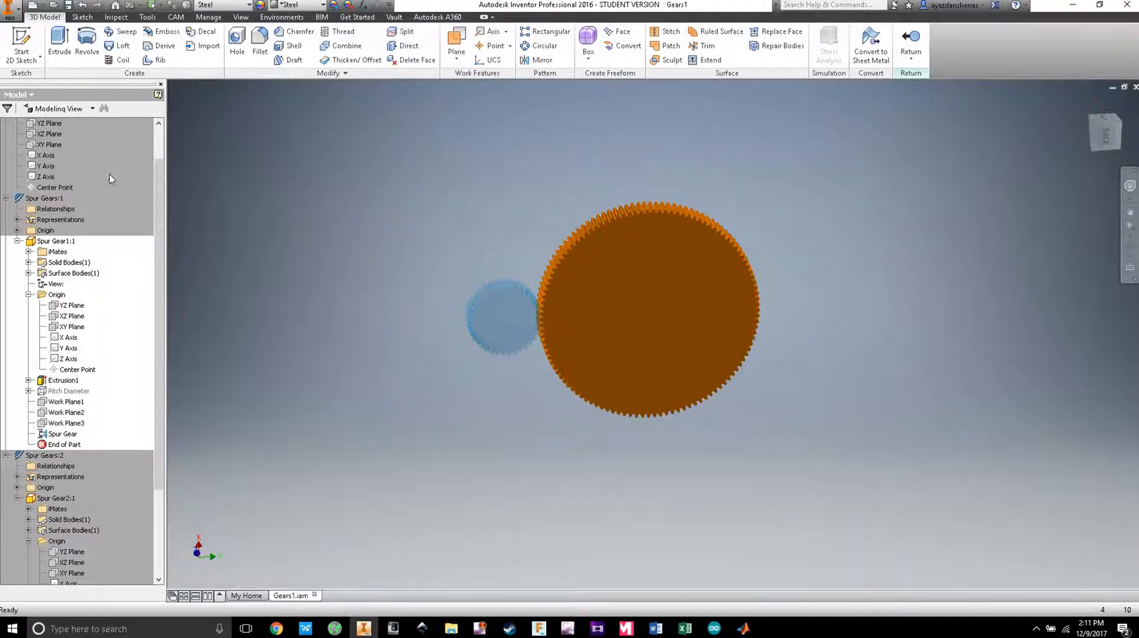
scroll(109, 175, down, 4)
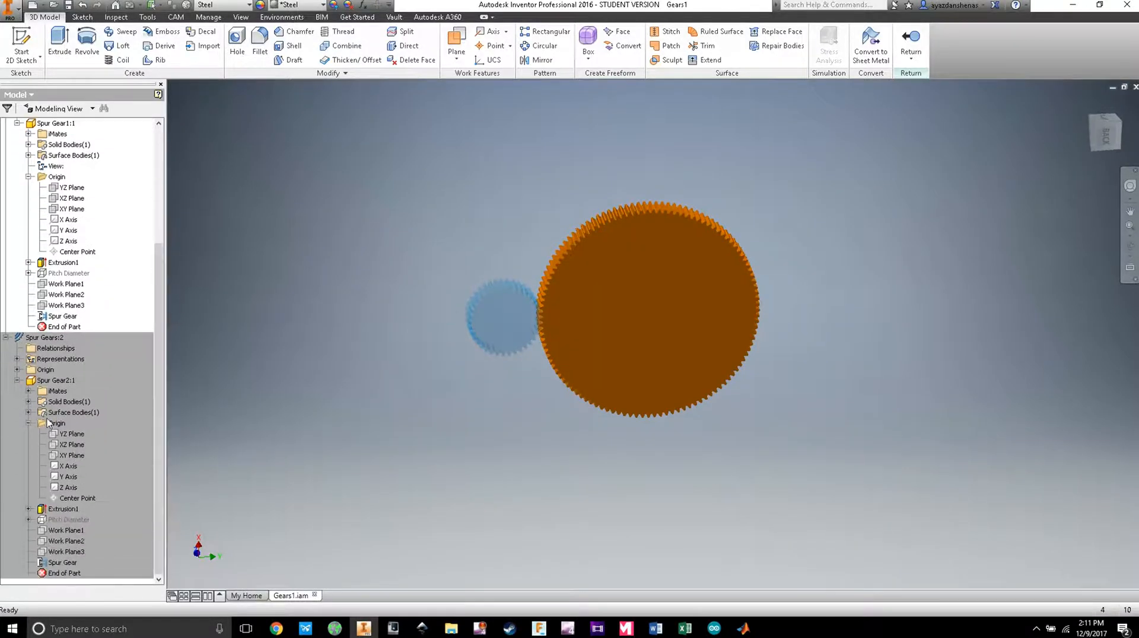
Step: Open Spur Gear2:1 for editing and start a CAD Format export as STEP
double_click(32, 383)
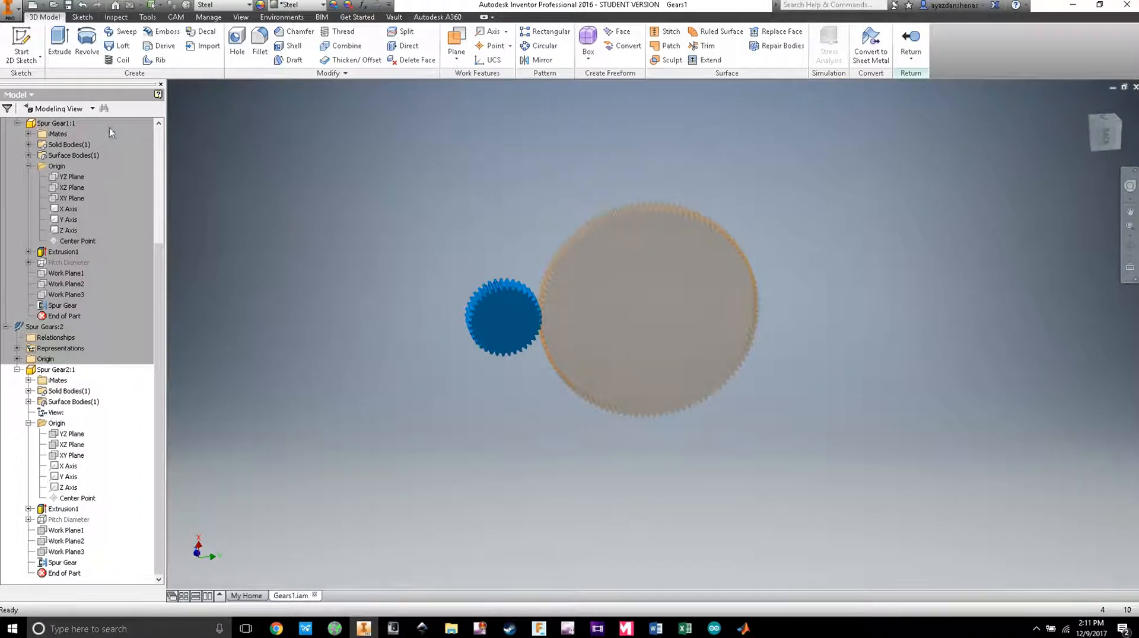
click(10, 8)
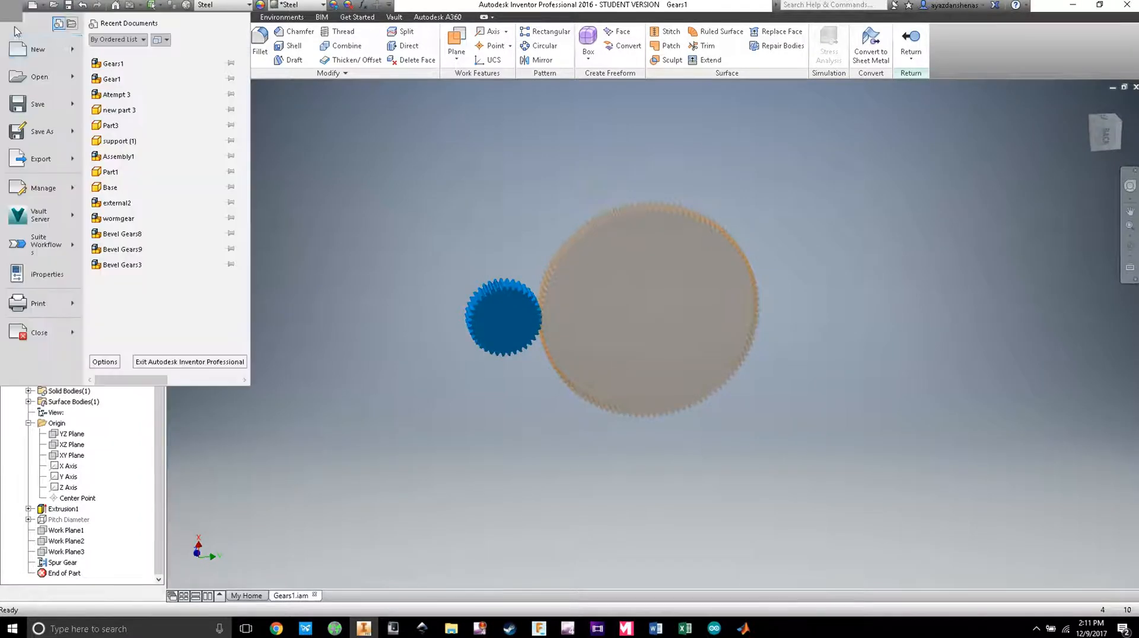
click(43, 160)
click(137, 122)
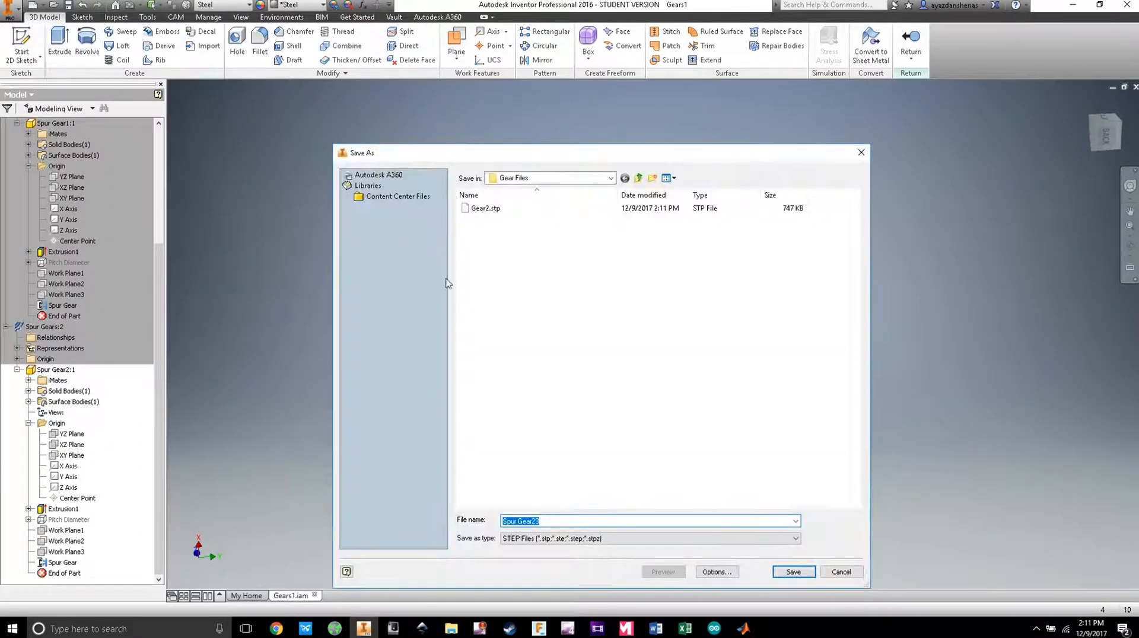
click(615, 540)
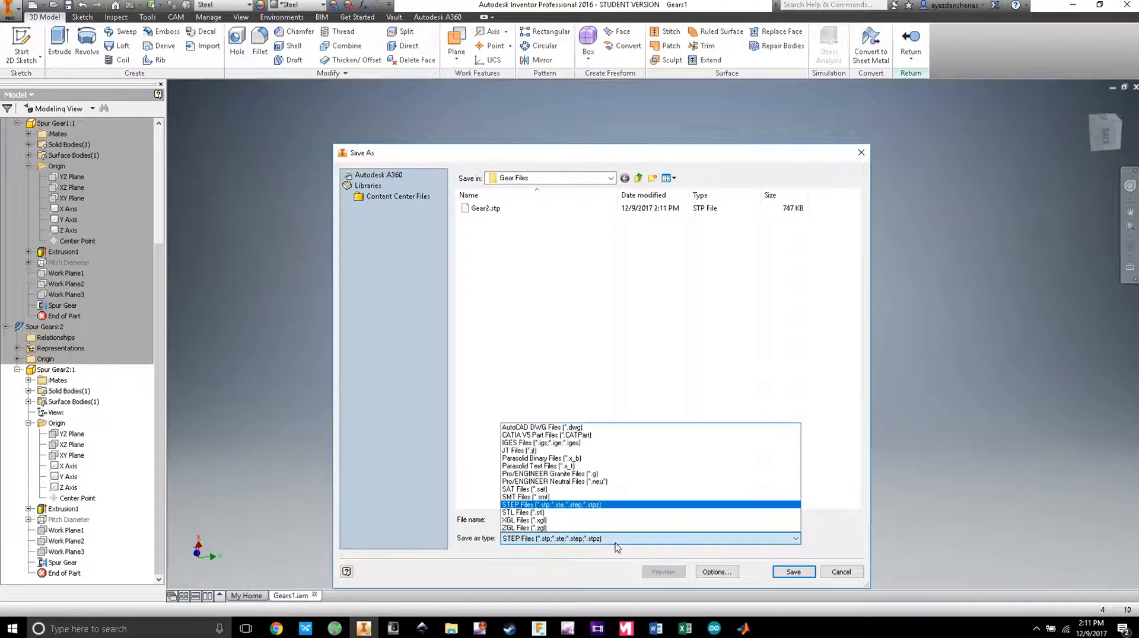
click(596, 506)
Step: Save the small gear's export as Gear1, then open the Gear Files folder from the desktop
click(544, 522)
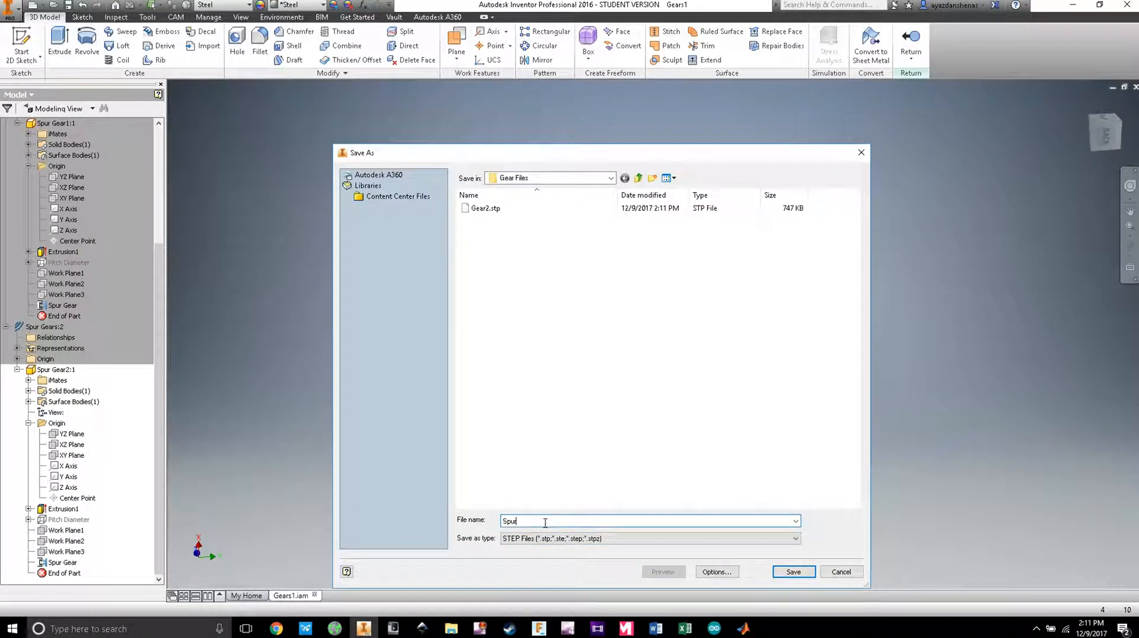
text(ger)
key(BackSpace)
key(BackSpace)
key(BackSpace)
text(Gear)
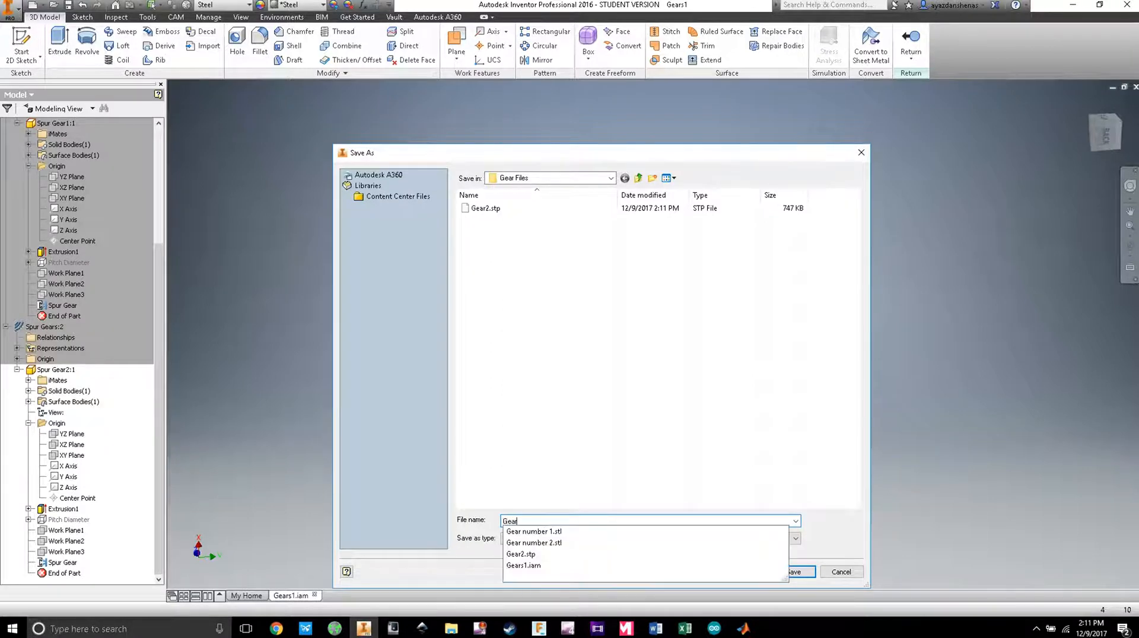
text(1)
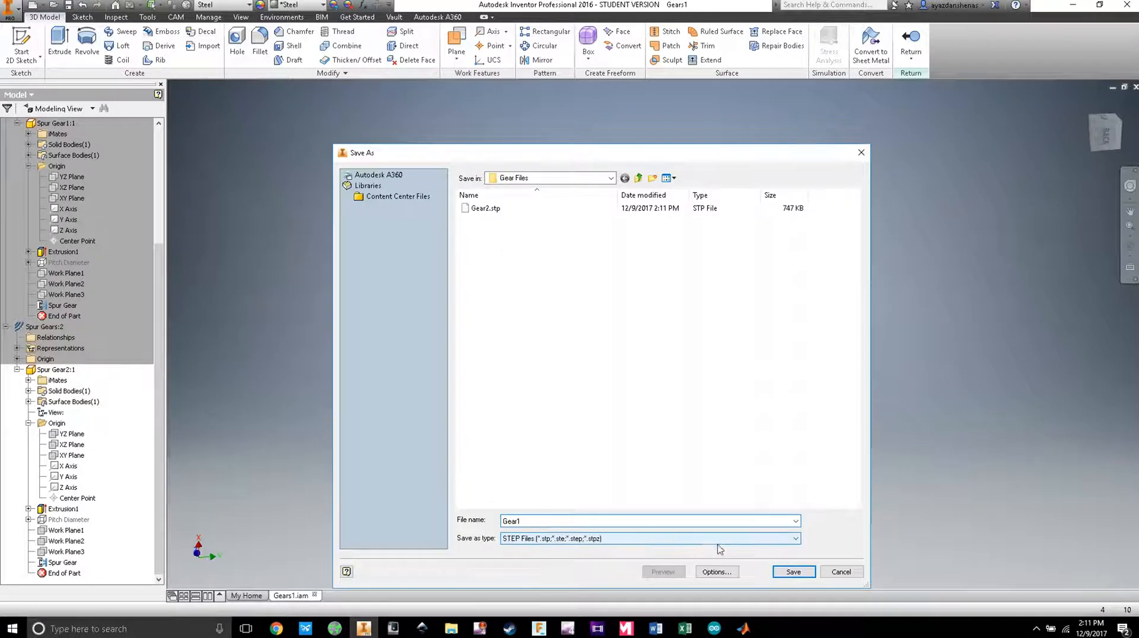
click(791, 572)
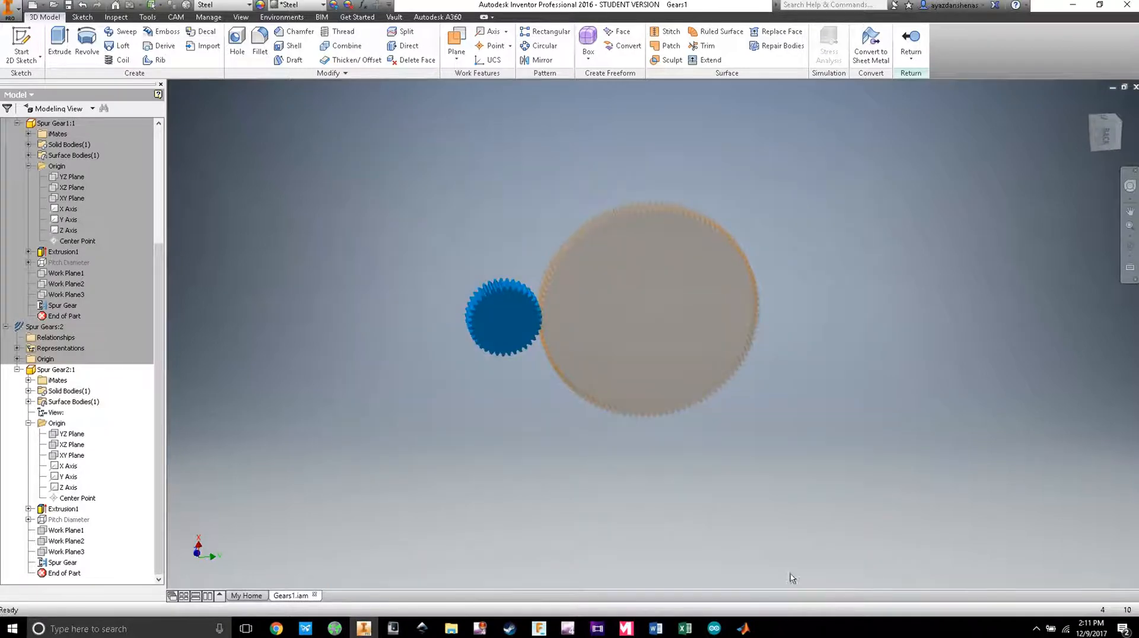
click(1072, 4)
double_click(48, 135)
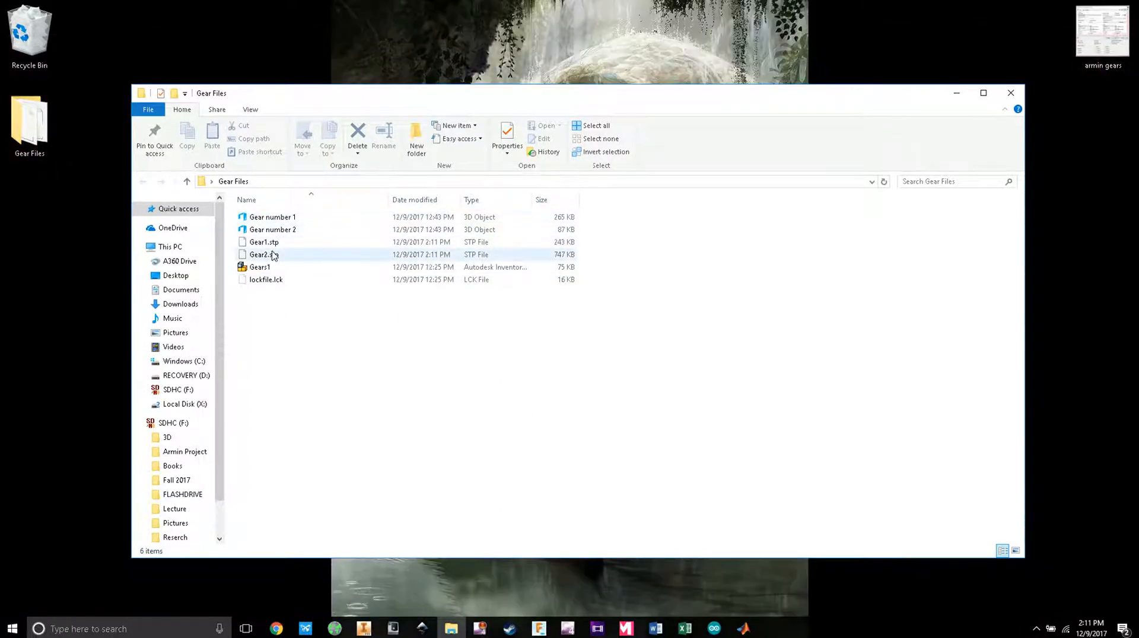
Step: Dismiss the open-with prompt for Gear1.stp, close the Gear Files window, and return to MATLAB
double_click(270, 244)
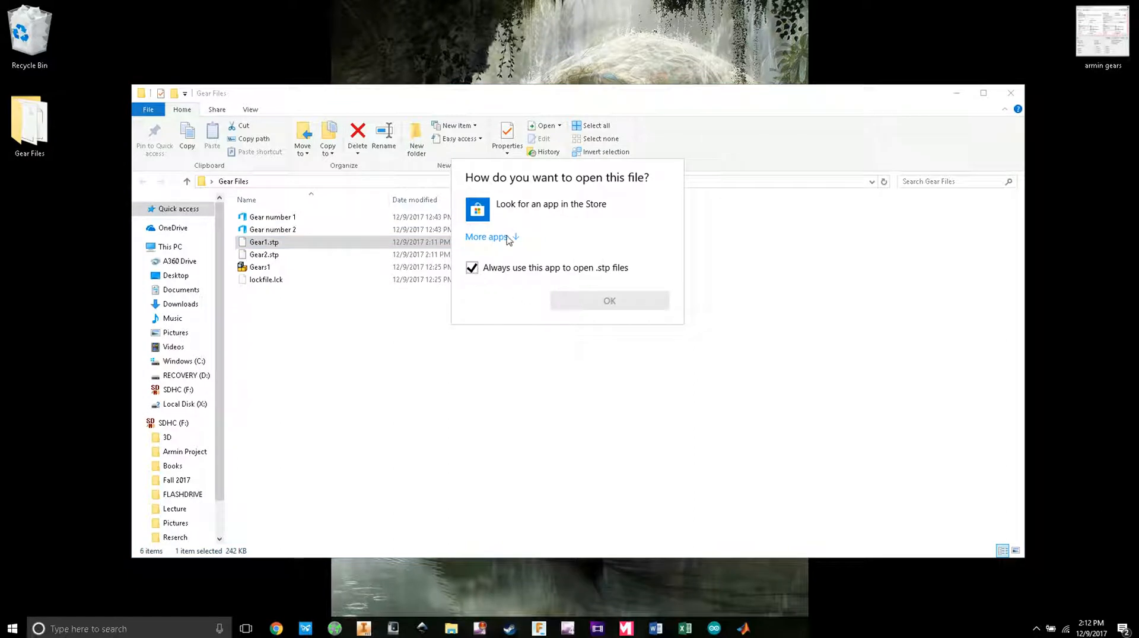
click(481, 356)
click(369, 334)
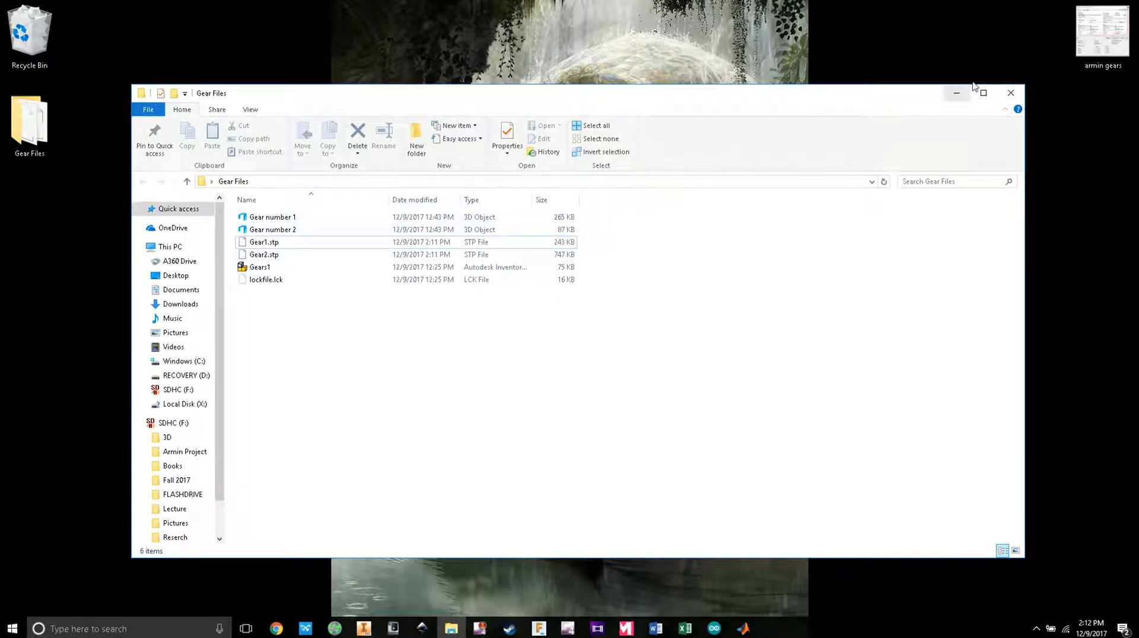
click(1011, 94)
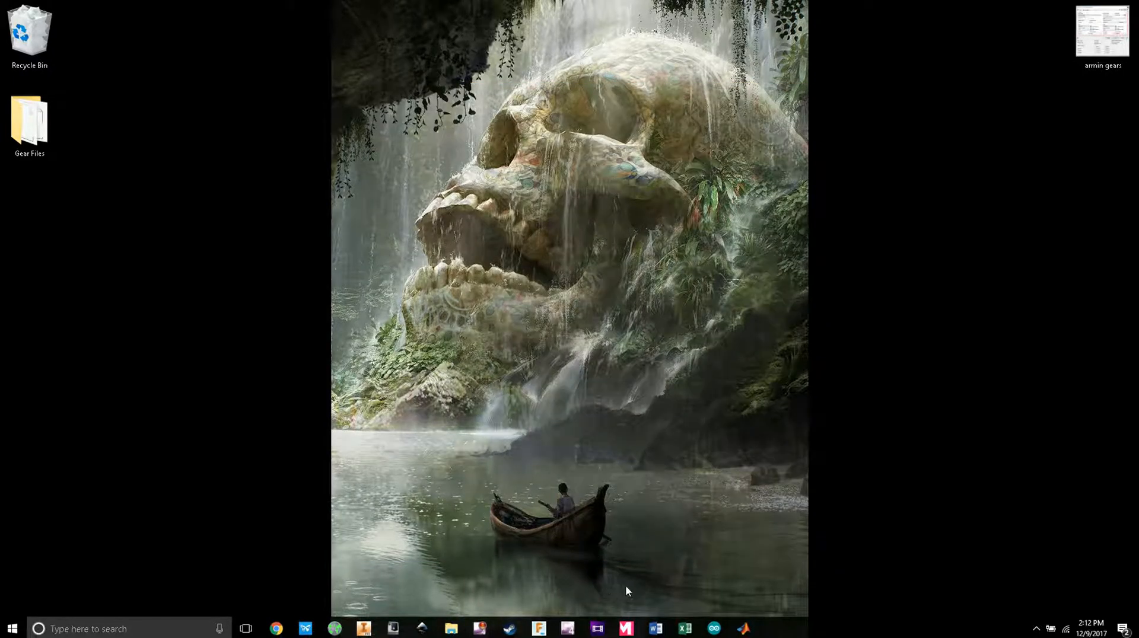
click(743, 629)
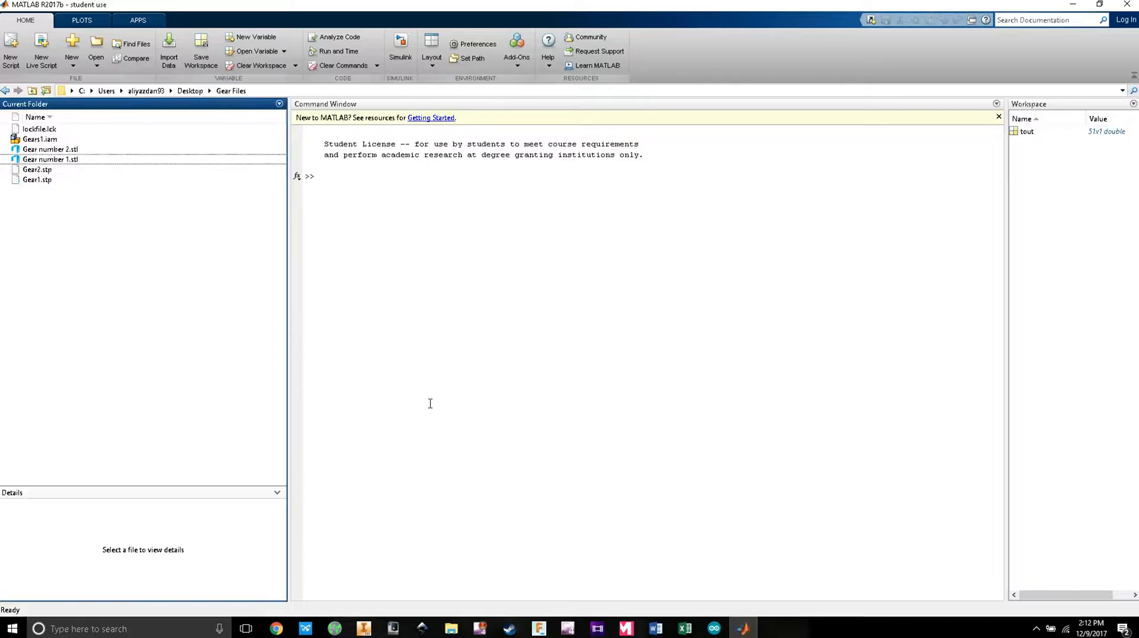
Step: Create a model from the Simscape Multibody template and dock it on the screen's right half
click(402, 45)
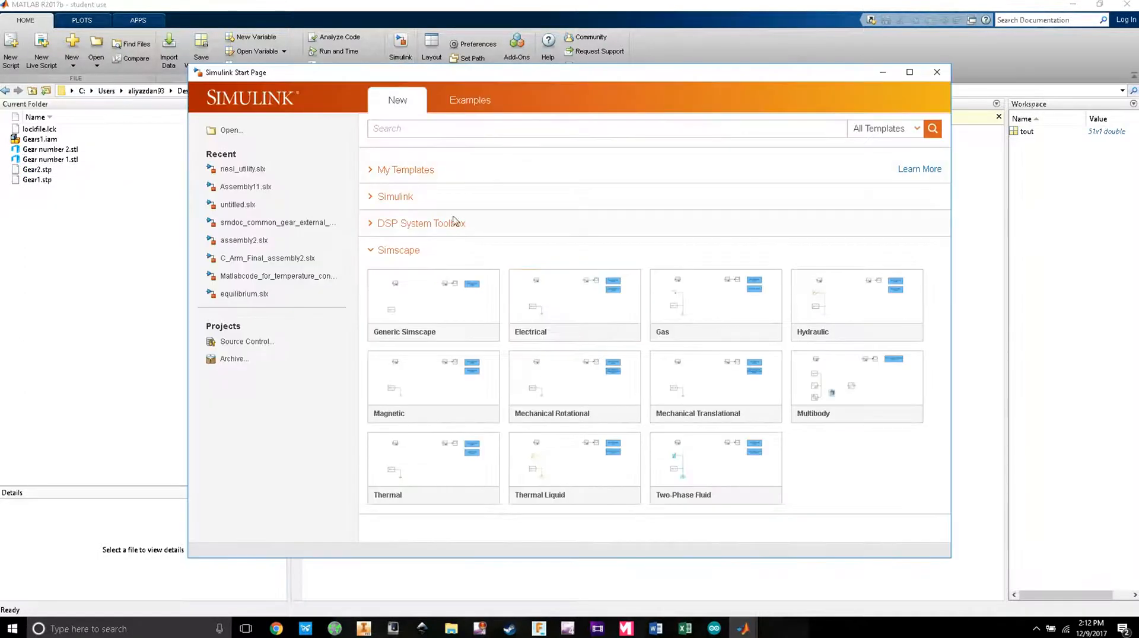
click(369, 252)
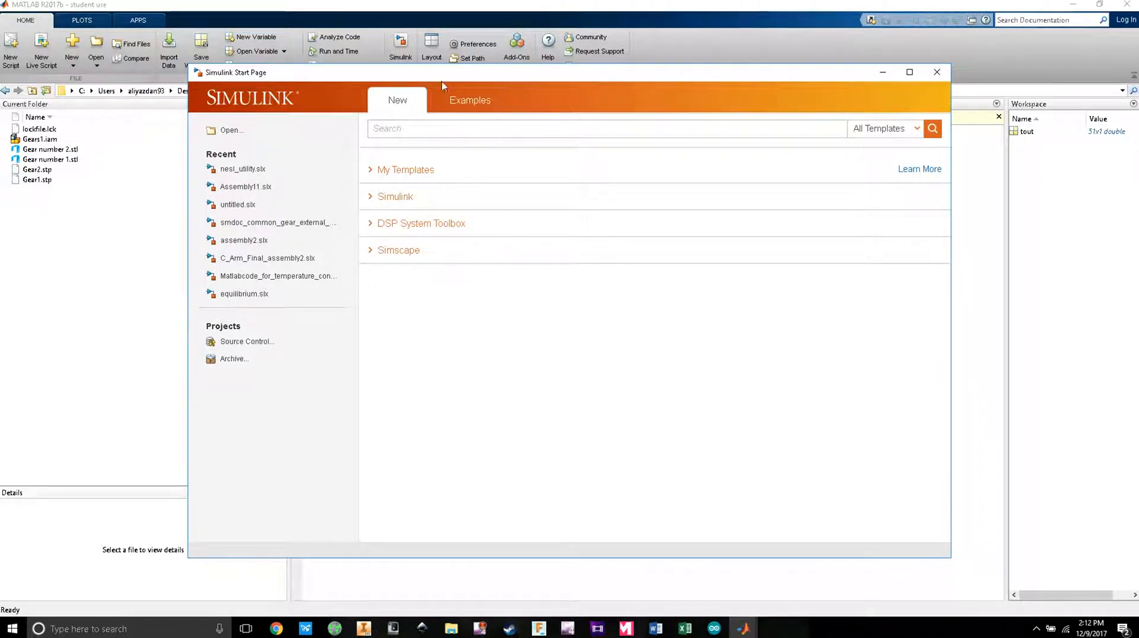
click(373, 251)
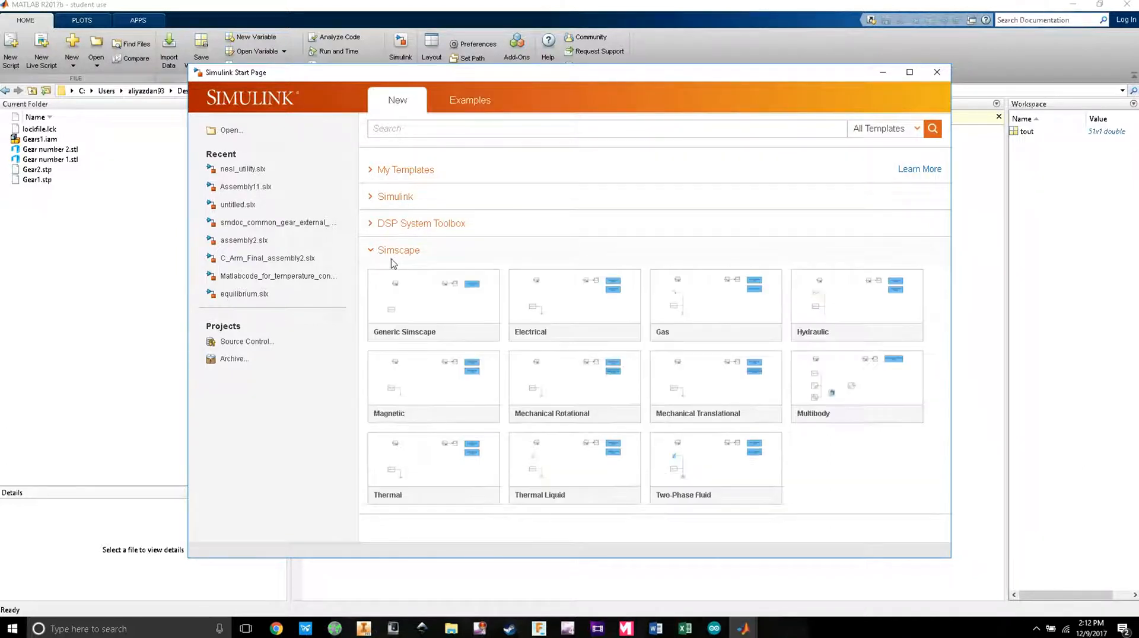
click(854, 378)
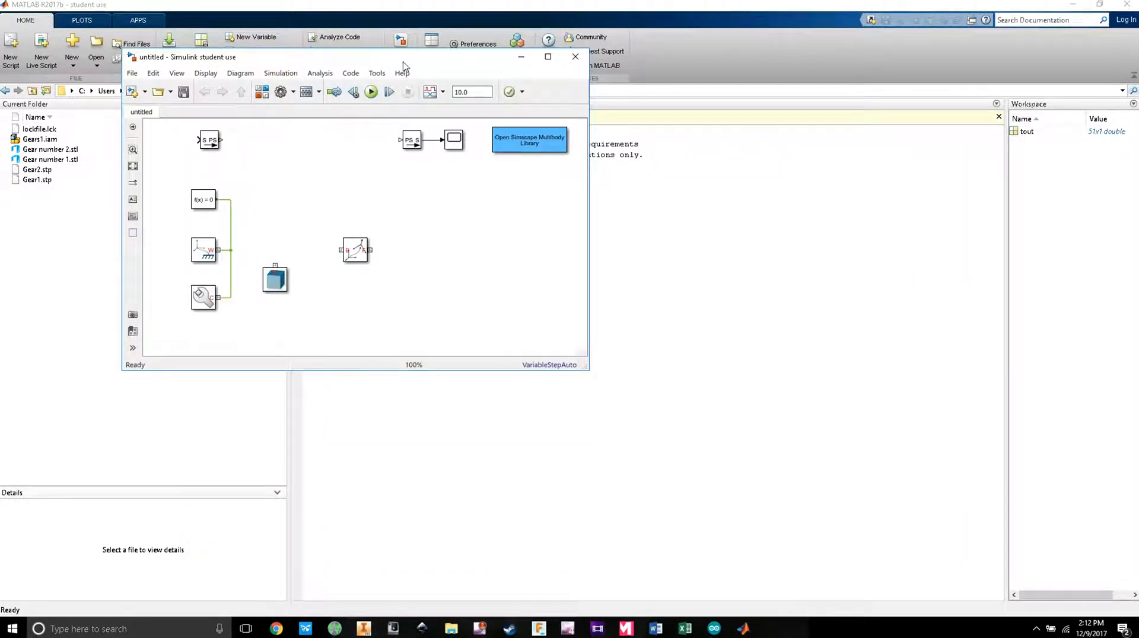
drag(403, 65, 351, 49)
click(1072, 4)
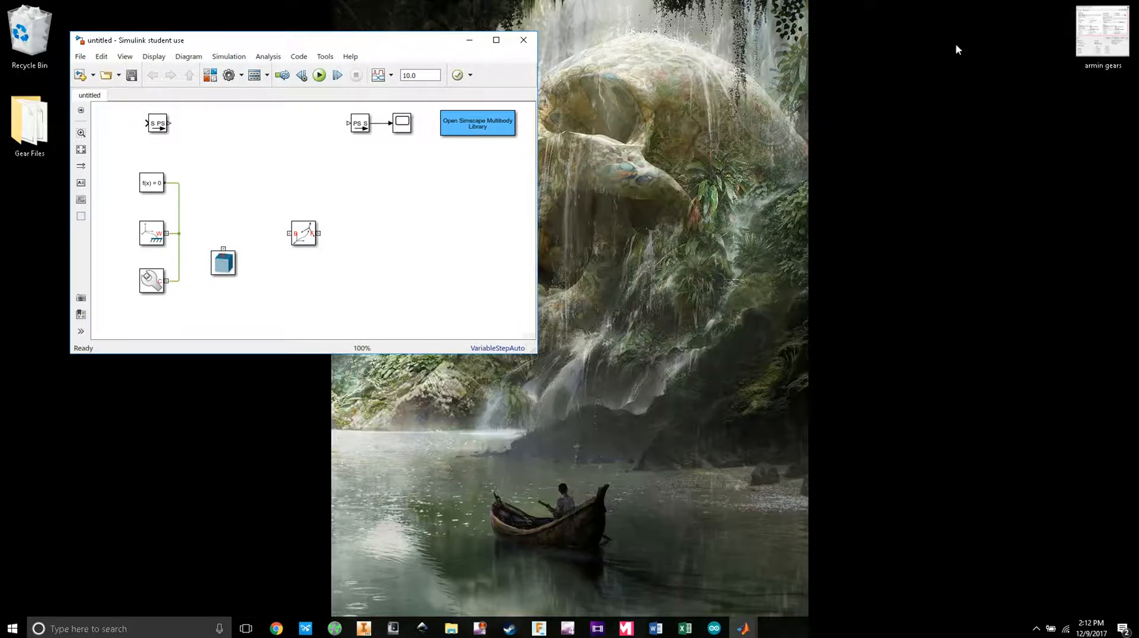
key(super+Right)
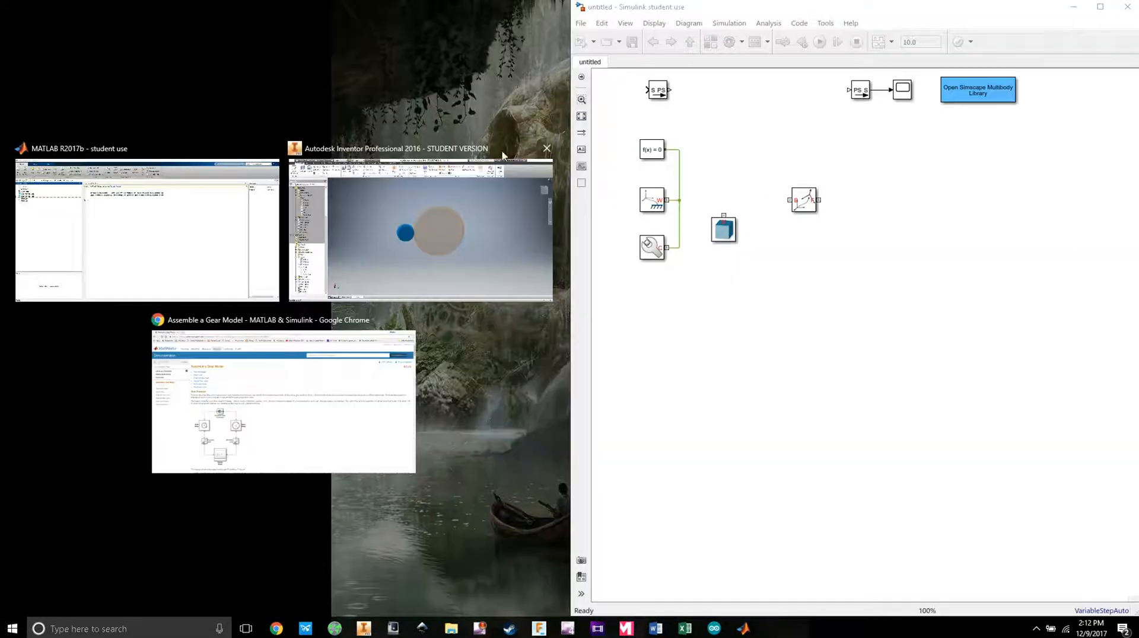
Step: Maximize the model window and inspect the f(x)=0 and World Frame blocks
double_click(738, 9)
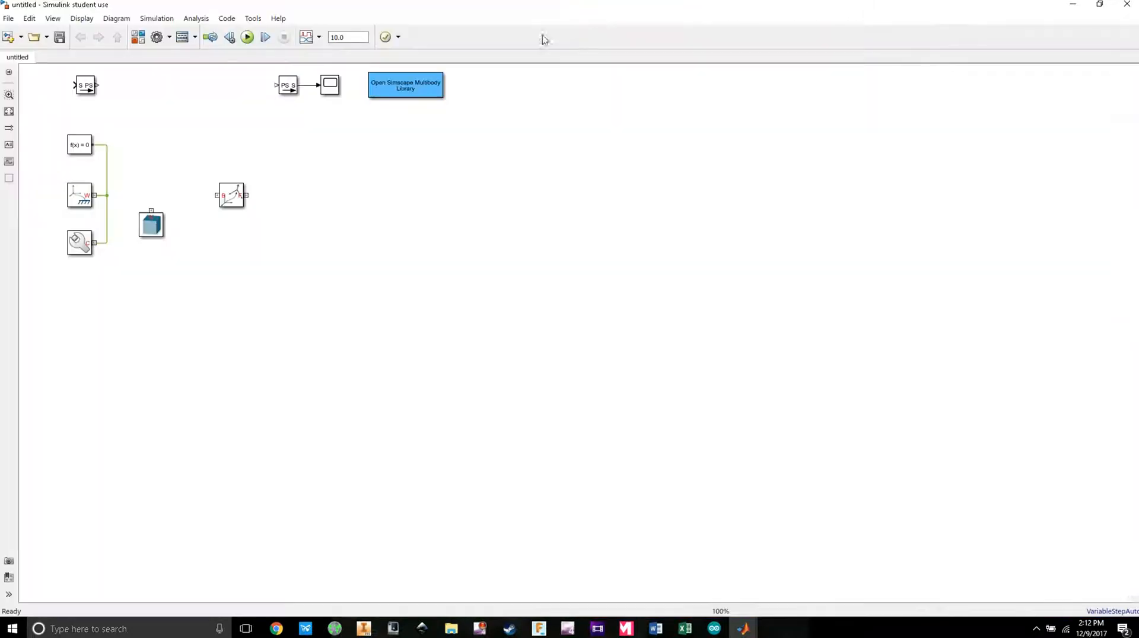
key(space)
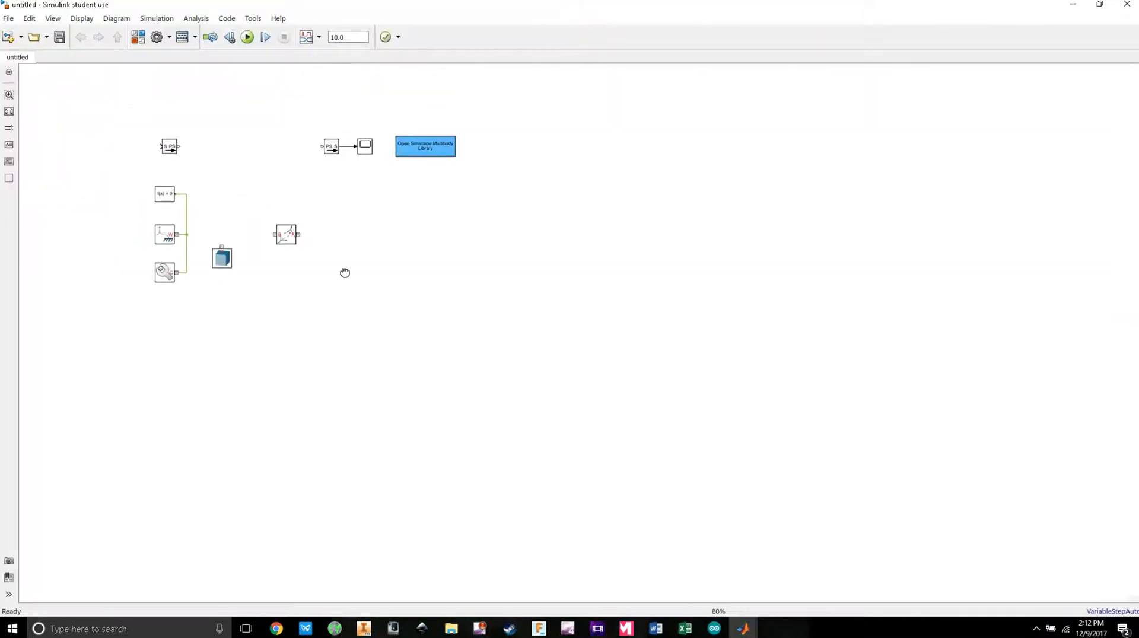
scroll(334, 274, up, 2)
click(240, 220)
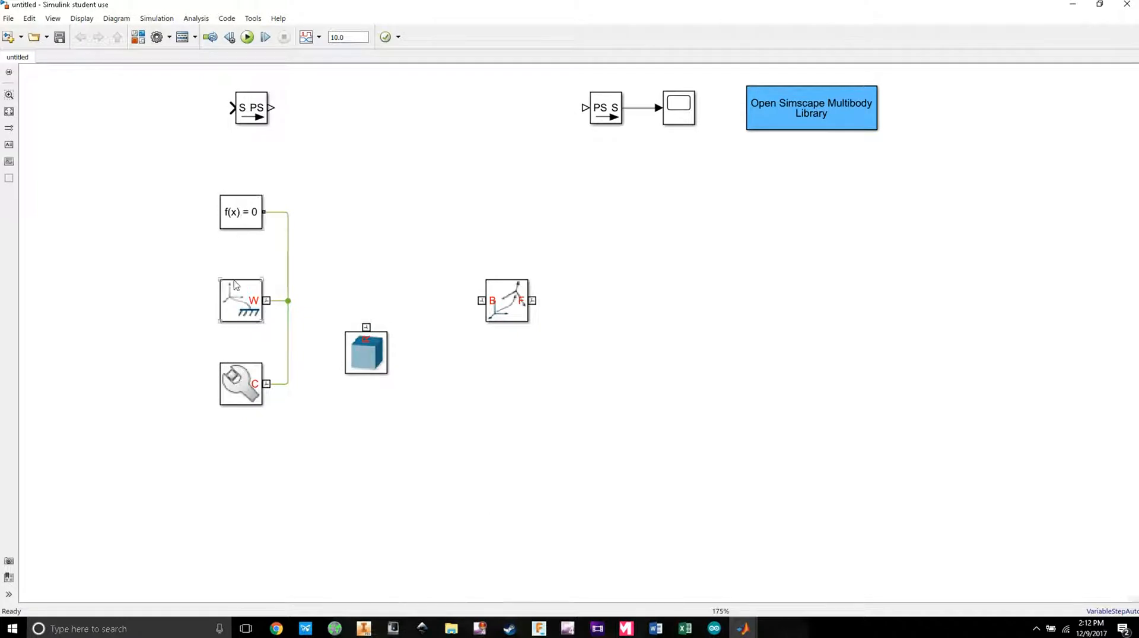
click(239, 299)
double_click(246, 307)
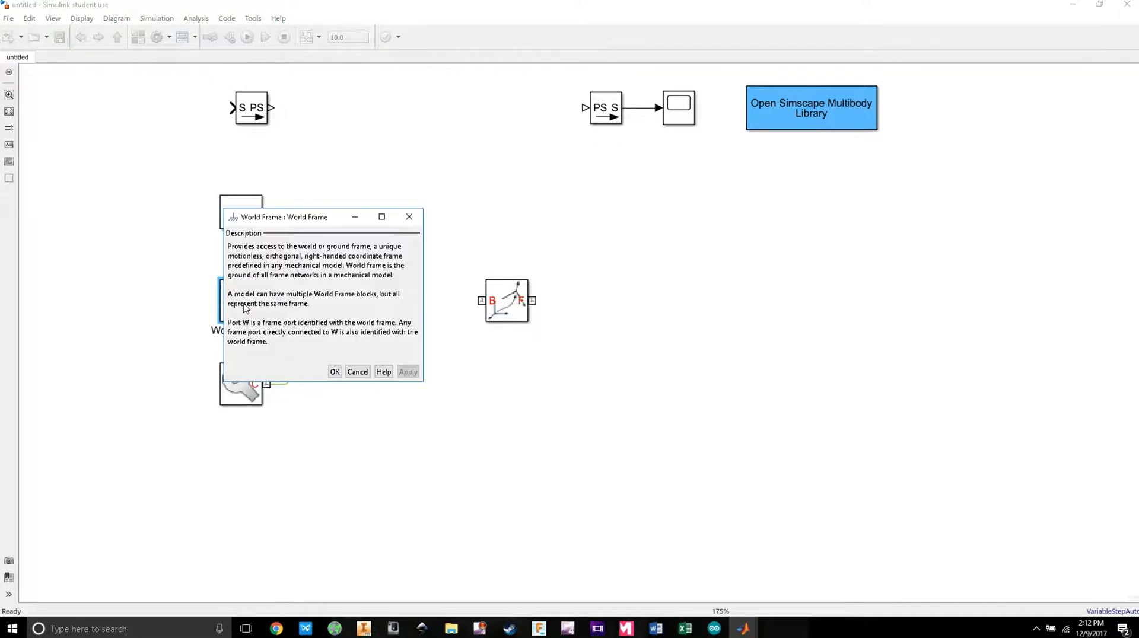
click(334, 372)
Step: Set the Mechanism Configuration gravity to [0 0 0] and close its settings
double_click(244, 377)
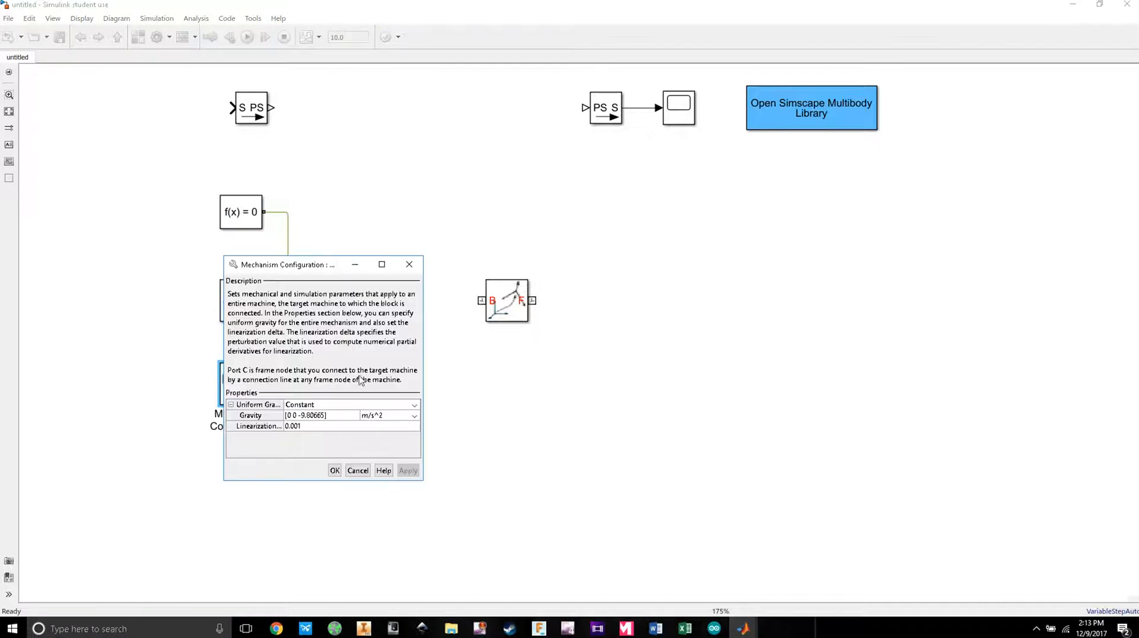
drag(339, 271, 453, 214)
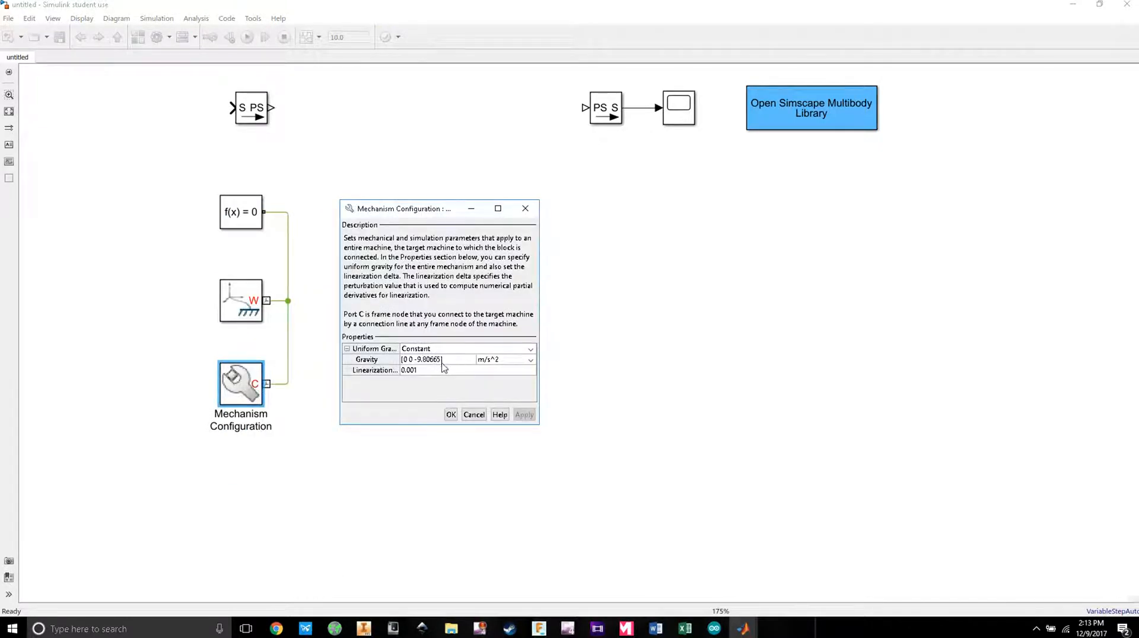
click(442, 363)
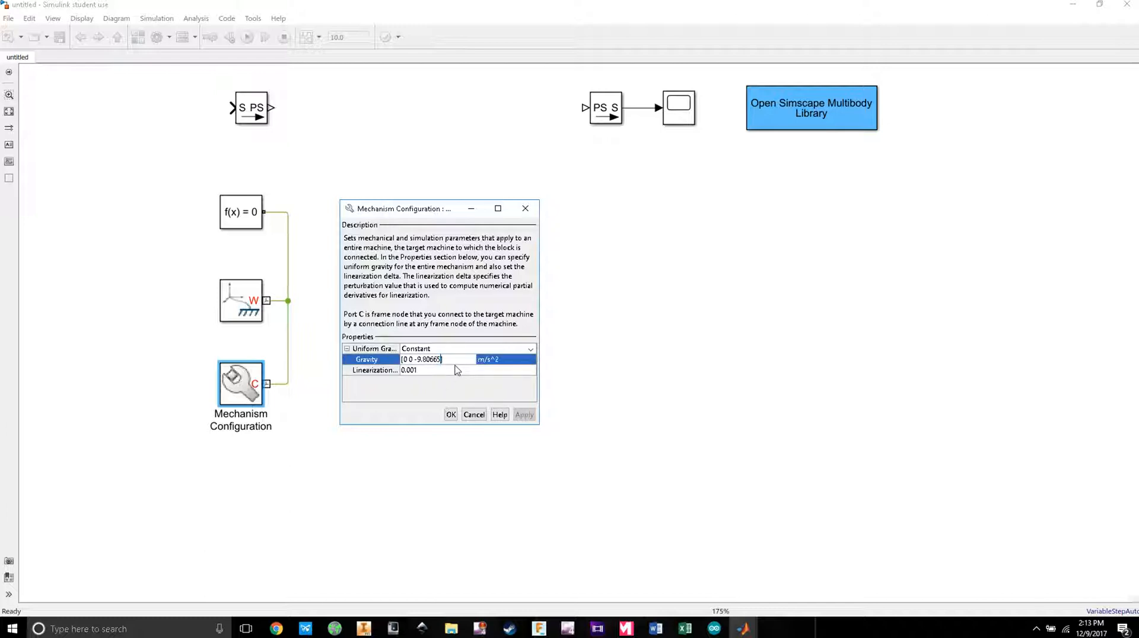
key(BackSpace)
key(BackSpace)
key(BackSpace)
click(524, 414)
click(451, 414)
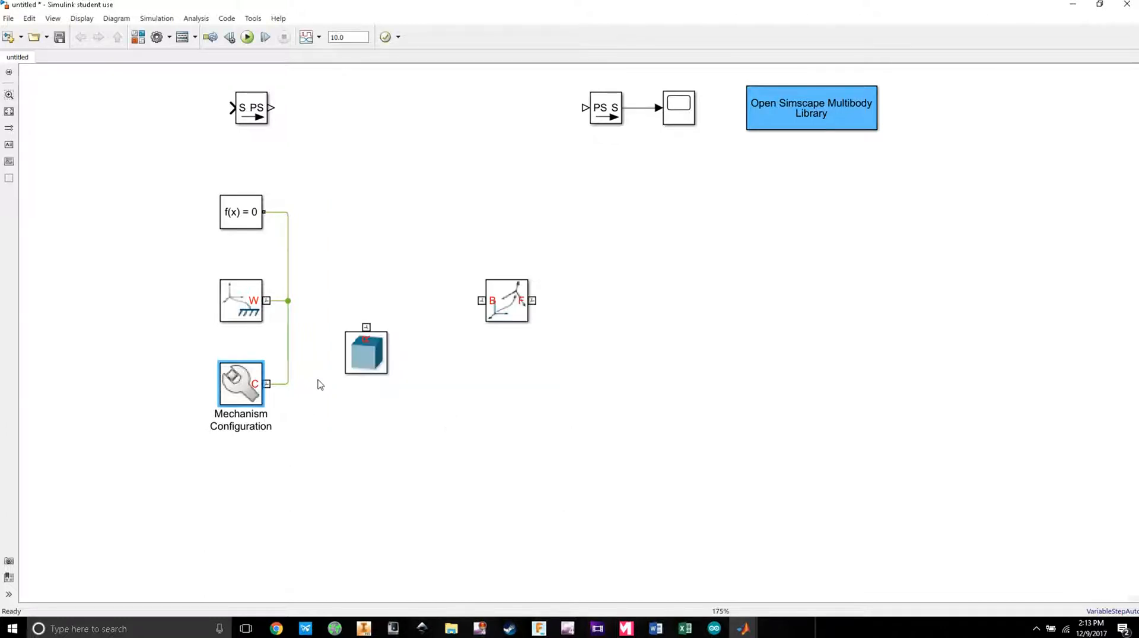
click(449, 417)
Step: Place the Rigid Transform beside f(x)=0 and dock the Library Browser left of the model
drag(530, 309, 437, 219)
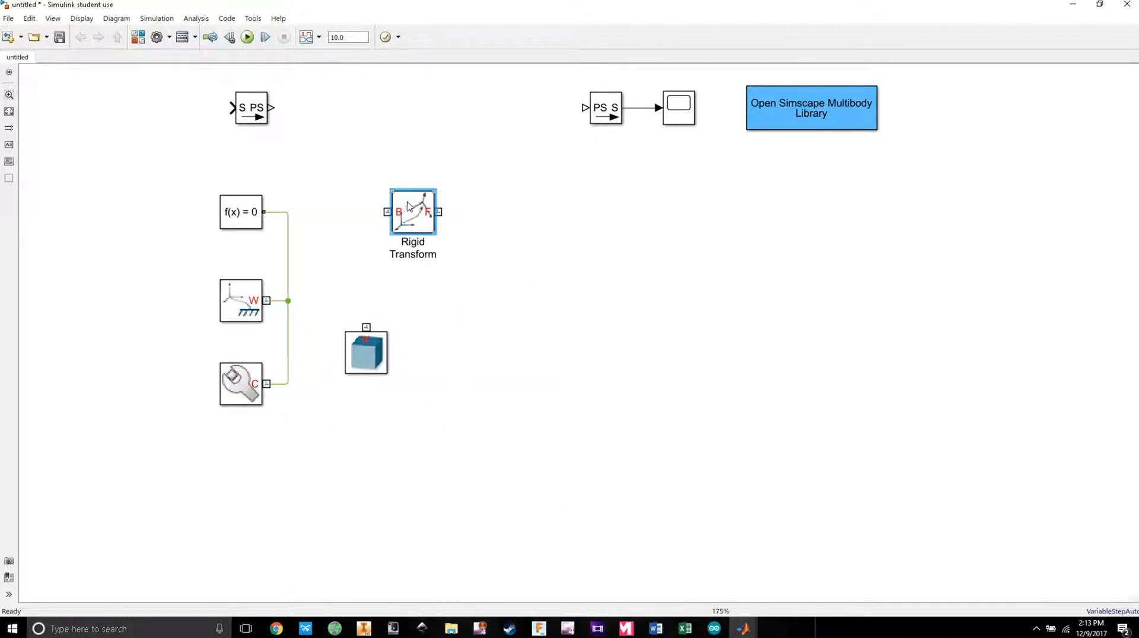
double_click(416, 217)
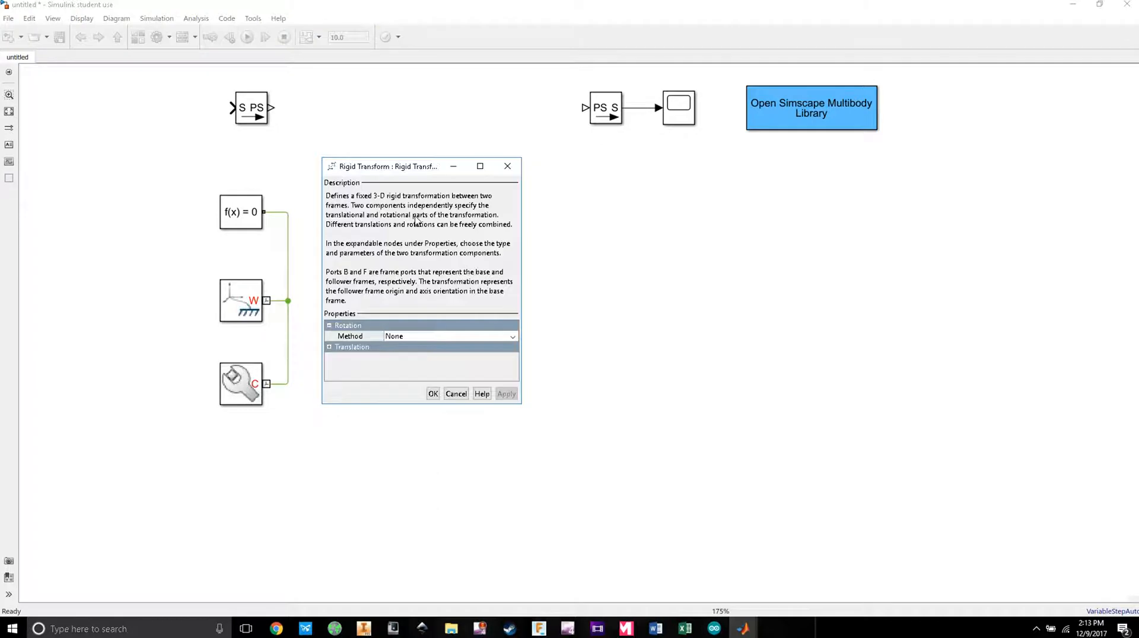
click(507, 166)
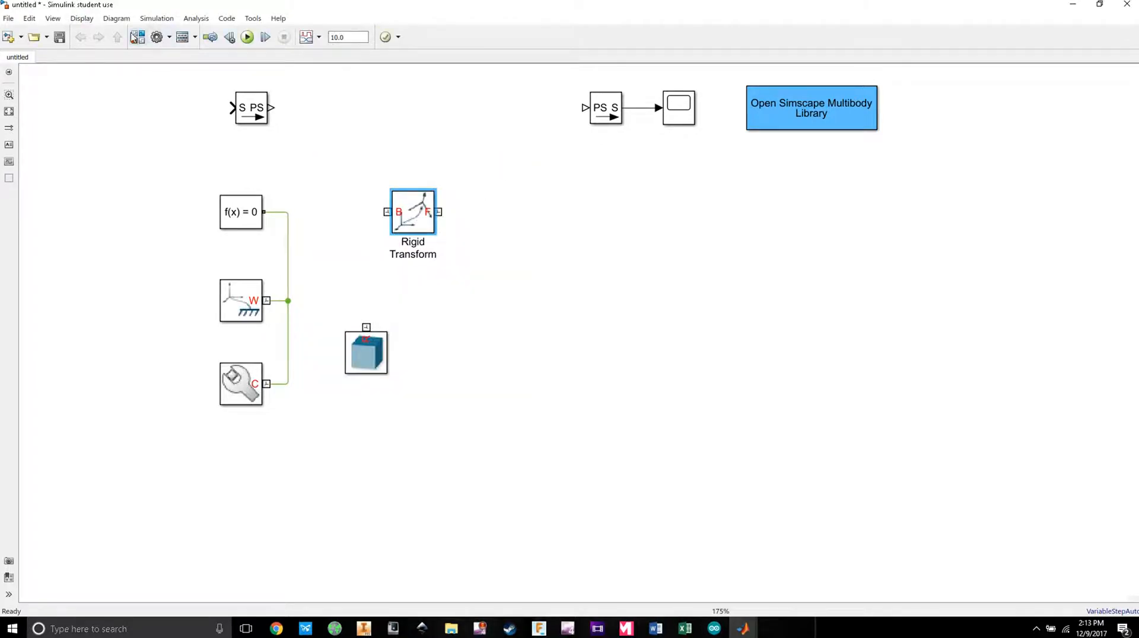
click(137, 38)
drag(274, 32, 1, 33)
click(810, 162)
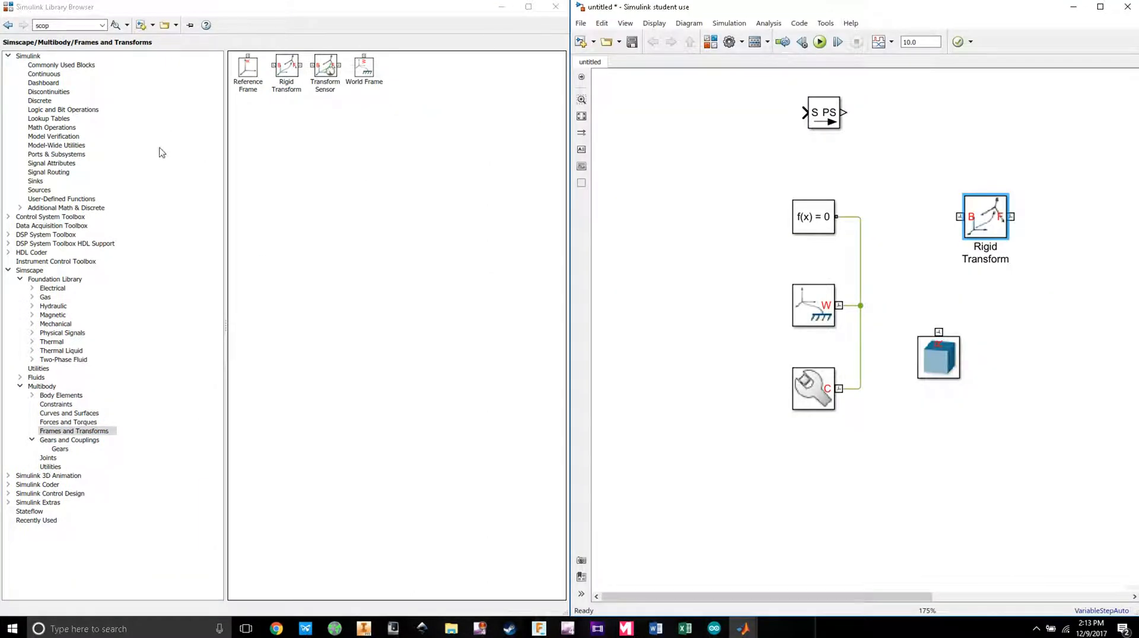
Step: Drag a second Rigid Transform from Simscape > Multibody > Frames and Transforms into the model
click(8, 271)
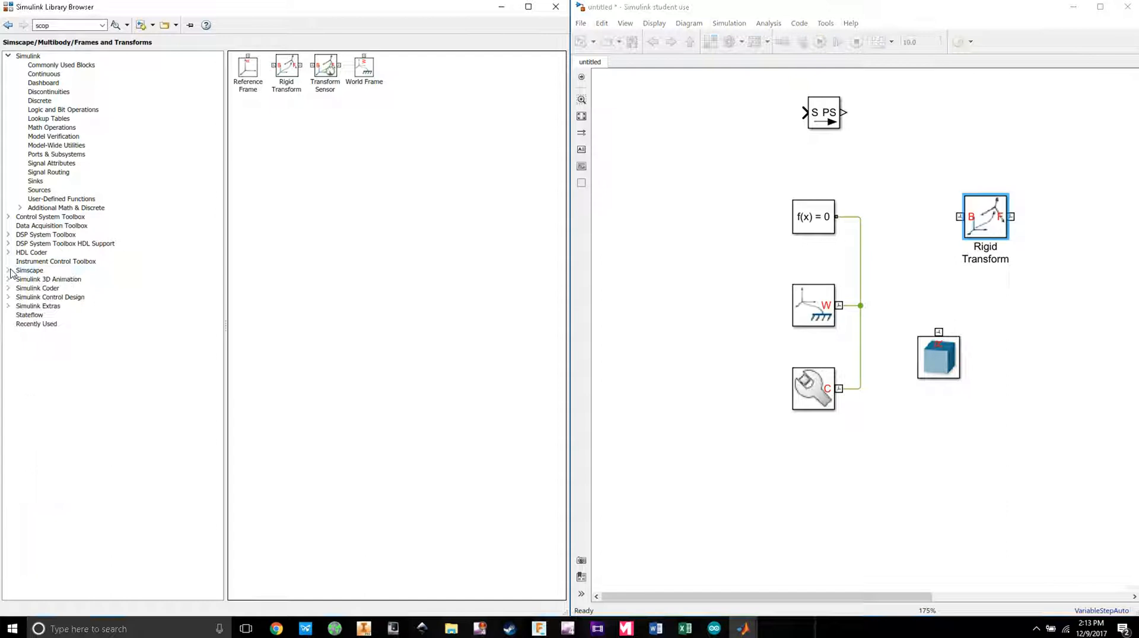
click(8, 56)
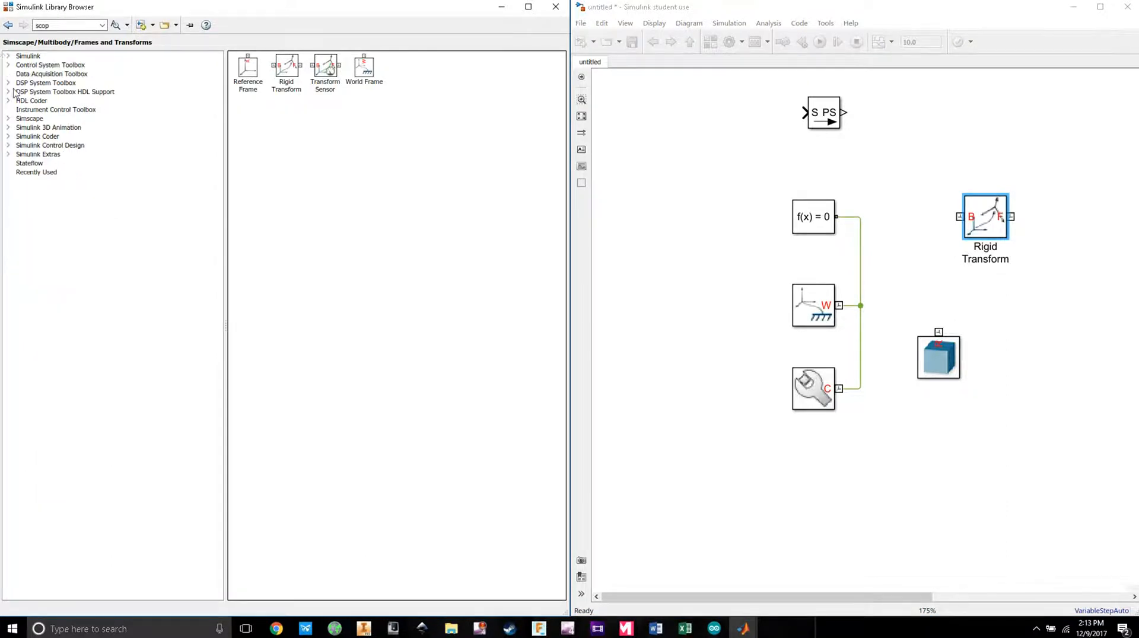
click(9, 118)
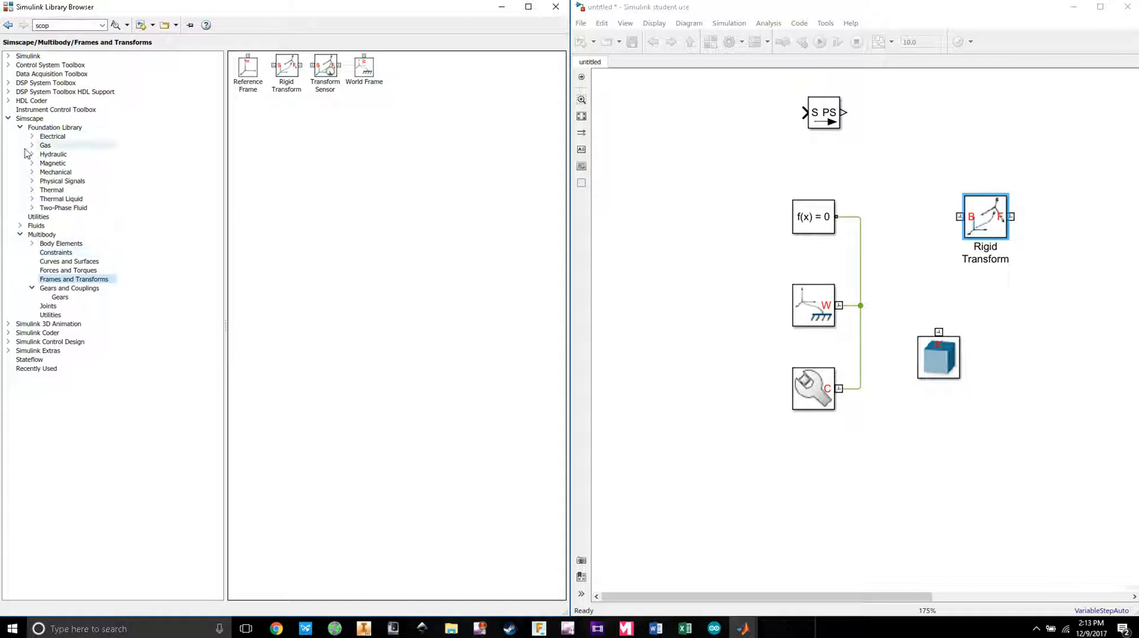
click(20, 234)
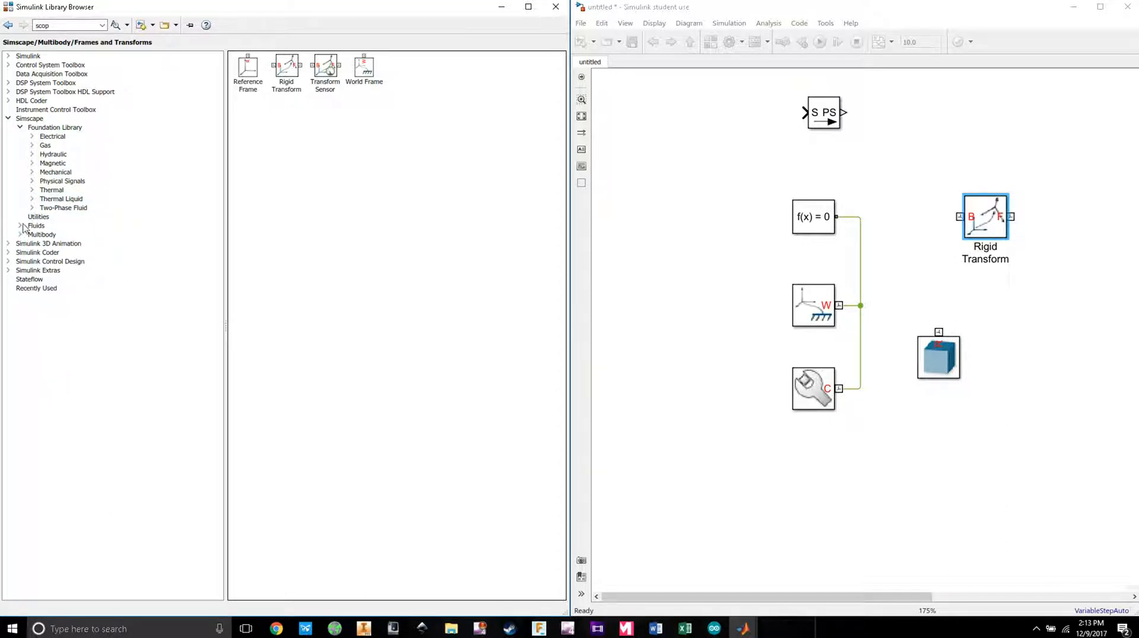
click(21, 129)
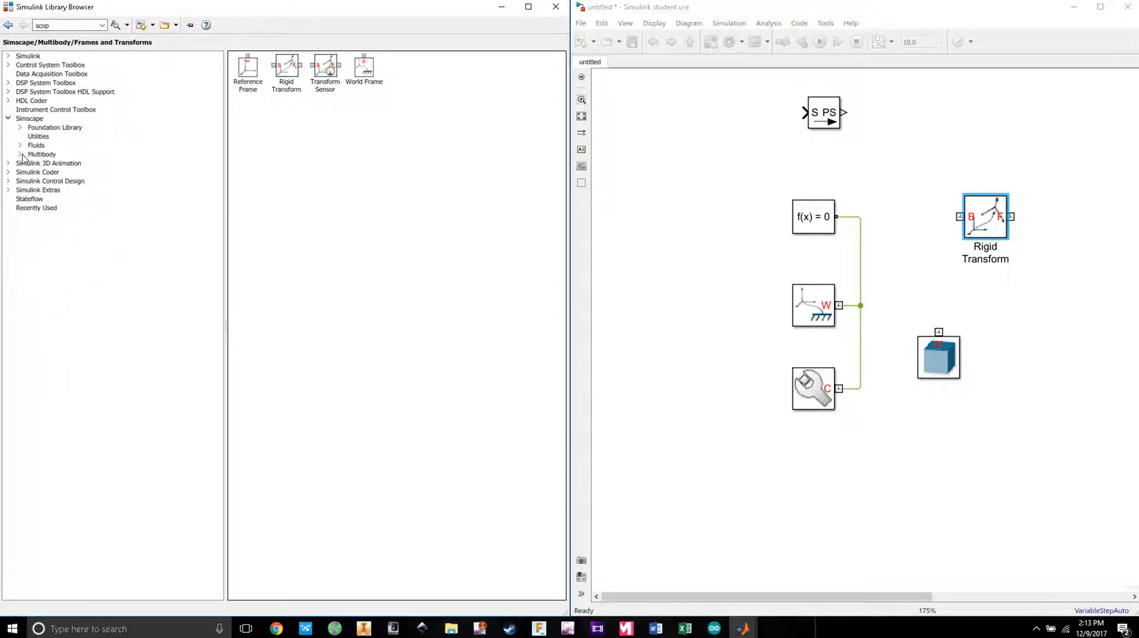
click(20, 155)
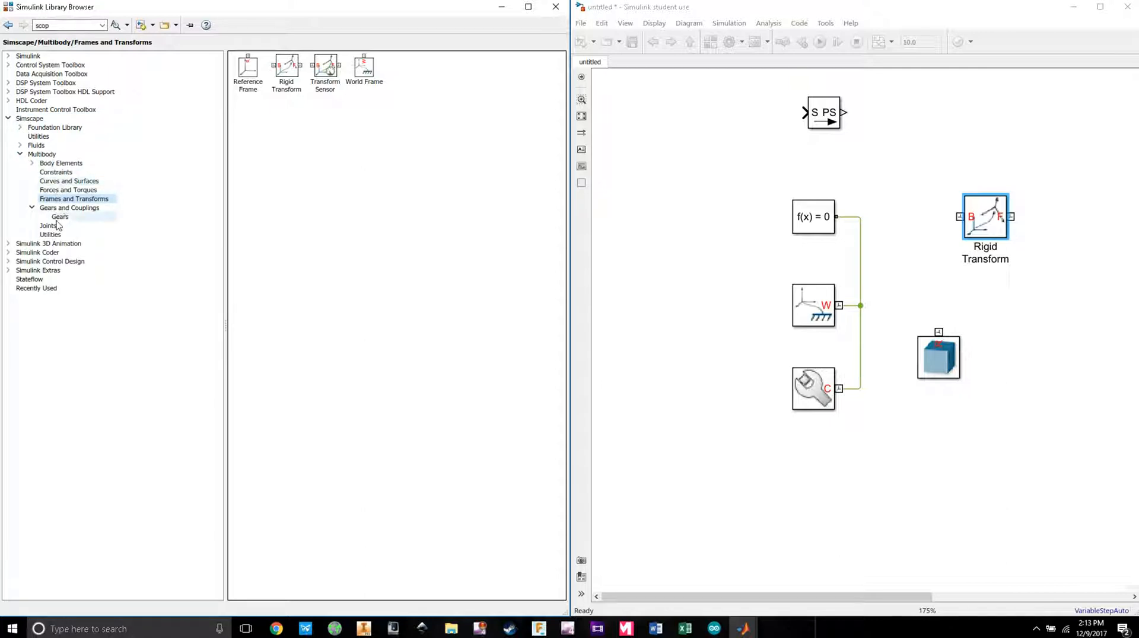
click(286, 69)
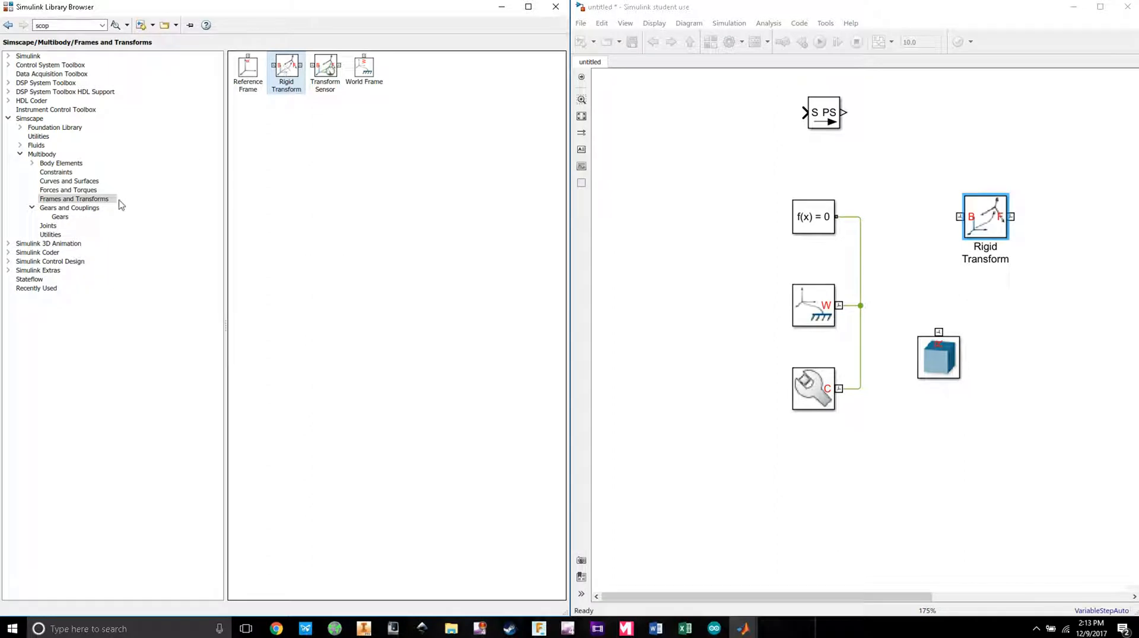
click(92, 190)
click(89, 201)
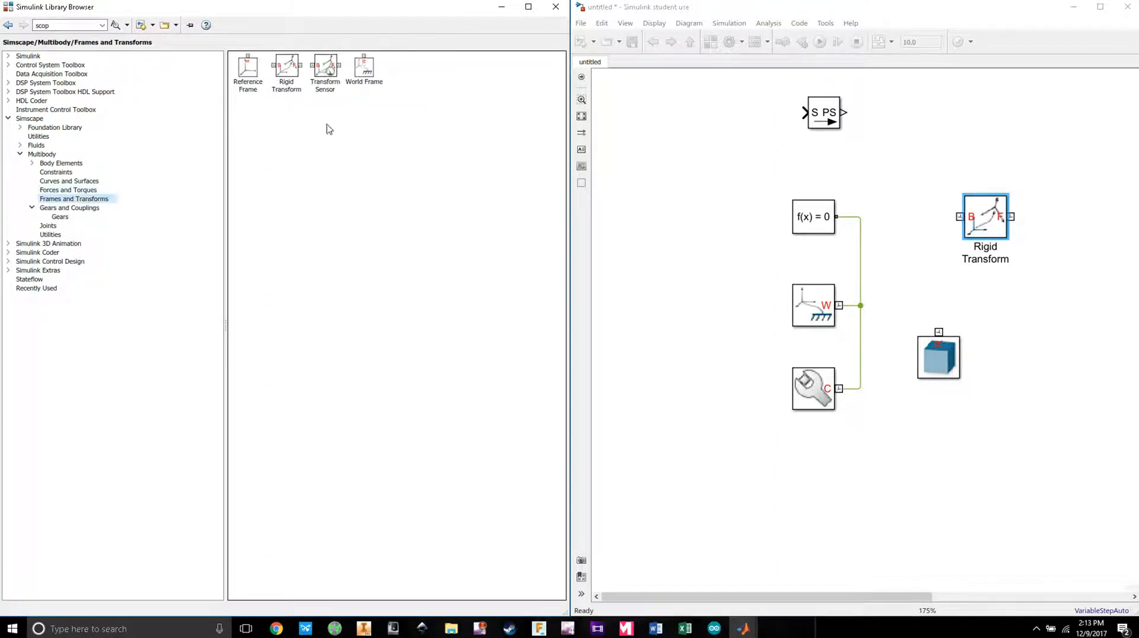
drag(288, 70, 944, 169)
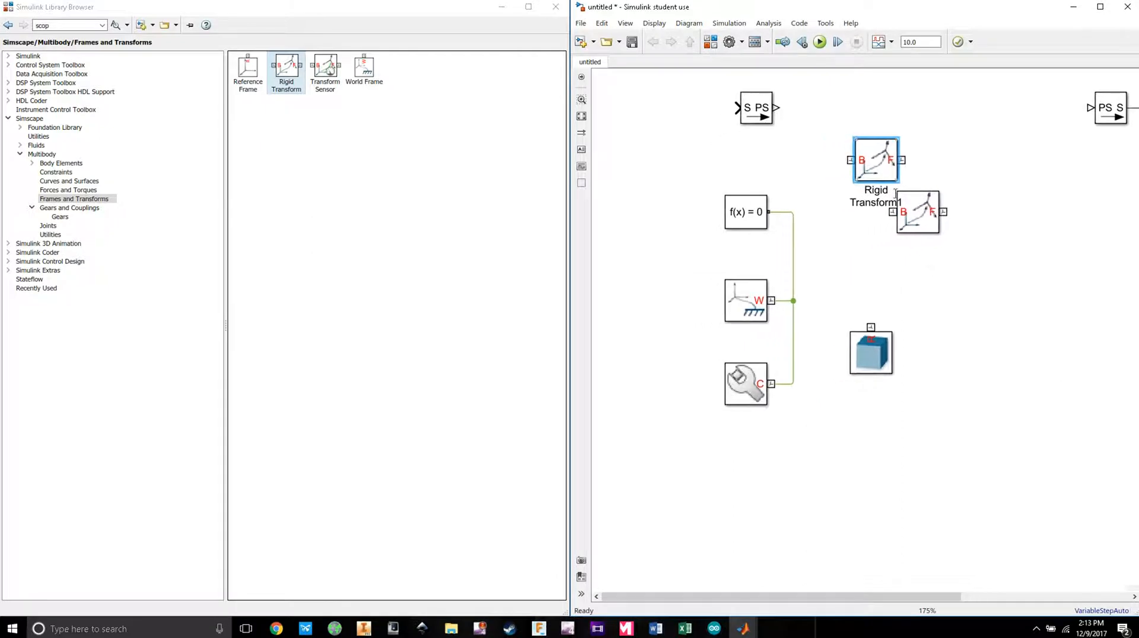
Step: Stack the two Rigid Transforms in a column and move the Solid block right
drag(887, 356, 1033, 365)
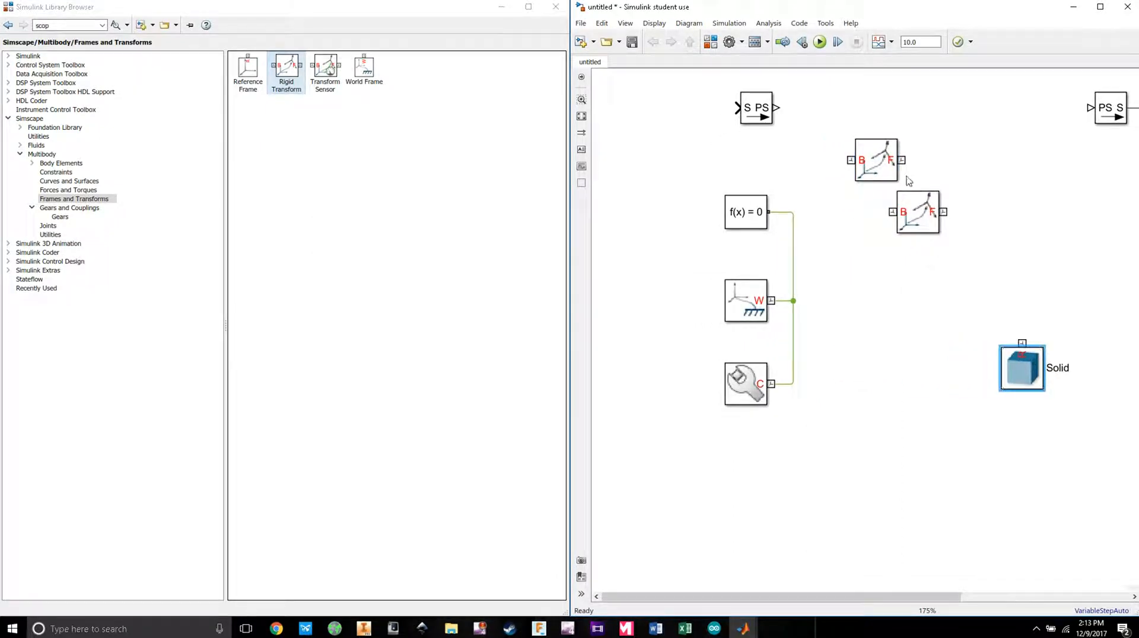
drag(912, 221, 886, 300)
drag(887, 185, 887, 236)
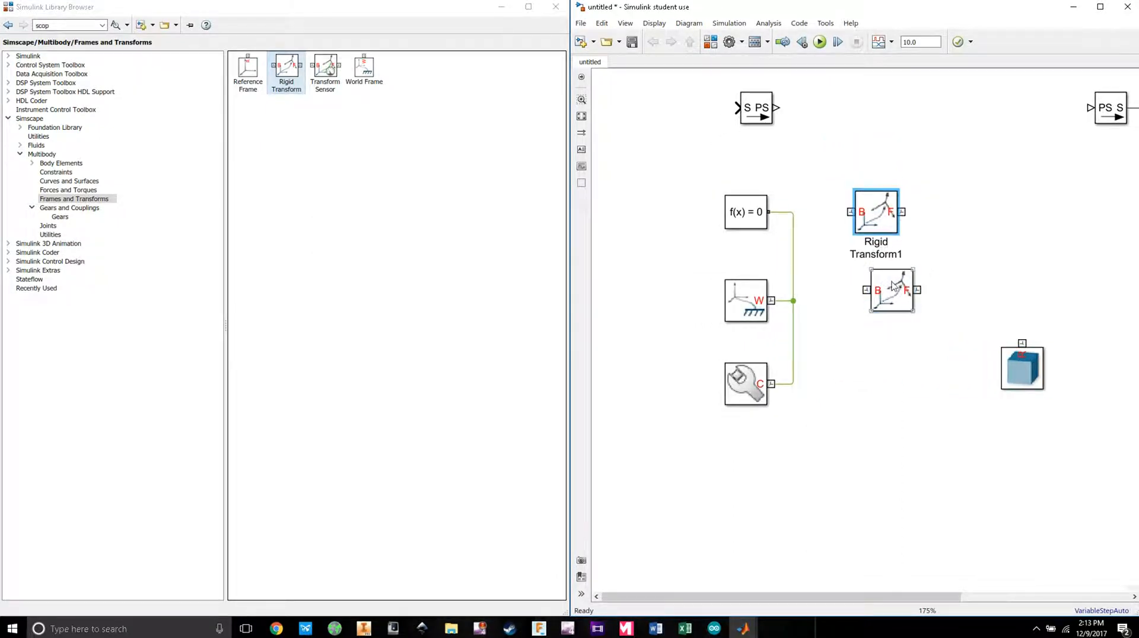
drag(889, 297, 873, 349)
Step: Rename the Solid block to Gear1
double_click(1030, 373)
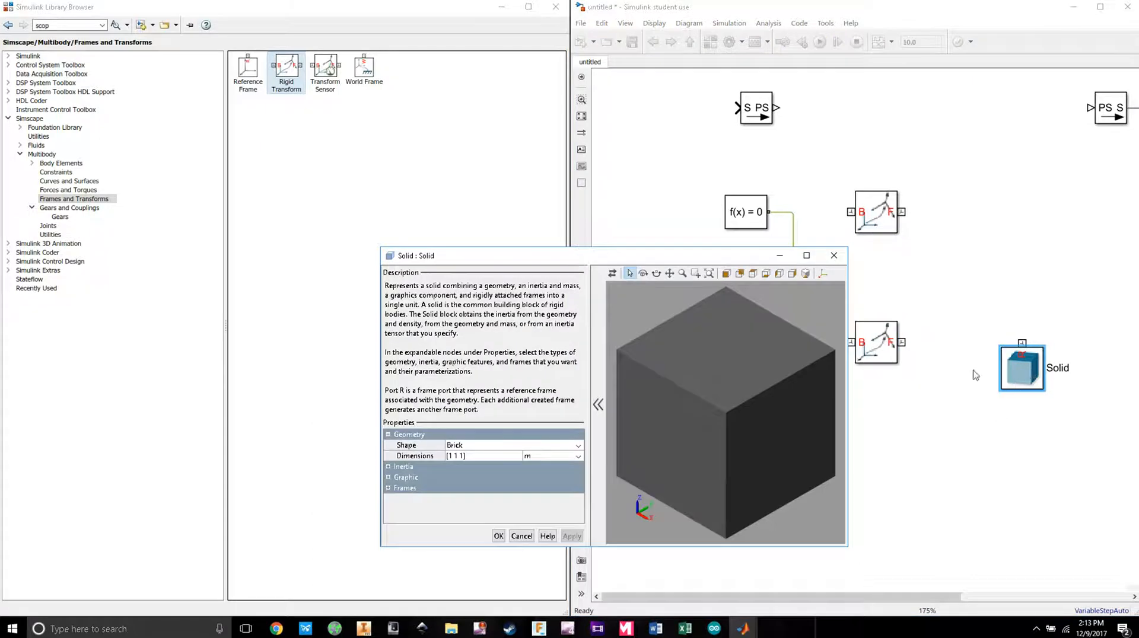
click(1070, 369)
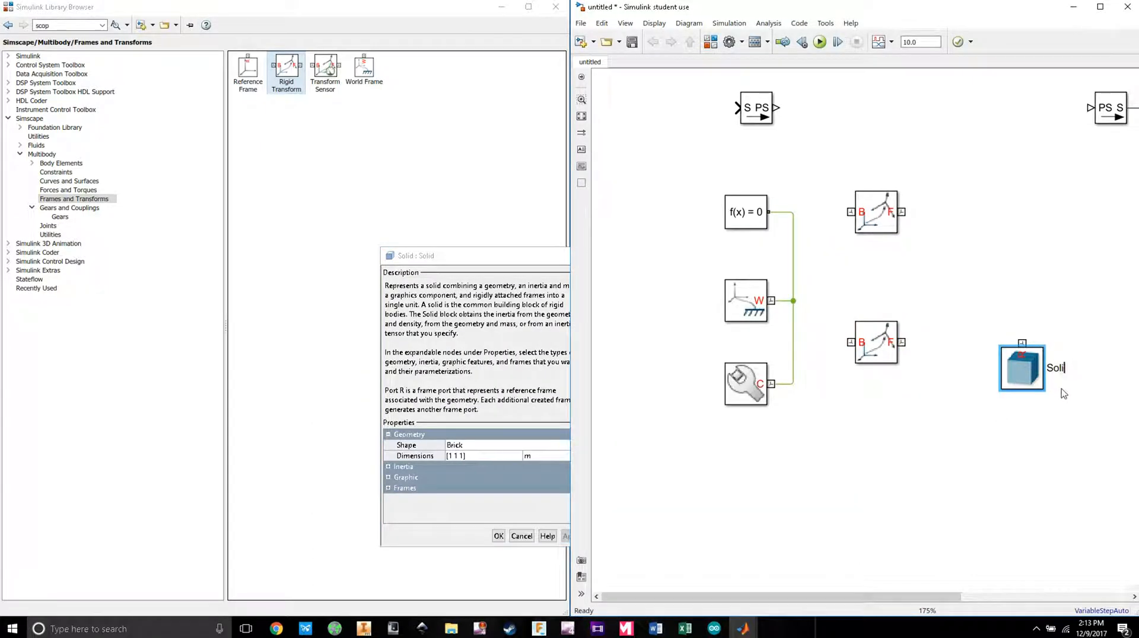
key(BackSpace)
key(BackSpace)
key(BackSpace)
key(BackSpace)
text(Gear1)
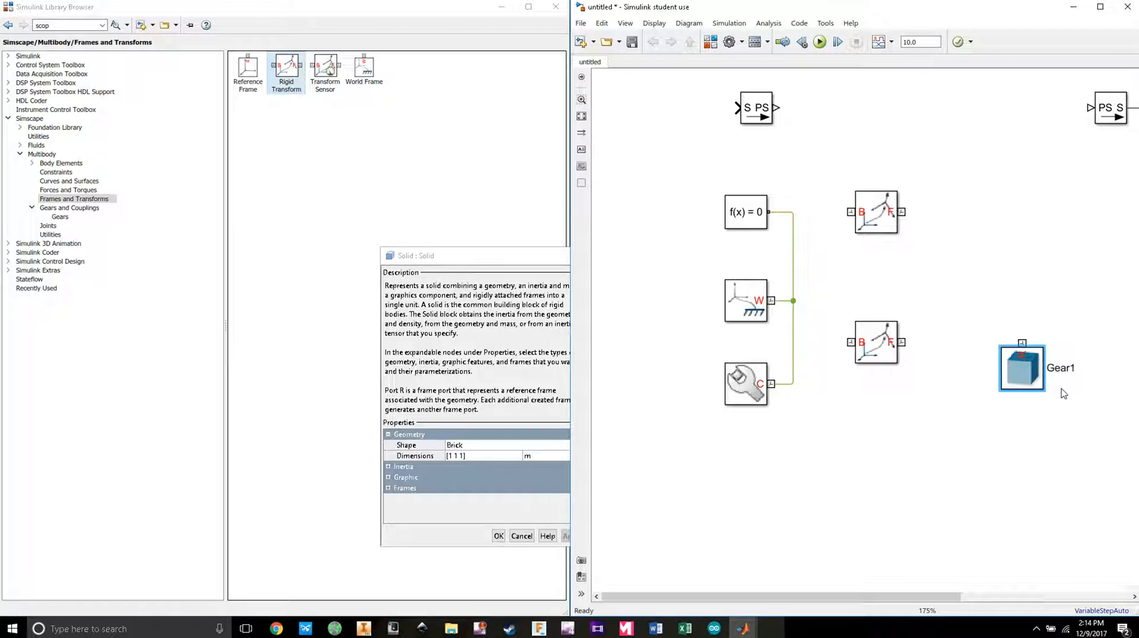
click(1072, 425)
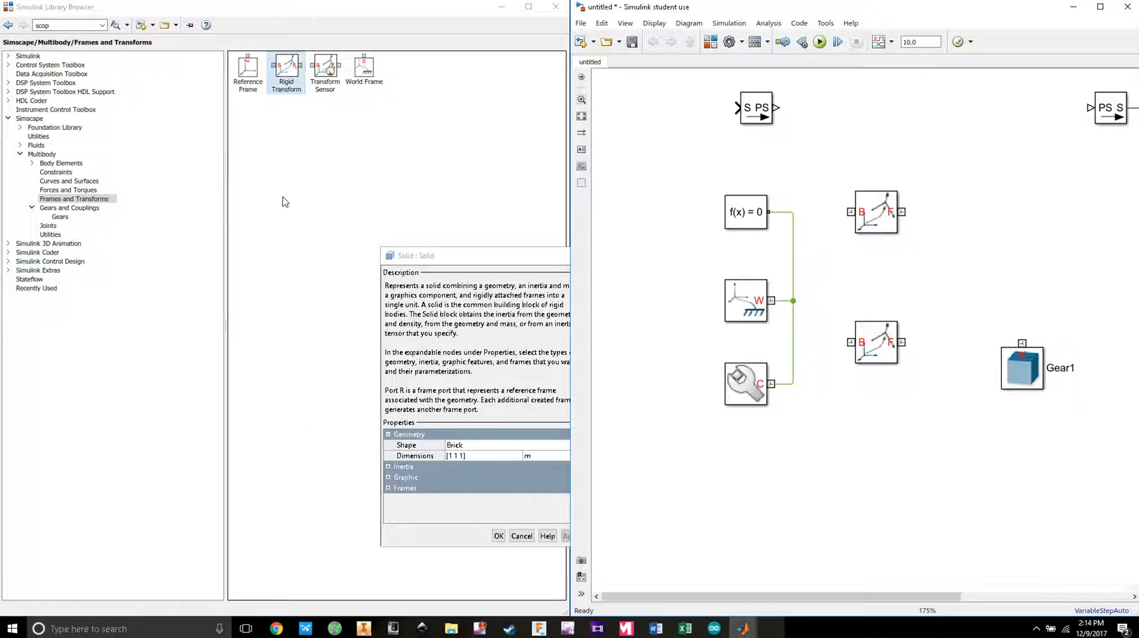
click(62, 164)
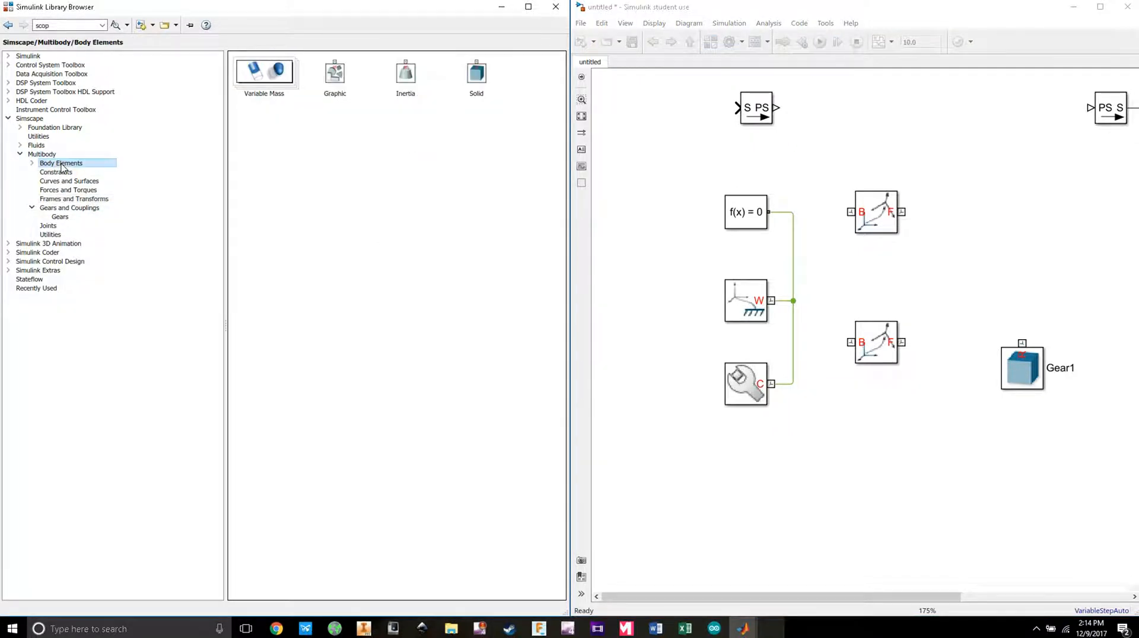
Step: Search the library for 'solid' and drag a second Solid block into the model above Gear1
drag(476, 74, 445, 168)
double_click(65, 25)
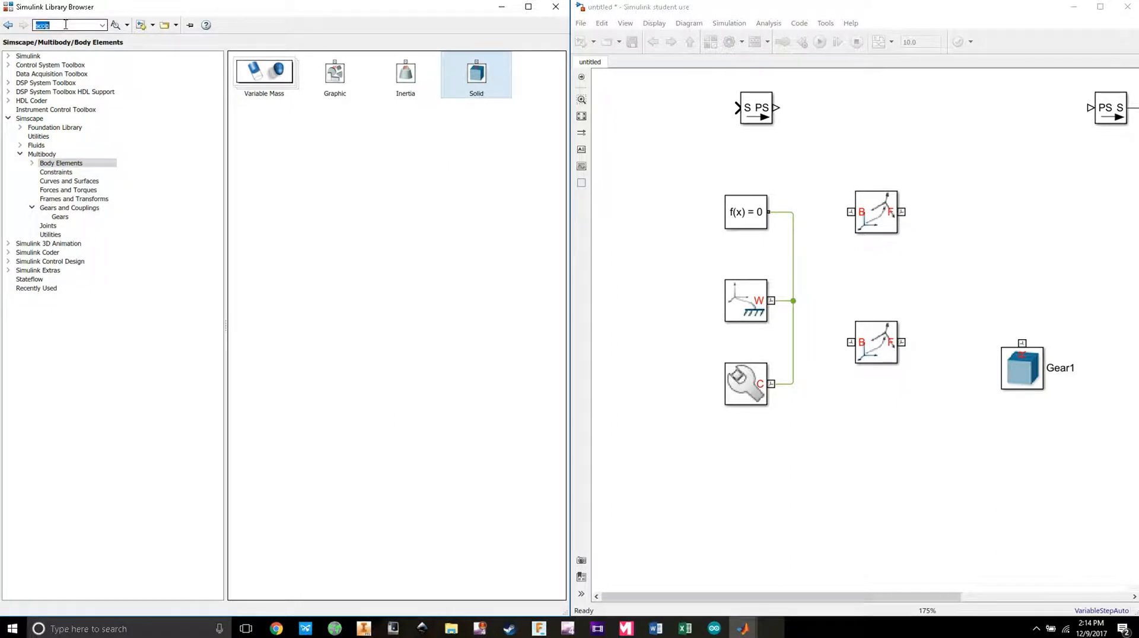
text(solid)
key(Return)
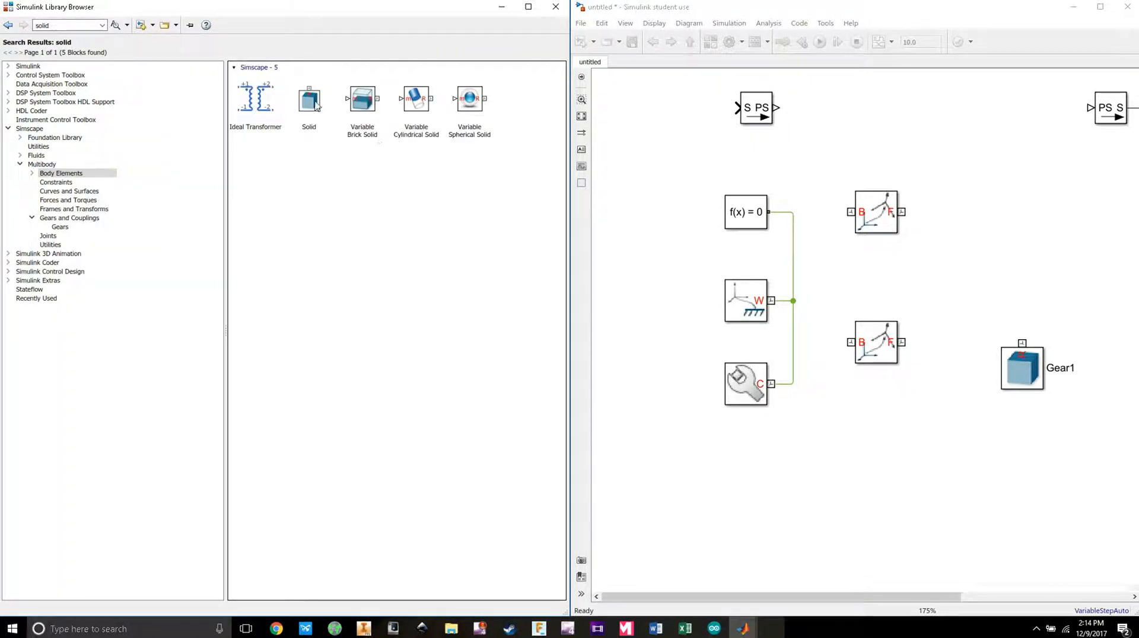
drag(316, 106, 995, 248)
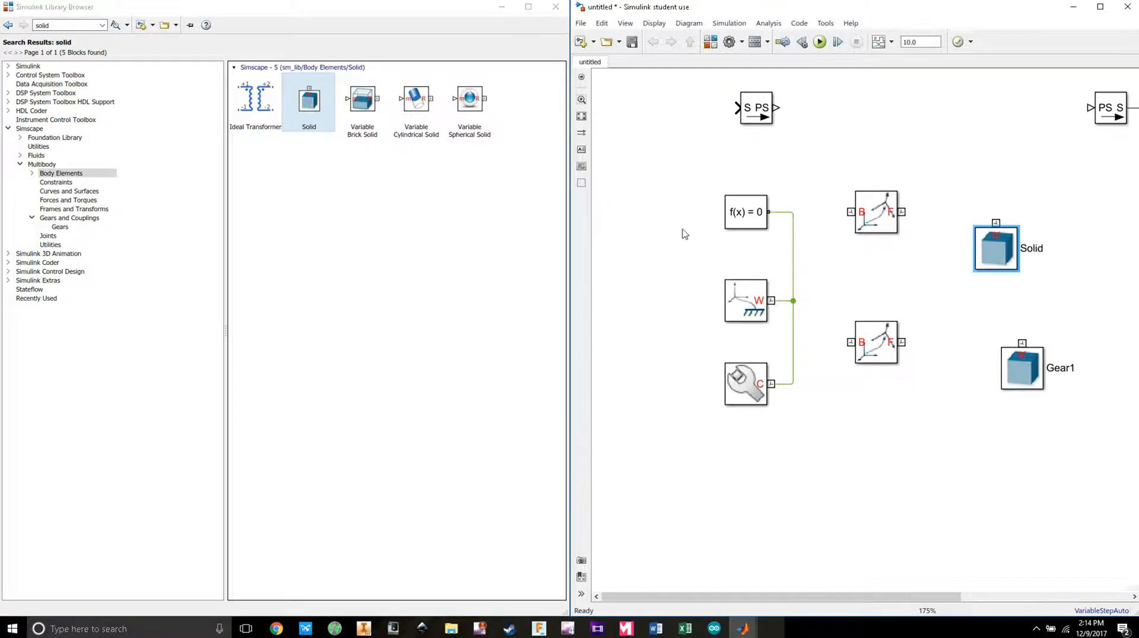
double_click(1011, 261)
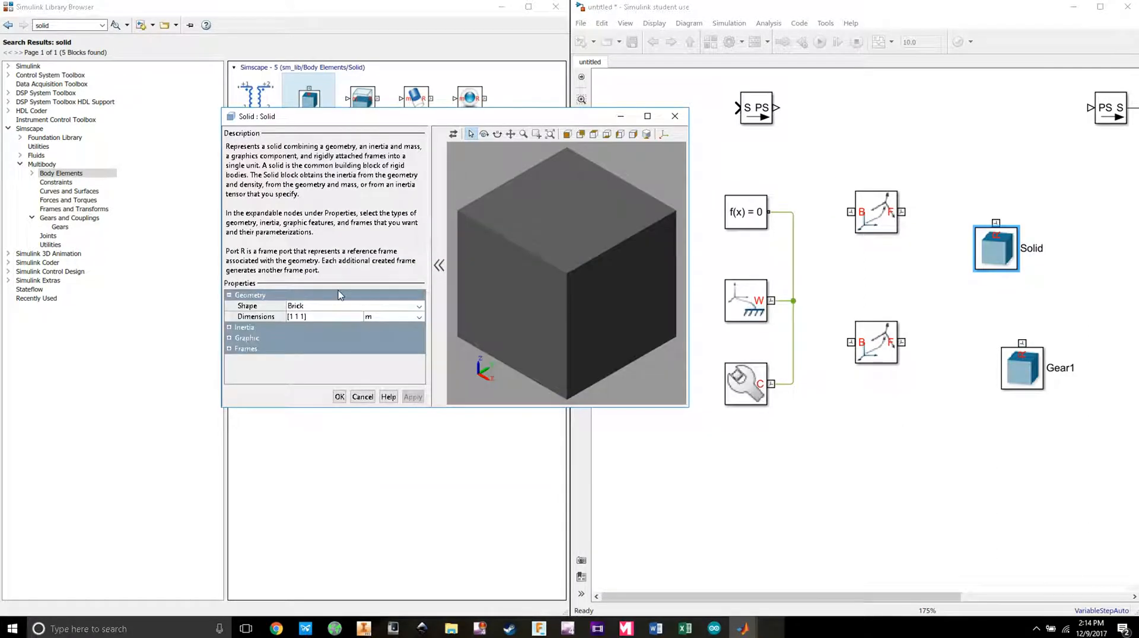
Step: Set the new solid's geometry to From File, loading Gear2.stp
click(419, 309)
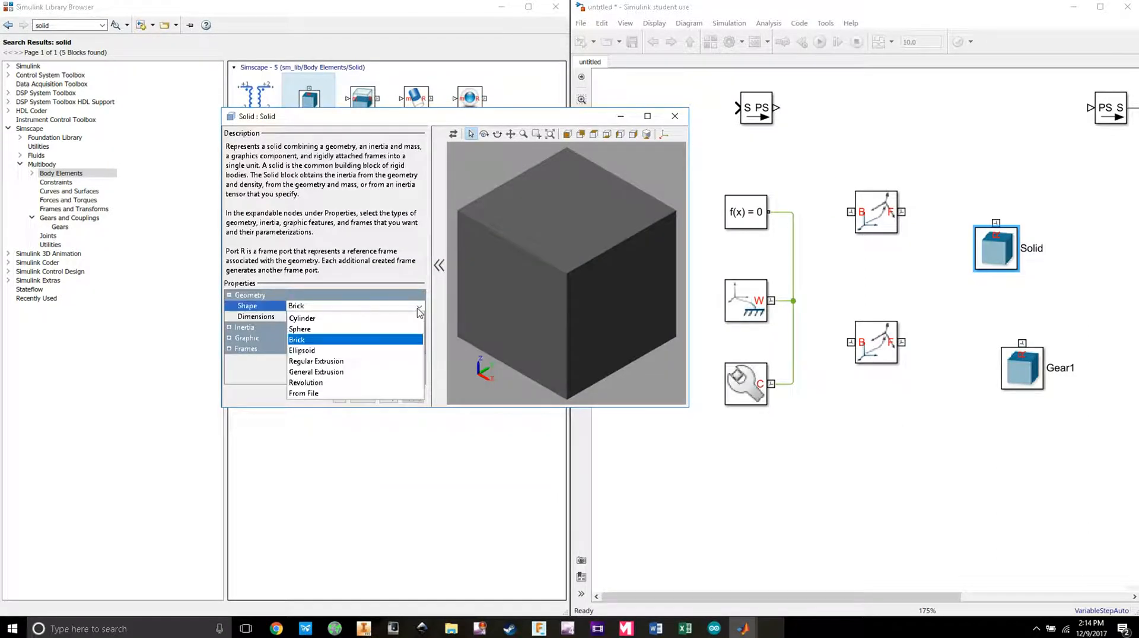
click(316, 394)
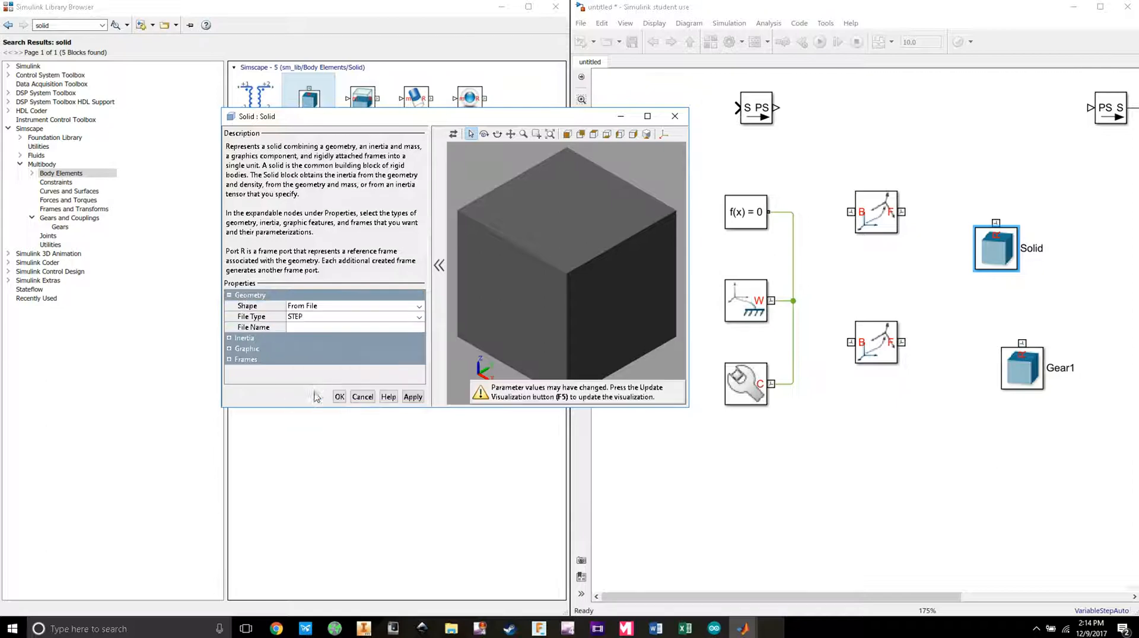
click(302, 333)
click(419, 333)
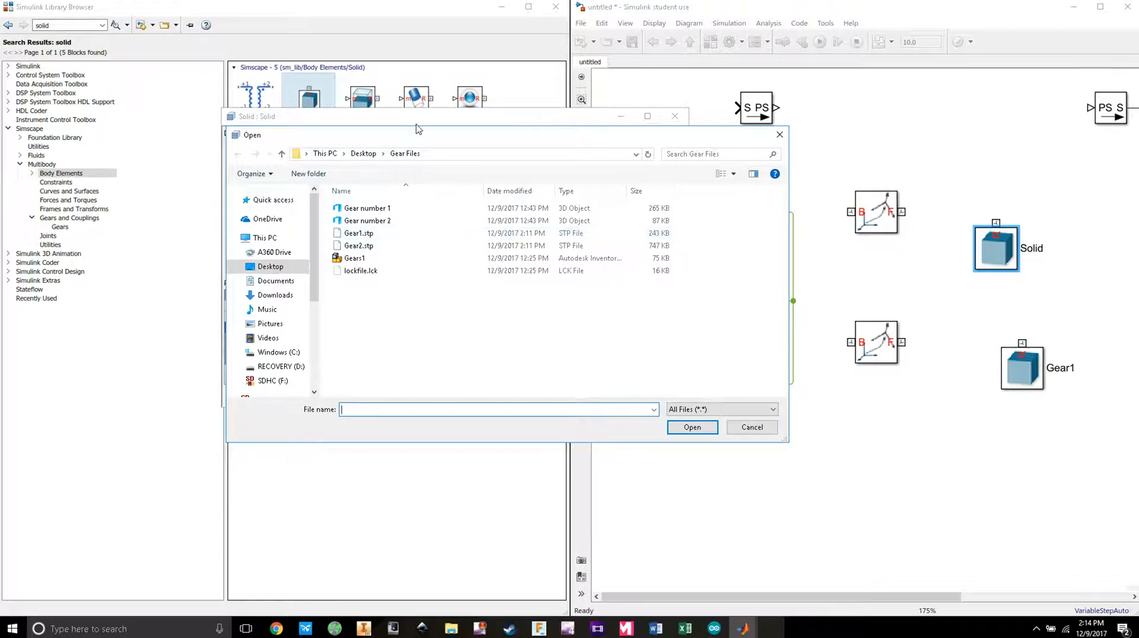
drag(418, 130, 231, 89)
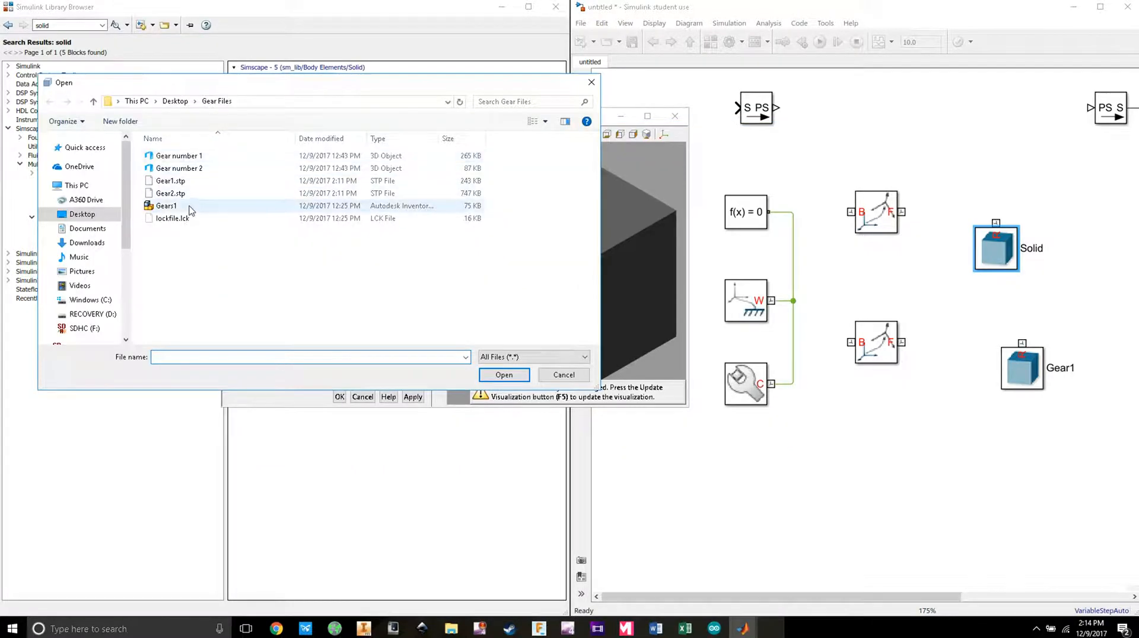
click(170, 193)
click(514, 376)
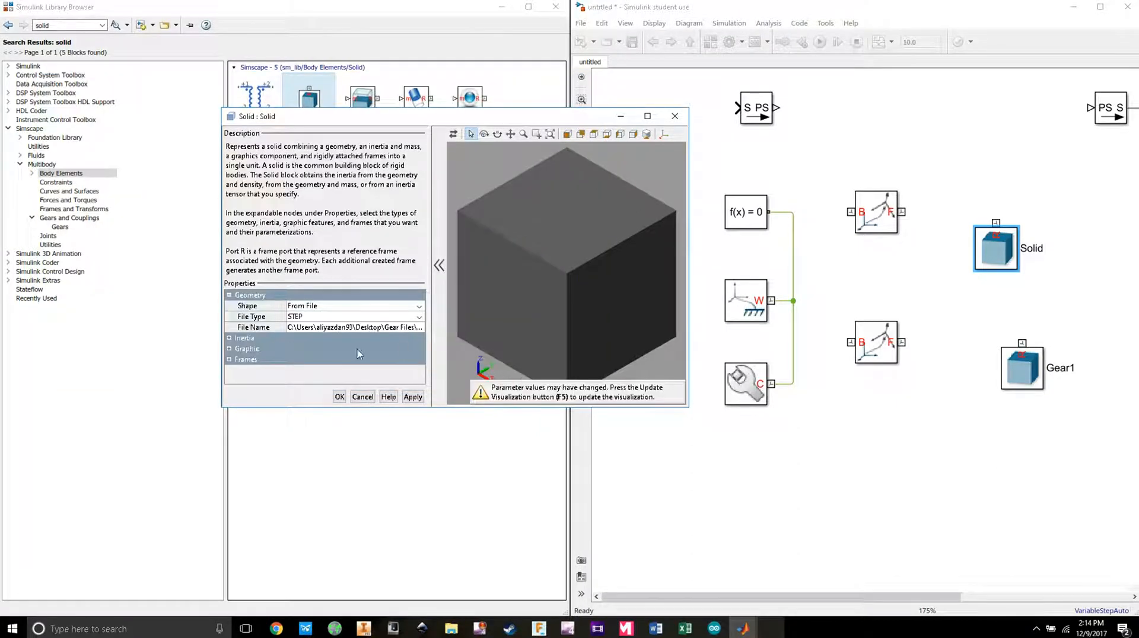
Step: Color the solid blue [0.2 0.4 1.0] and rename the block Gear2
click(230, 350)
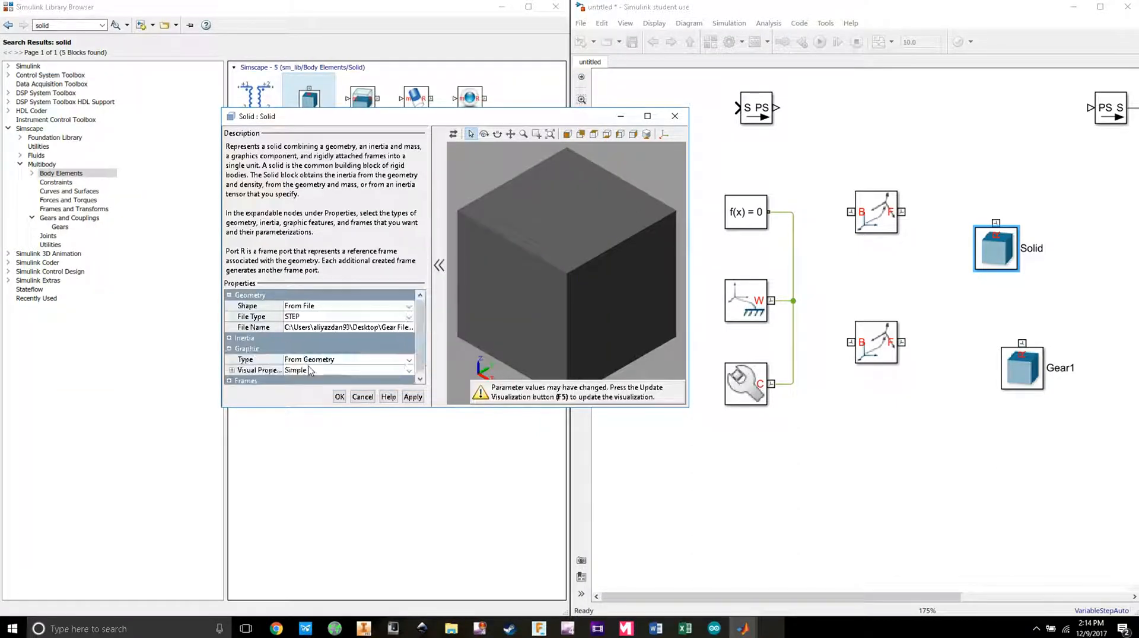
click(232, 370)
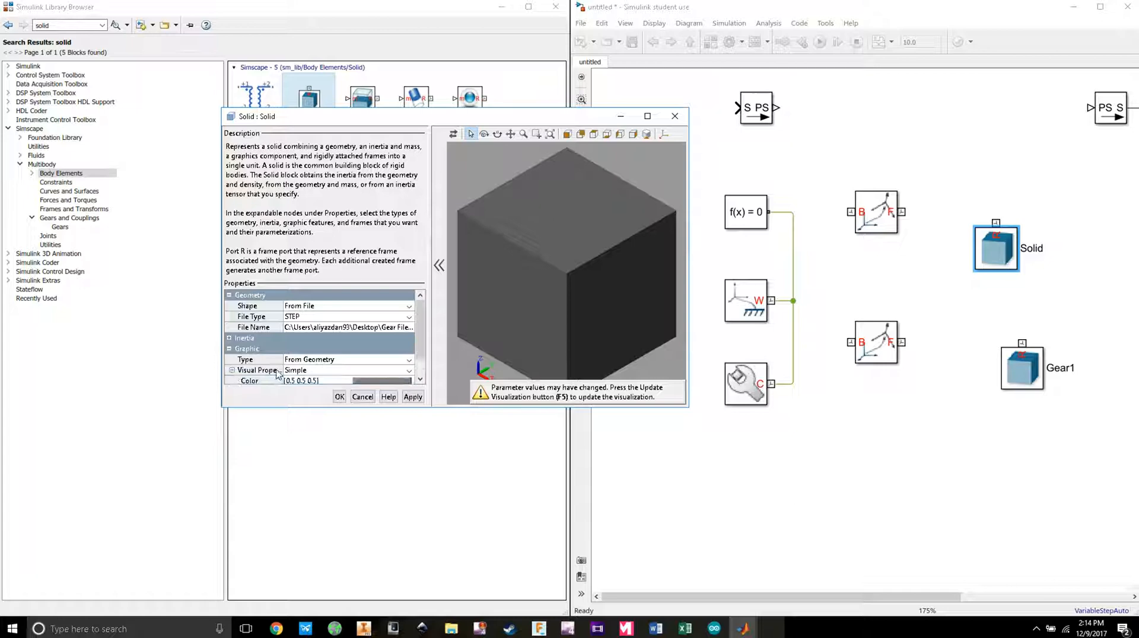
click(367, 380)
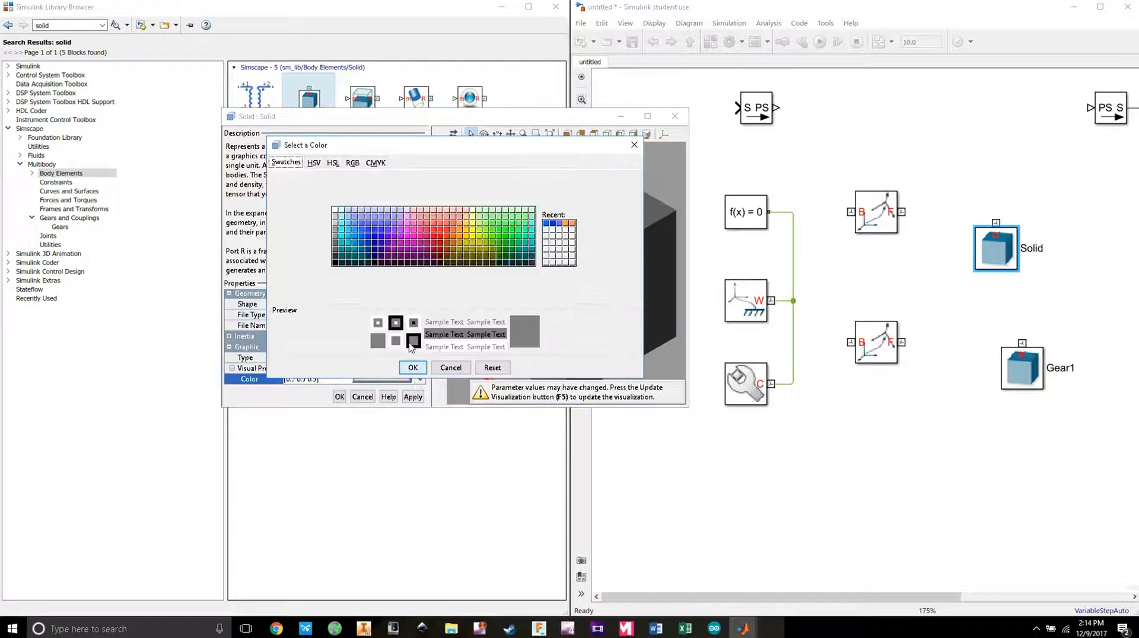
click(364, 233)
click(413, 368)
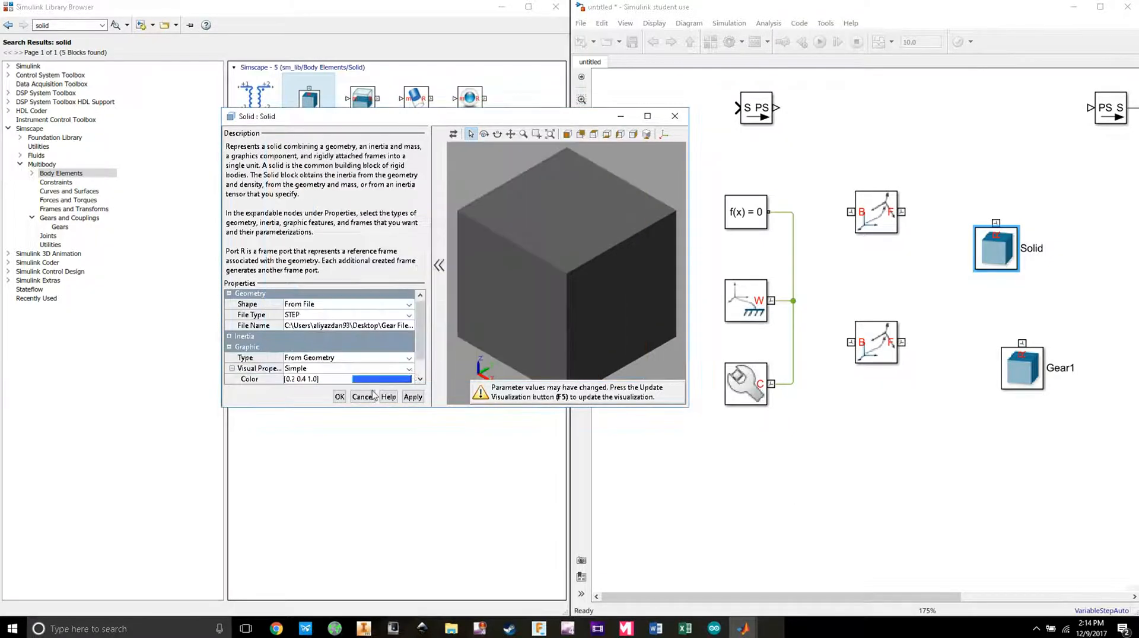
click(340, 397)
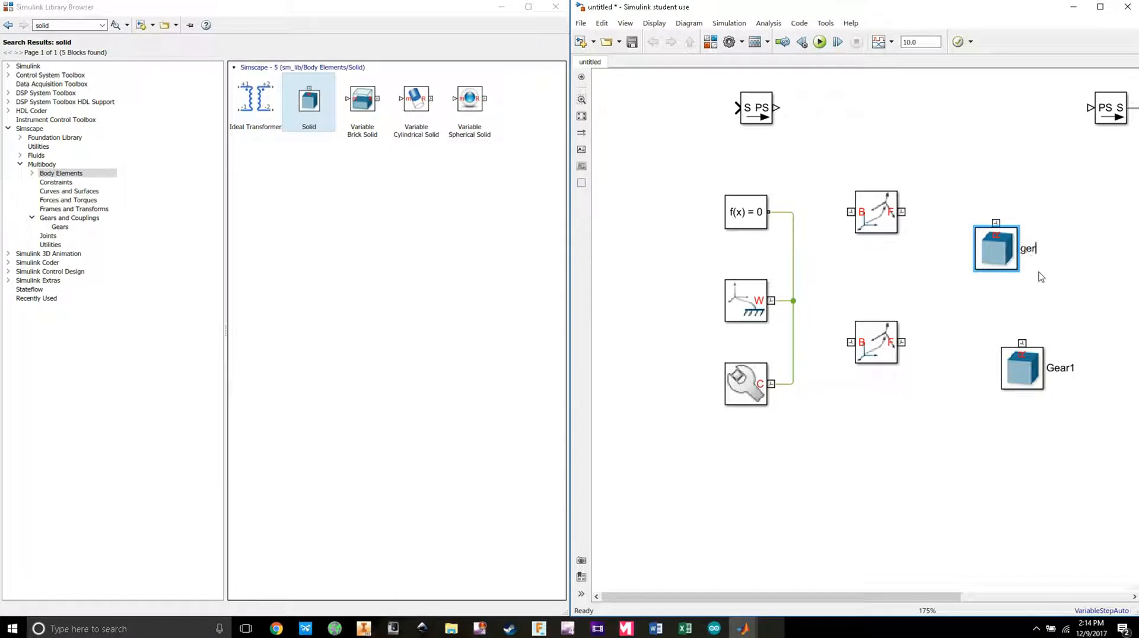
text(ge)
key(BackSpace)
key(BackSpace)
text(Gear2)
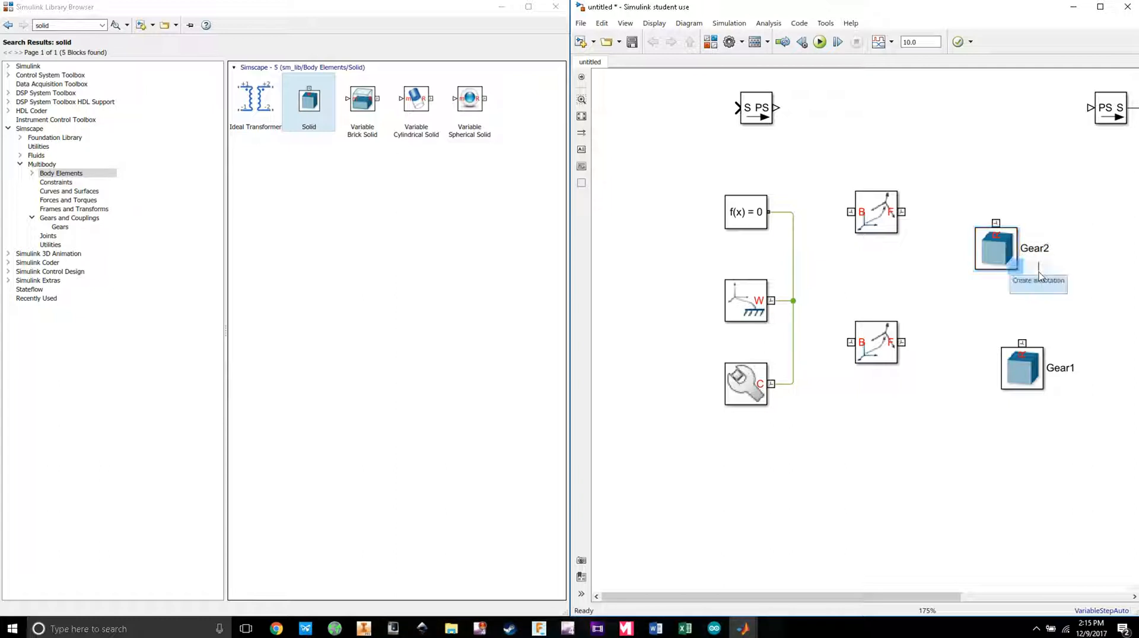
Step: Inspect Gear2's solid preview by orbiting it, then return to the model diagram
double_click(996, 248)
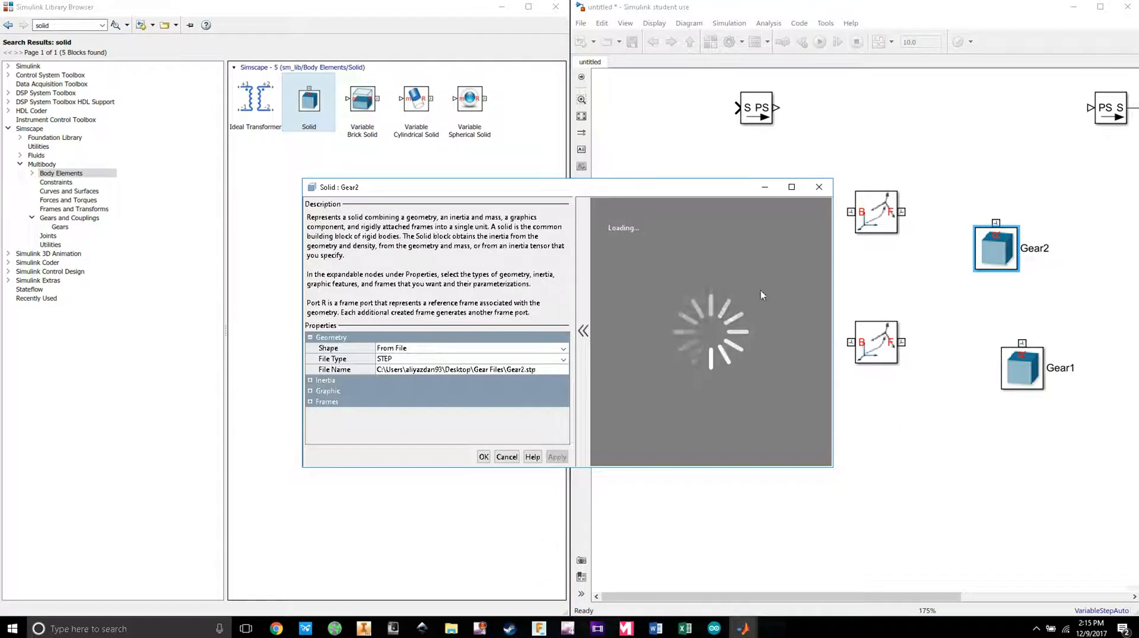
drag(735, 311, 777, 414)
click(943, 316)
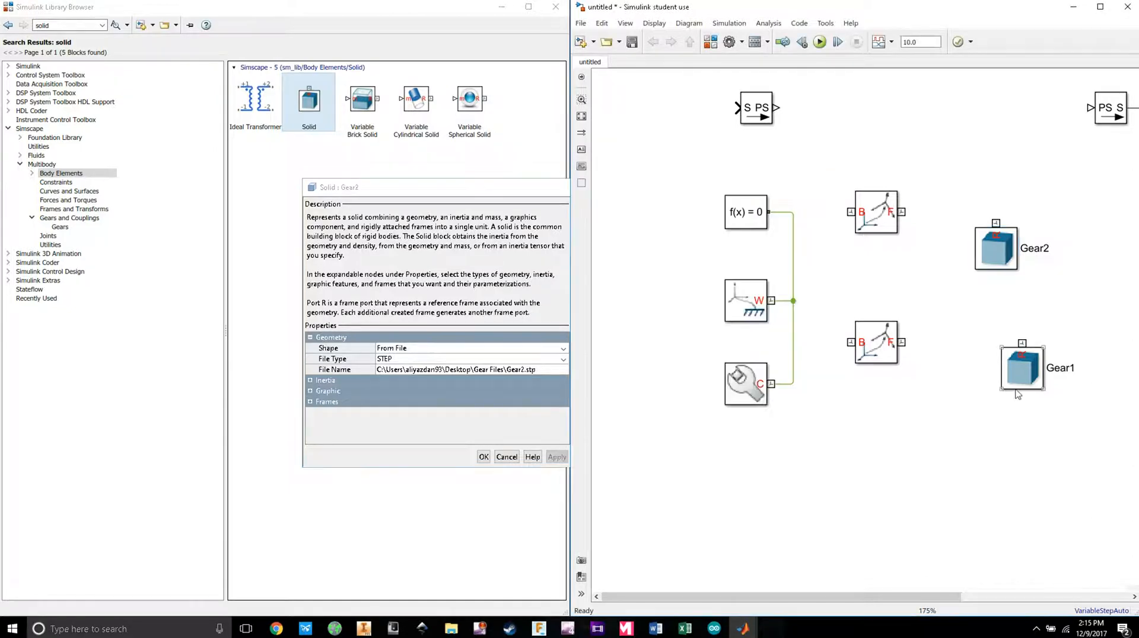
Step: Set Gear1's shape to From File, STEP type, loading Gear1.stp from the Gear Files folder
double_click(1027, 372)
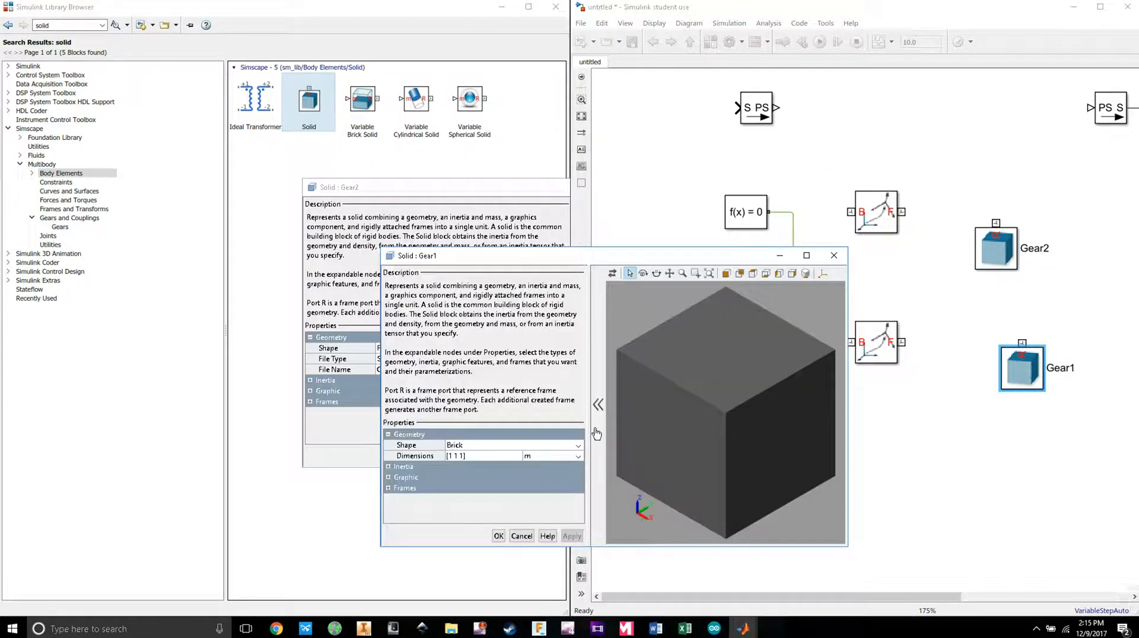
click(577, 445)
click(510, 533)
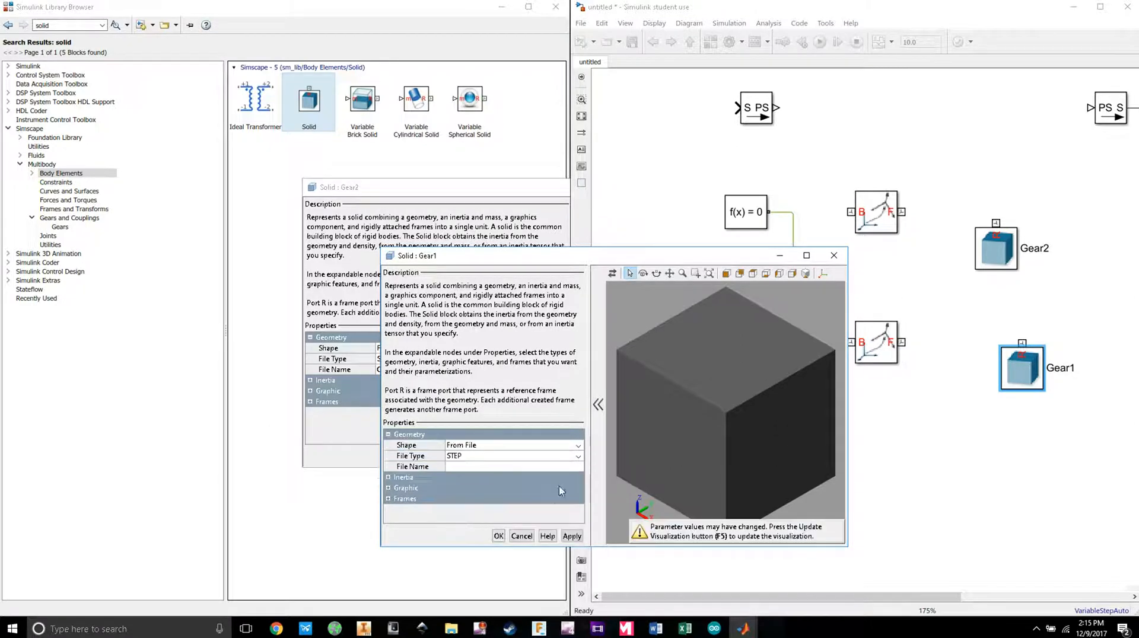
click(578, 456)
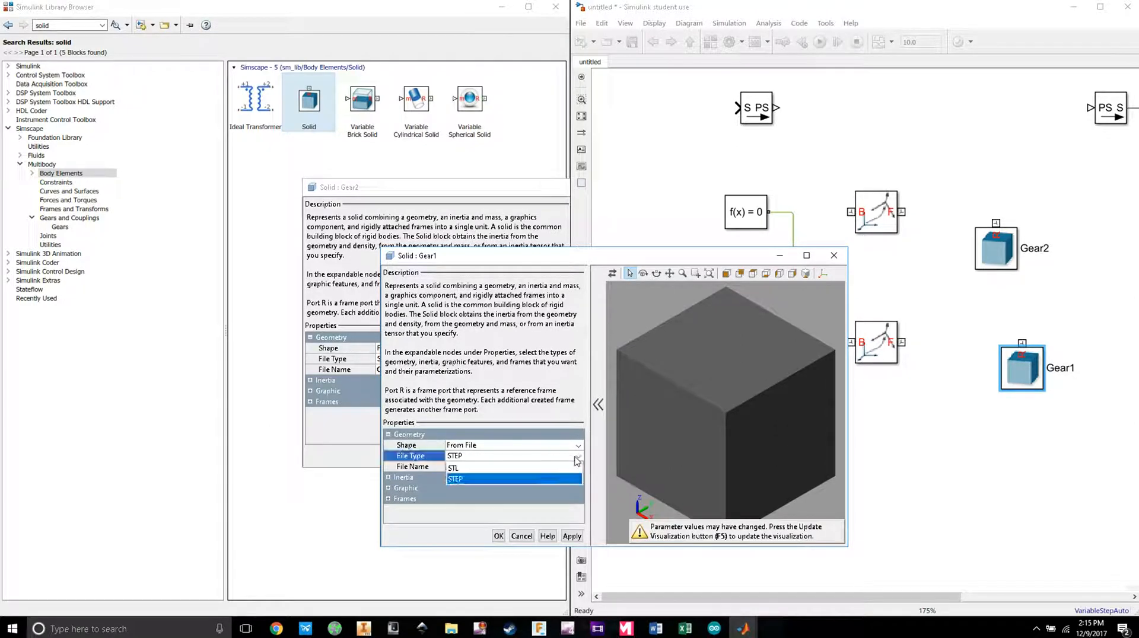
click(512, 480)
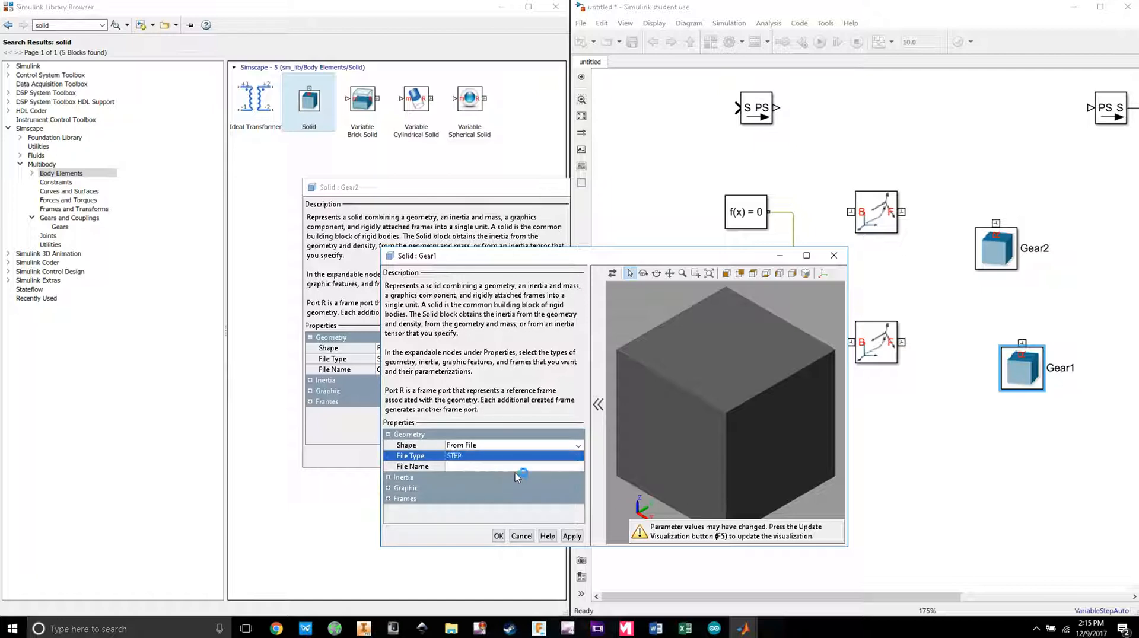
click(533, 468)
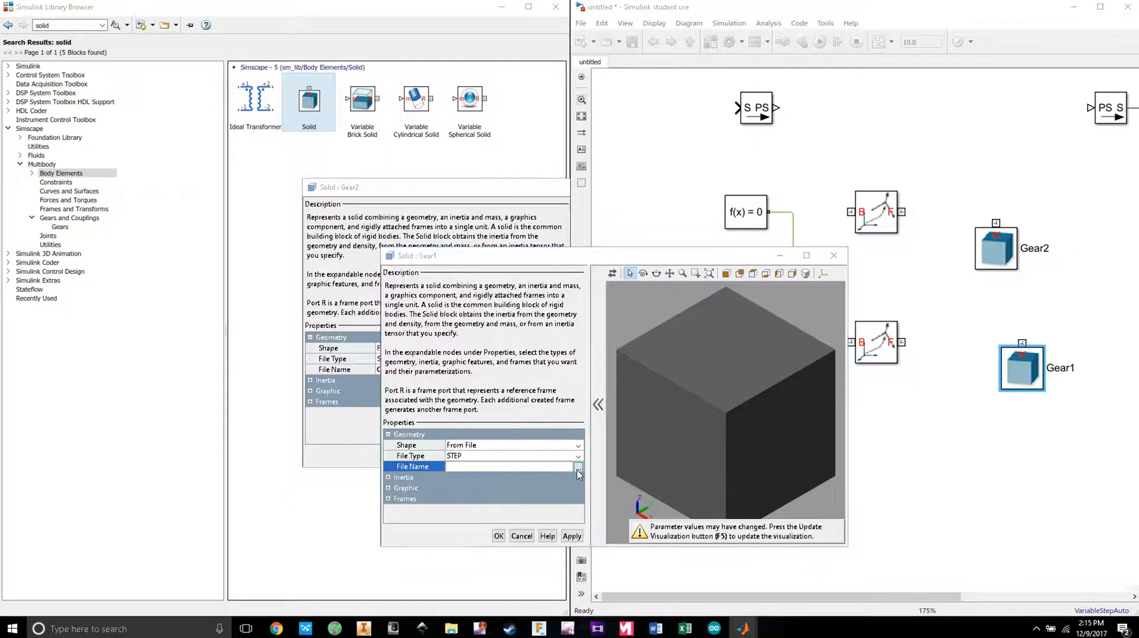
click(524, 374)
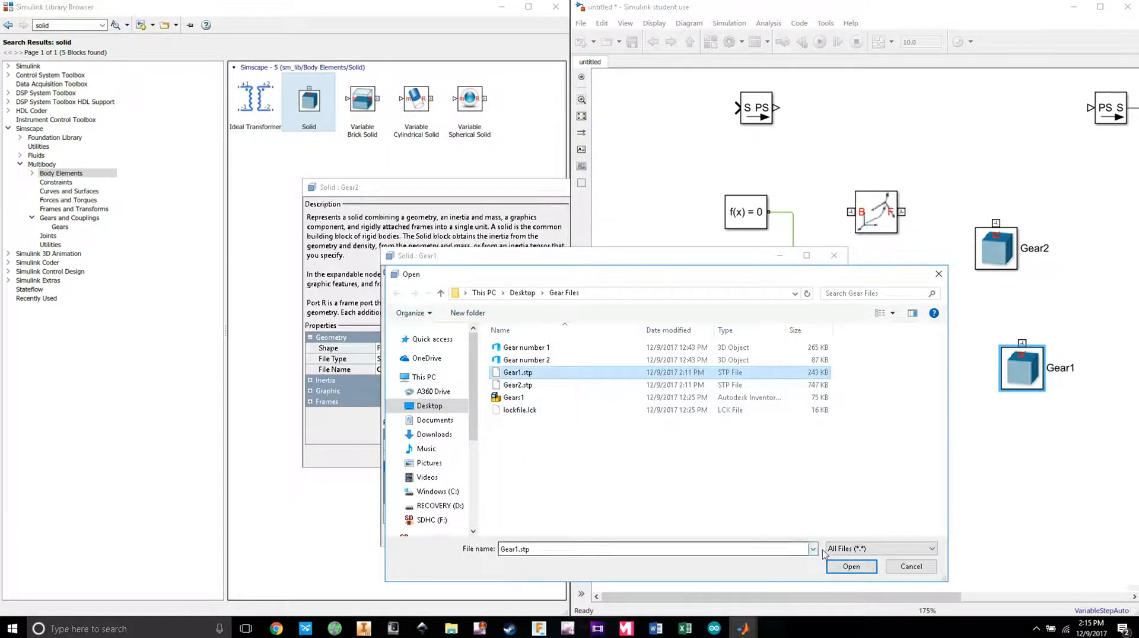
click(849, 570)
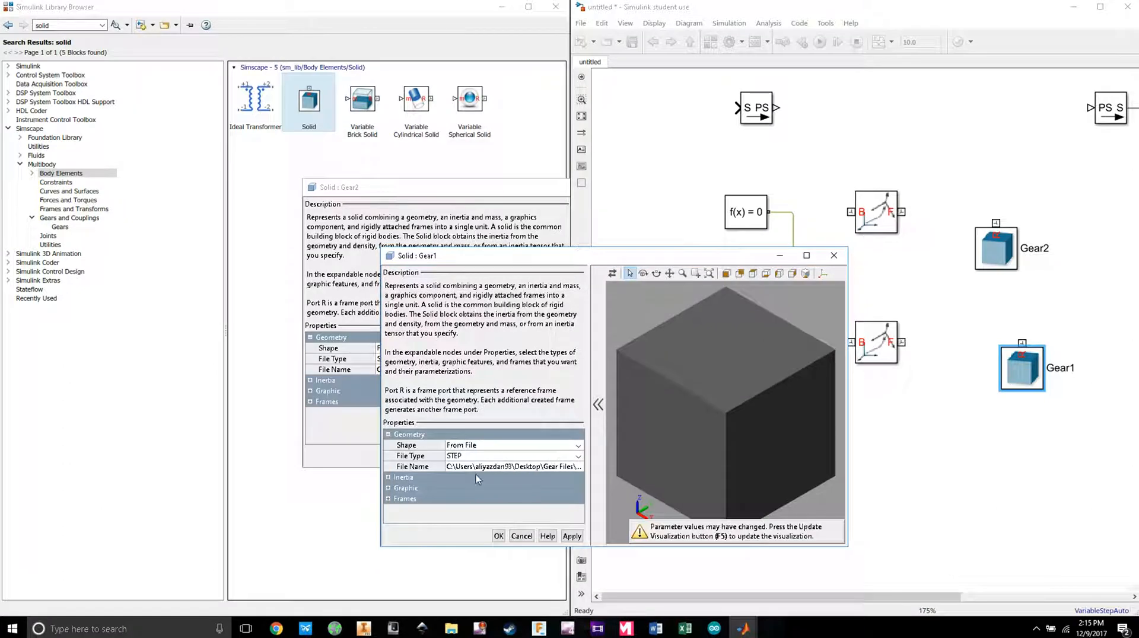
Step: Expand Gear1's Graphic > Visual Properties to reach the colour setting
click(388, 488)
click(390, 510)
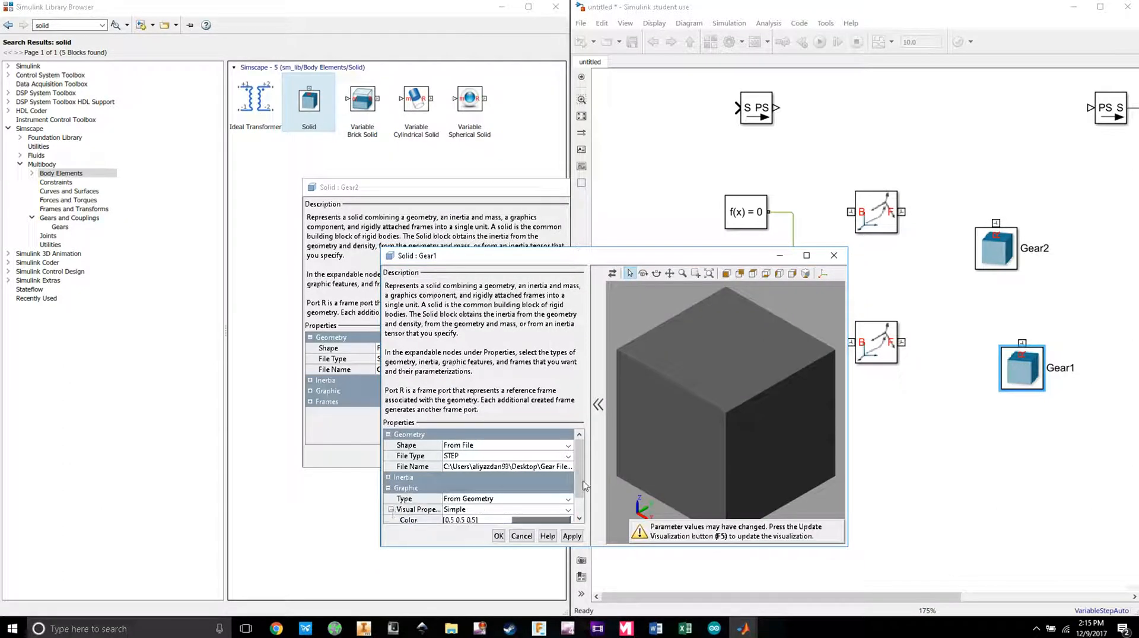
scroll(585, 485, down, 1)
Step: Colour the Gear1 solid orange [1.0 0.4 0.2] and apply the block settings
click(547, 502)
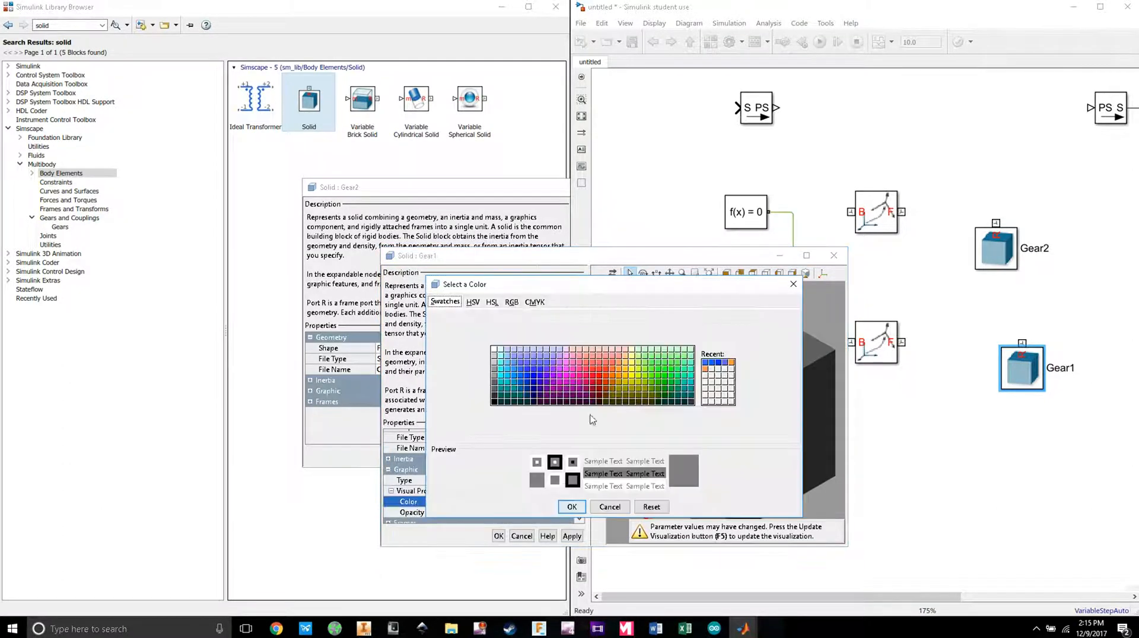
click(618, 362)
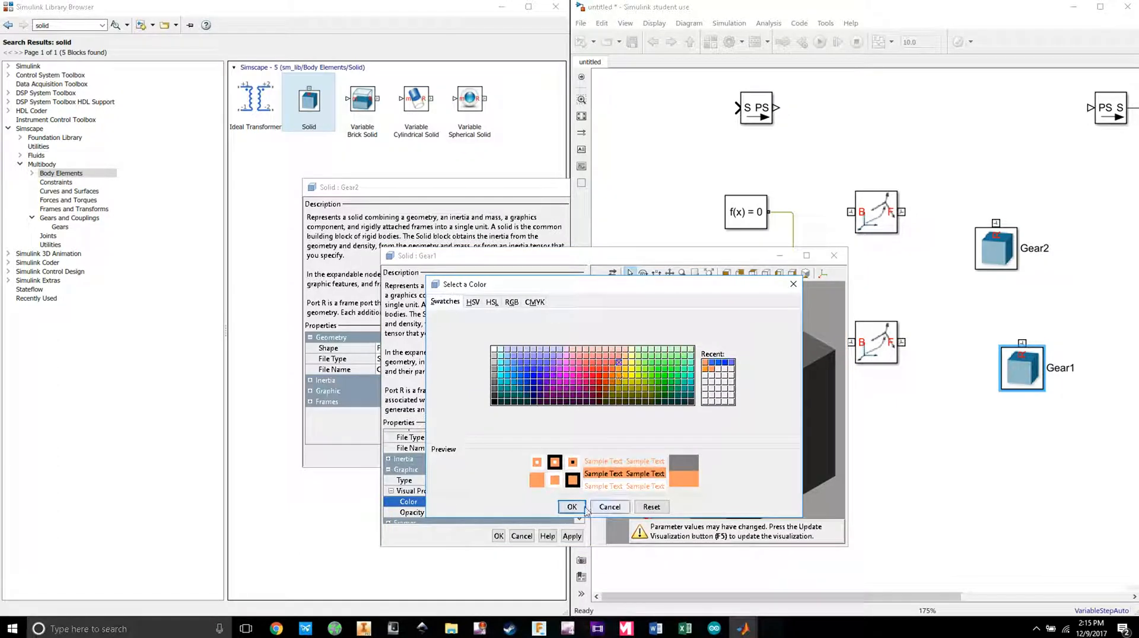
click(613, 369)
click(575, 508)
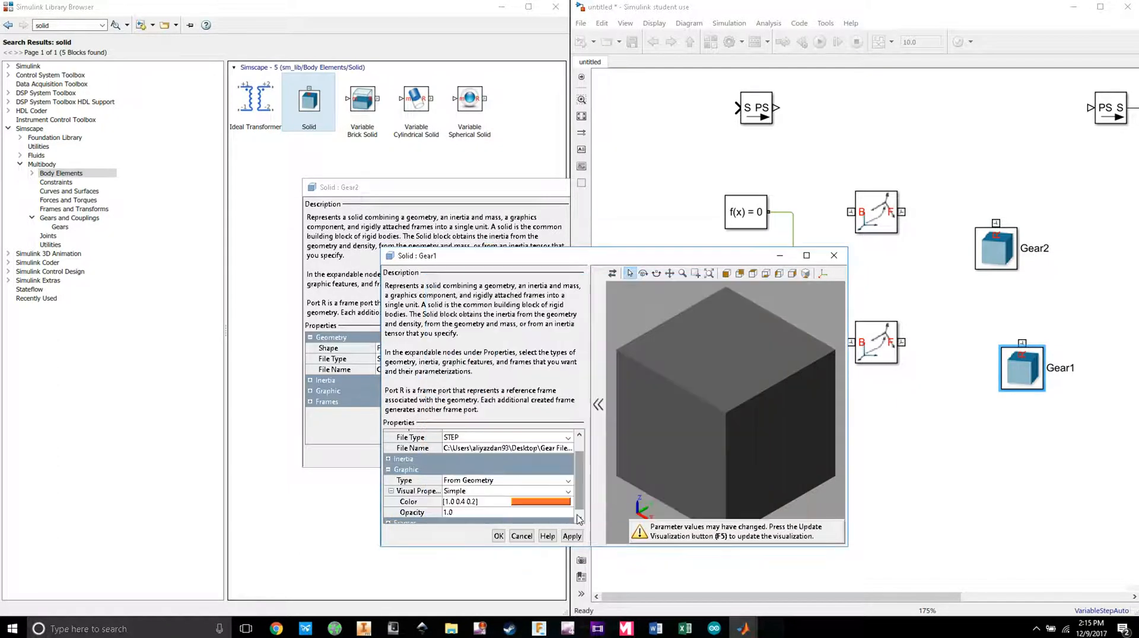
click(498, 535)
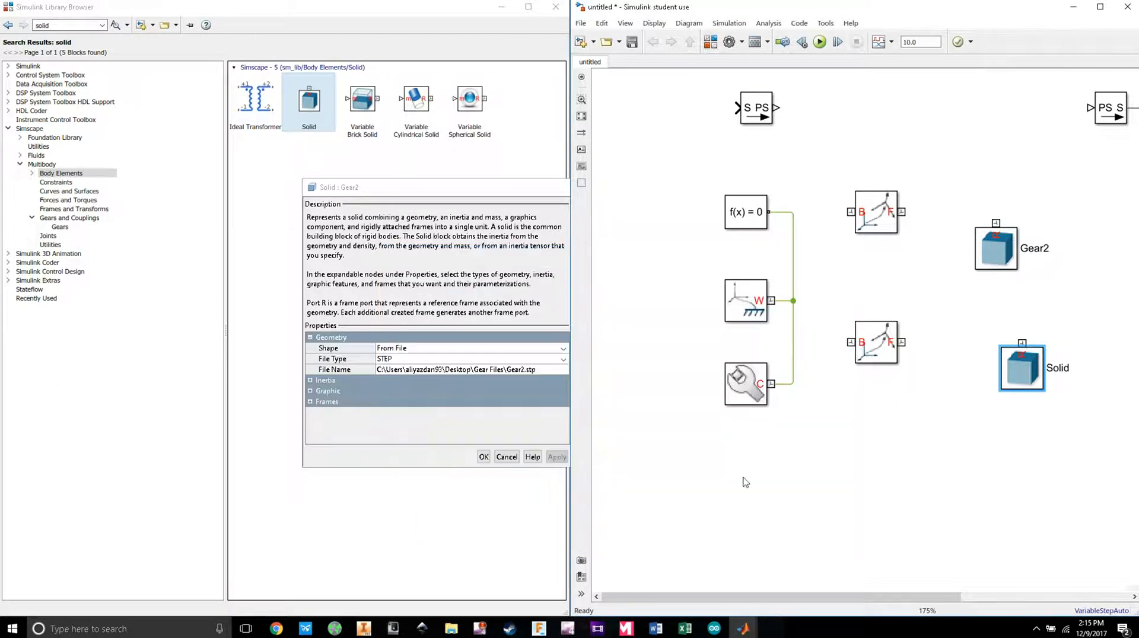
Step: Check the orange gear in the block preview, then run the model
double_click(1037, 369)
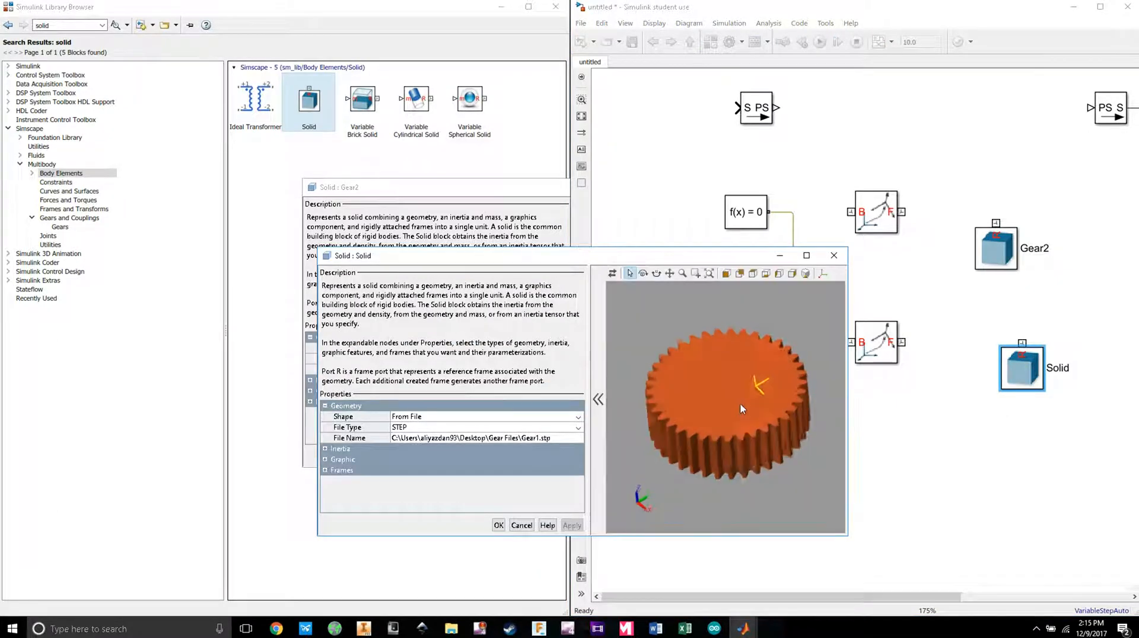
click(834, 255)
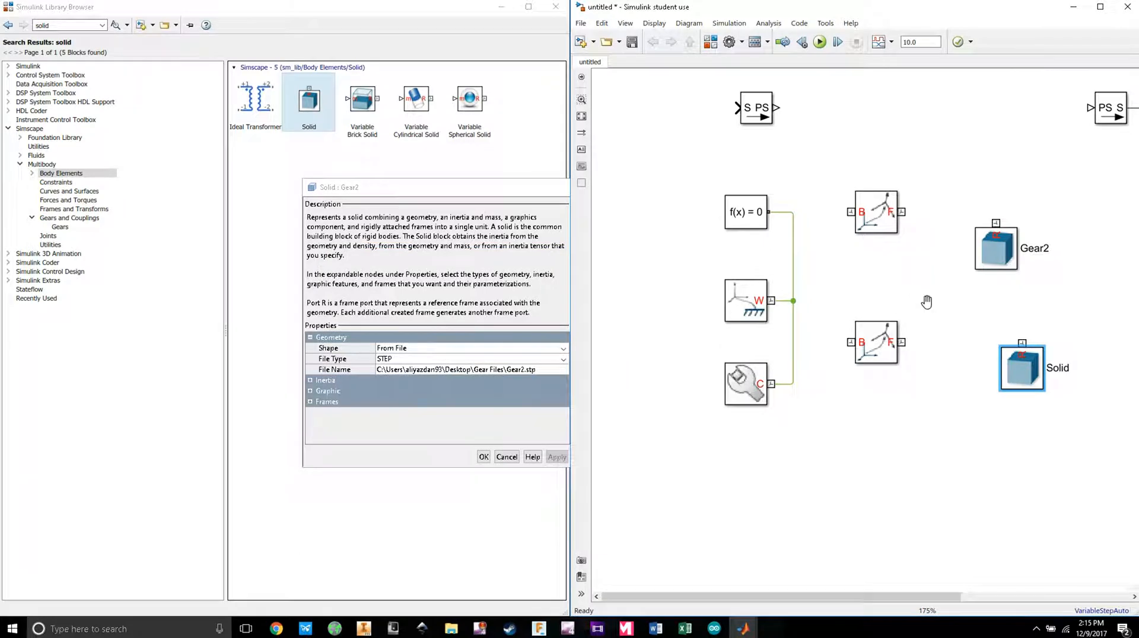
scroll(931, 300, right, 2)
click(821, 43)
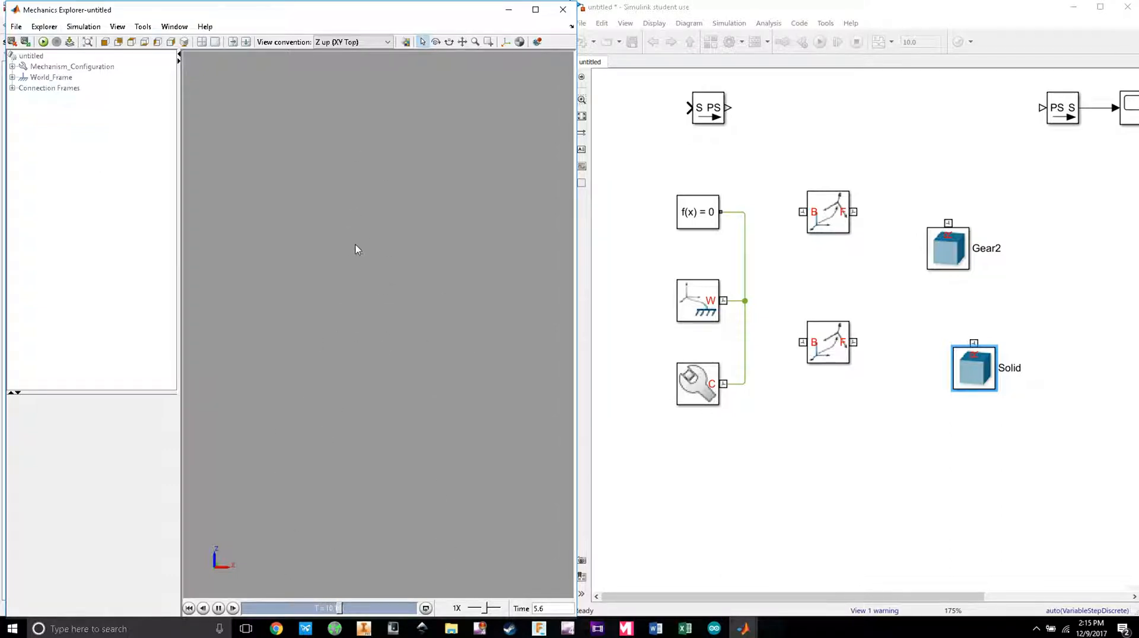
Step: Wire both Rigid Transforms from the frame line to Gear2 and the lower gear, then run the simulation
click(829, 233)
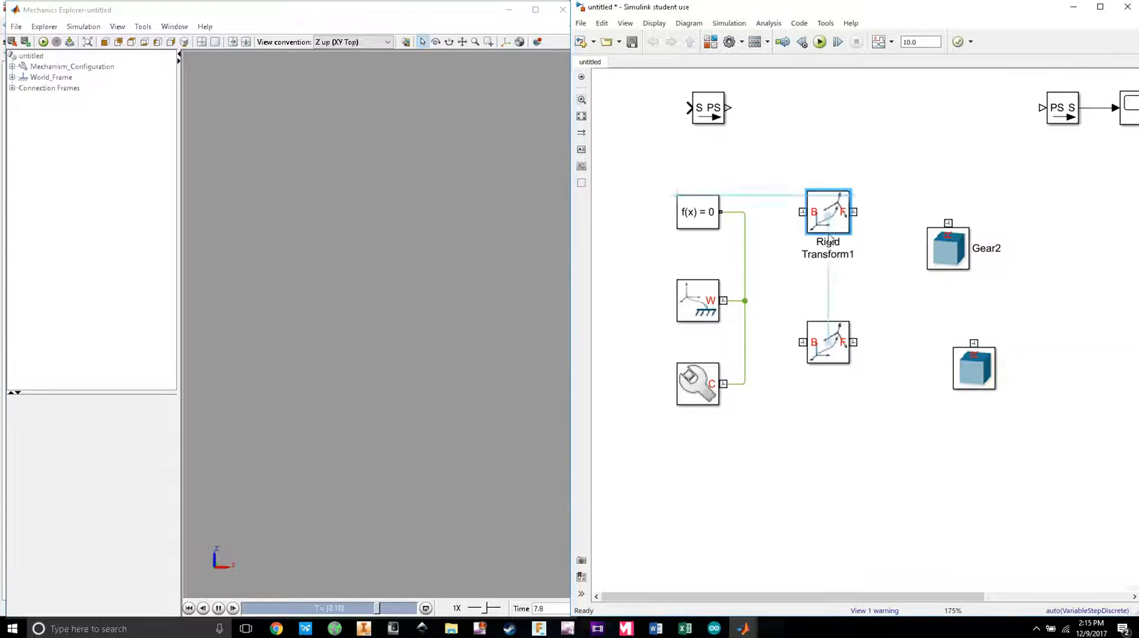
drag(829, 236, 745, 238)
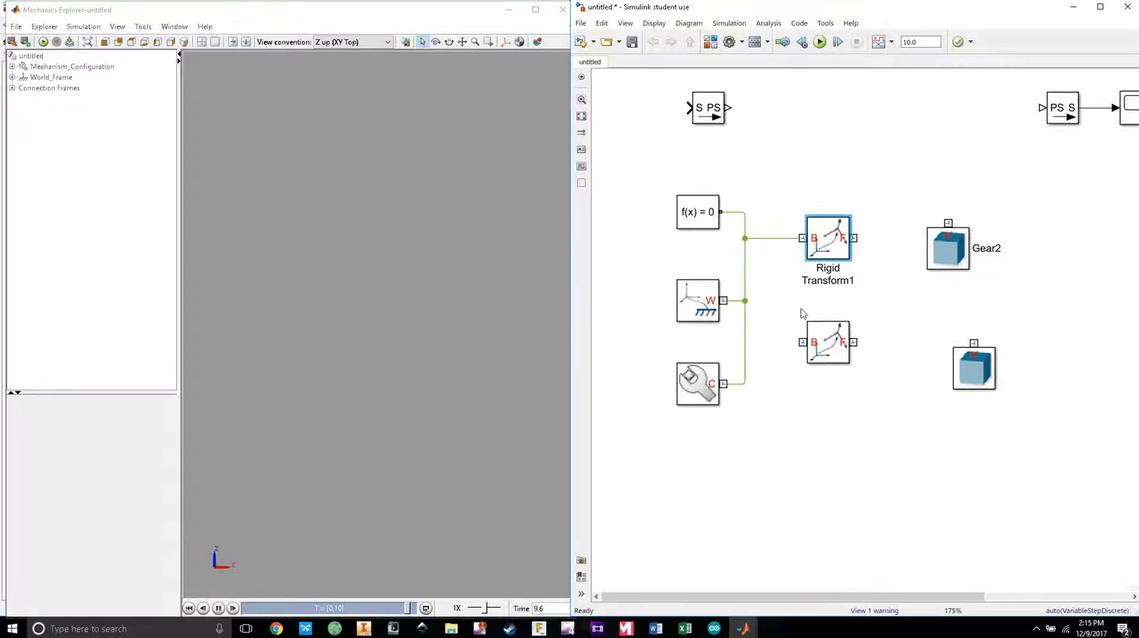
drag(802, 342, 744, 342)
drag(856, 341, 973, 342)
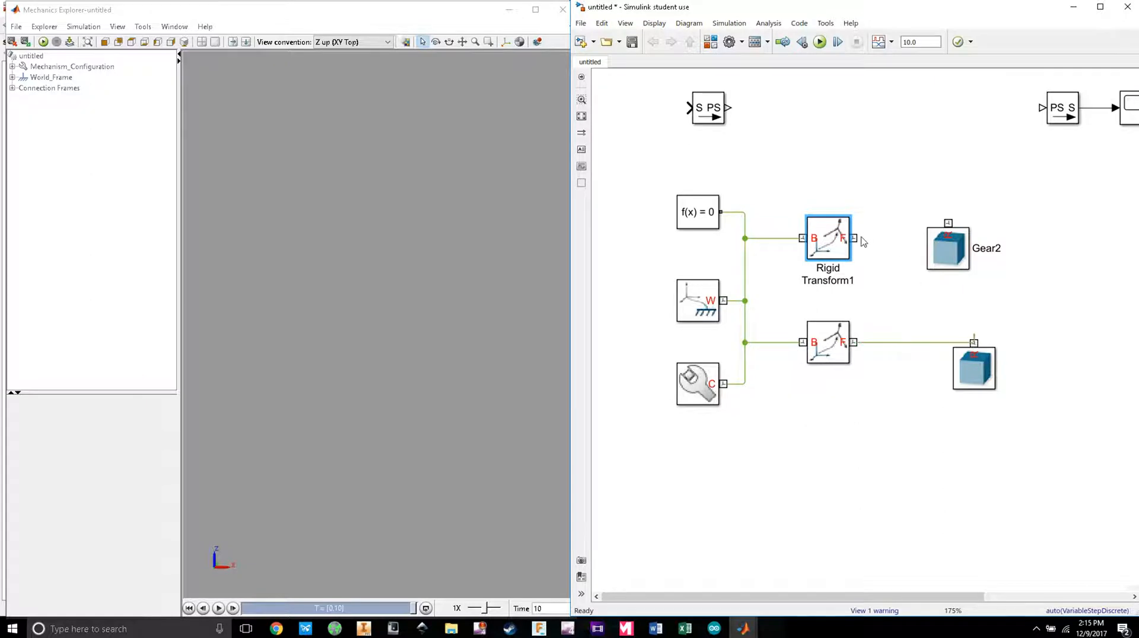
drag(854, 238, 964, 274)
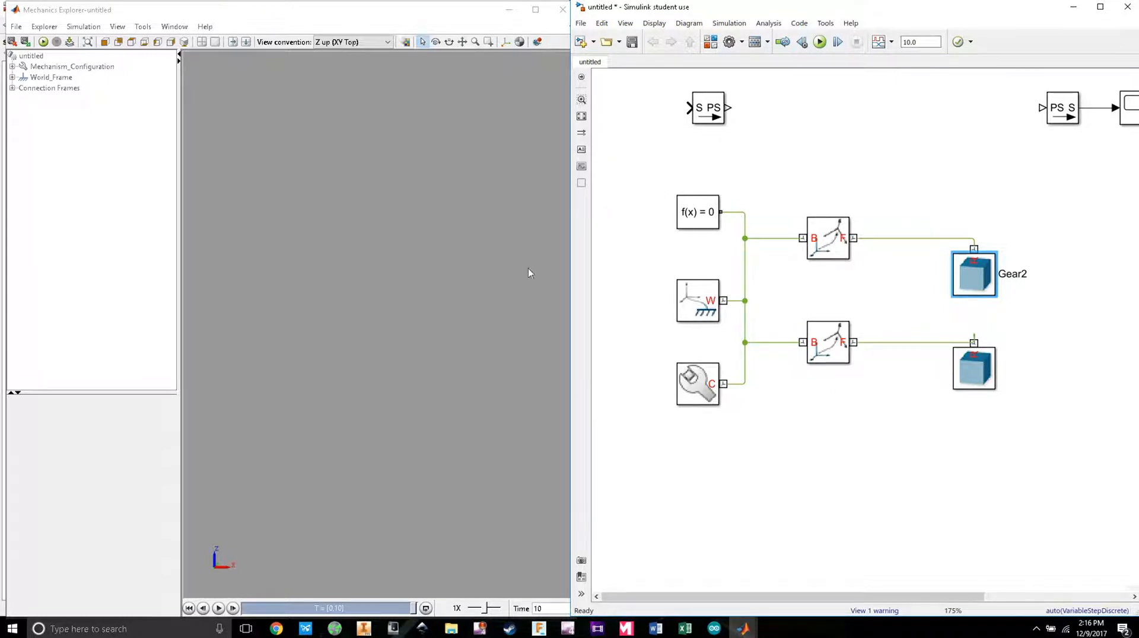
click(828, 44)
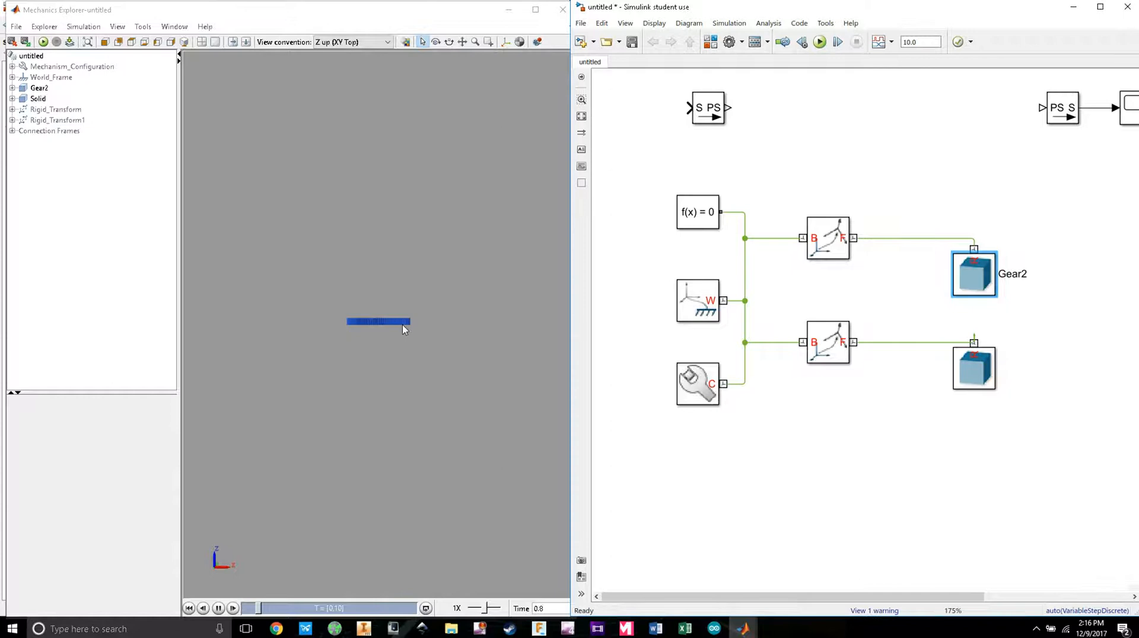
Step: Rotate and zoom the Mechanics Explorer view, then pan until the blue gear is face-on and centred
drag(403, 326, 433, 399)
scroll(377, 306, up, 8)
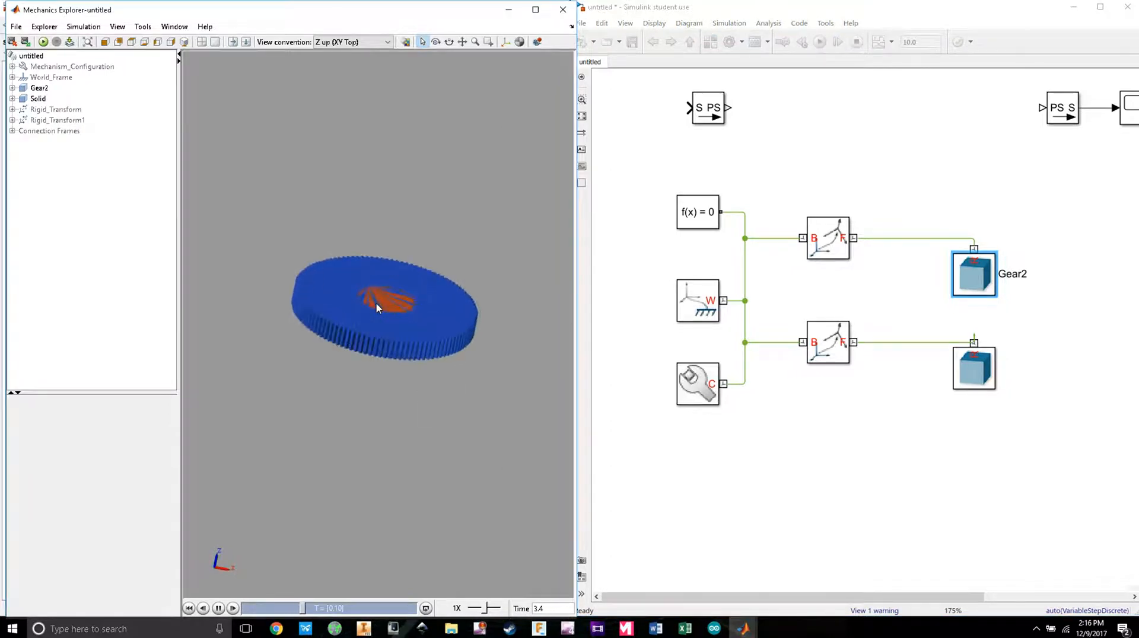
drag(411, 274, 404, 400)
drag(407, 334, 264, 389)
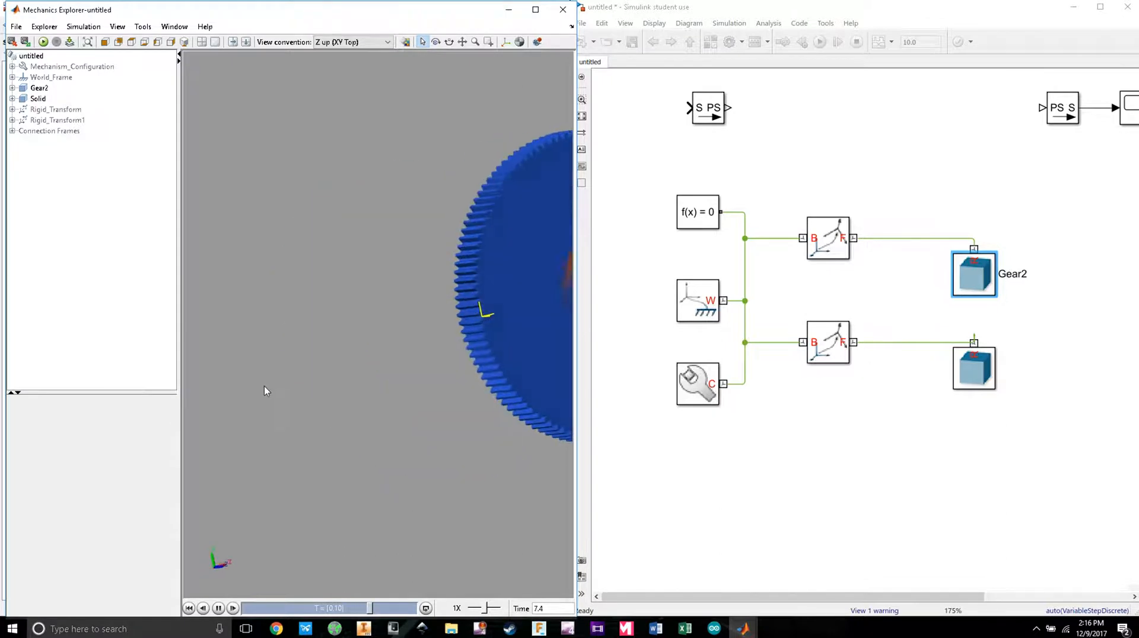
right_click(440, 296)
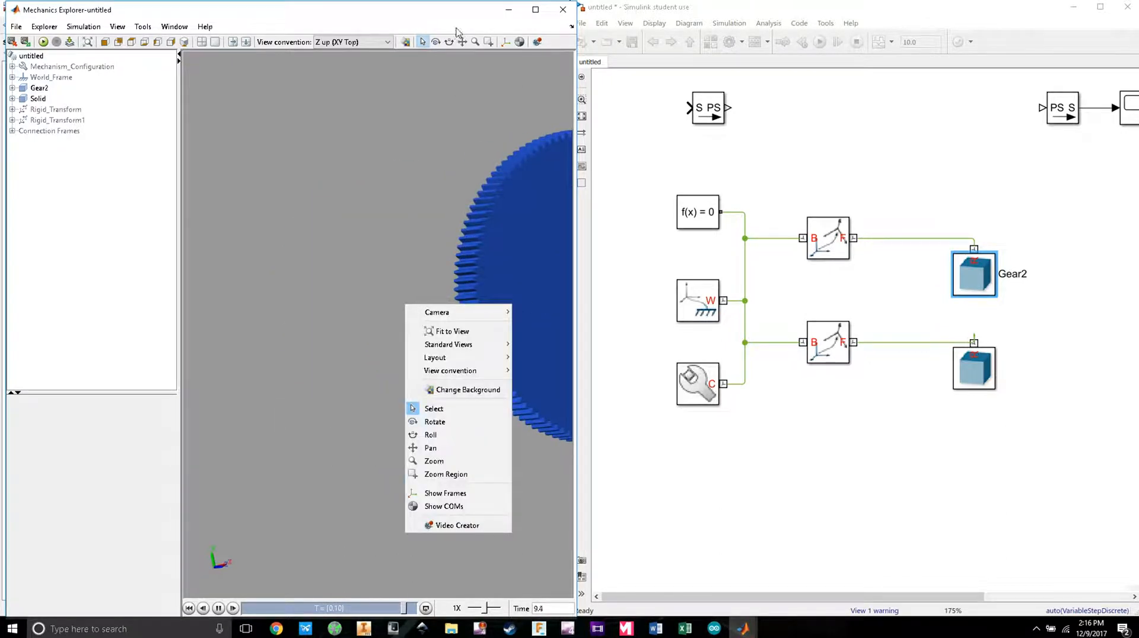
click(430, 448)
drag(505, 171, 272, 201)
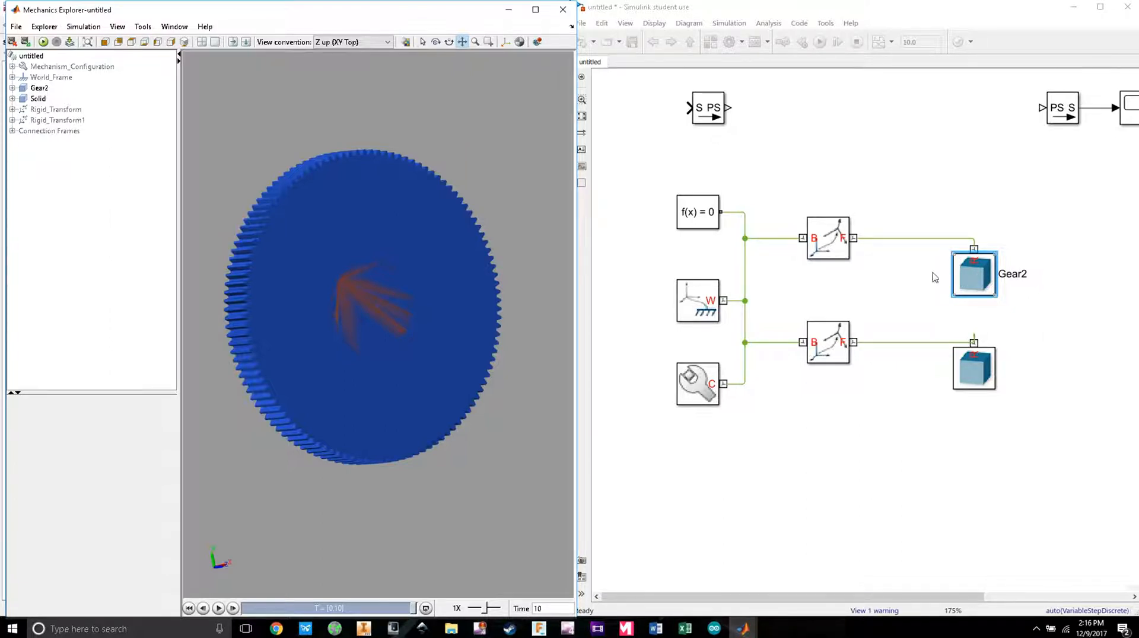
Step: Switch to Inventor and return to editing the top-level Gears1.iam assembly
click(364, 628)
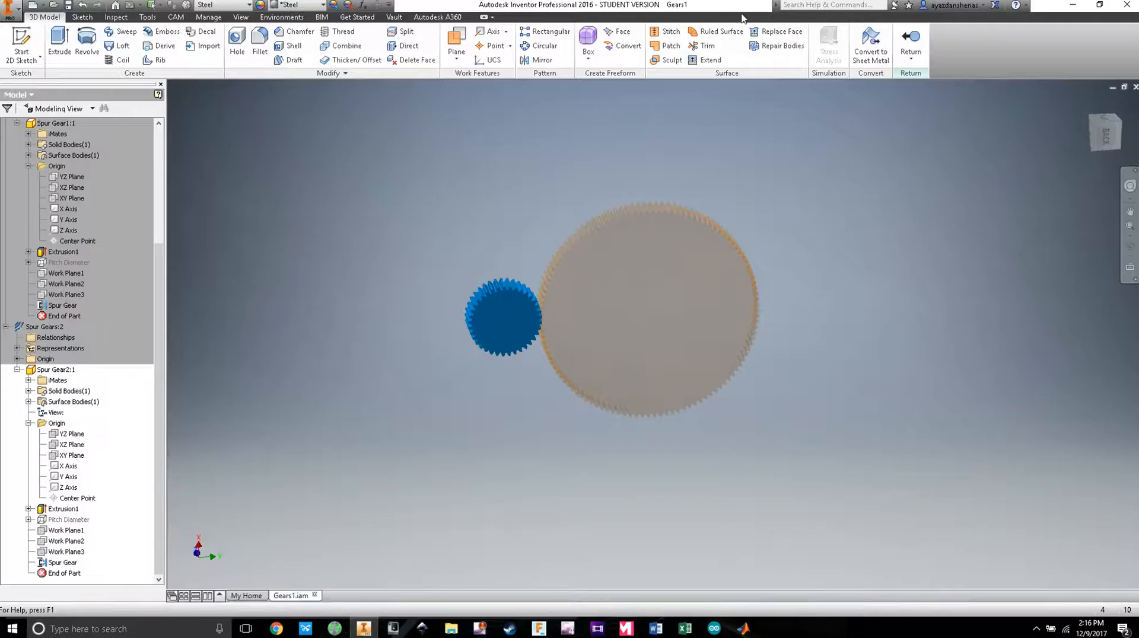
scroll(46, 136, up, 2)
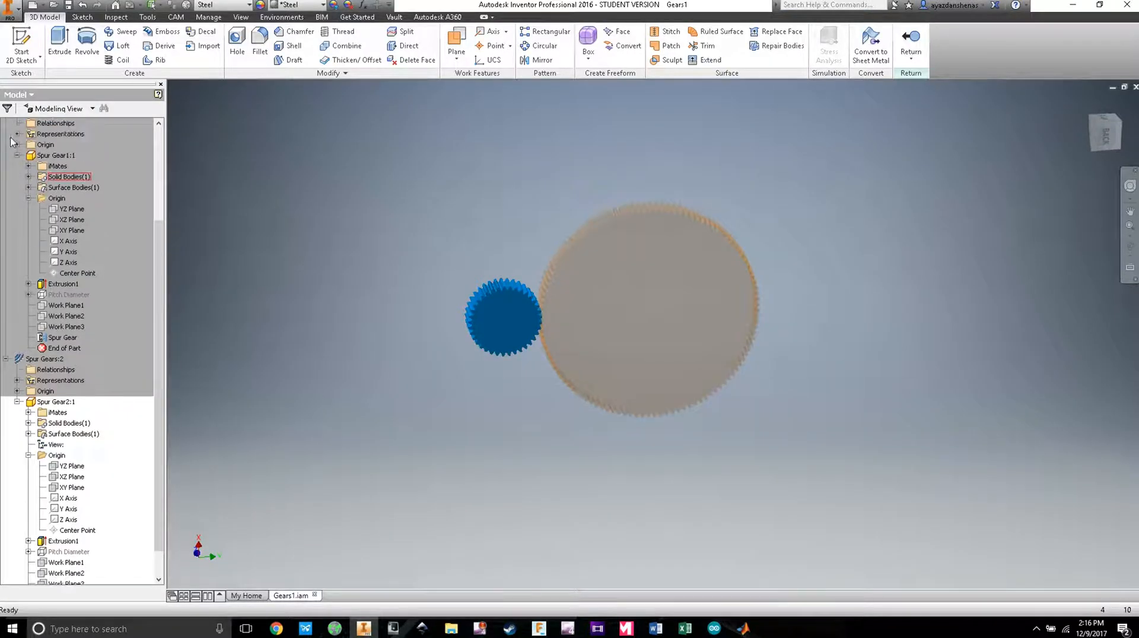
scroll(47, 136, down, 2)
right_click(31, 209)
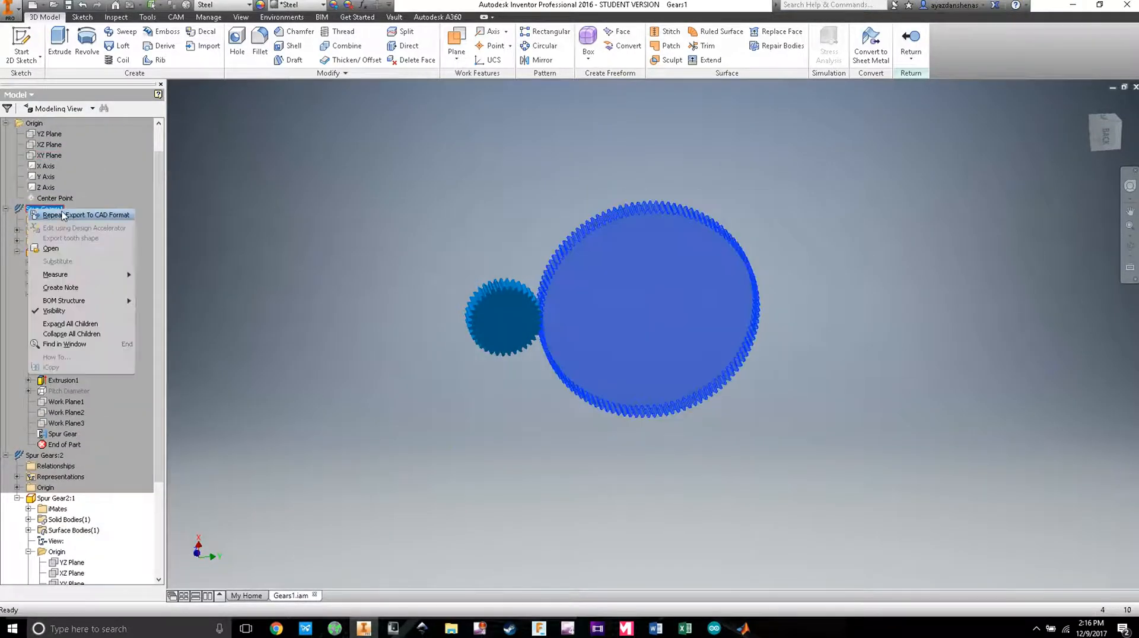
scroll(51, 149, up, 1)
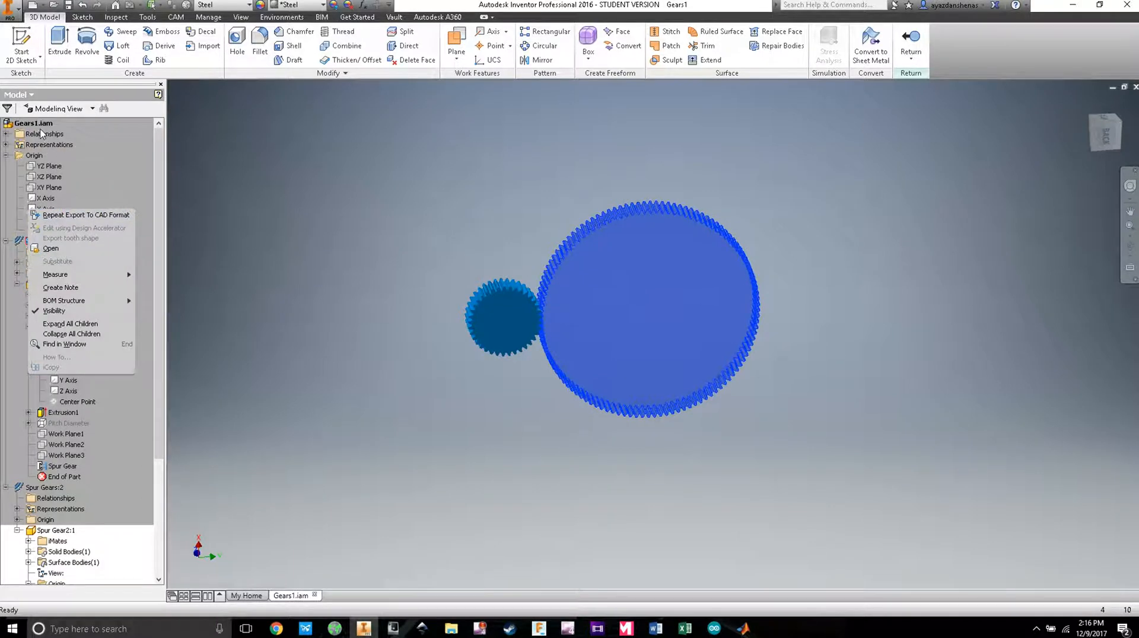
click(34, 123)
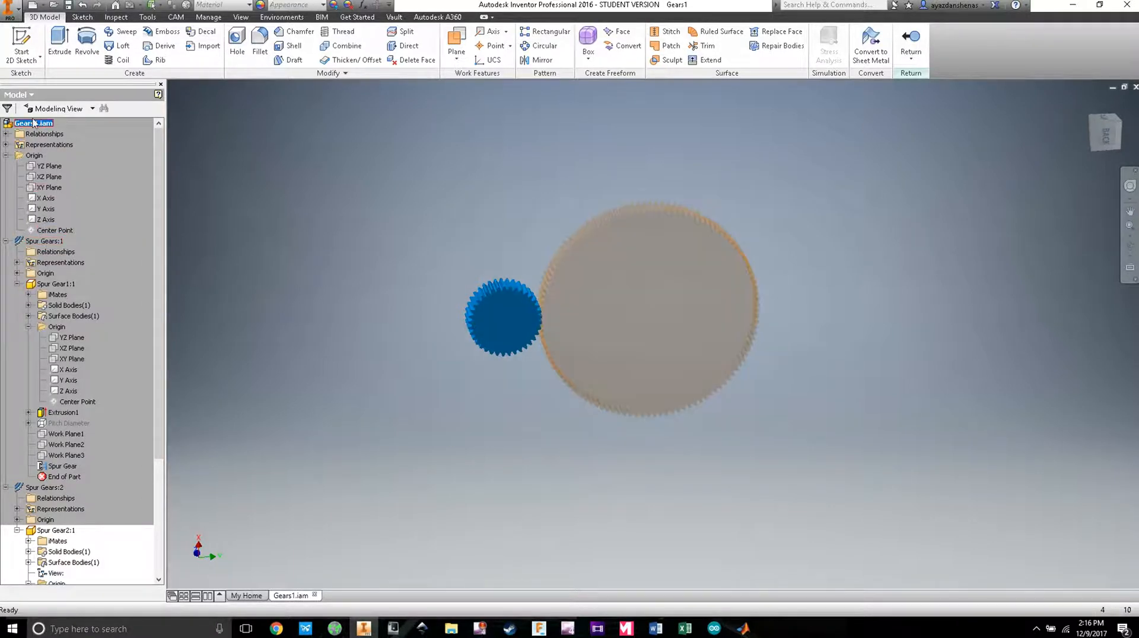
double_click(32, 124)
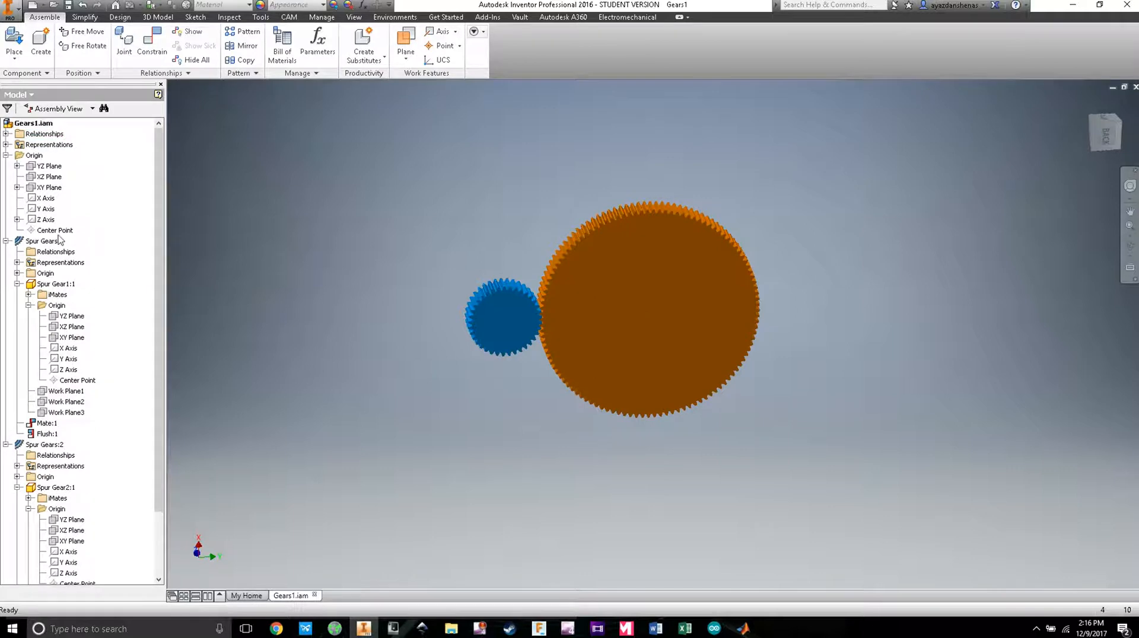
Step: Edit Spur Gears:1 in the gear generator and preview Gear 1's dimensions, pitch diameter 4.520 in
right_click(47, 246)
click(71, 256)
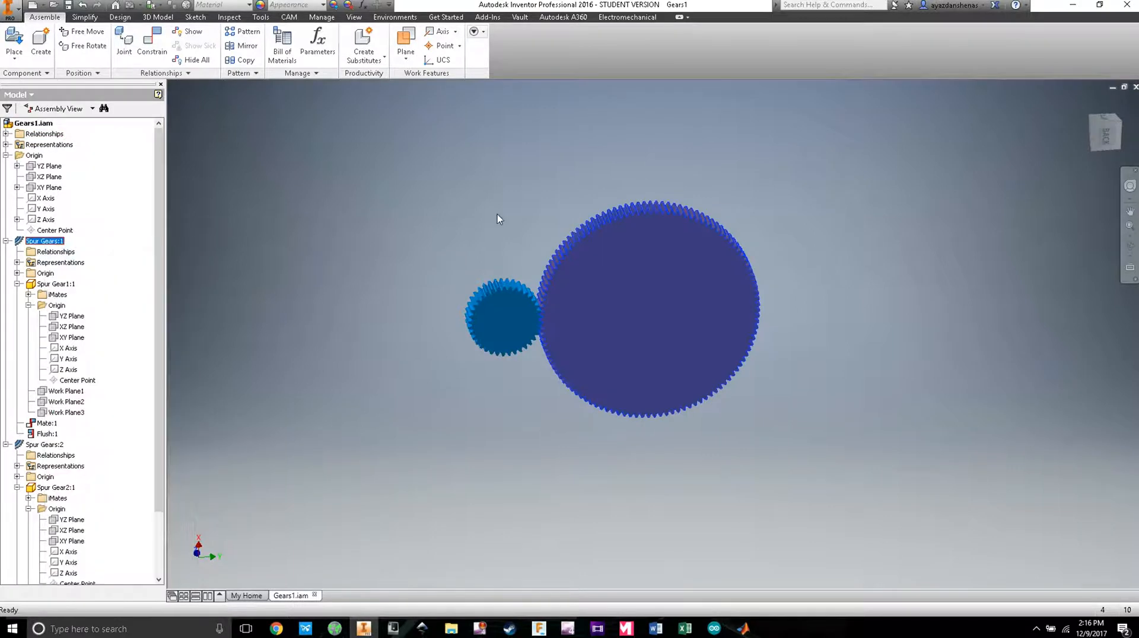
drag(679, 110, 570, 108)
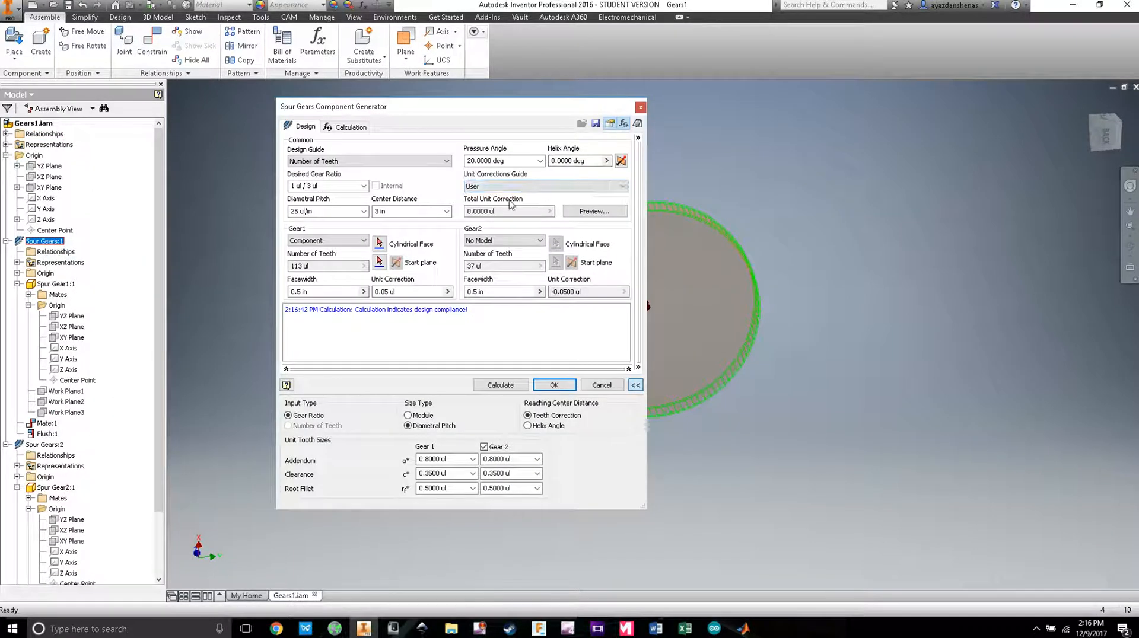
click(595, 211)
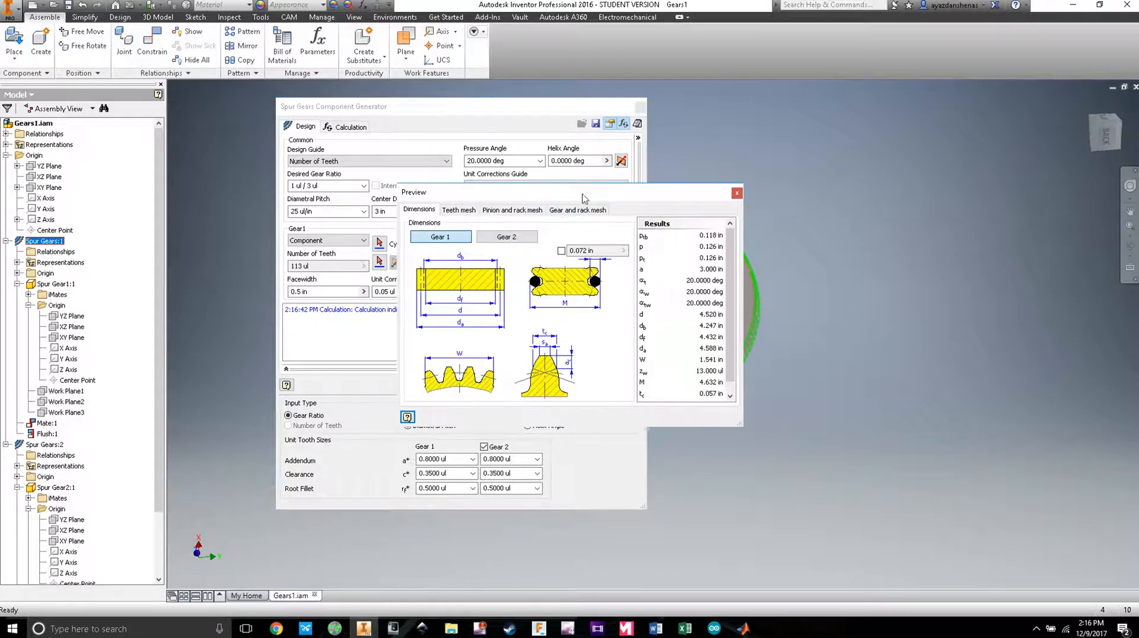
drag(583, 197, 467, 171)
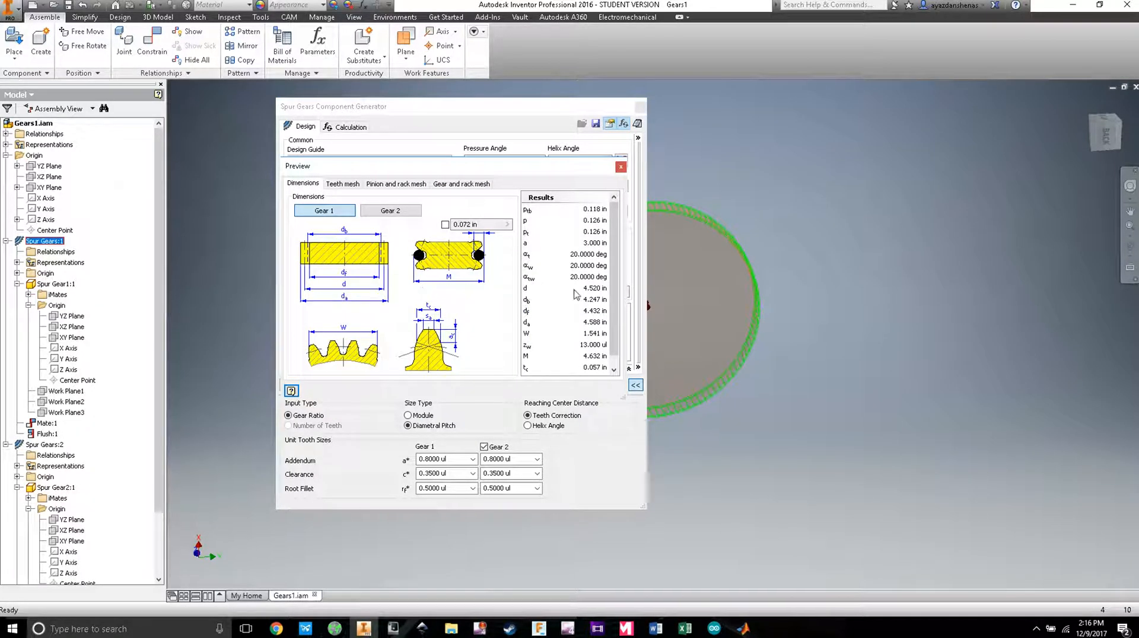
mouse_move(595, 292)
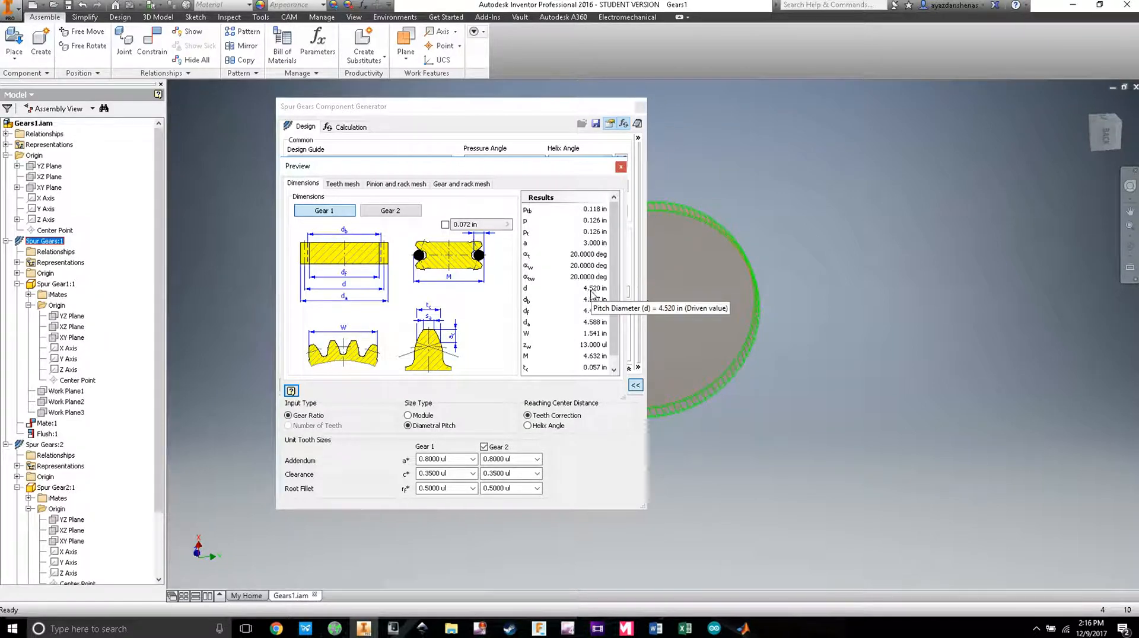
click(400, 213)
click(335, 215)
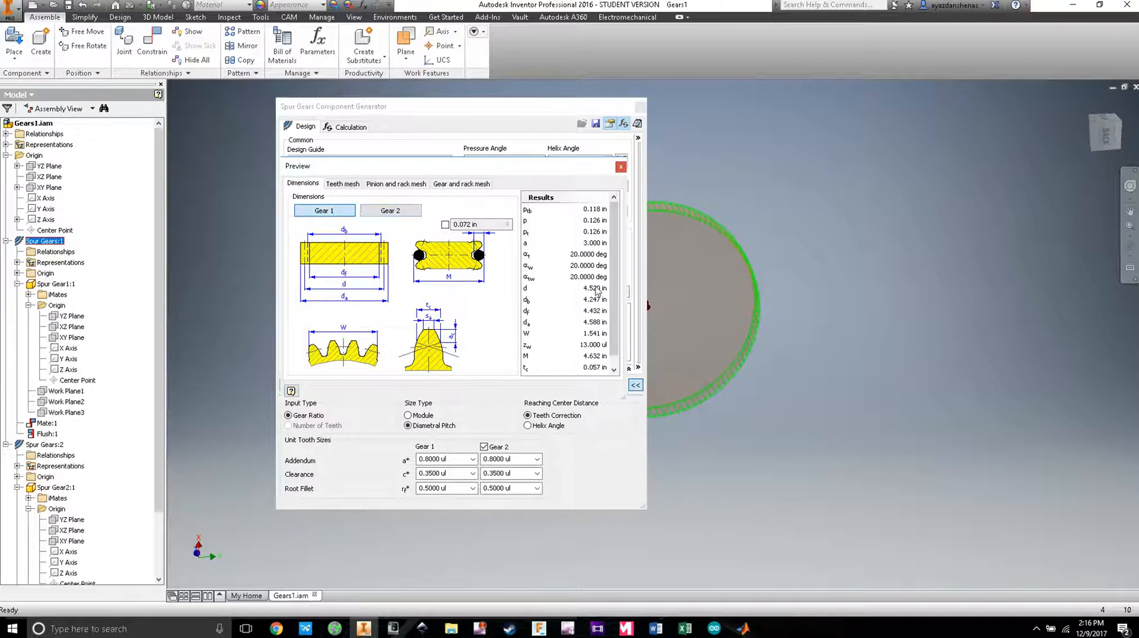
mouse_move(590, 293)
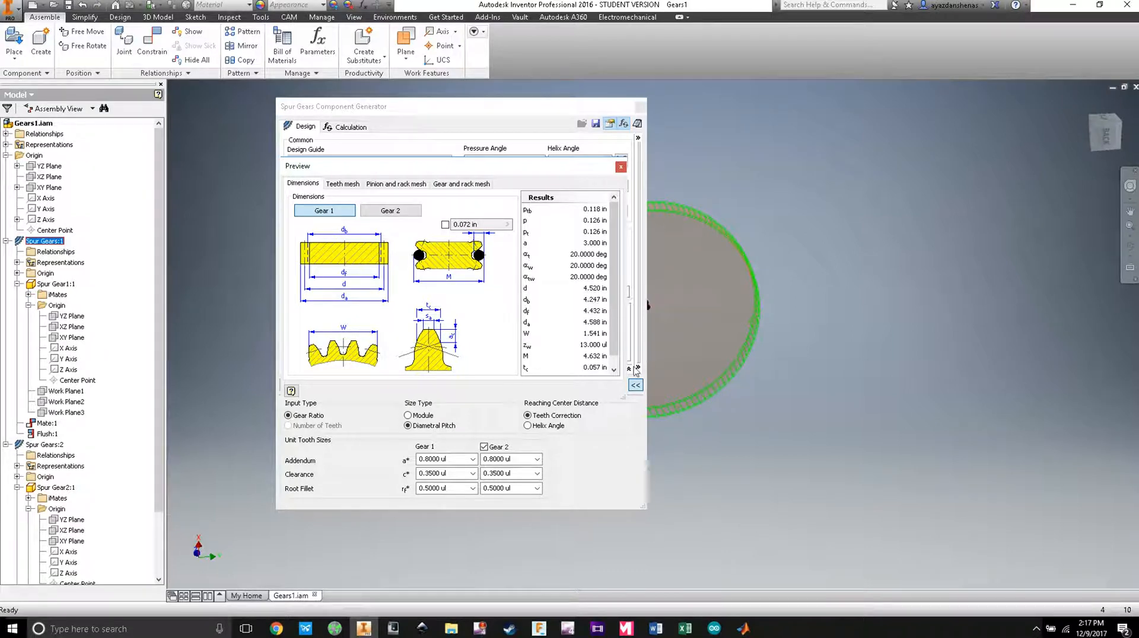
Step: Place the gear generator window beside the Simulink model and bring Simulink to the front
mouse_move(743, 627)
click(753, 583)
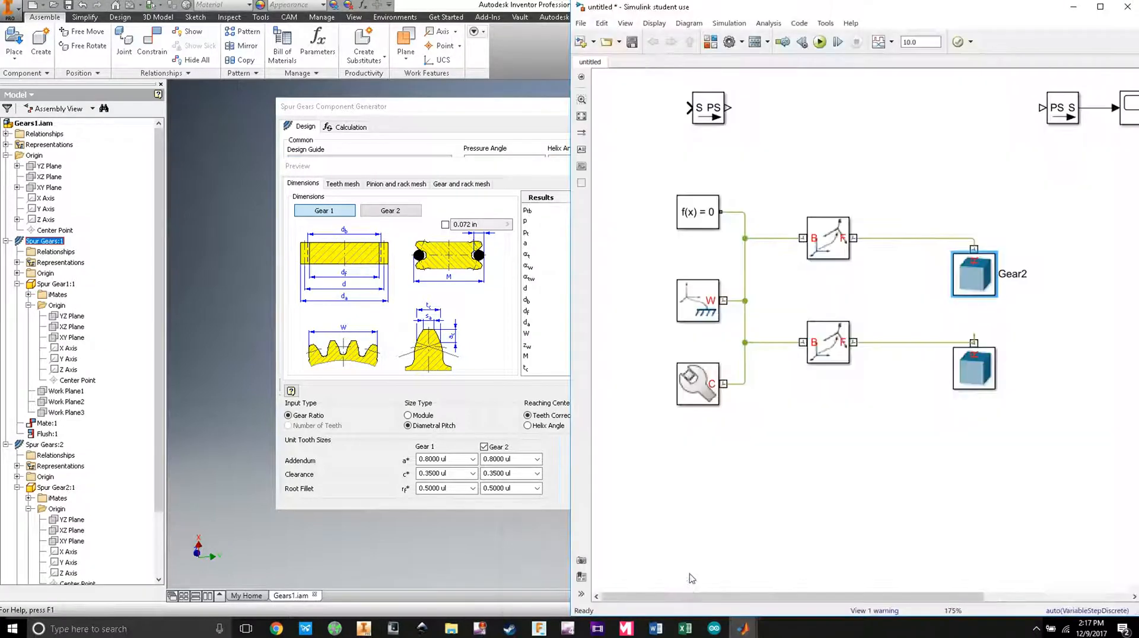
drag(512, 107, 333, 101)
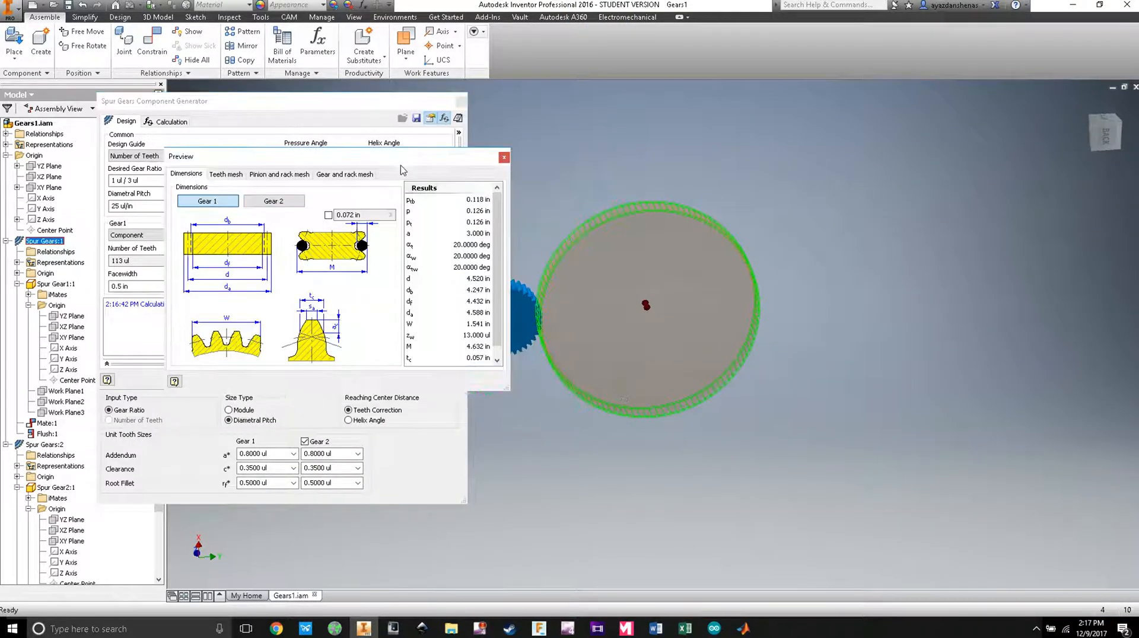
mouse_move(744, 627)
click(687, 579)
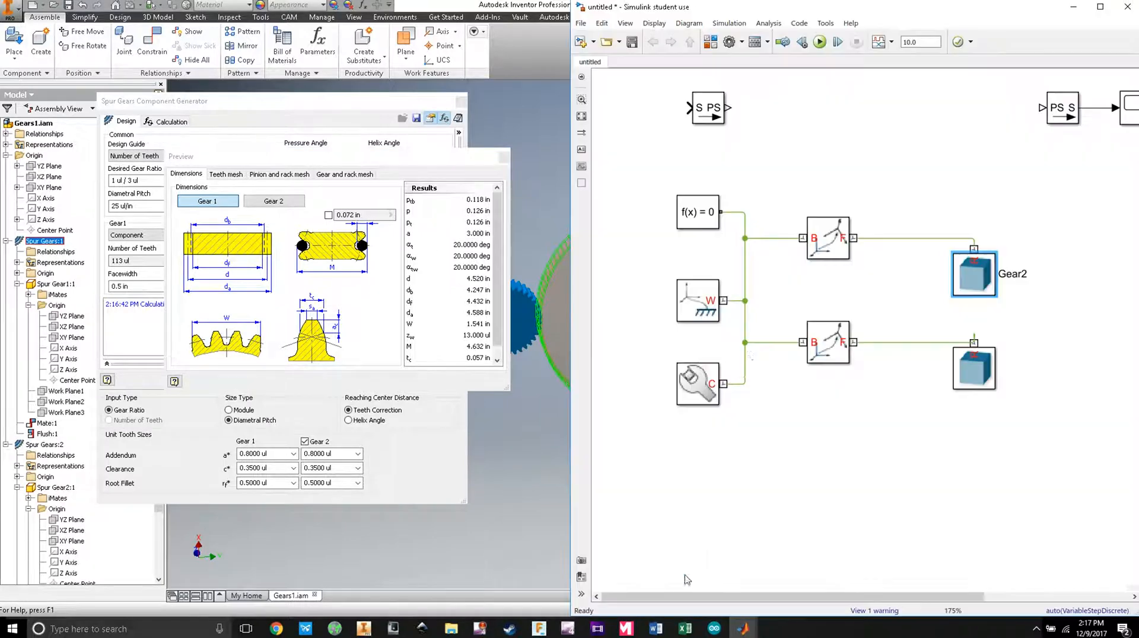
Step: Give Rigid Transform1 a Standard Axis translation along +X and select its Offset field
double_click(838, 250)
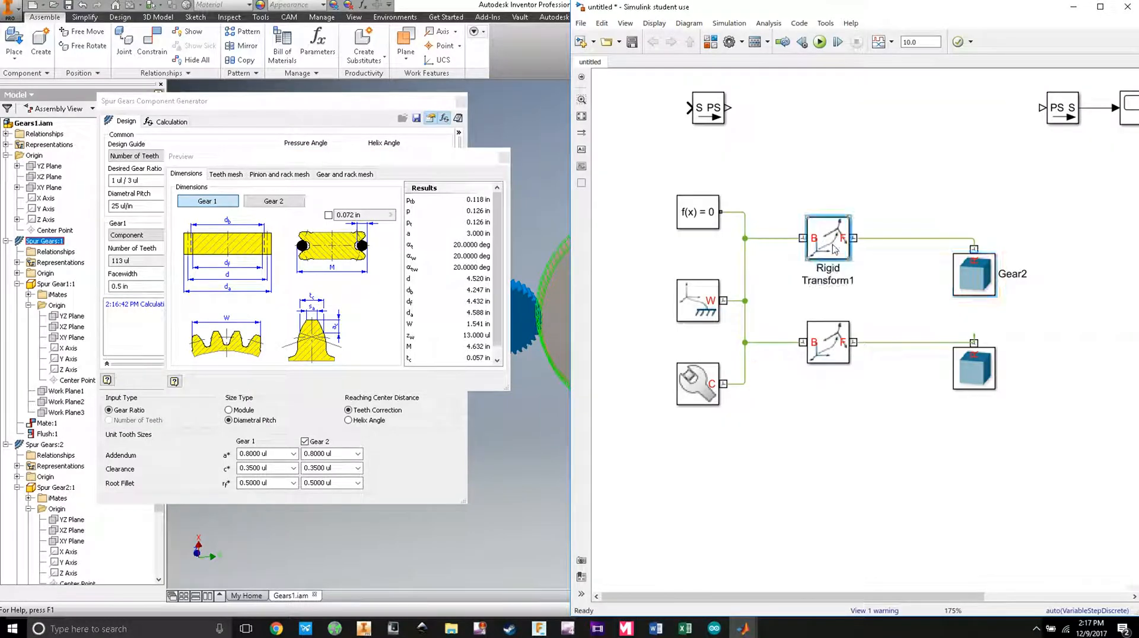
click(763, 362)
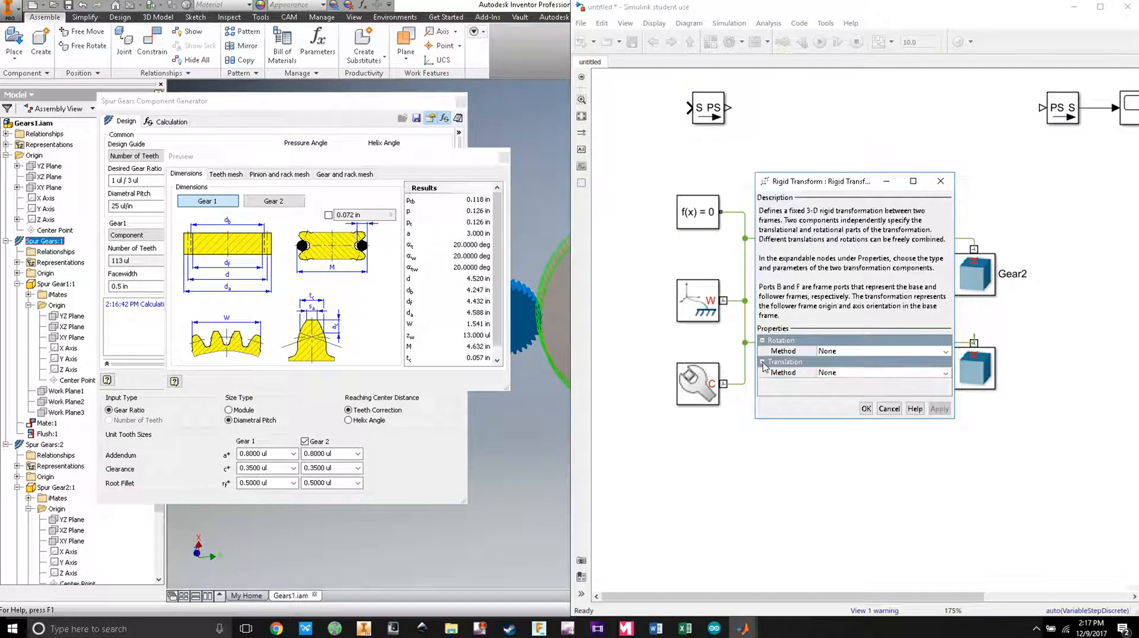
click(860, 373)
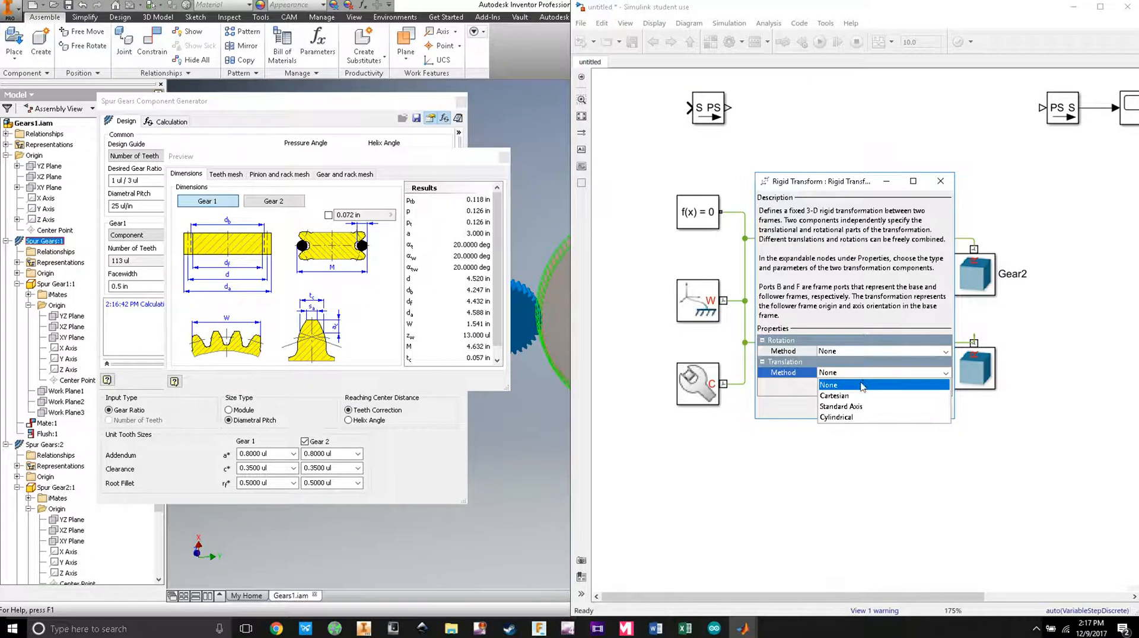
click(842, 407)
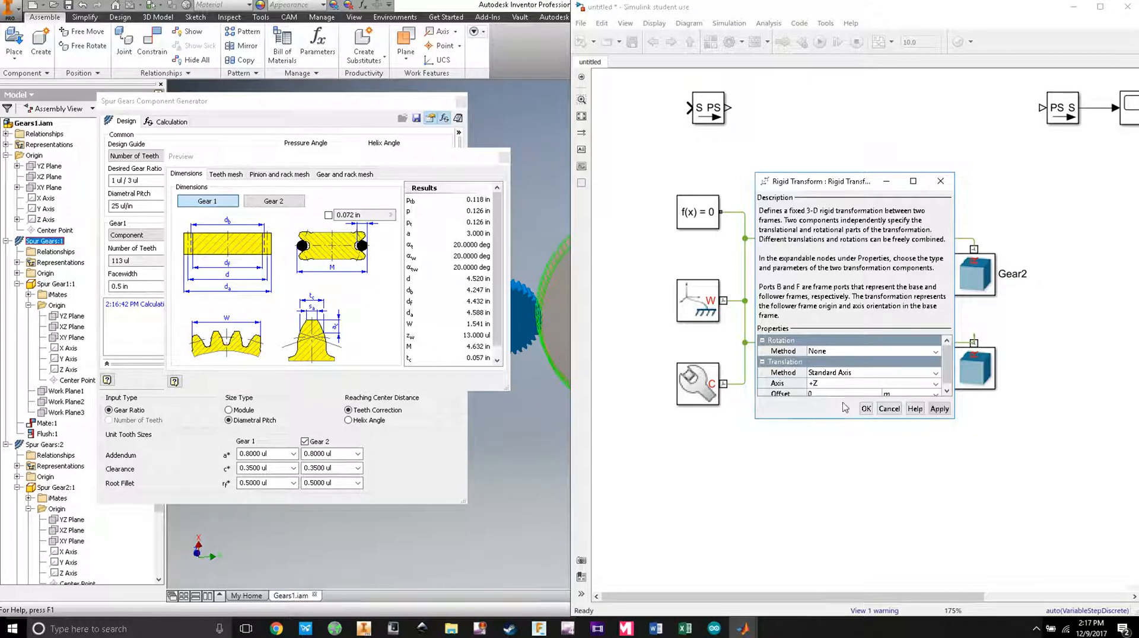
click(812, 375)
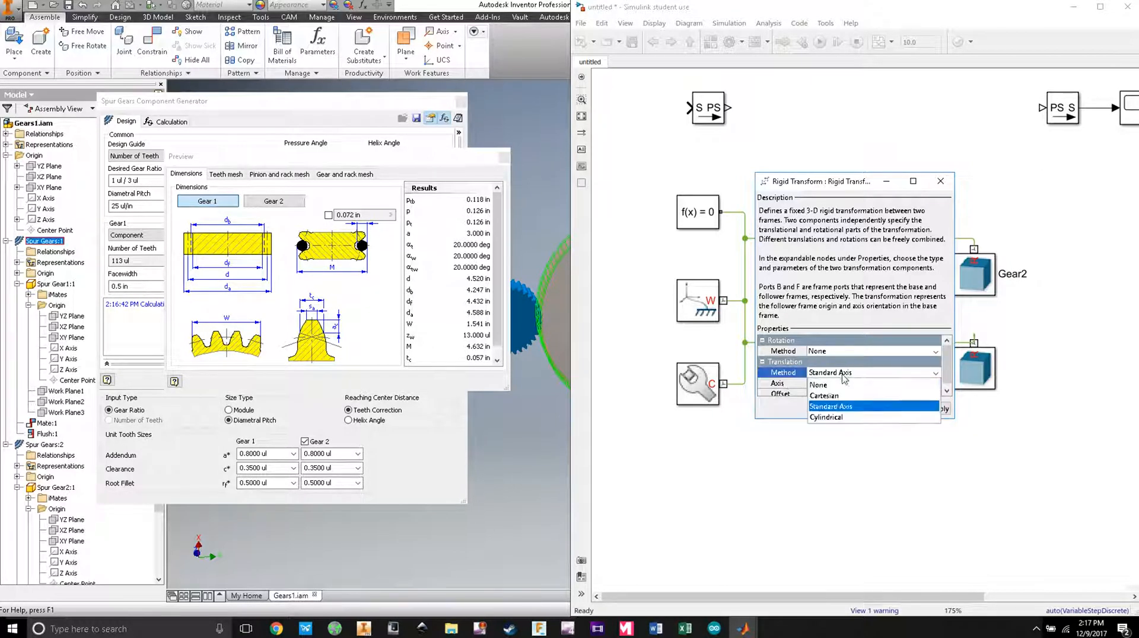
click(831, 411)
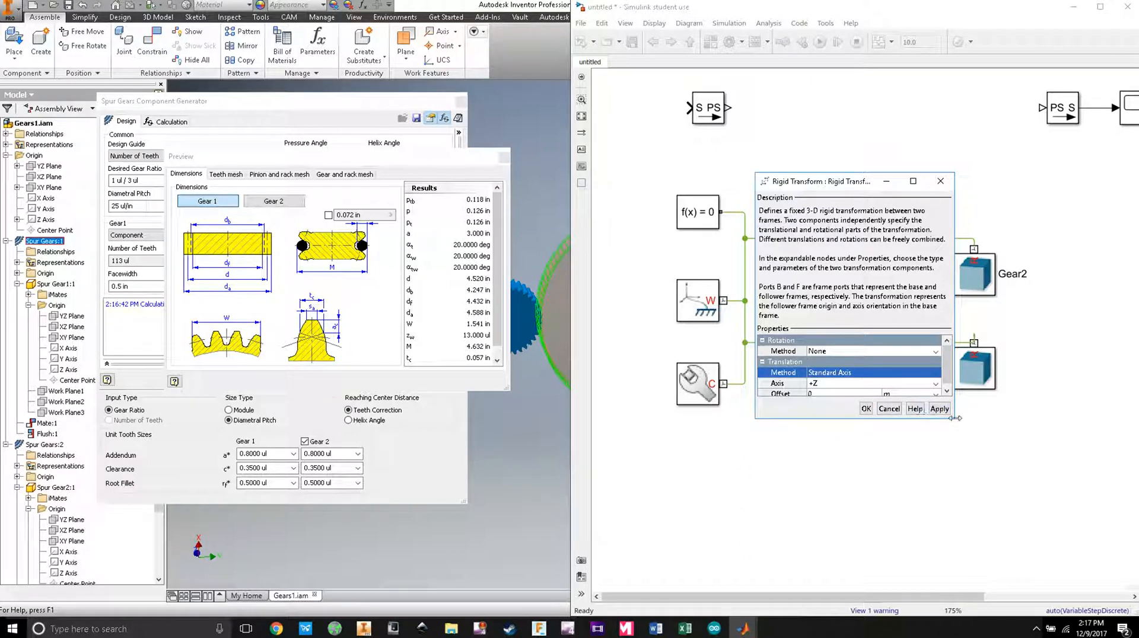
drag(952, 422, 990, 483)
click(878, 374)
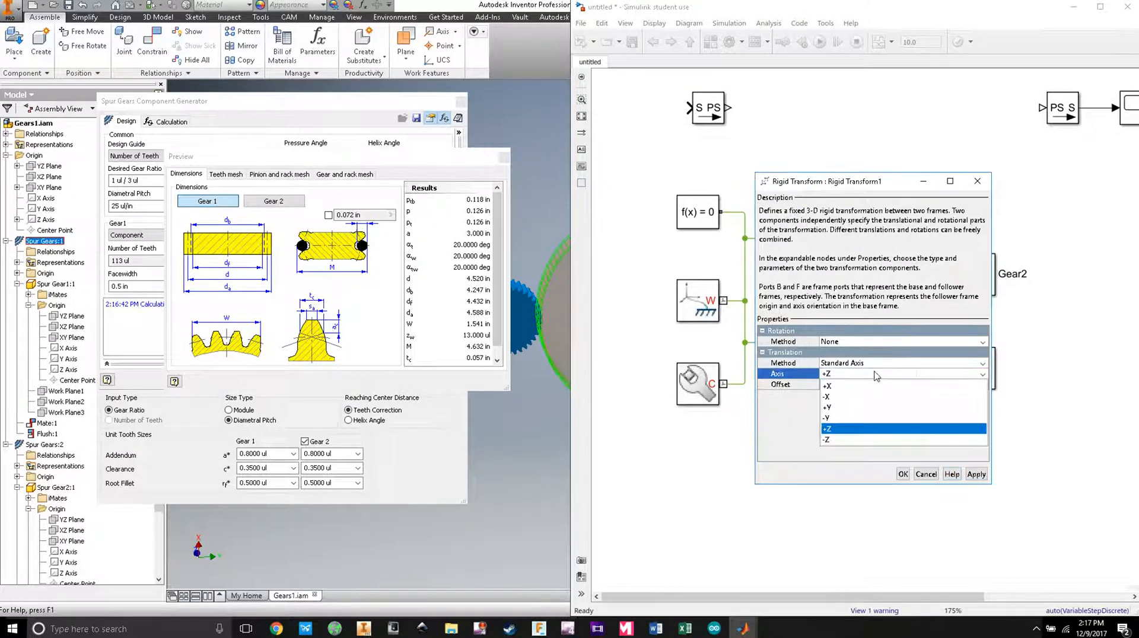
click(867, 386)
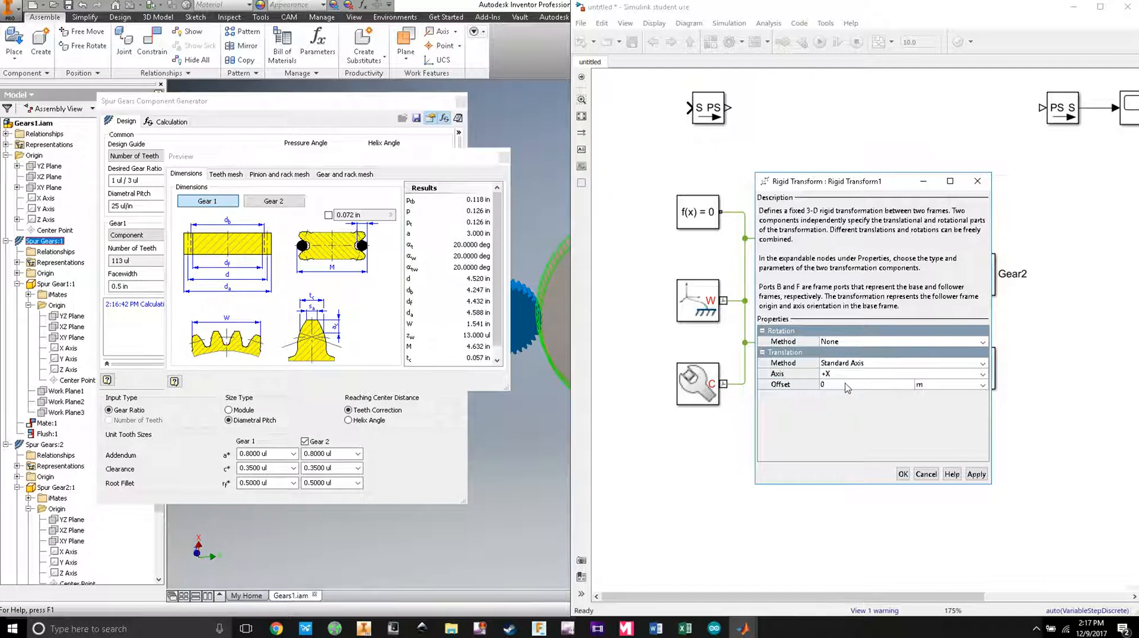
click(845, 385)
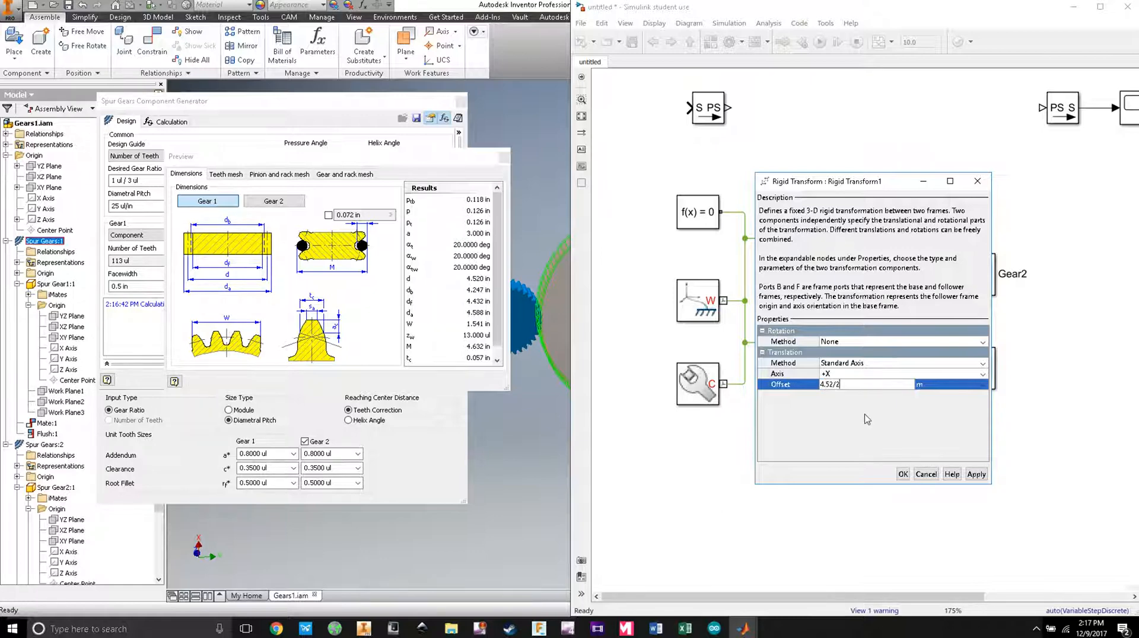
Step: Set Rigid Transform1's +X offset unit to inches (4.52/2 in) and close its dialog
click(945, 392)
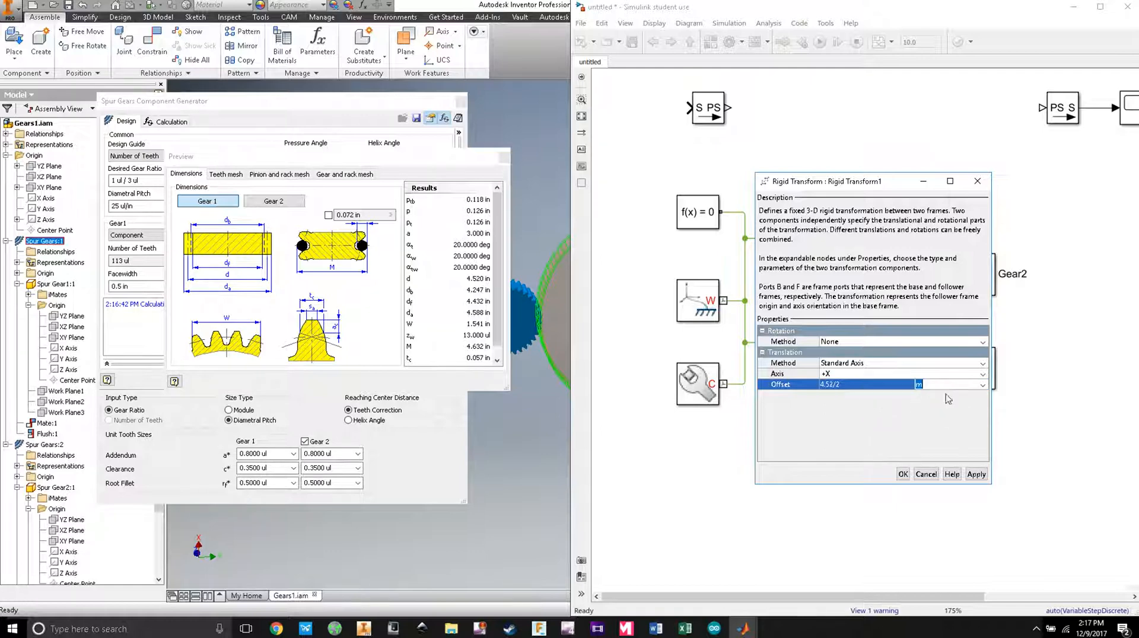
click(947, 397)
click(929, 439)
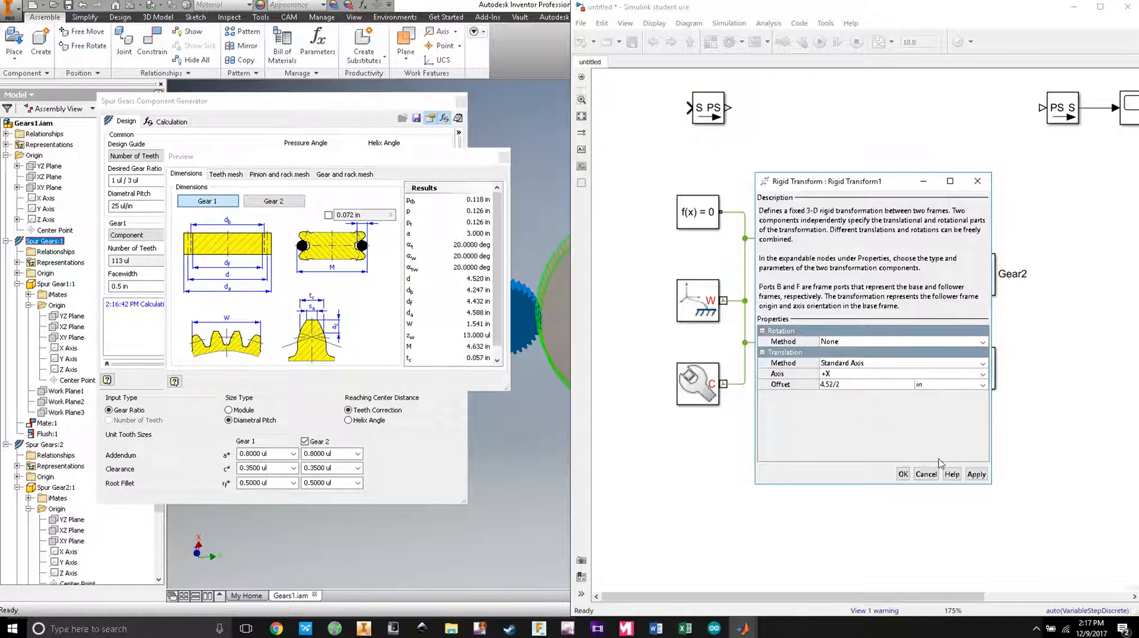
click(902, 473)
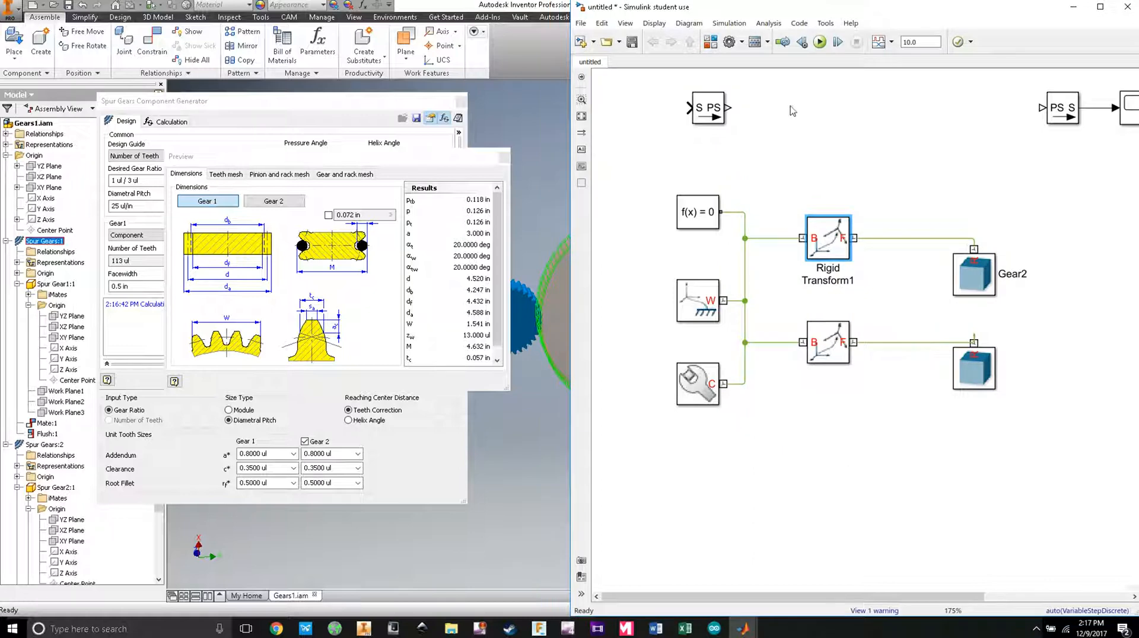
Step: Run the simulation and orbit Mechanics Explorer to view the overlapping blue and orange gears
click(820, 41)
mouse_move(748, 632)
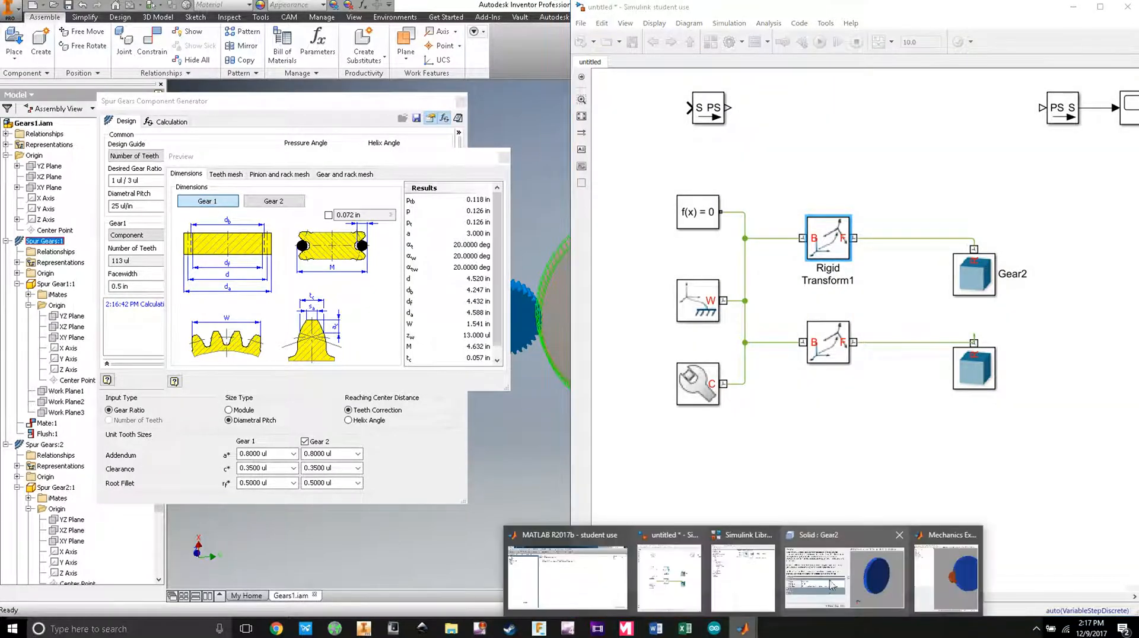
click(933, 568)
drag(457, 261, 558, 283)
drag(446, 303, 564, 333)
drag(386, 260, 333, 258)
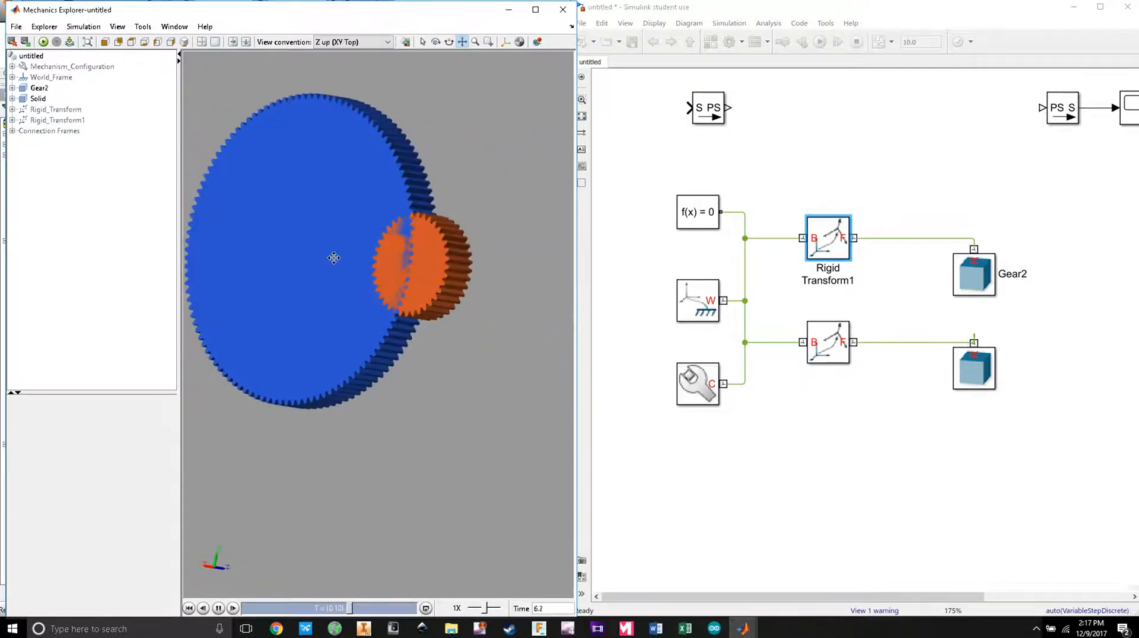
mouse_move(255, 519)
mouse_down()
mouse_move(222, 570)
mouse_move(243, 546)
mouse_up()
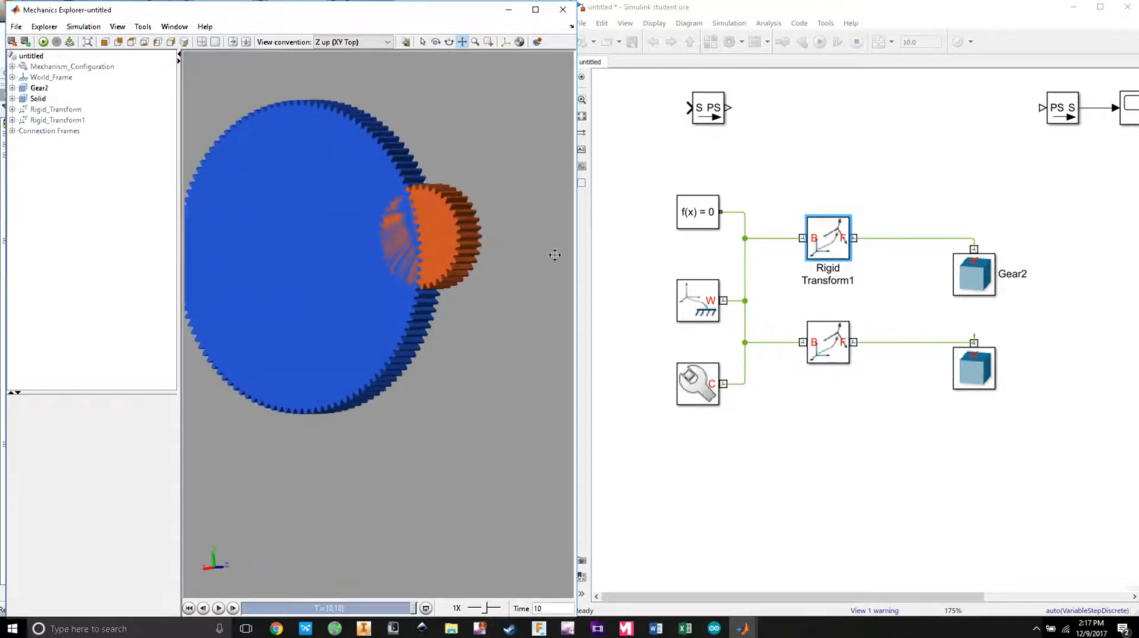
Step: Check the lower Solid block's parameters, then bring Inventor's gear generator back
double_click(972, 367)
click(786, 256)
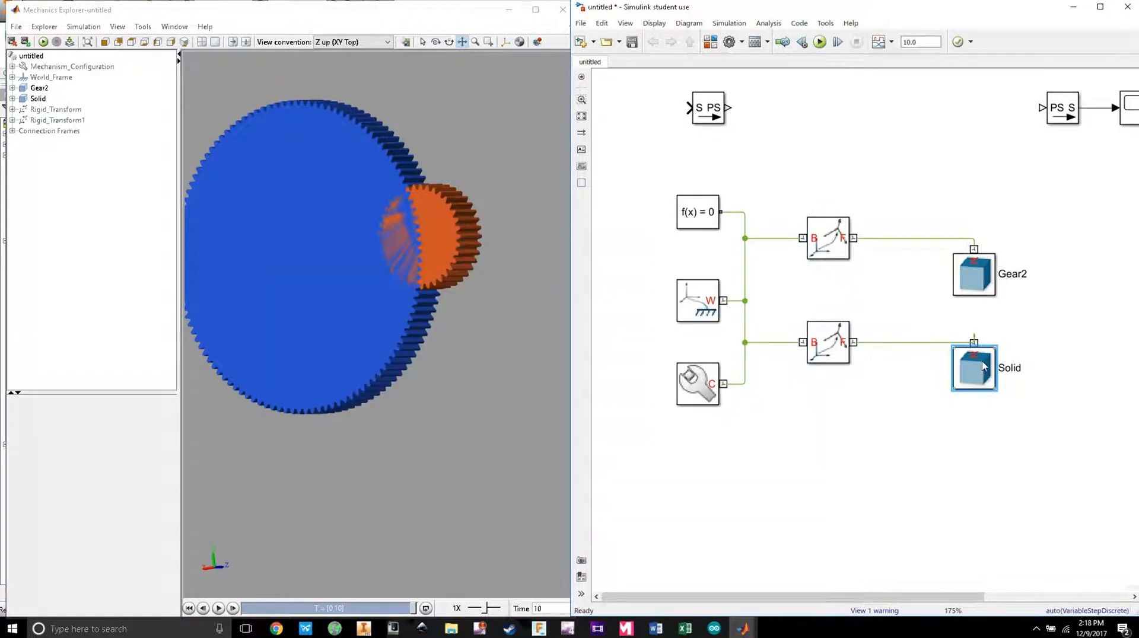
click(937, 411)
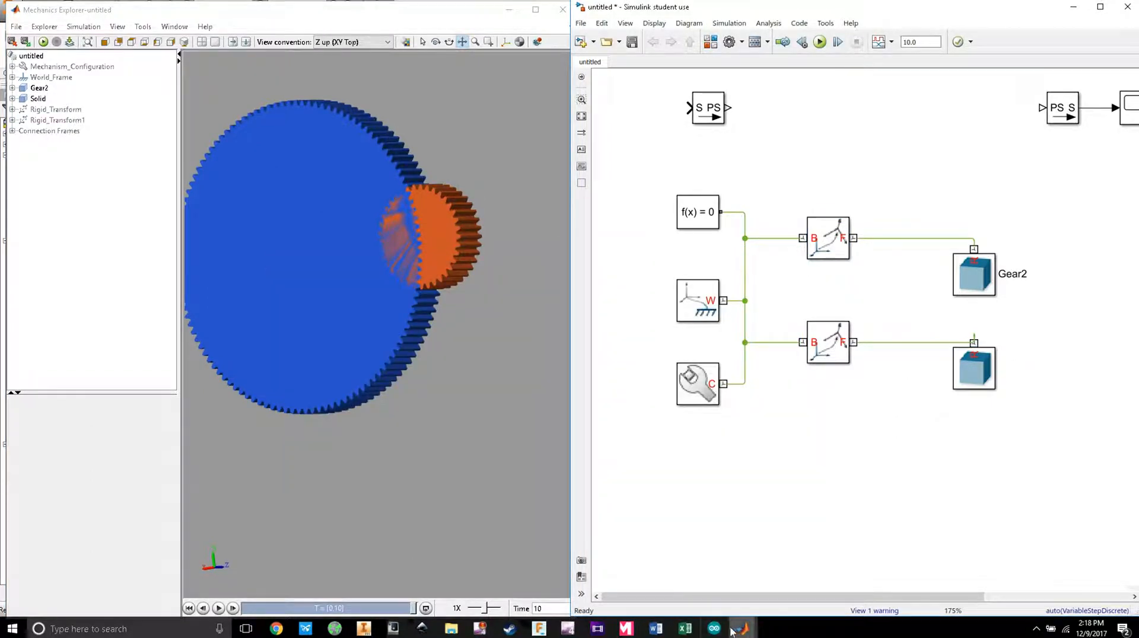
click(393, 630)
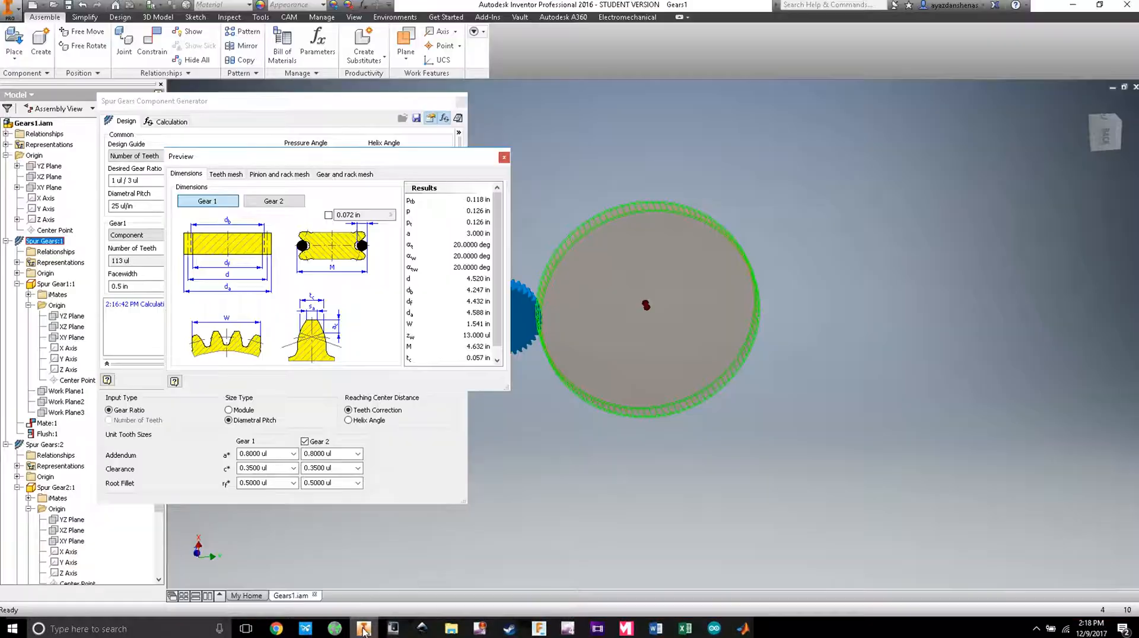
Step: Show Gear 2's results (pitch diameter 1.480 in), check the Gear2 solid, and return to Simulink
click(273, 201)
drag(405, 159, 293, 156)
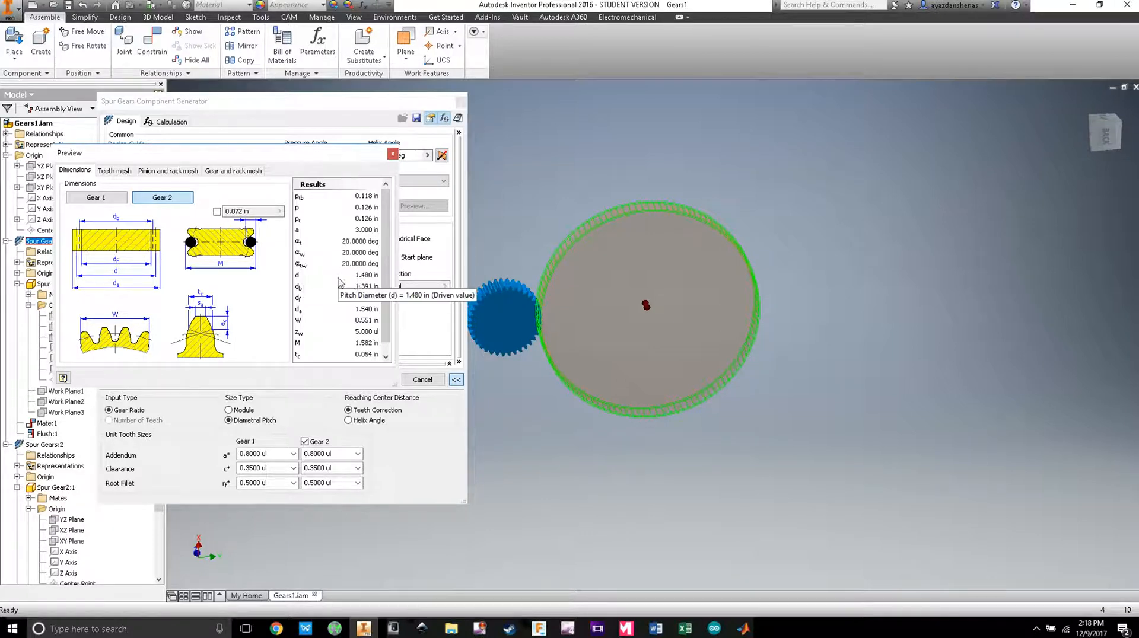
mouse_move(744, 629)
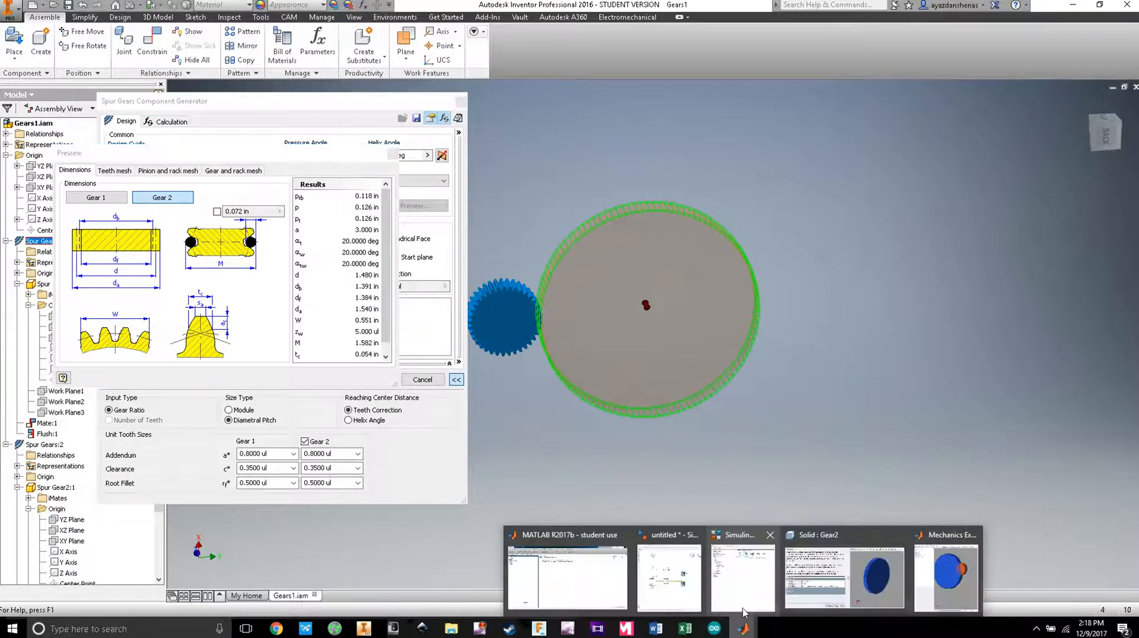
click(844, 578)
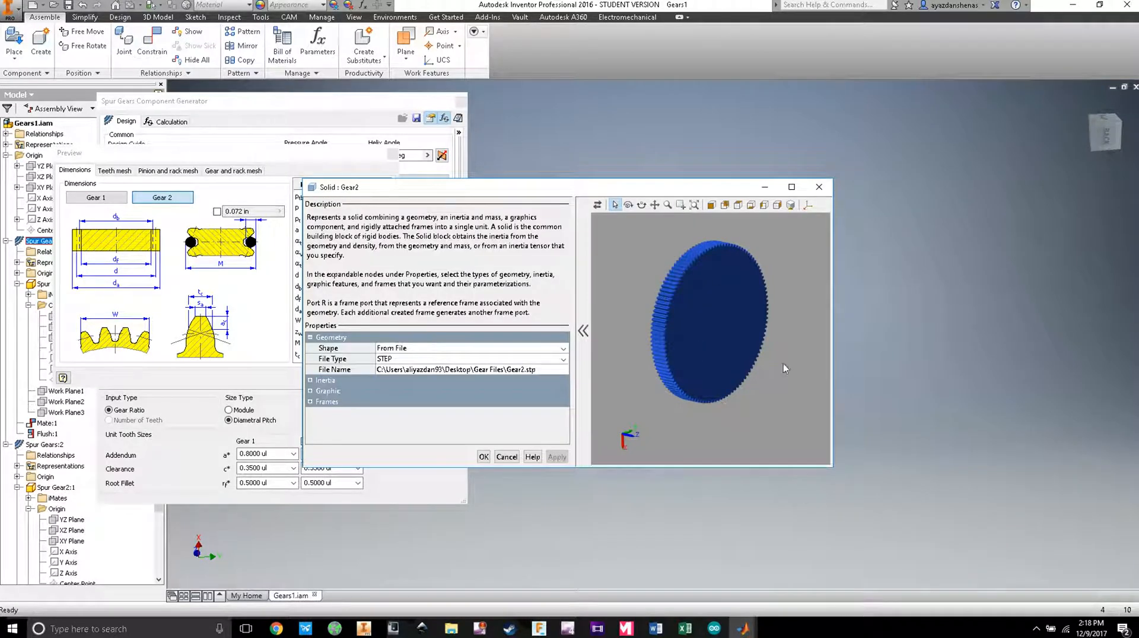
click(819, 187)
mouse_move(744, 628)
click(734, 578)
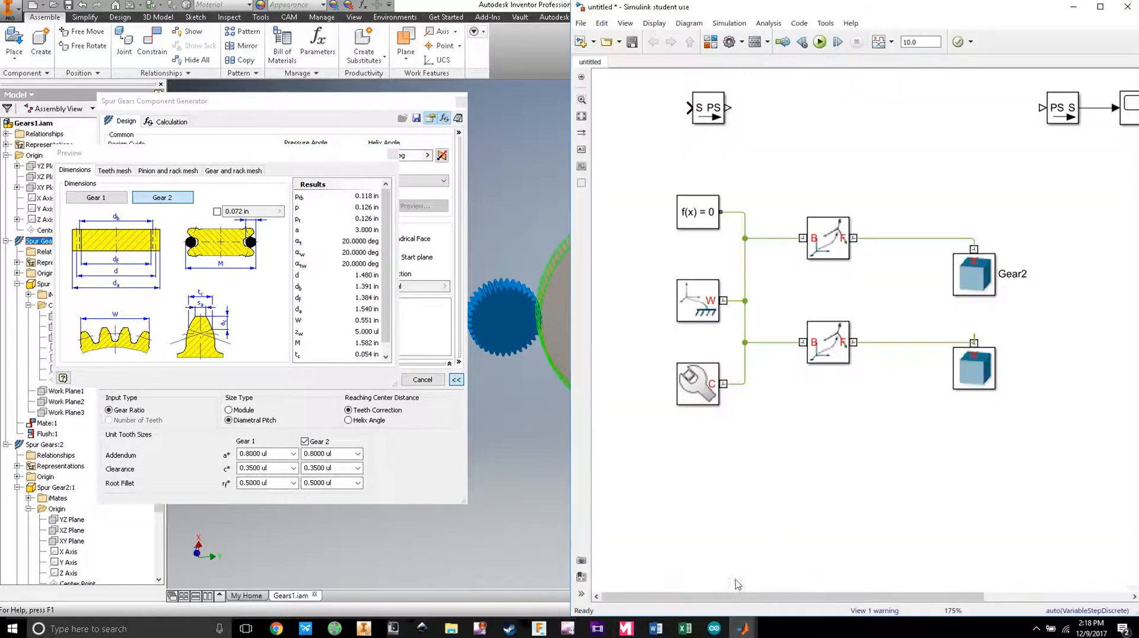
Step: Set the lower Rigid Transform's translation to Standard Axis along -X
double_click(820, 362)
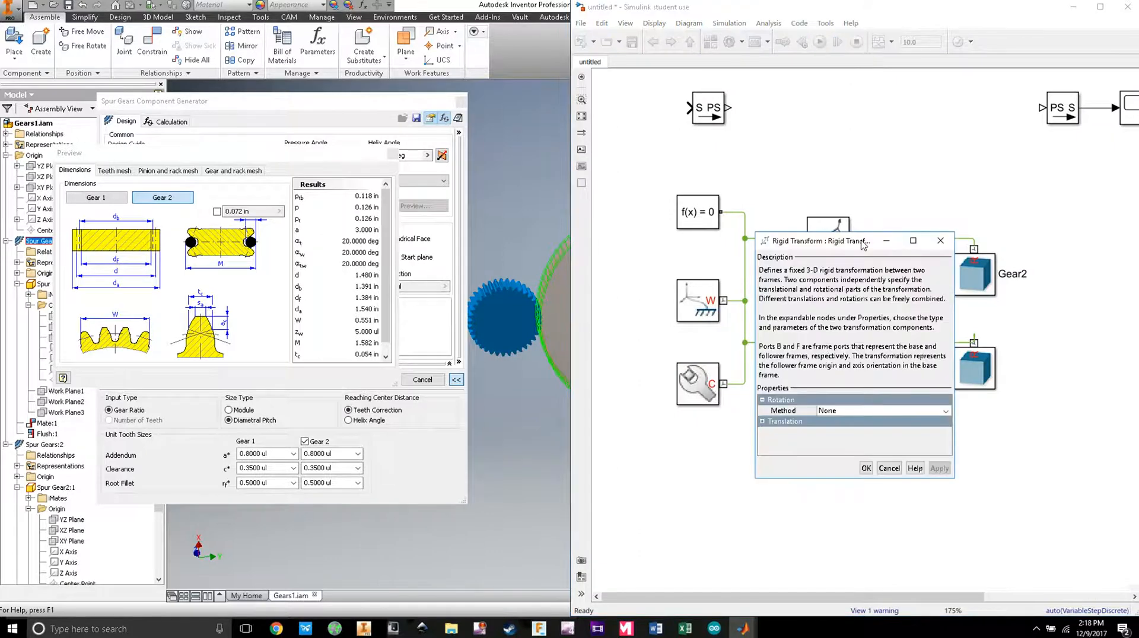
drag(863, 245, 832, 97)
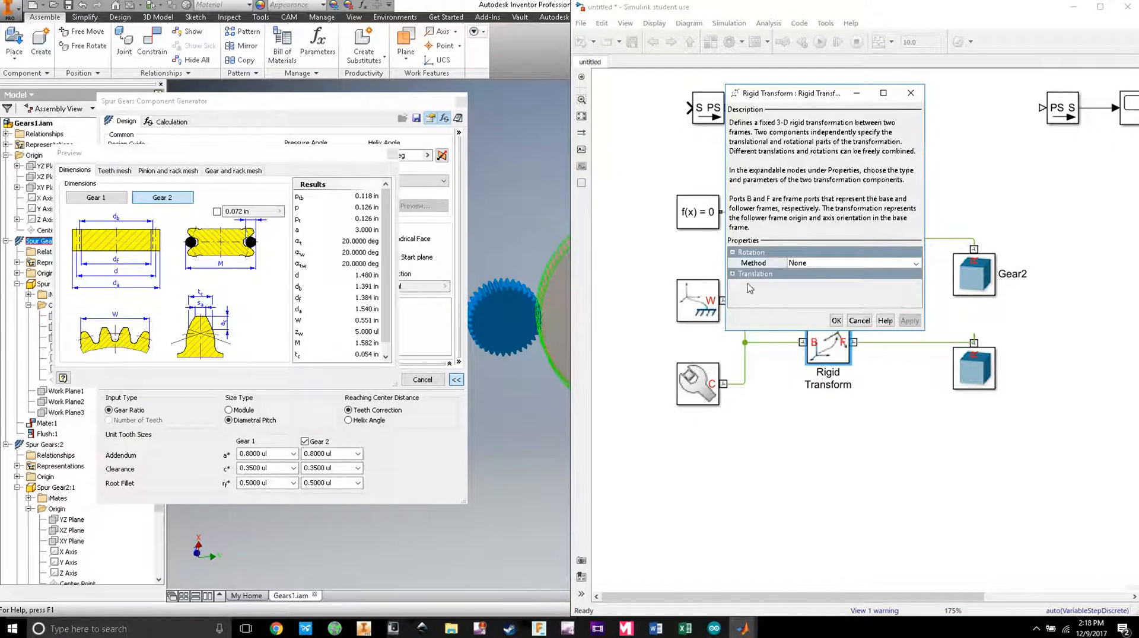
click(733, 274)
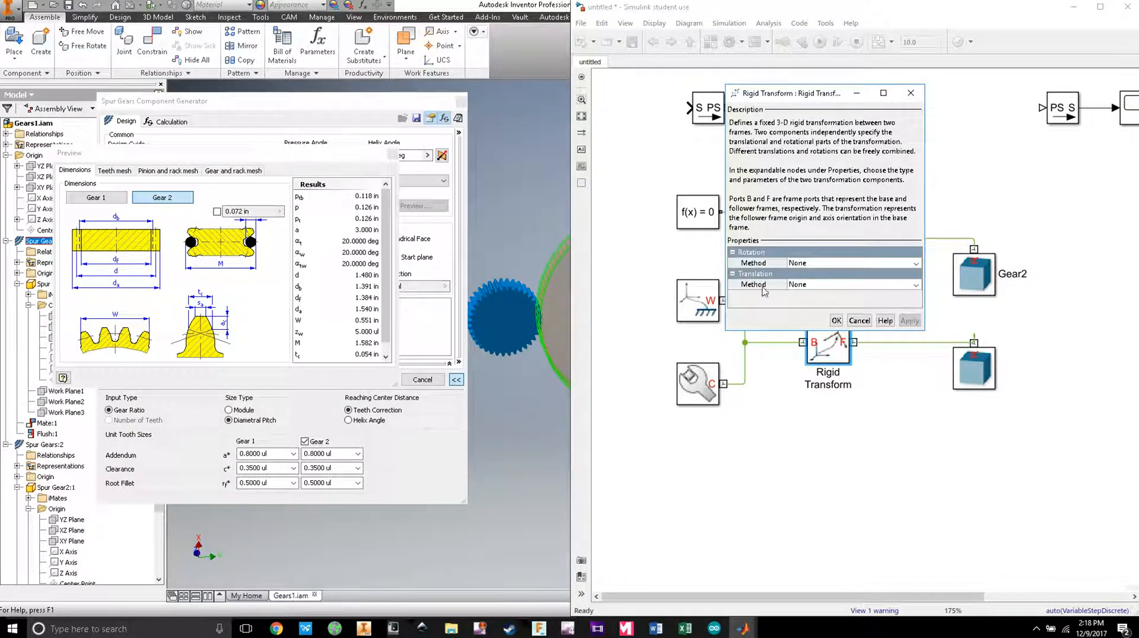
click(820, 289)
click(814, 301)
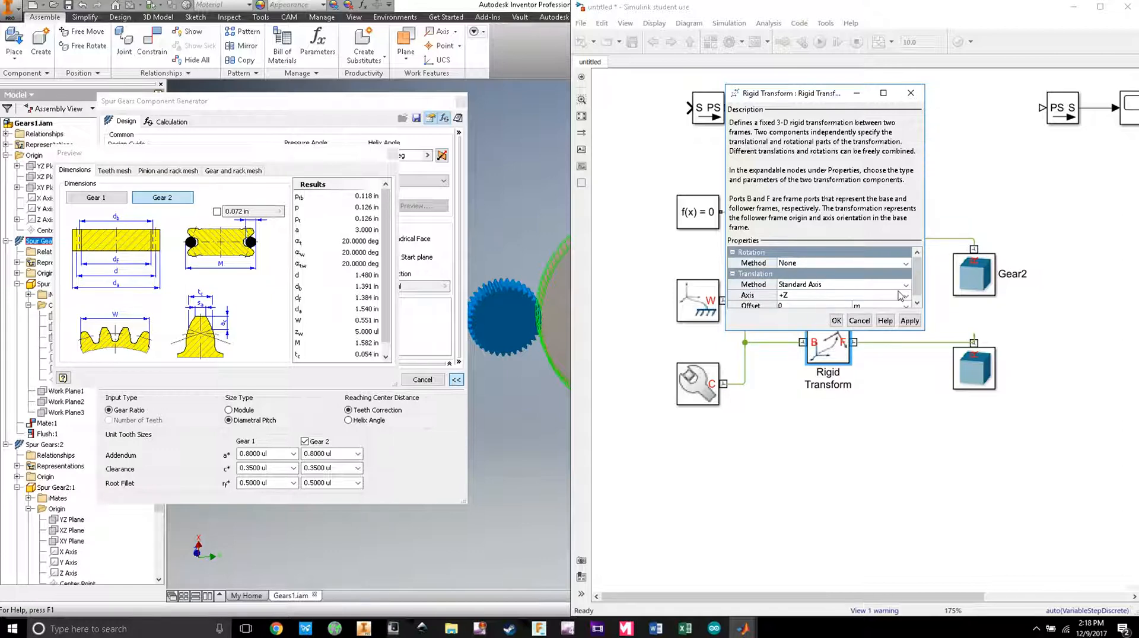
click(901, 296)
click(825, 293)
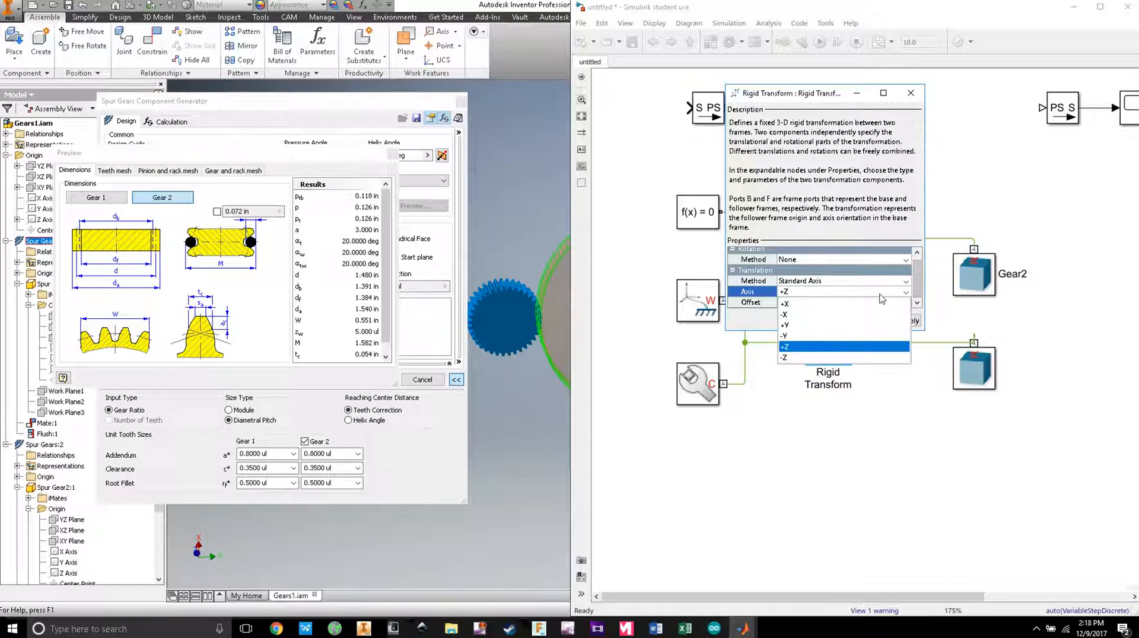
click(798, 314)
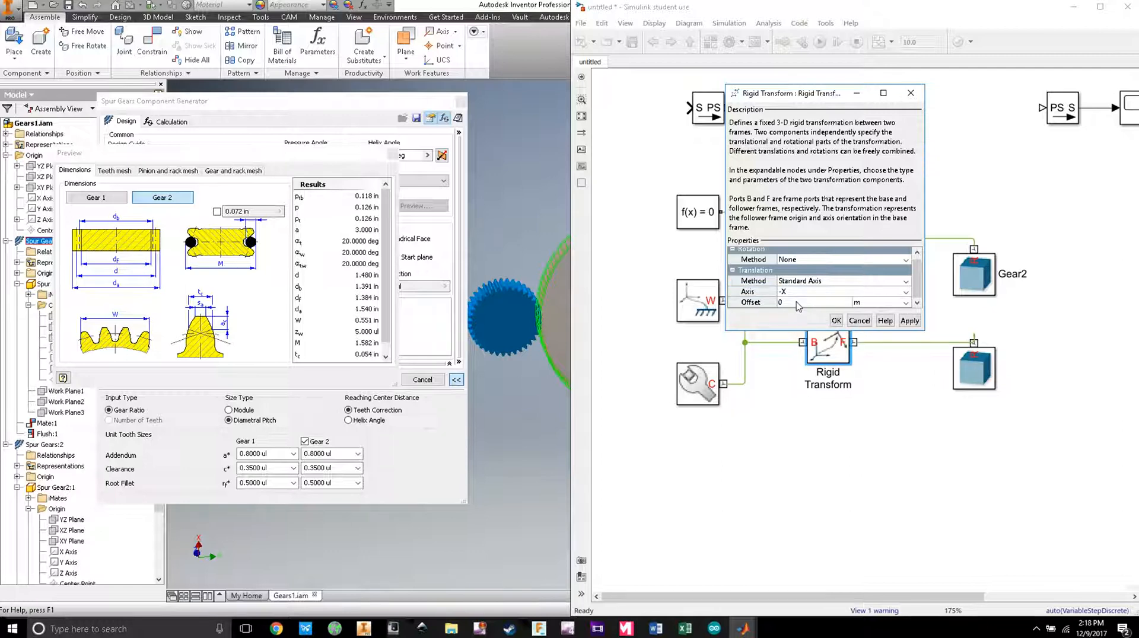
Step: Set the translation offset to 1.48/2 in, confirm, and rerun the simulation
click(797, 304)
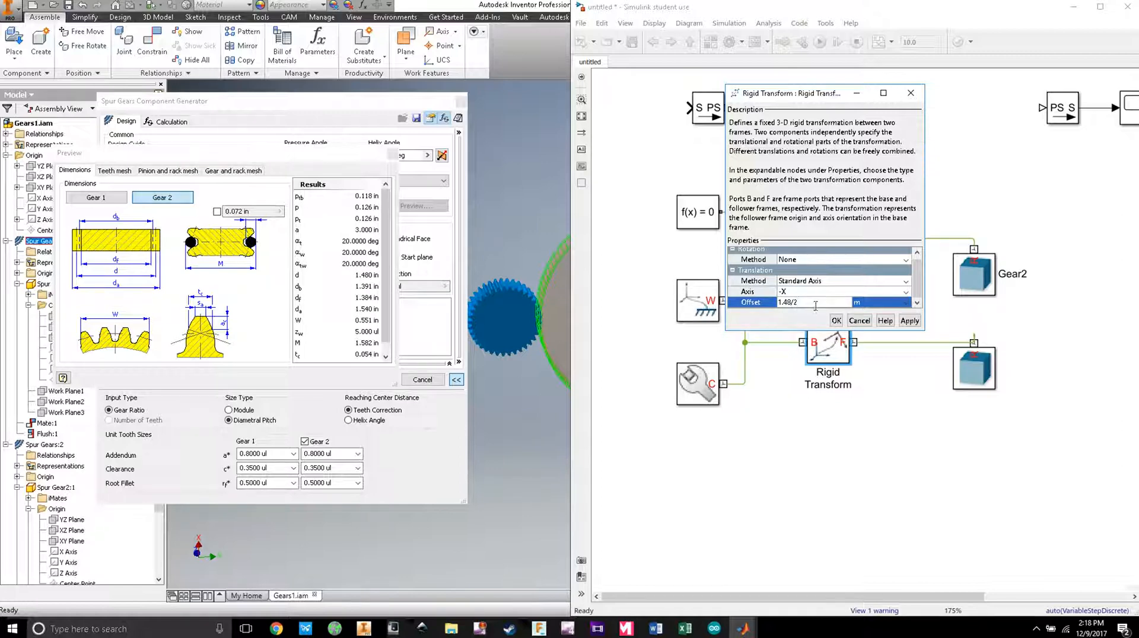
click(911, 304)
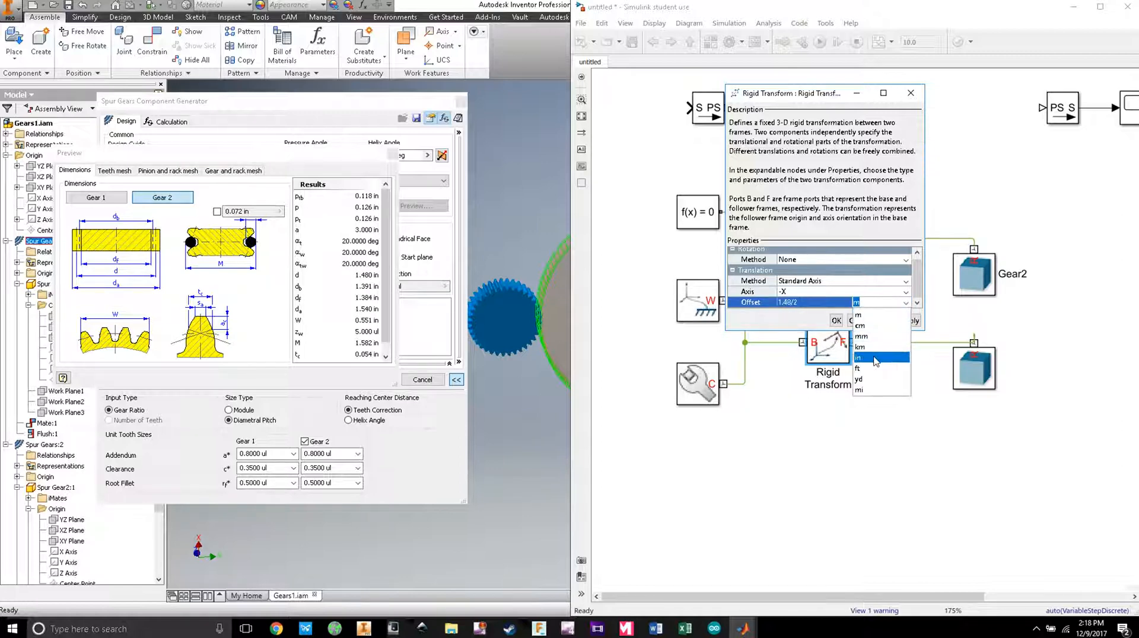
click(883, 351)
click(836, 321)
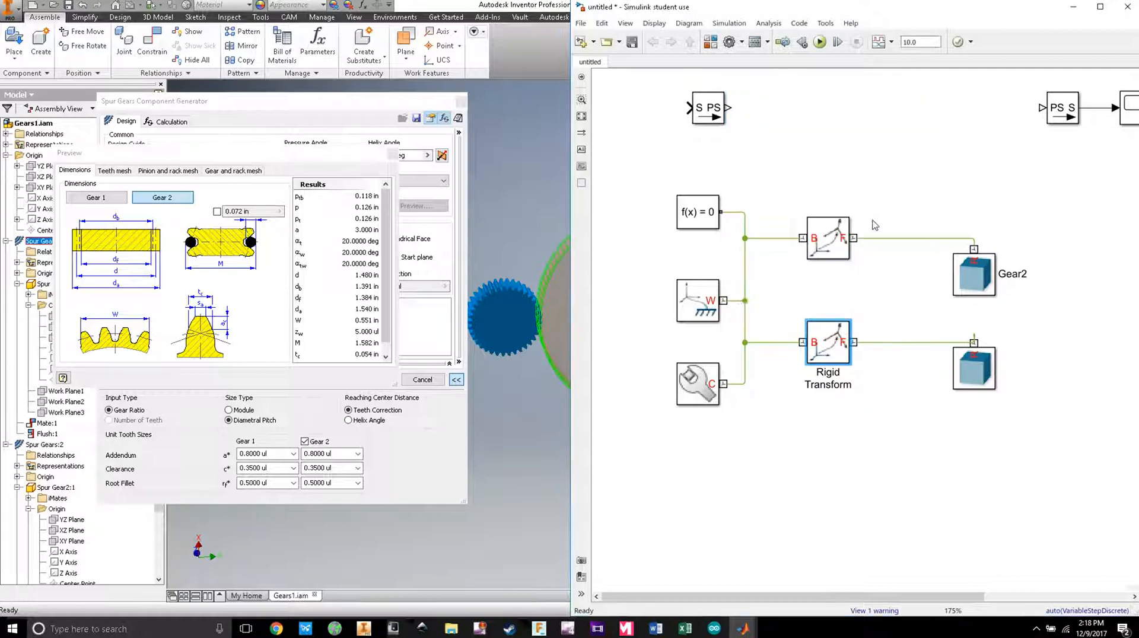
click(820, 41)
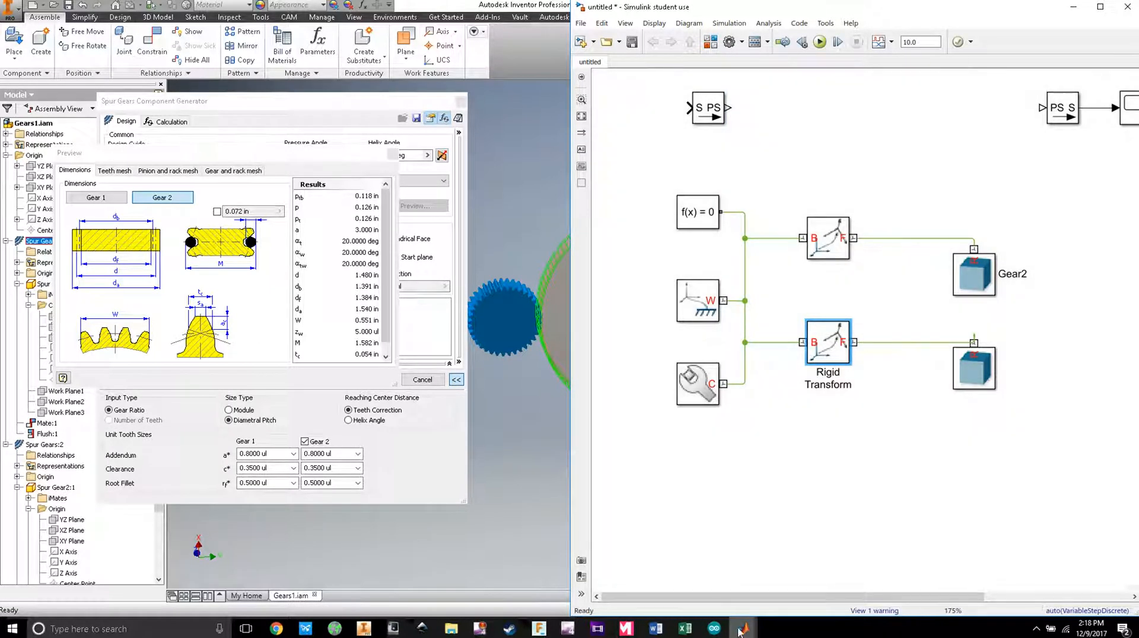
Step: Zoom and tilt Mechanics Explorer onto the meshing gear teeth, then reopen the Rigid Transform's parameters
mouse_move(743, 628)
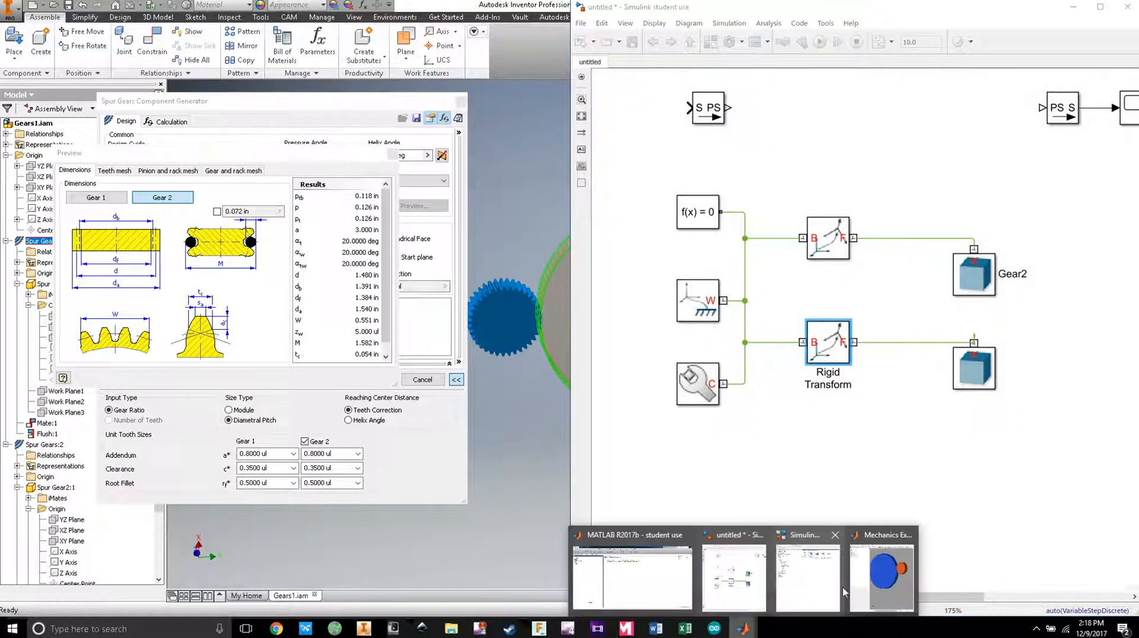
click(889, 573)
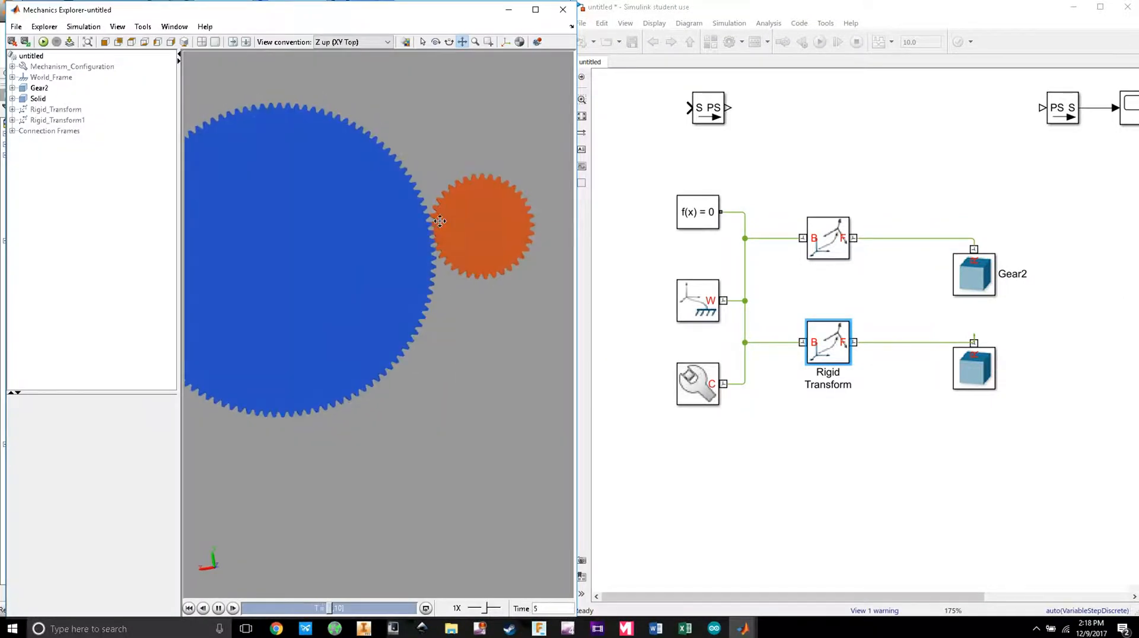
scroll(440, 327, up, 6)
mouse_move(431, 240)
mouse_down()
mouse_move(424, 226)
mouse_move(437, 237)
mouse_move(401, 235)
mouse_up()
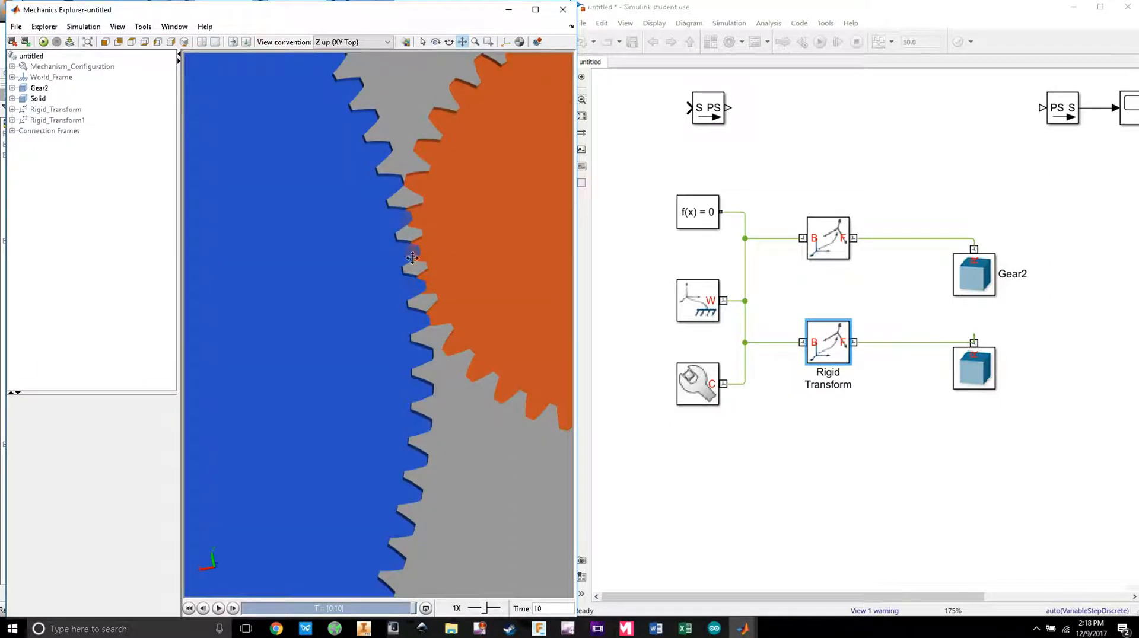
double_click(833, 359)
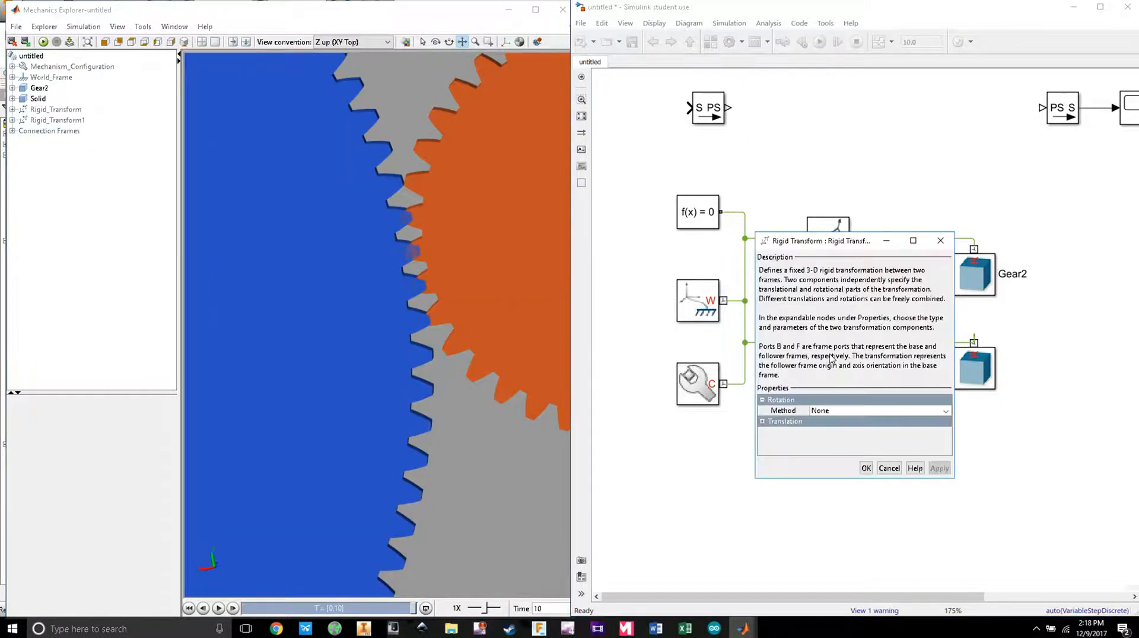
Step: Reopen the lower Rigid Transform and set its rotation method to Standard Axis
click(940, 241)
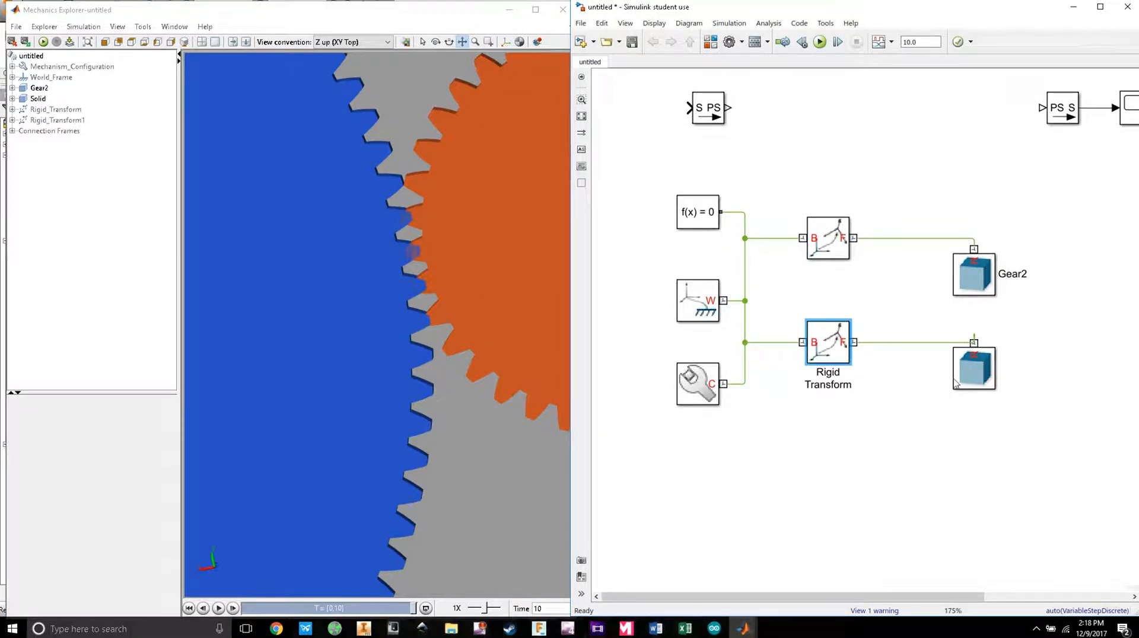
double_click(817, 349)
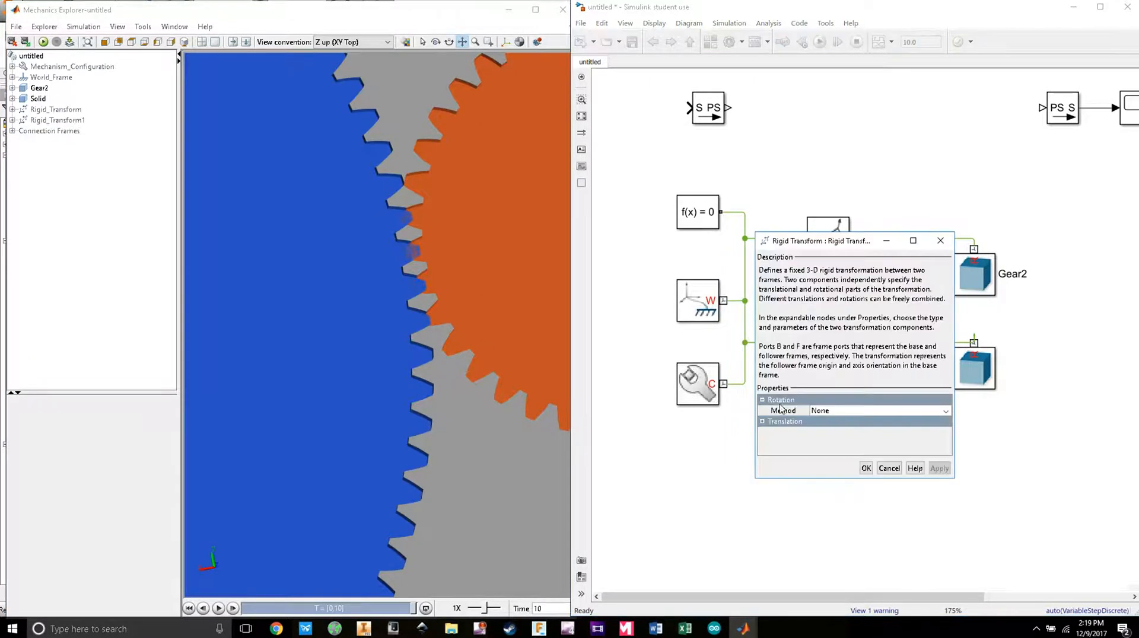
click(864, 413)
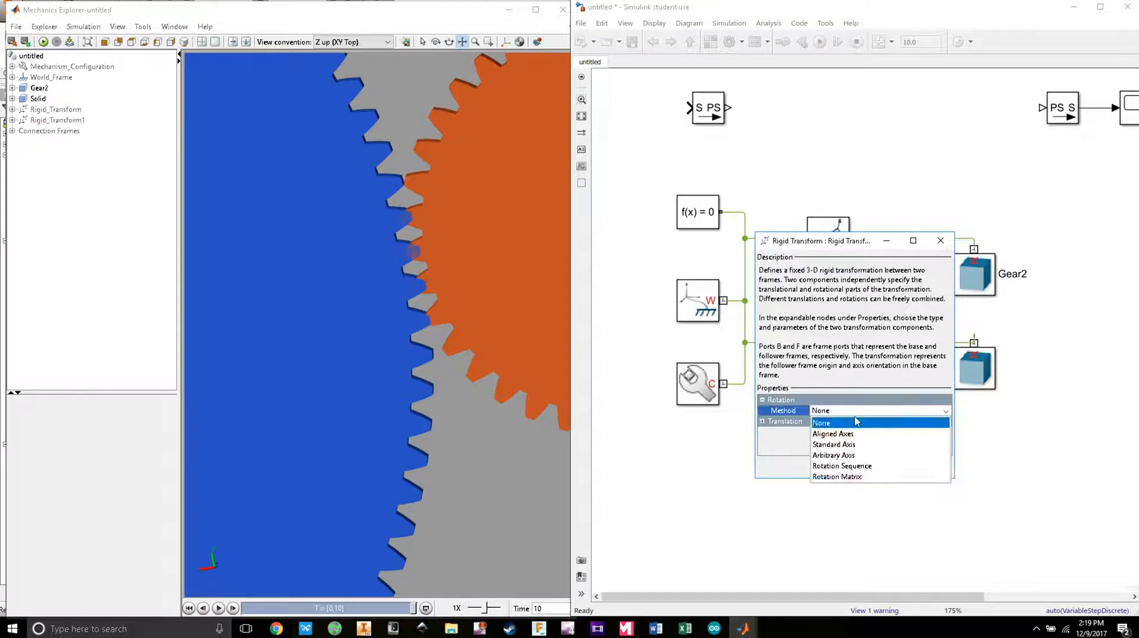
click(850, 444)
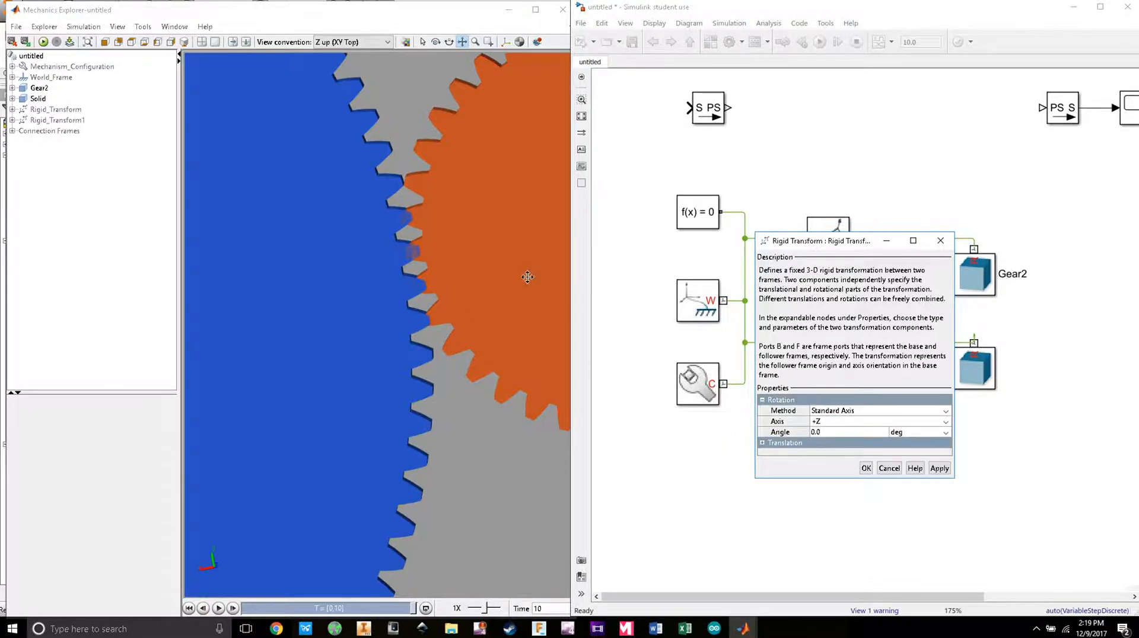
drag(277, 544, 202, 569)
drag(323, 566, 527, 261)
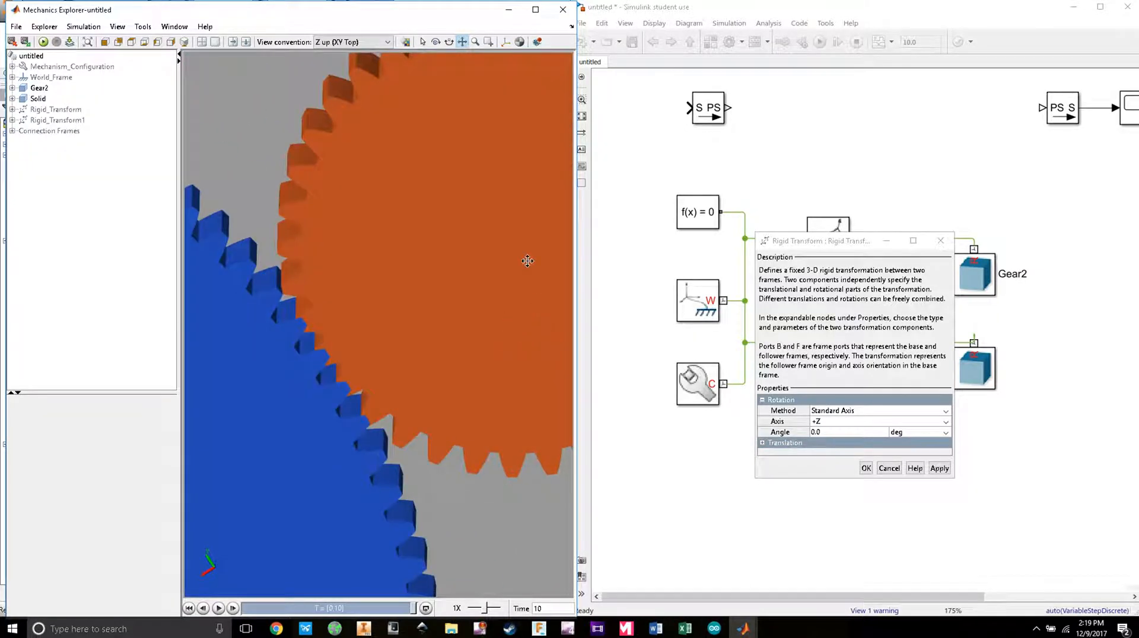
Step: Set the rotation angle to 6 deg about +Z, apply it, and rerun the simulation
click(839, 432)
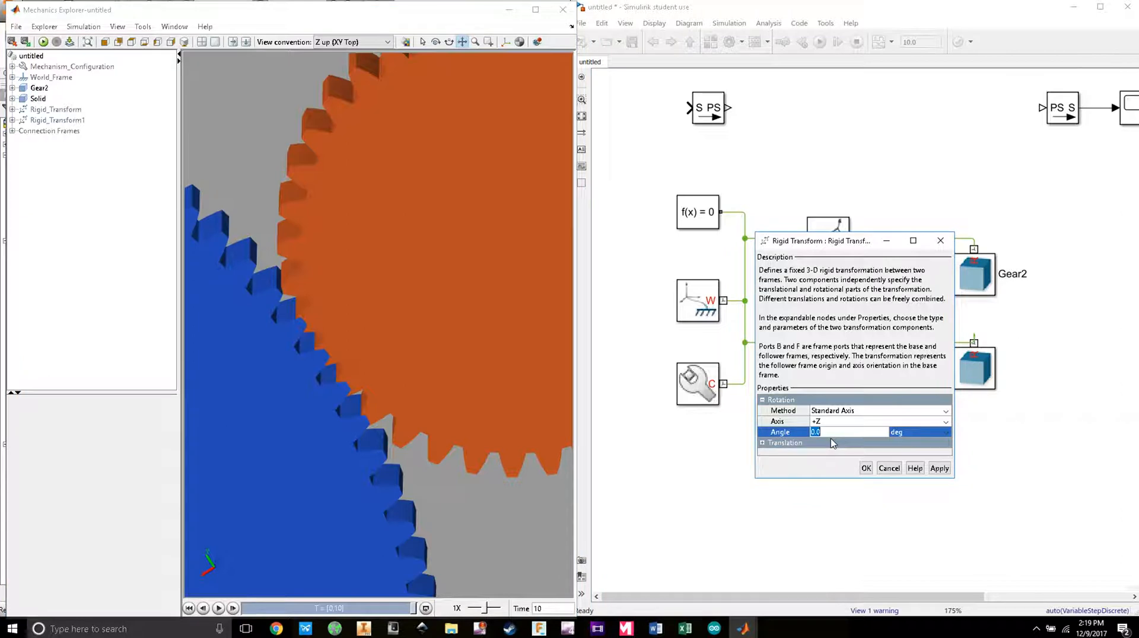
text(6)
click(939, 468)
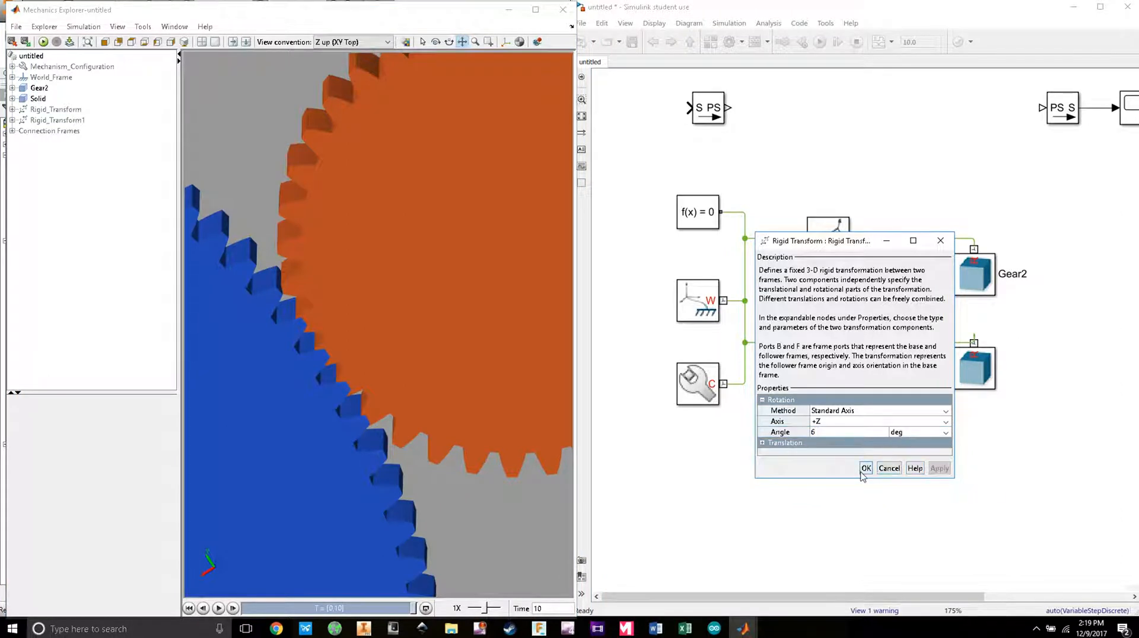
click(865, 468)
click(820, 41)
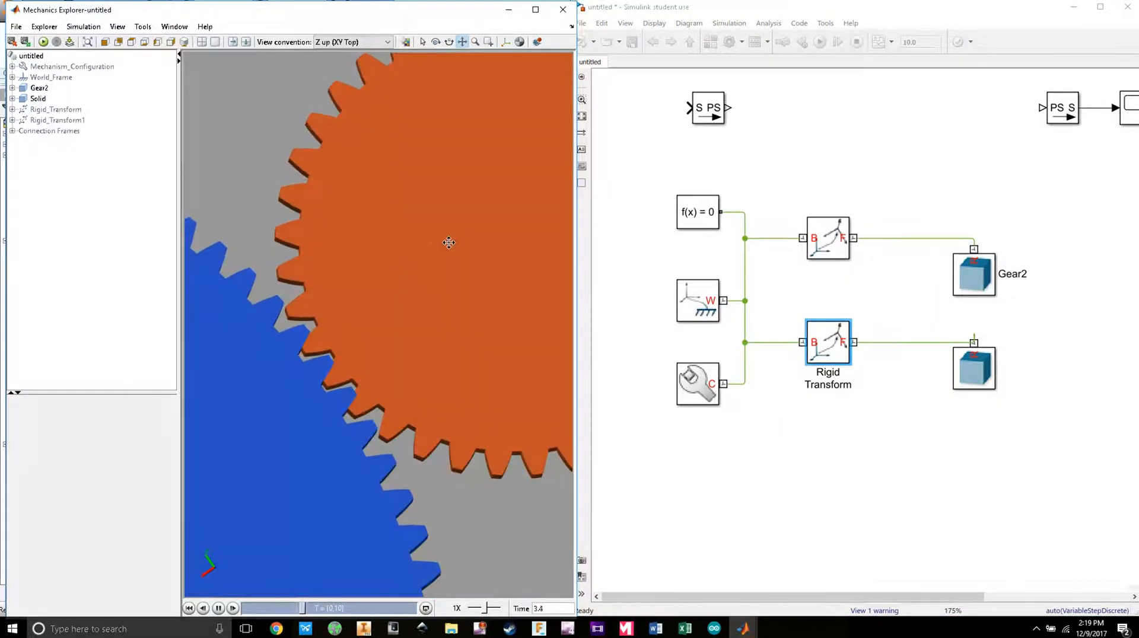
Step: Change the lower Rigid Transform's angle from 6 to 5 deg and rerun the simulation
click(830, 338)
double_click(830, 338)
click(820, 432)
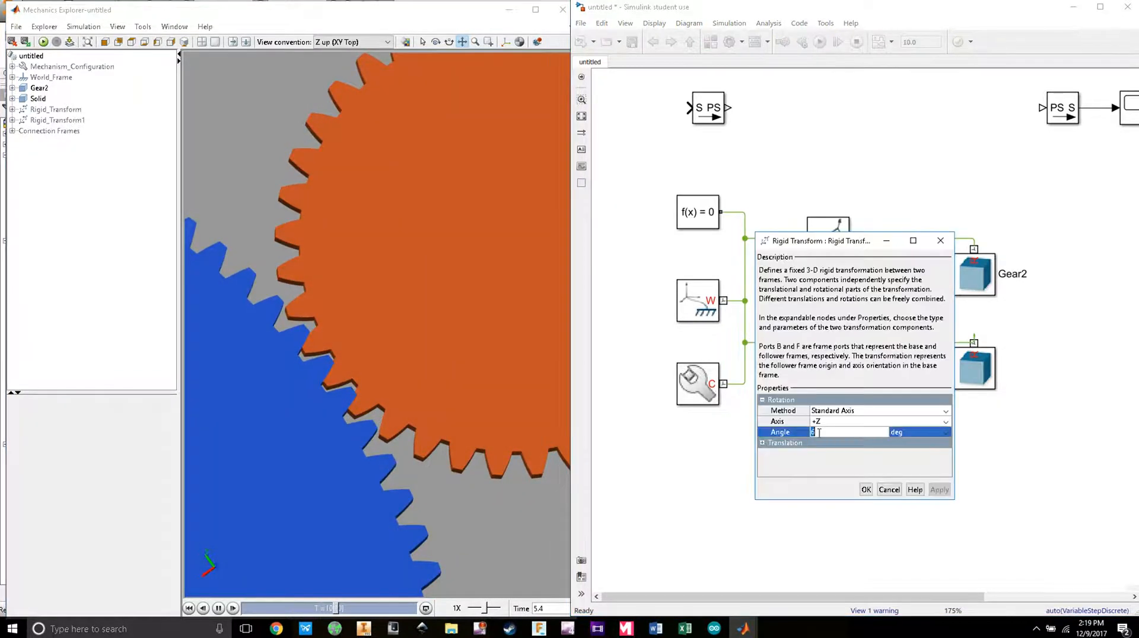
text(6)
key(BackSpace)
text(5)
click(866, 489)
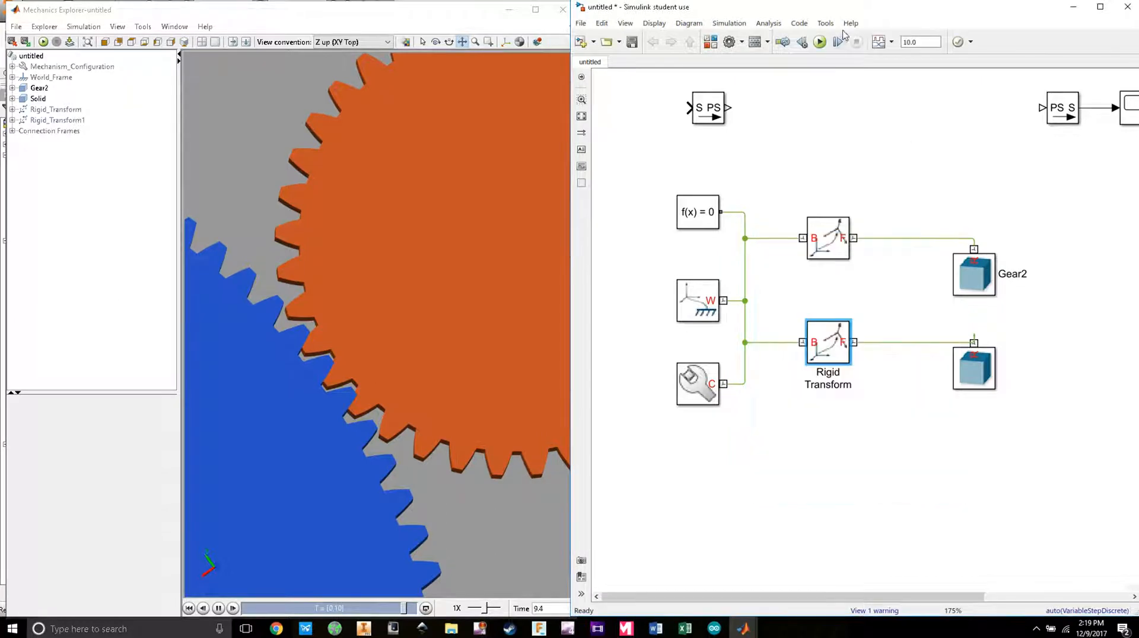
click(822, 45)
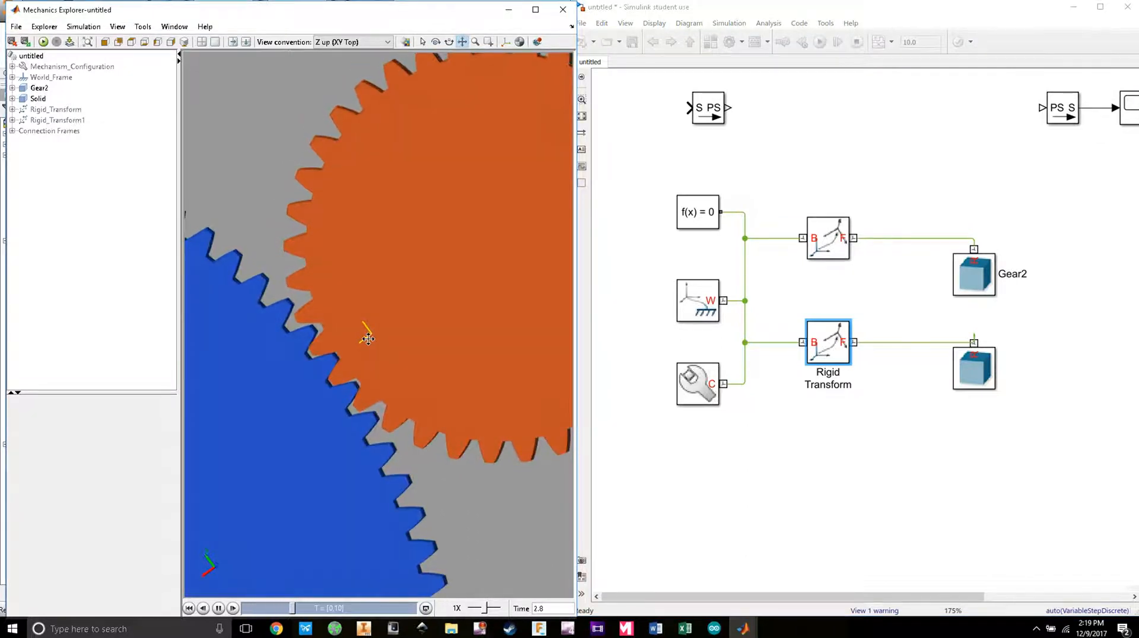
Step: Zoom and orbit the Mechanics Explorer view to inspect the blue and orange gear mesh
scroll(379, 350, up, 5)
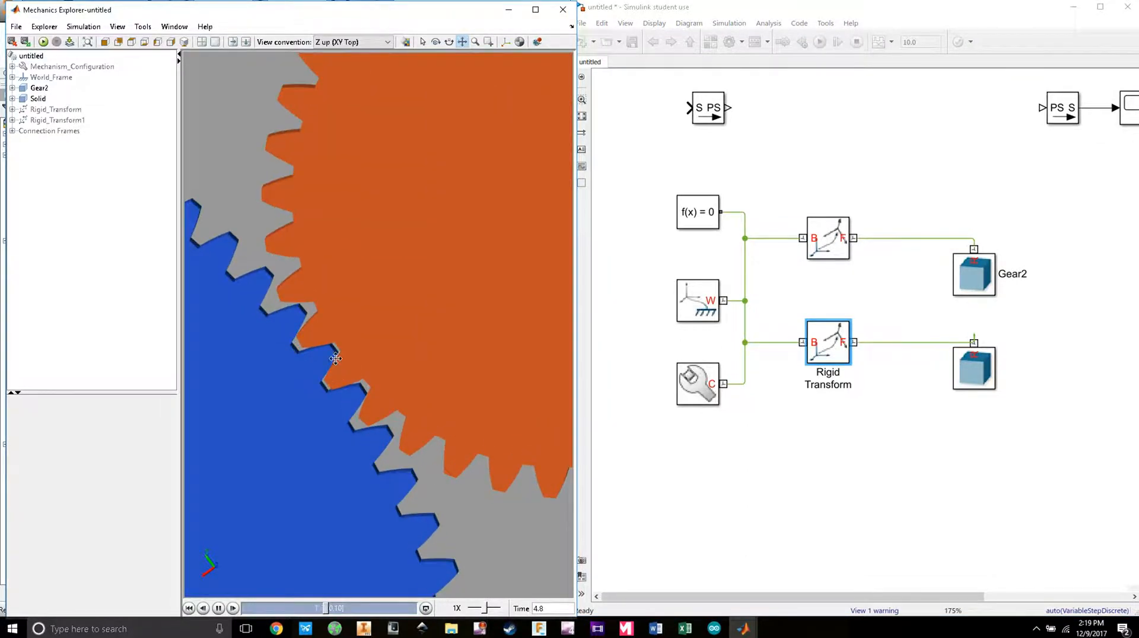
scroll(401, 379, down, 8)
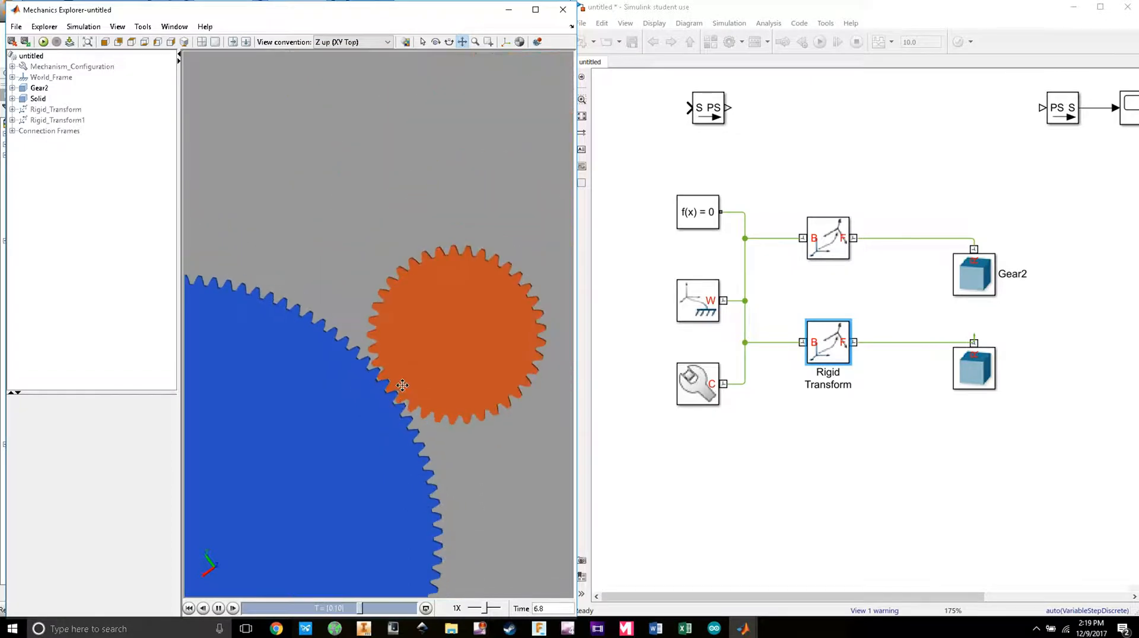
drag(400, 387, 435, 165)
drag(364, 302, 436, 178)
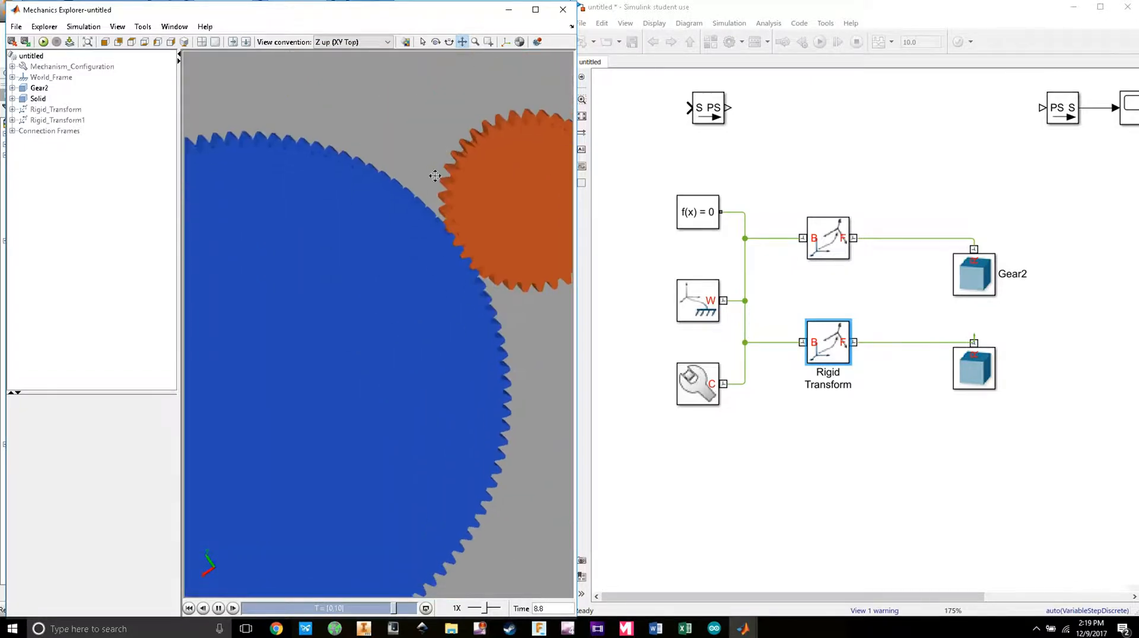
scroll(429, 237, down, 2)
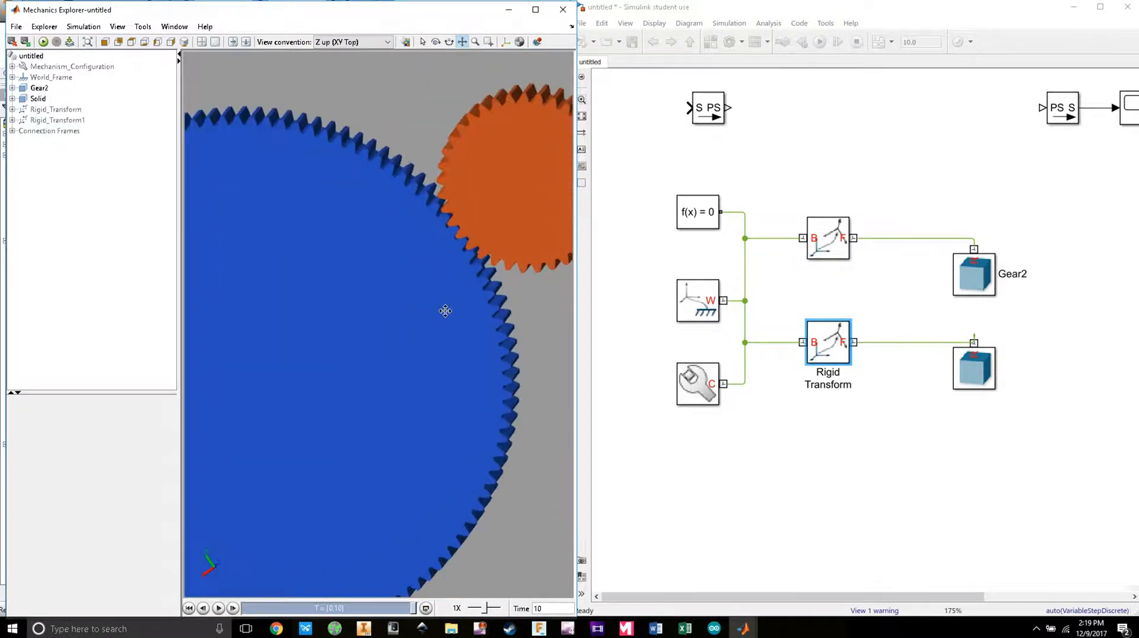
scroll(443, 315, down, 3)
drag(444, 329, 446, 312)
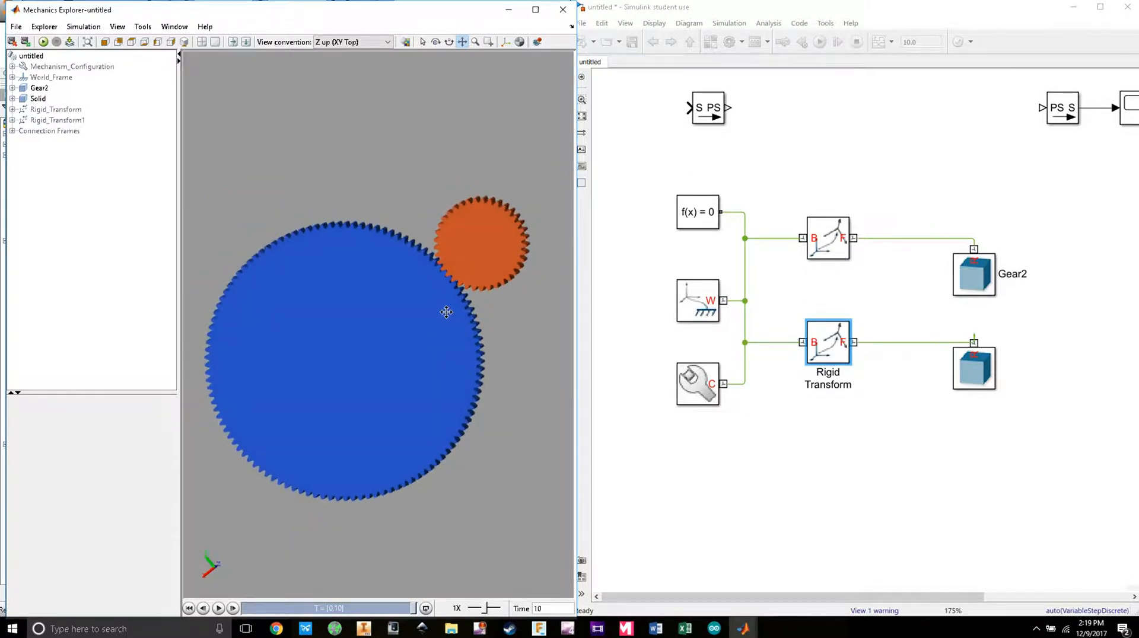
Step: Move the Gear2 and lower Solid blocks further right in the diagram
click(776, 459)
drag(978, 276, 1067, 265)
drag(981, 369, 1051, 384)
drag(298, 358, 312, 295)
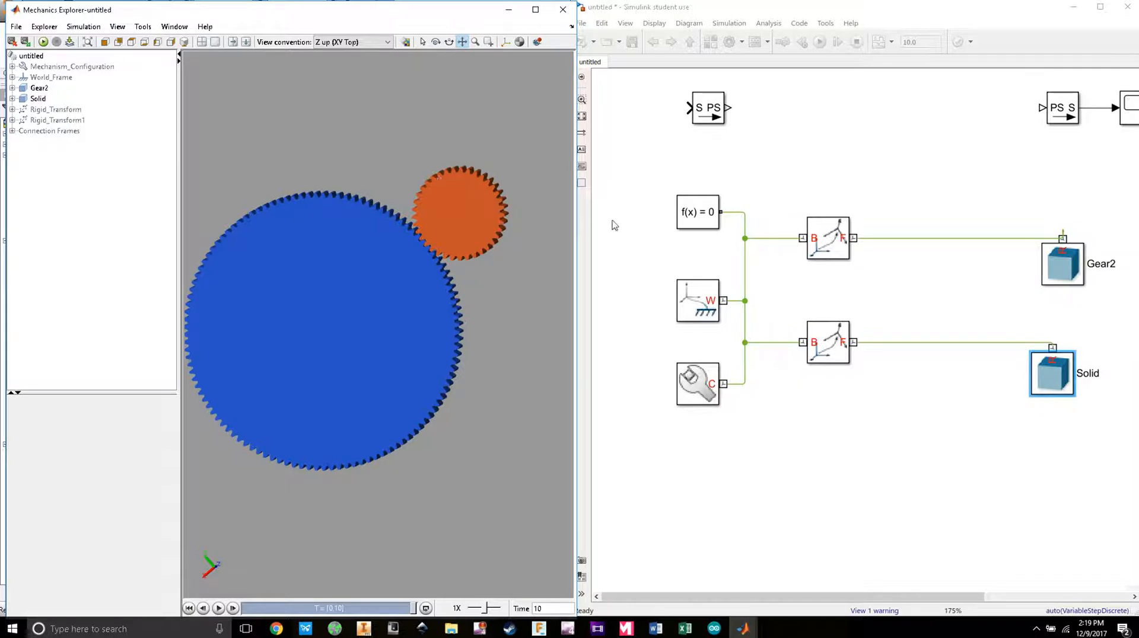
click(885, 184)
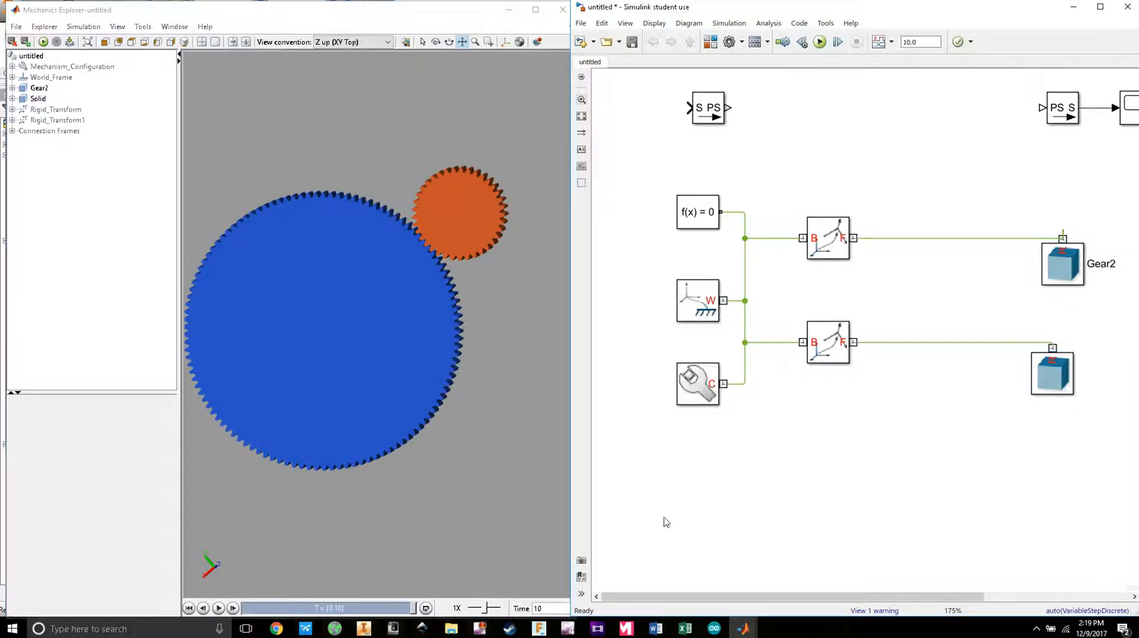
Step: Add two Revolute Joints from Simscape > Multibody > Joints to the model
click(710, 42)
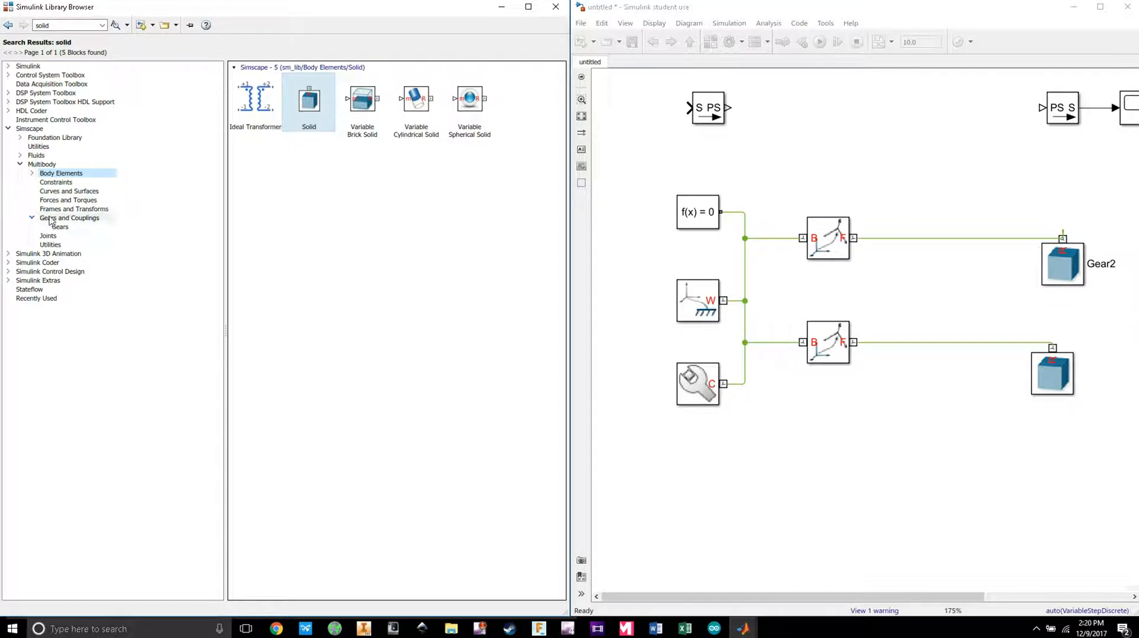
click(113, 236)
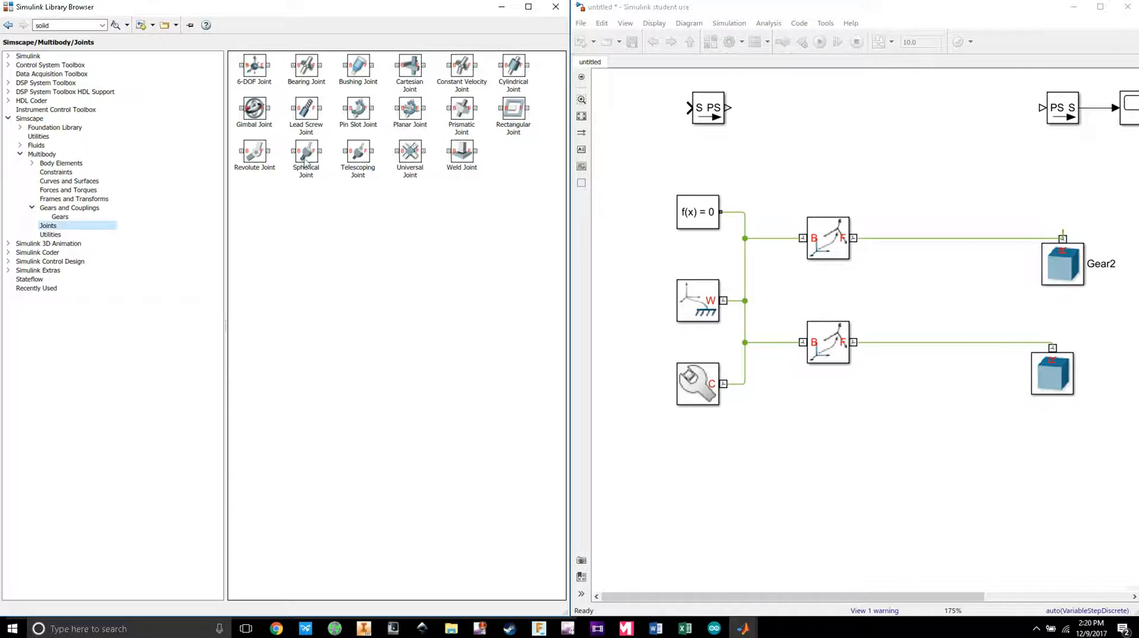
drag(254, 155, 931, 191)
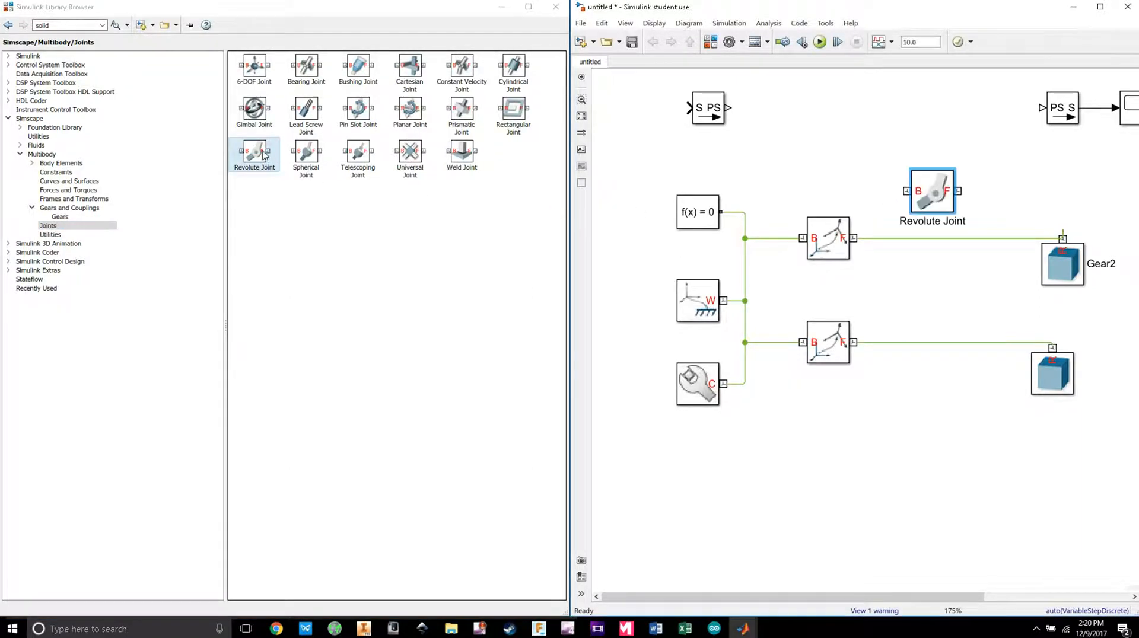
drag(264, 155, 952, 294)
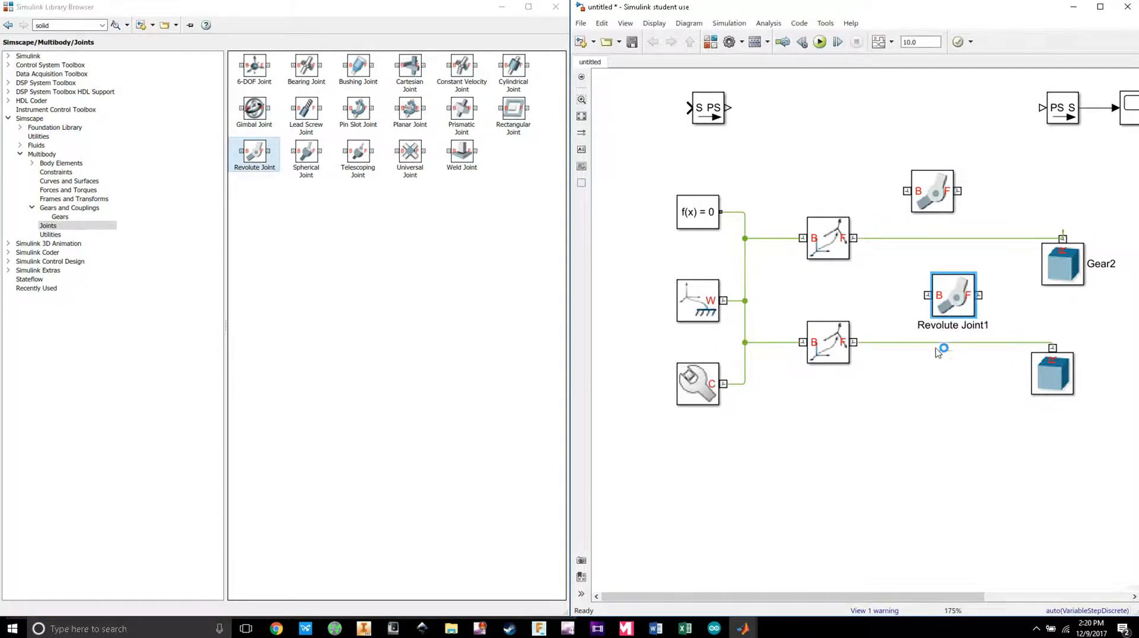
Step: Delete the old lines and wire each Rigid Transform through a Revolute Joint to its gear solid
click(895, 343)
key(Delete)
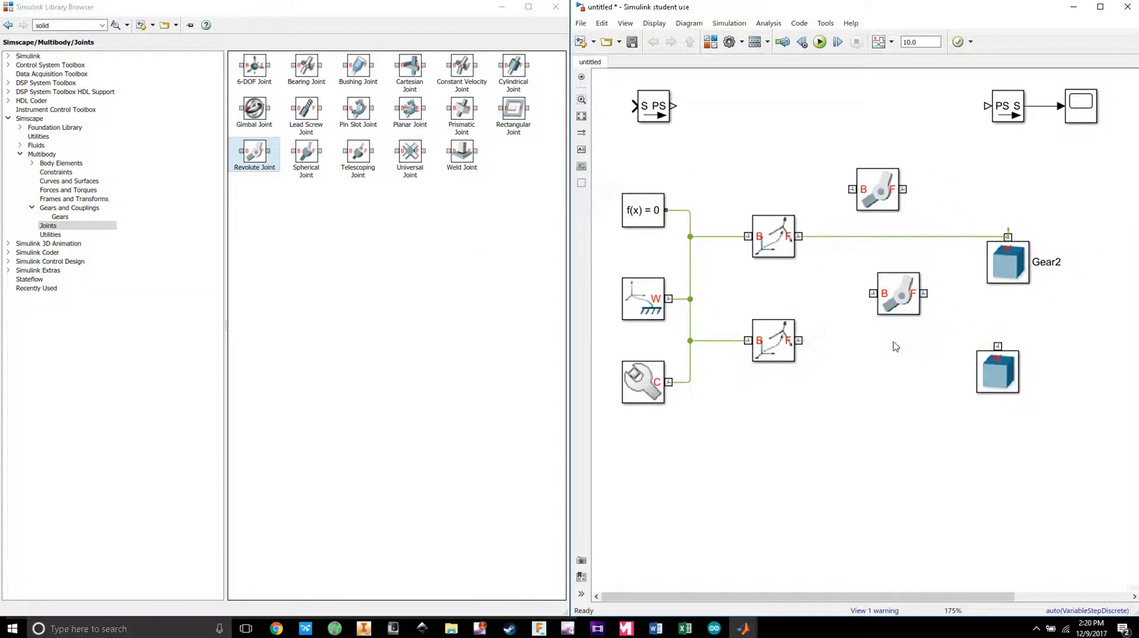
click(901, 237)
key(Delete)
drag(877, 194, 876, 240)
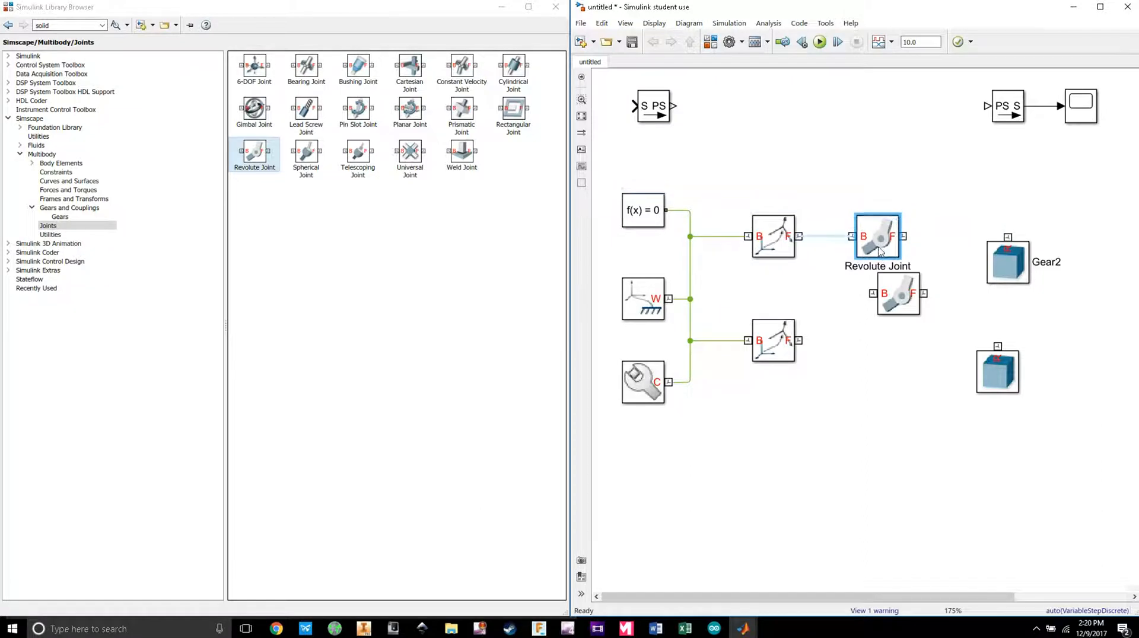
mouse_move(798, 237)
drag(798, 237, 1007, 236)
drag(888, 293, 997, 346)
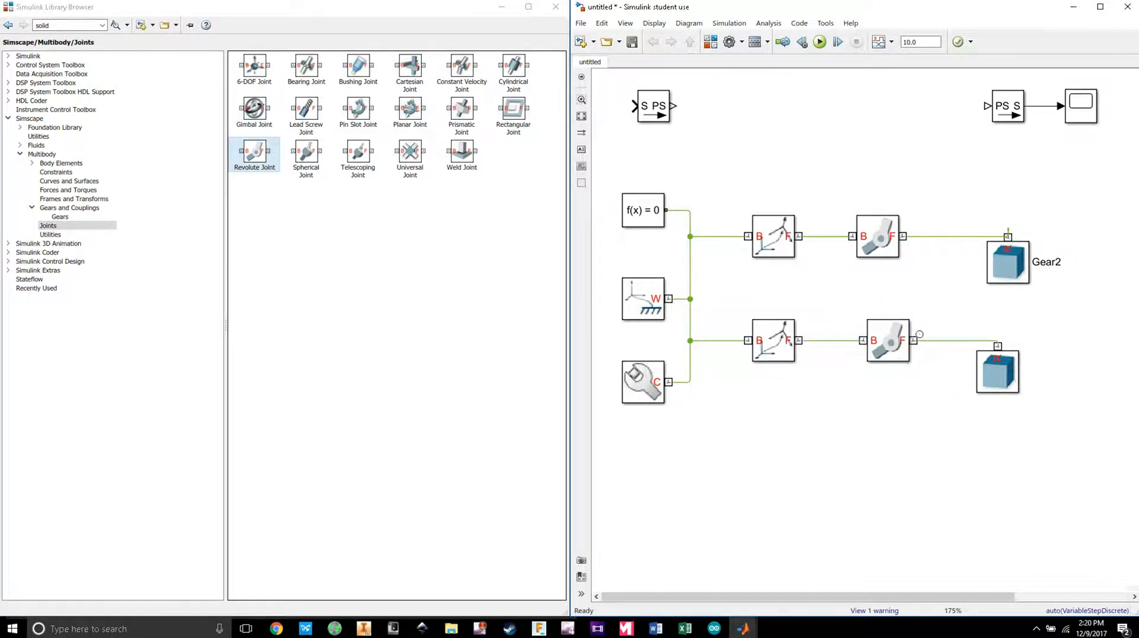
Step: Align the upper and lower Revolute Joint blocks with each other
drag(884, 236, 902, 239)
drag(894, 337, 905, 338)
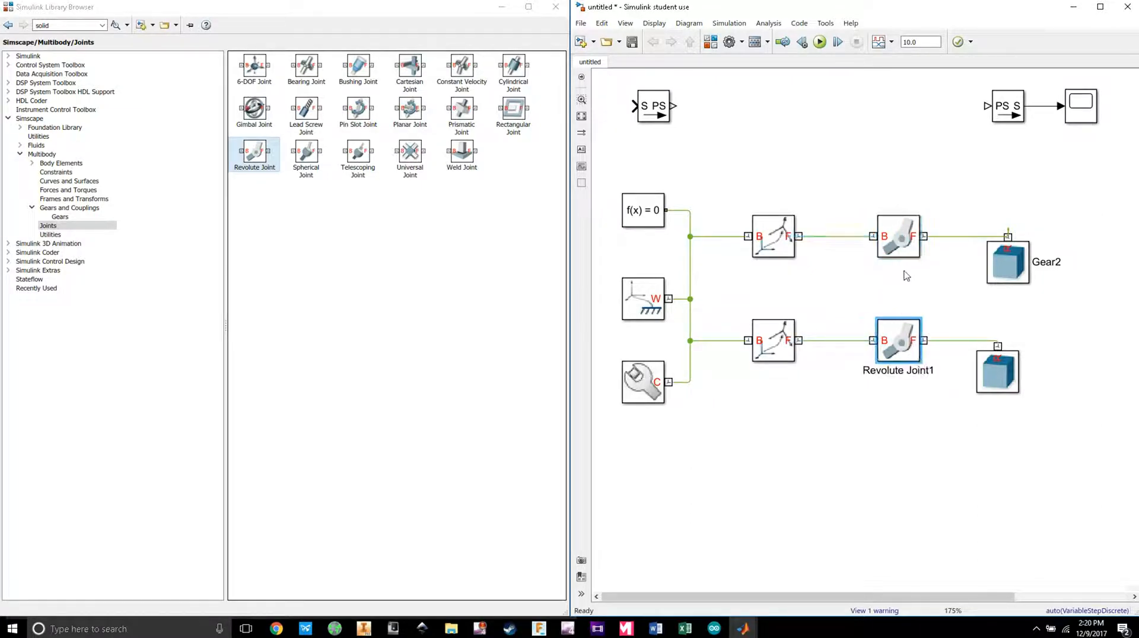
click(892, 248)
drag(894, 250, 883, 252)
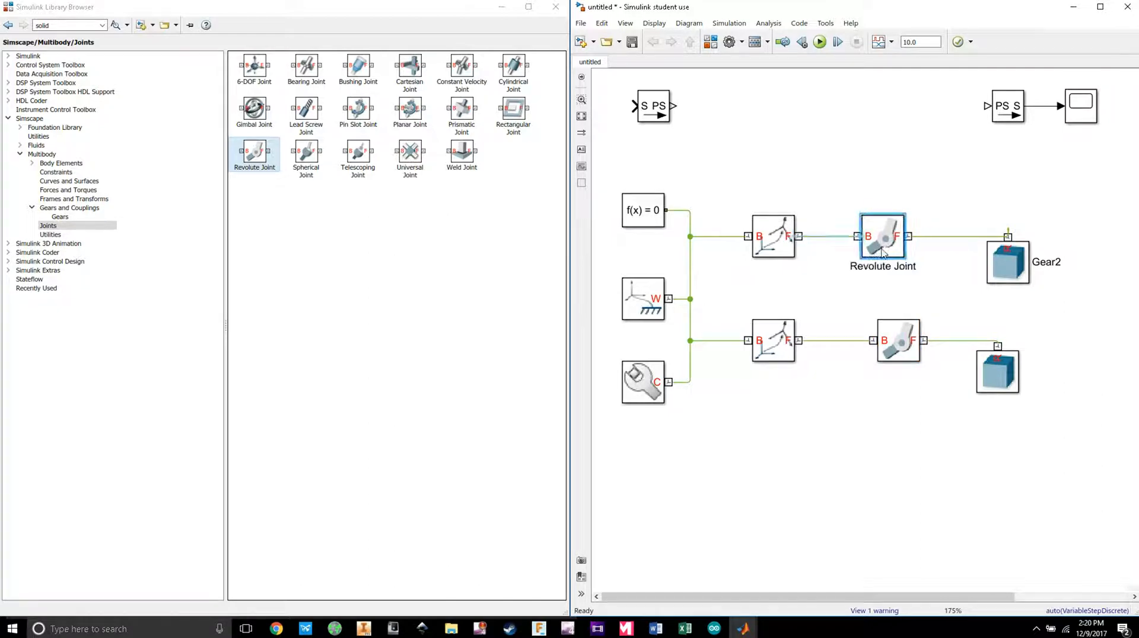
click(910, 330)
double_click(891, 249)
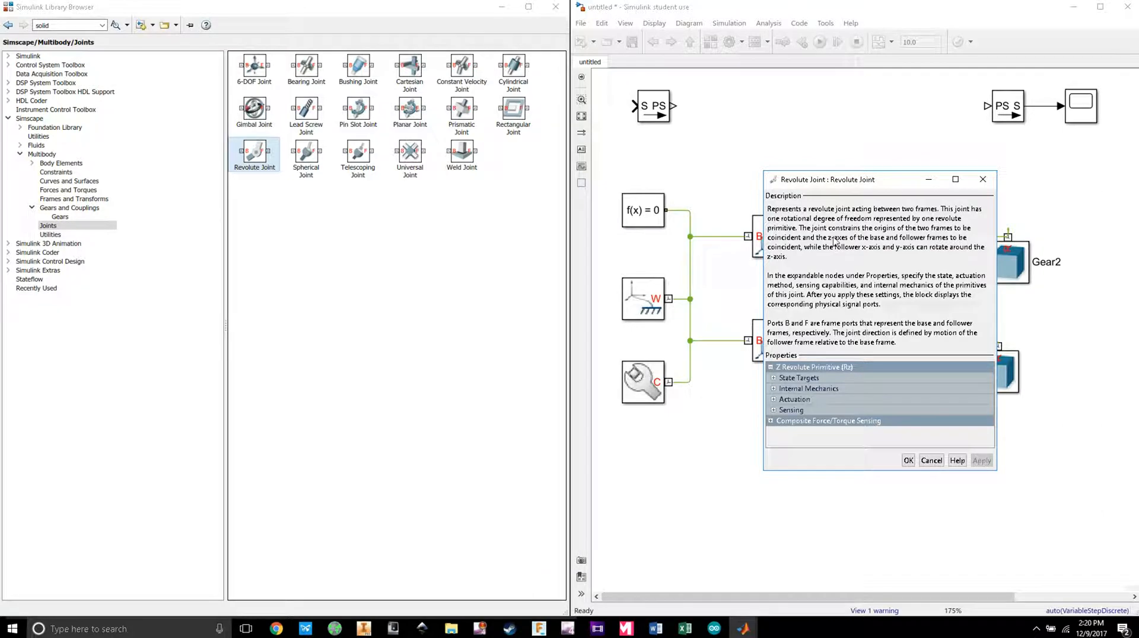
drag(790, 239, 947, 244)
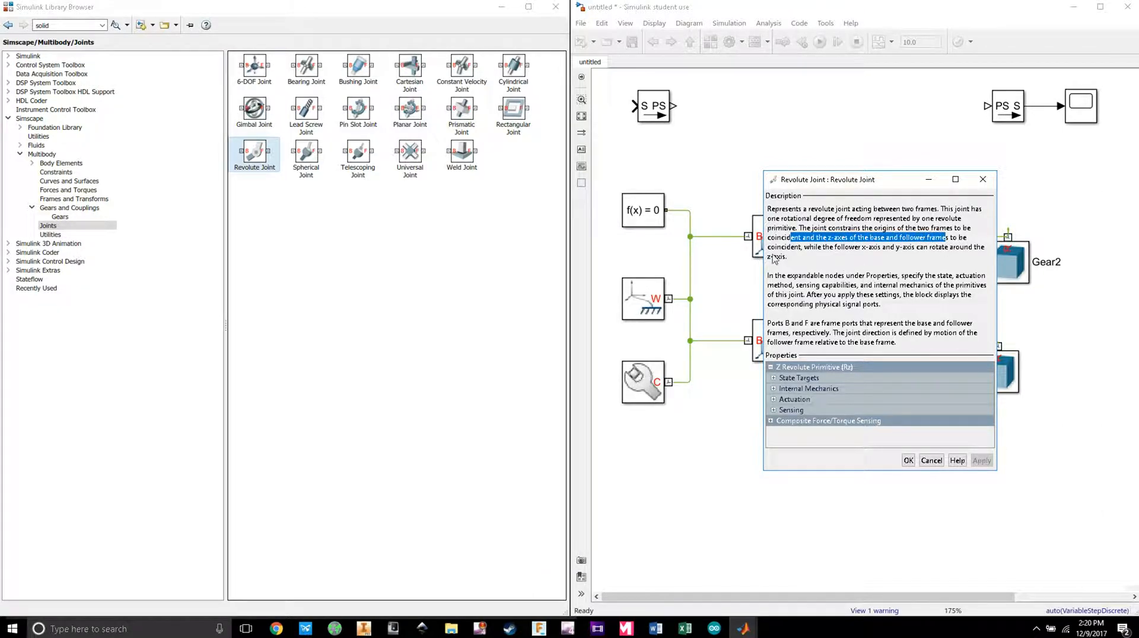
drag(769, 258, 794, 261)
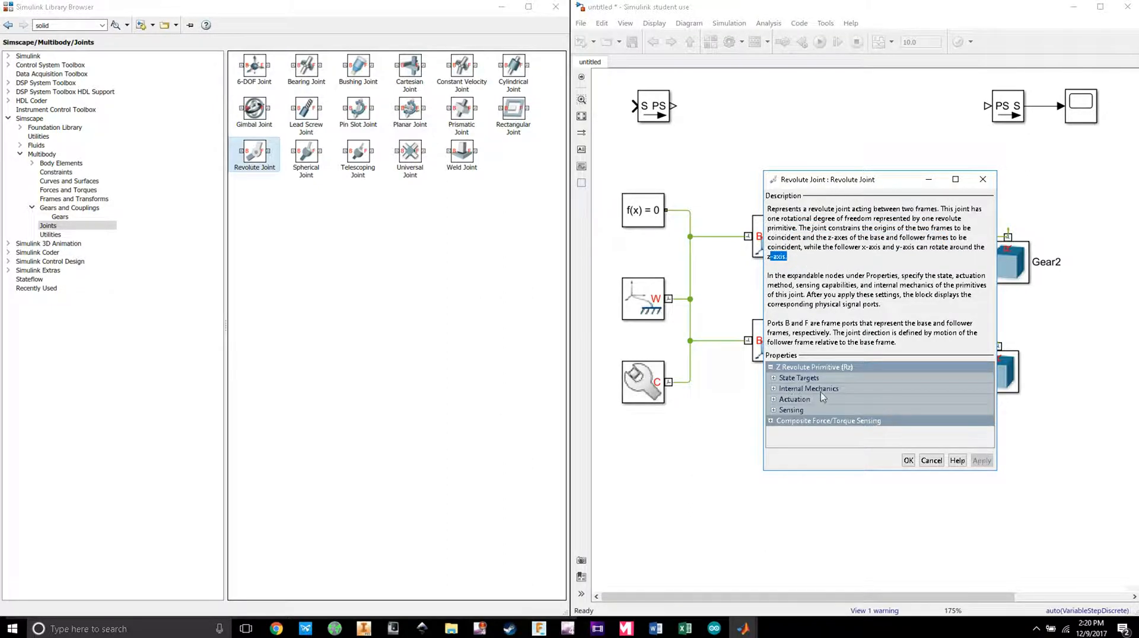
click(982, 180)
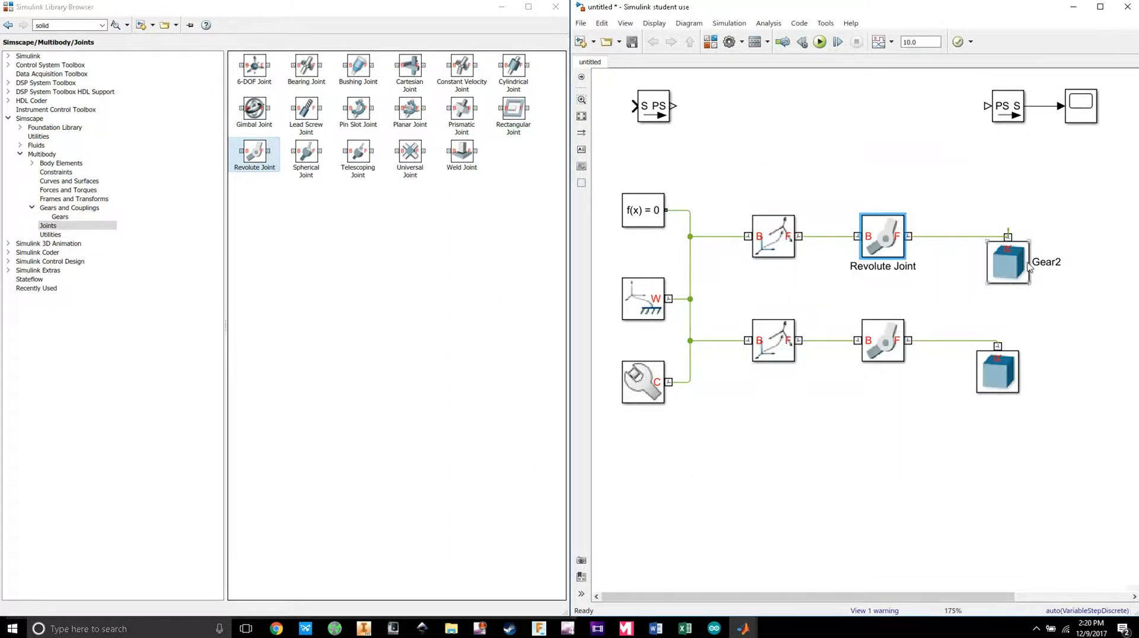
Step: Nudge Gear2 right and run the simulation with the revolute joints, viewing the animation
mouse_move(1028, 269)
mouse_down()
mouse_move(1053, 268)
mouse_move(1033, 268)
mouse_up()
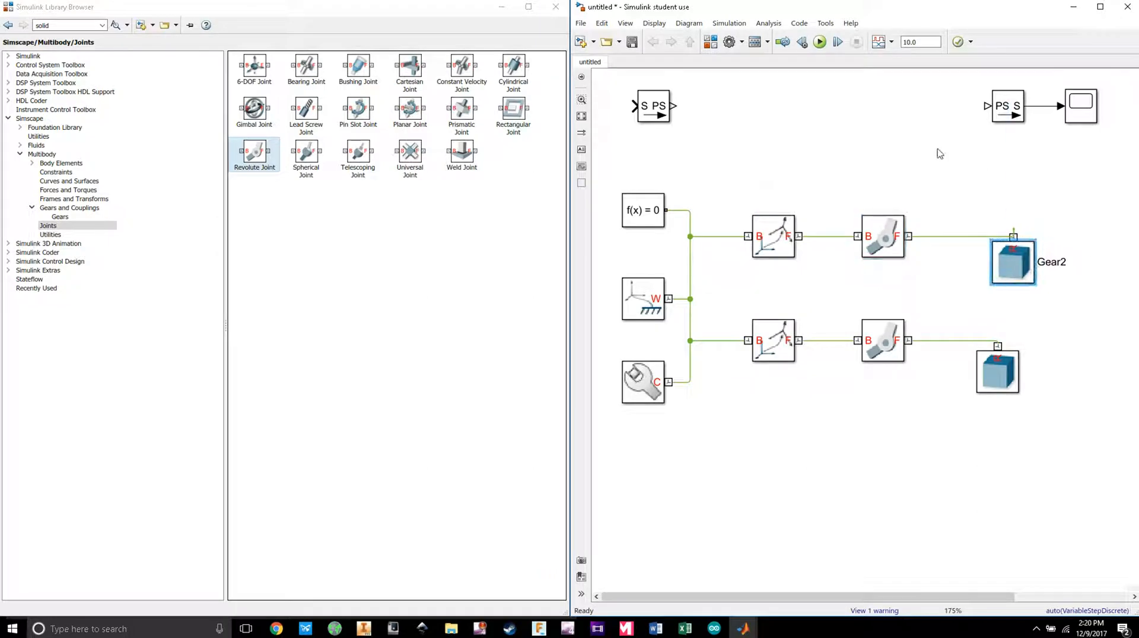
click(818, 42)
mouse_move(744, 635)
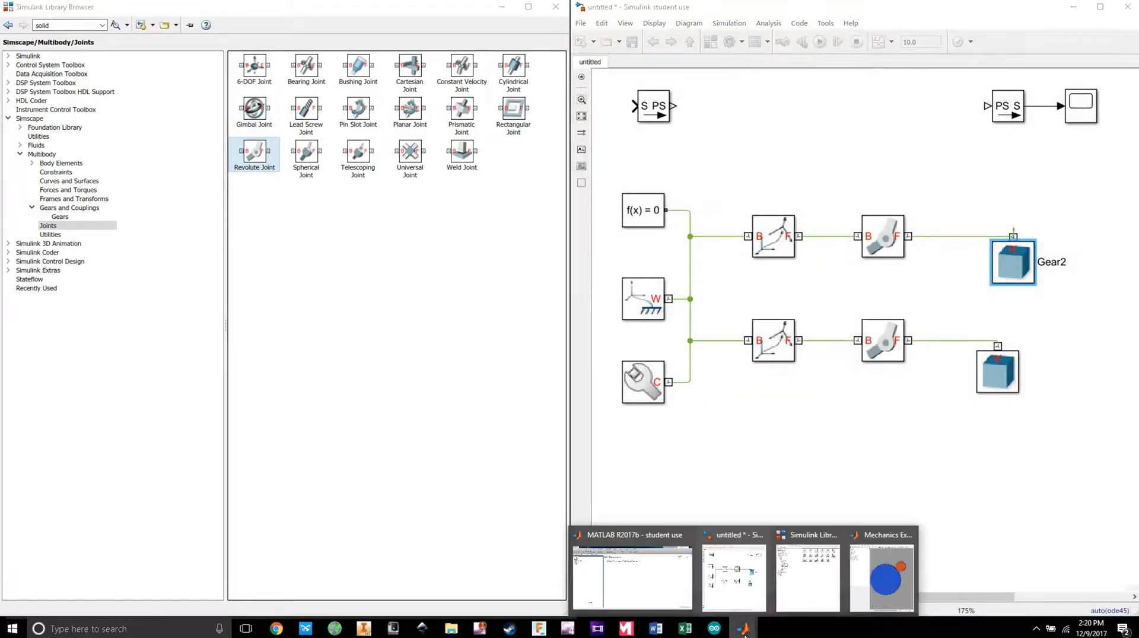
click(882, 573)
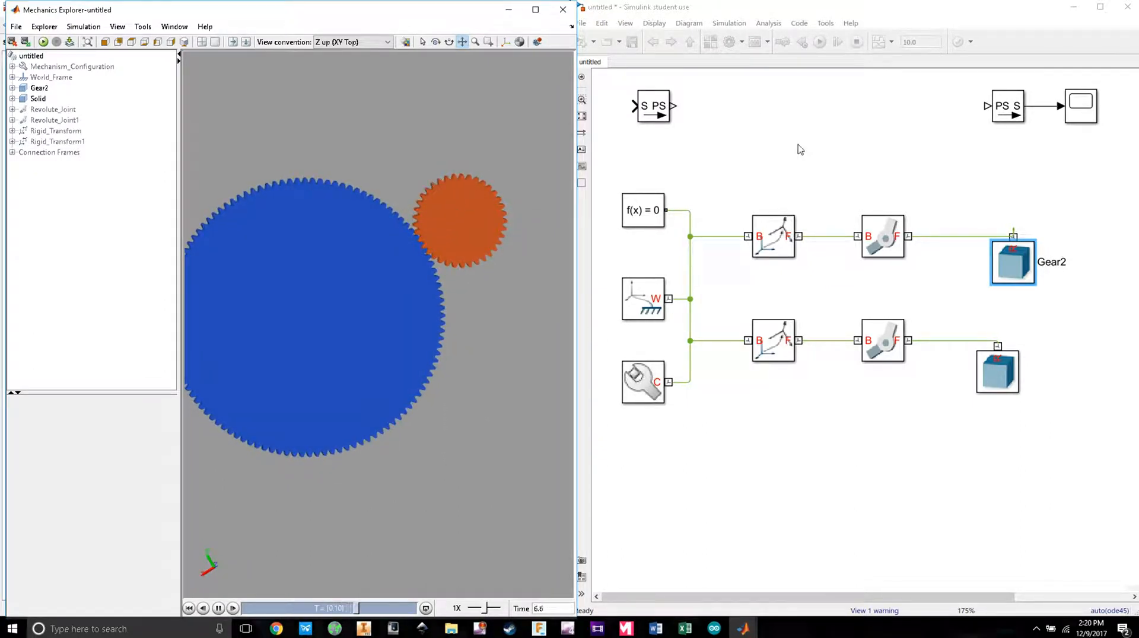
Step: Move Gear2, the upper revolute joint, and the lower Solid block further right
drag(1016, 260, 1042, 260)
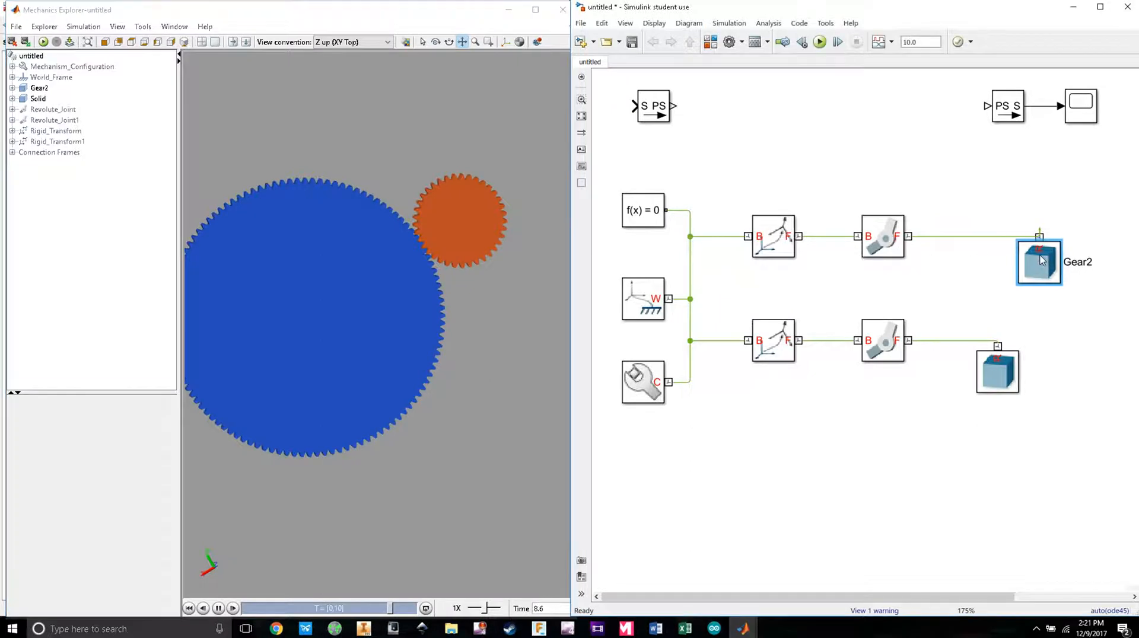
drag(896, 232, 921, 232)
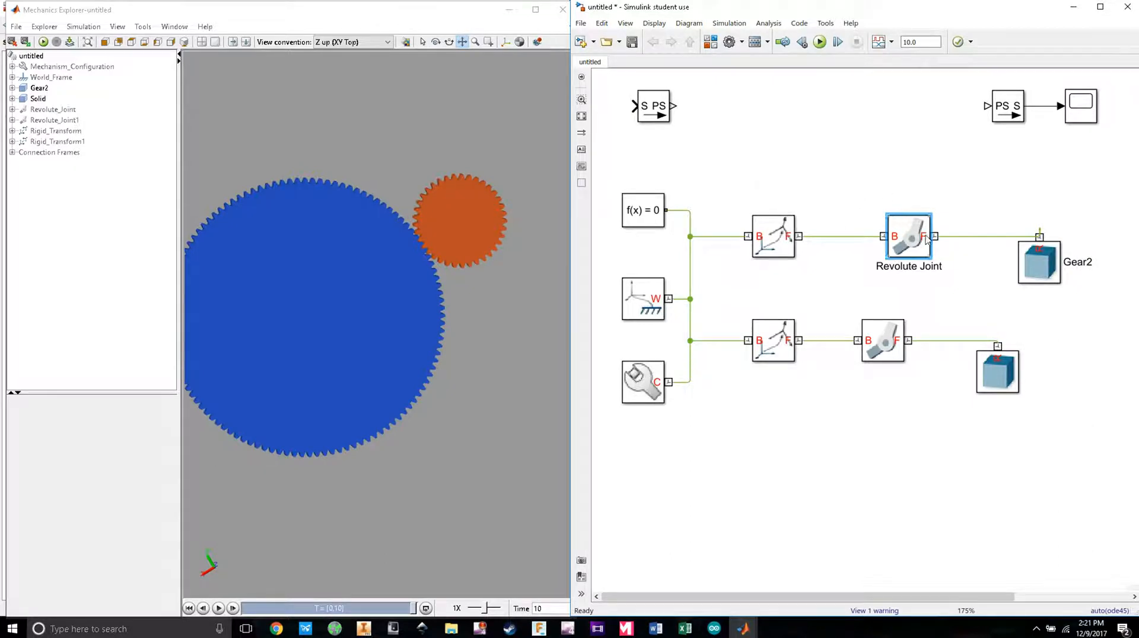
drag(996, 364, 1059, 363)
Step: Inspect the Gear2 and lower Solid parameters, then line up the lower revolute joint with the upper
double_click(1038, 268)
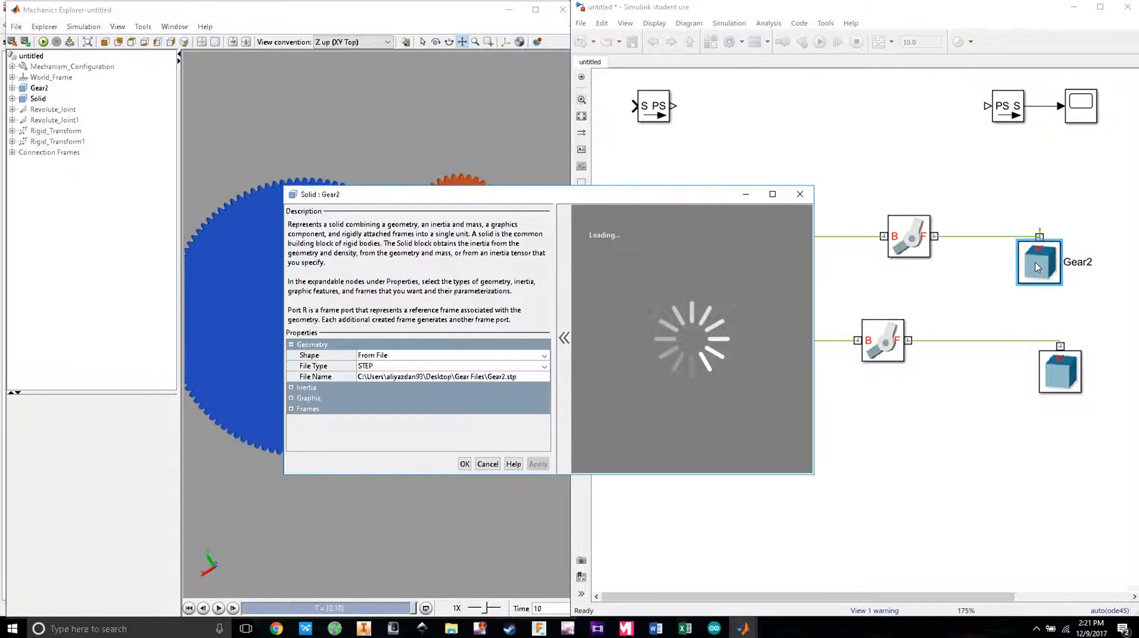
click(800, 194)
double_click(1065, 383)
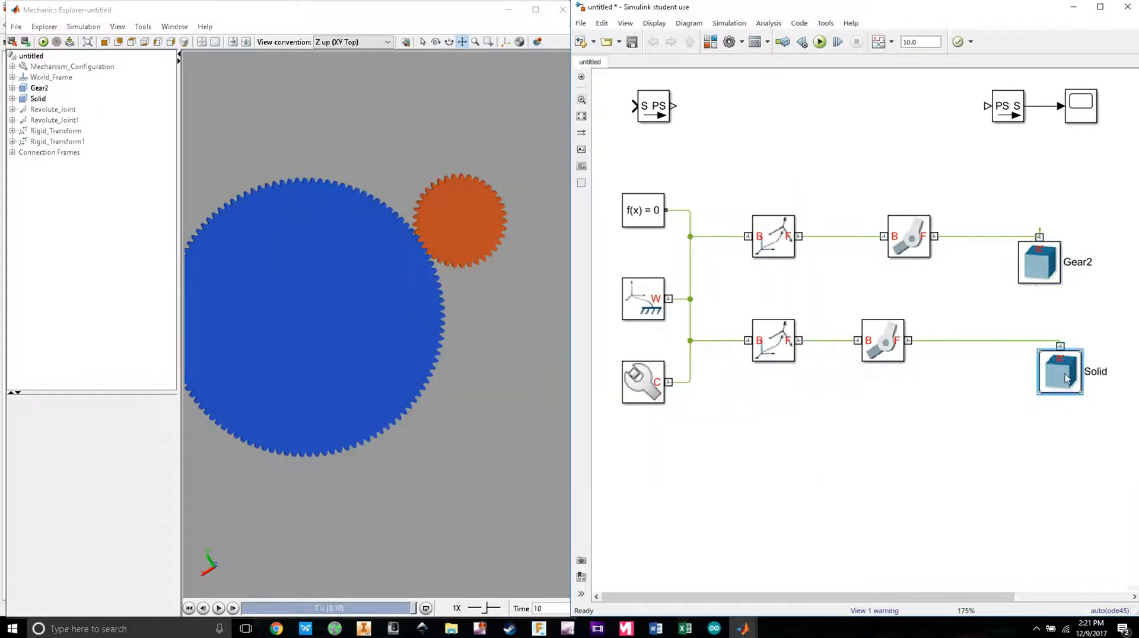
drag(669, 263, 609, 225)
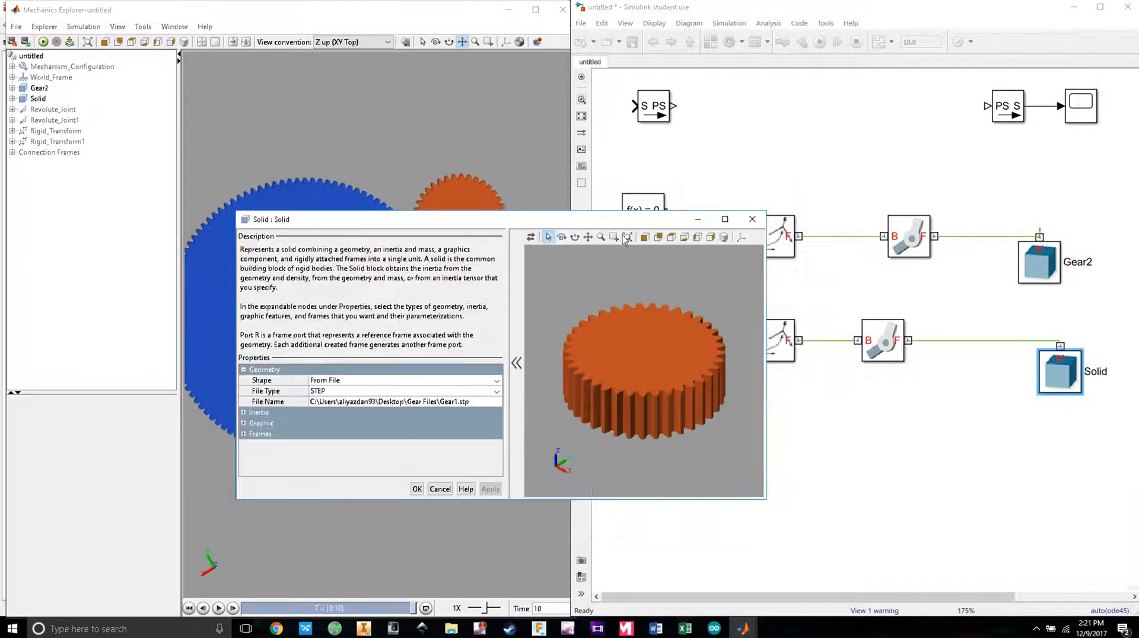
click(754, 221)
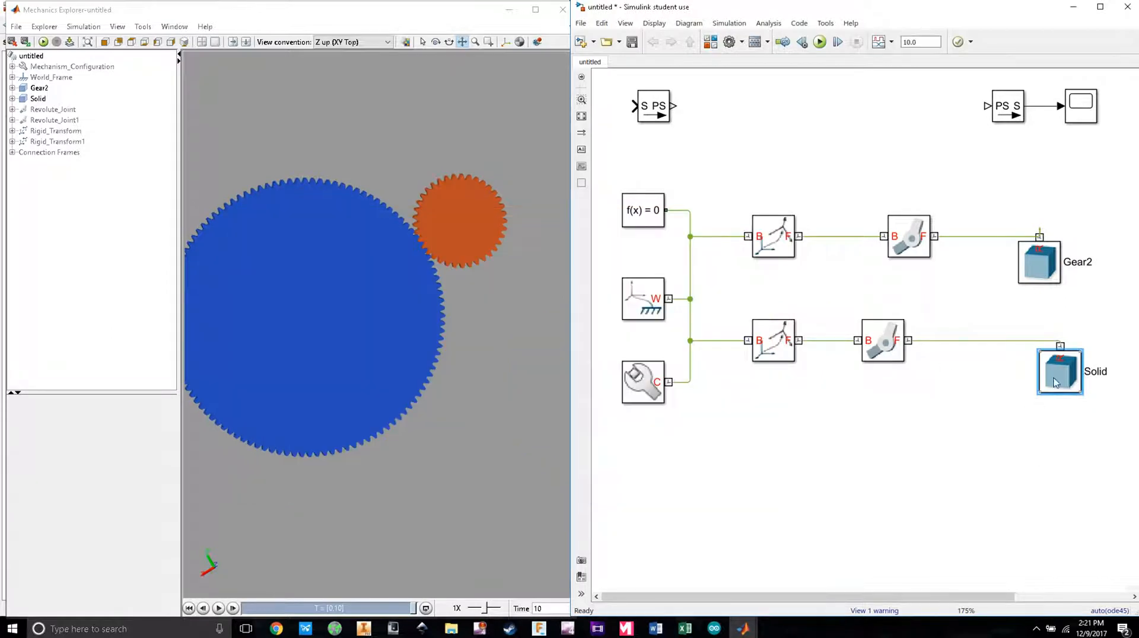
drag(884, 347, 917, 349)
Step: Set Revolute Joint1's torque actuation to Provided by Input
double_click(915, 348)
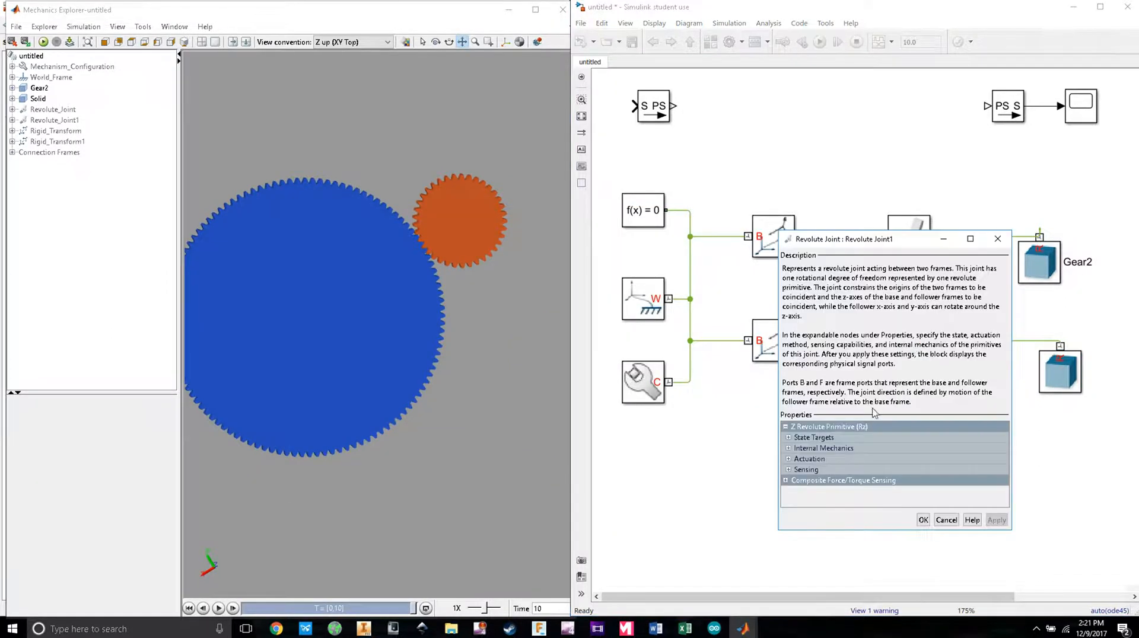
click(788, 459)
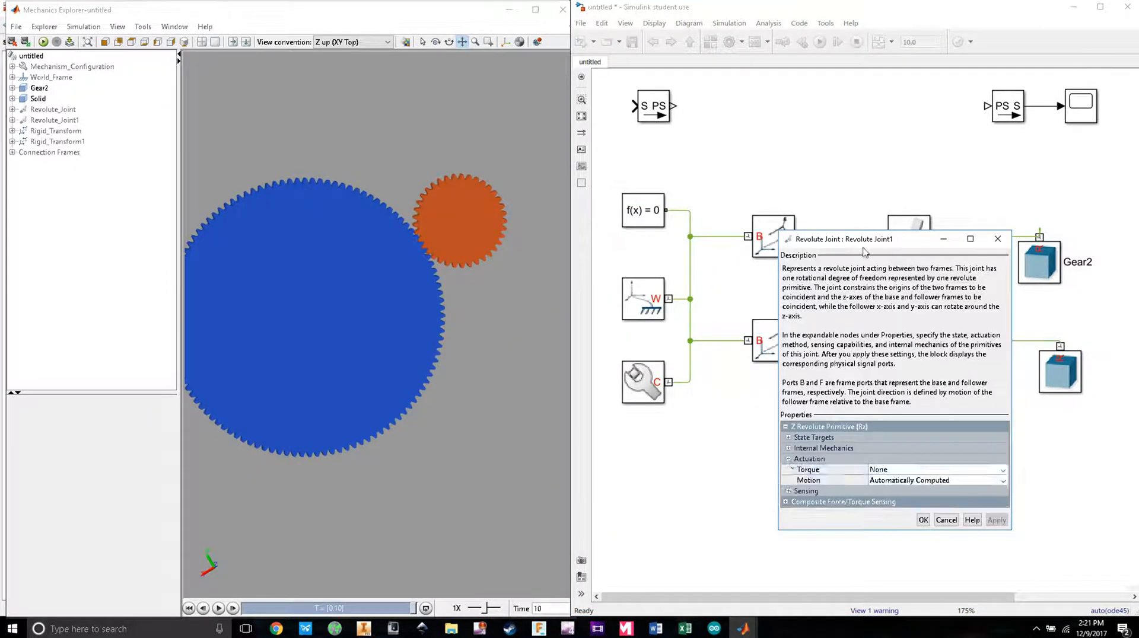
drag(863, 243, 628, 95)
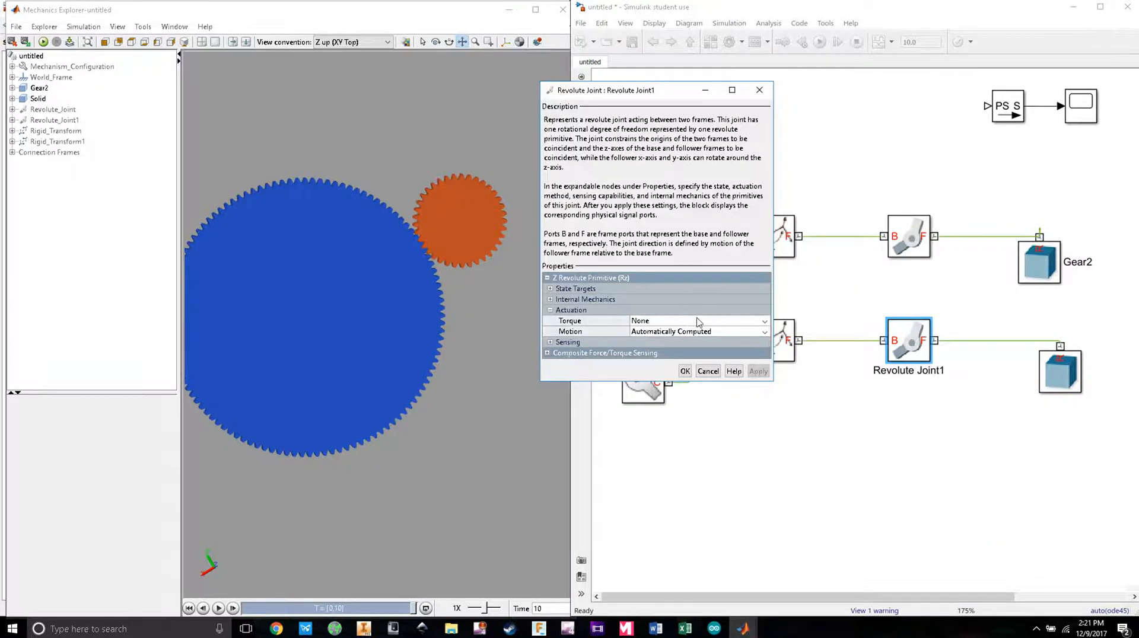
click(768, 325)
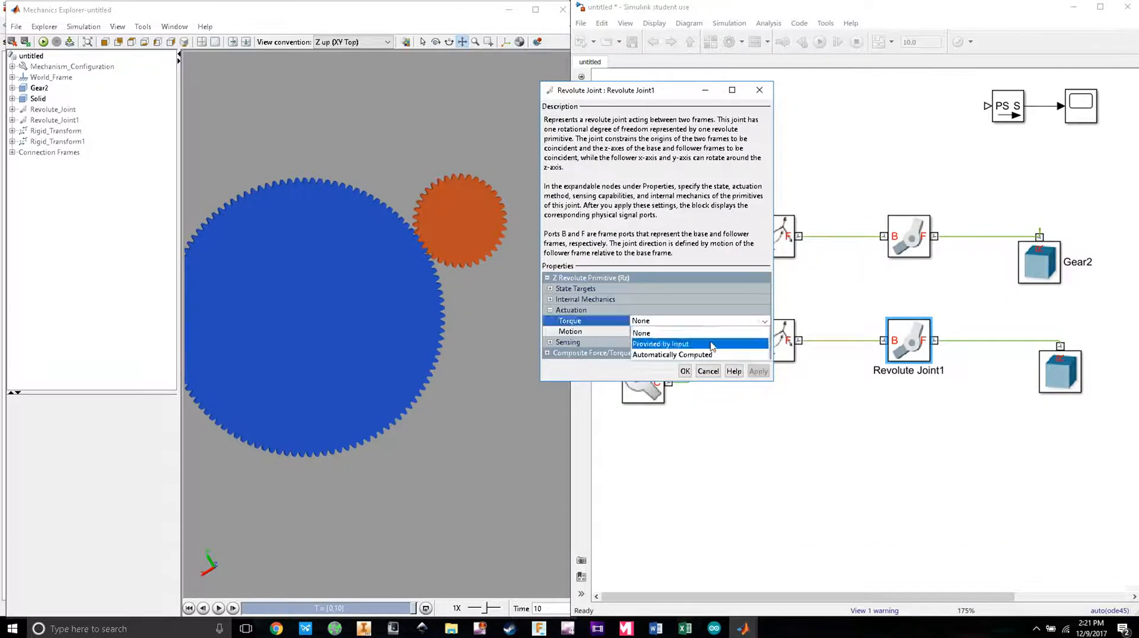
click(688, 343)
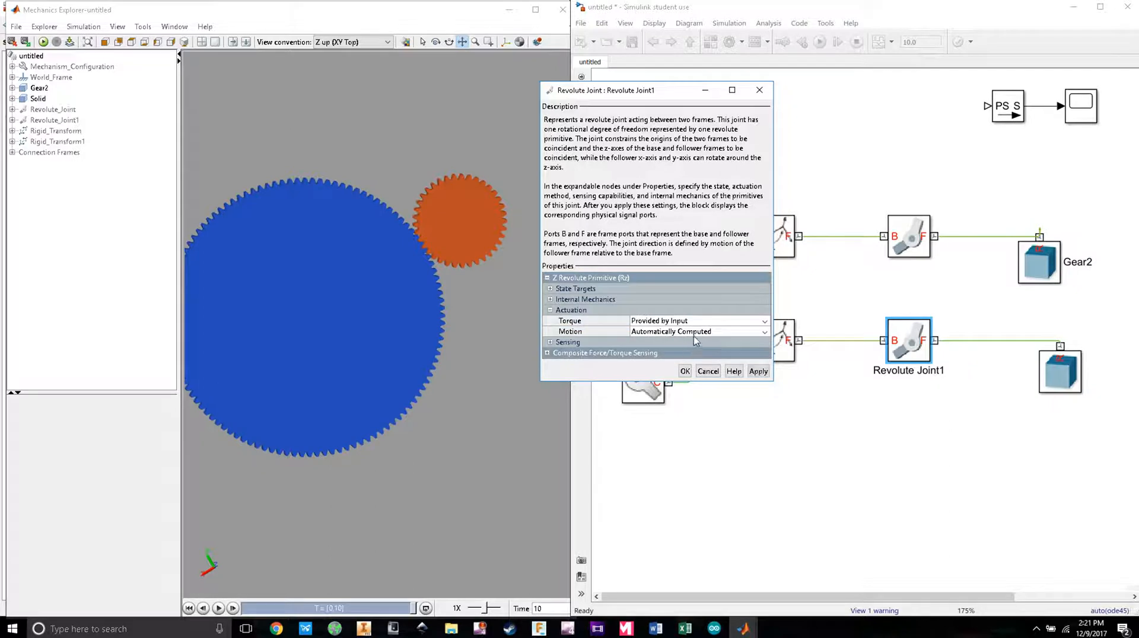
click(549, 310)
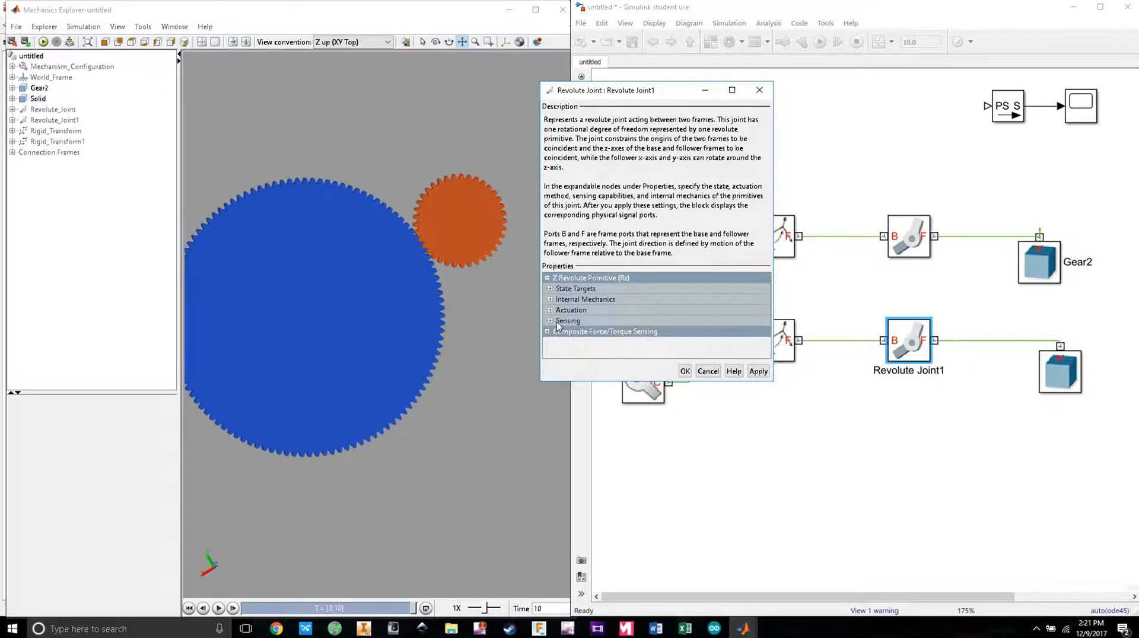
click(685, 371)
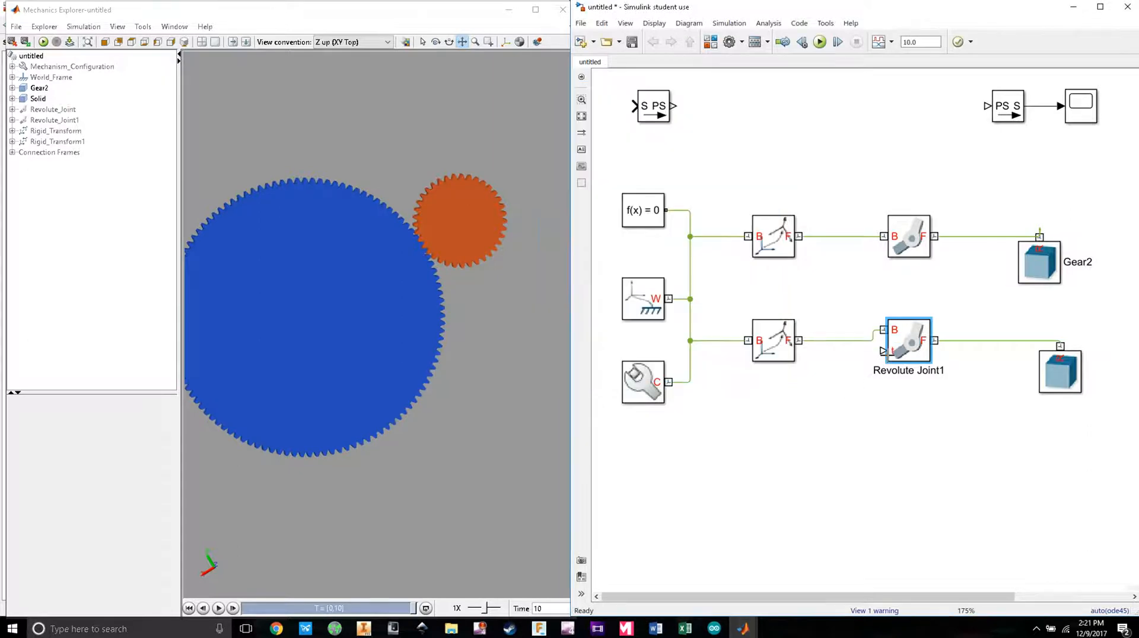
Step: Nudge Revolute Joint1 right, recheck its actuation settings, and open the Library Browser
drag(911, 349, 921, 348)
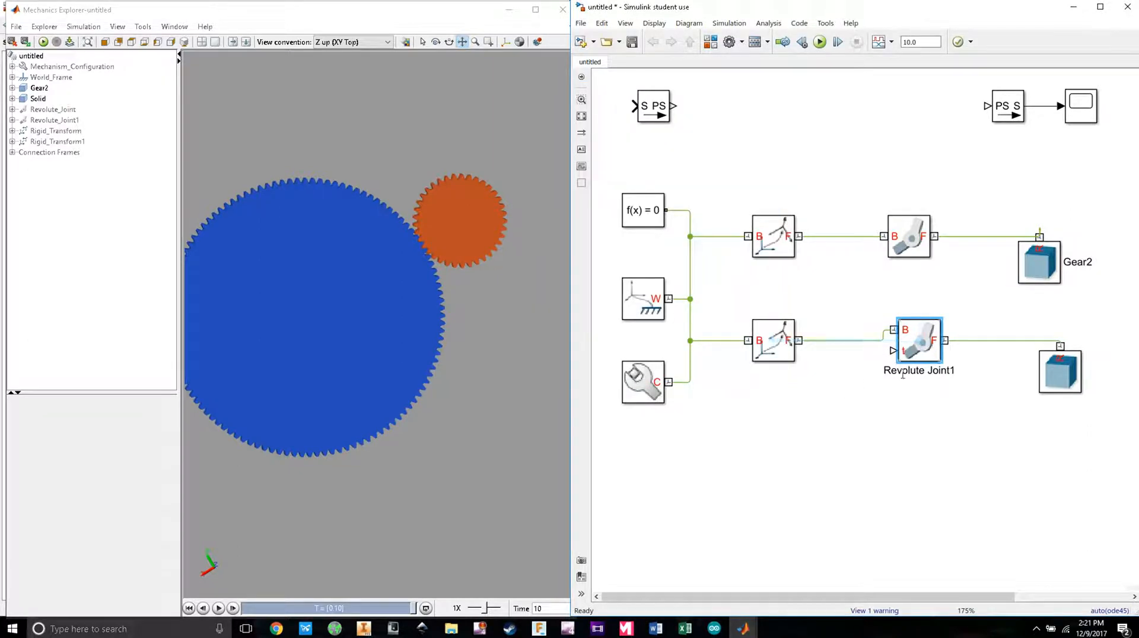
click(901, 409)
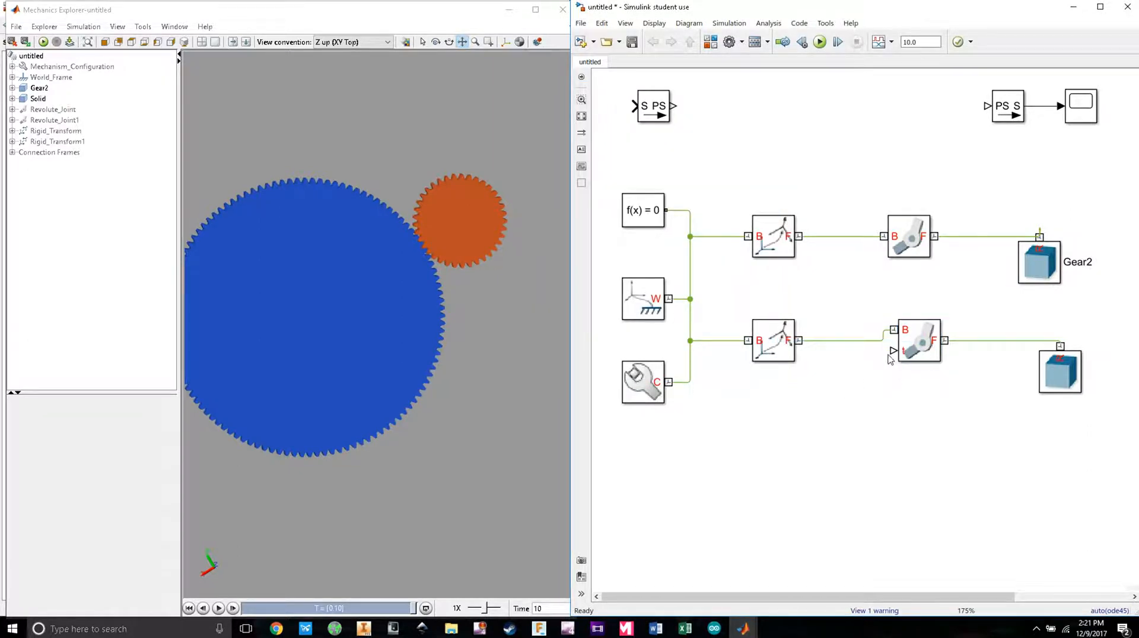
double_click(913, 338)
click(794, 458)
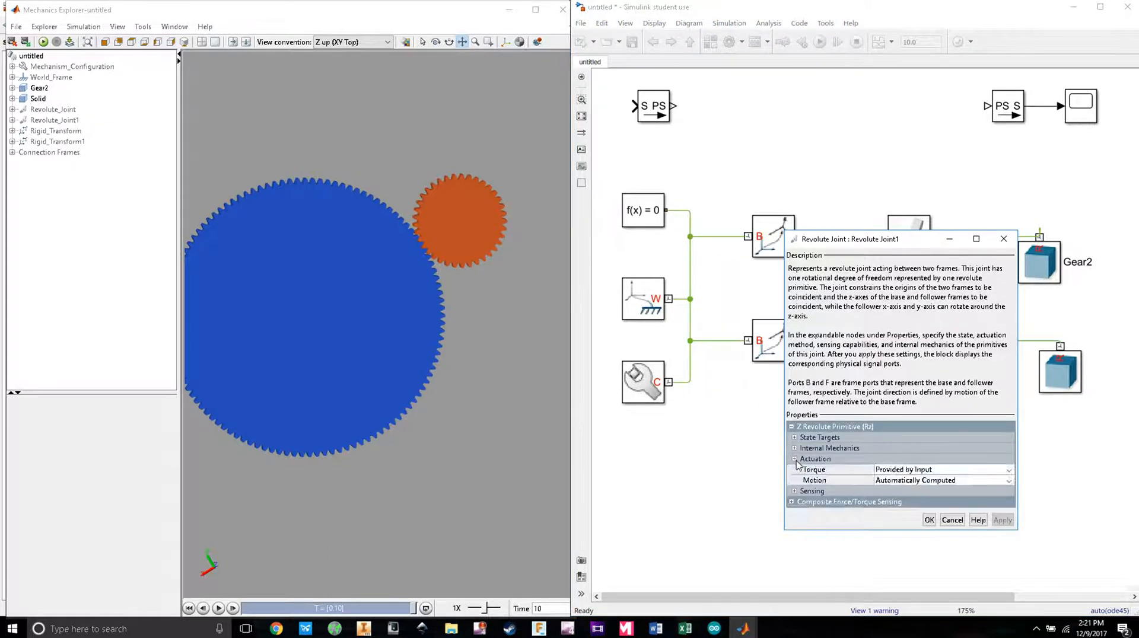
click(949, 519)
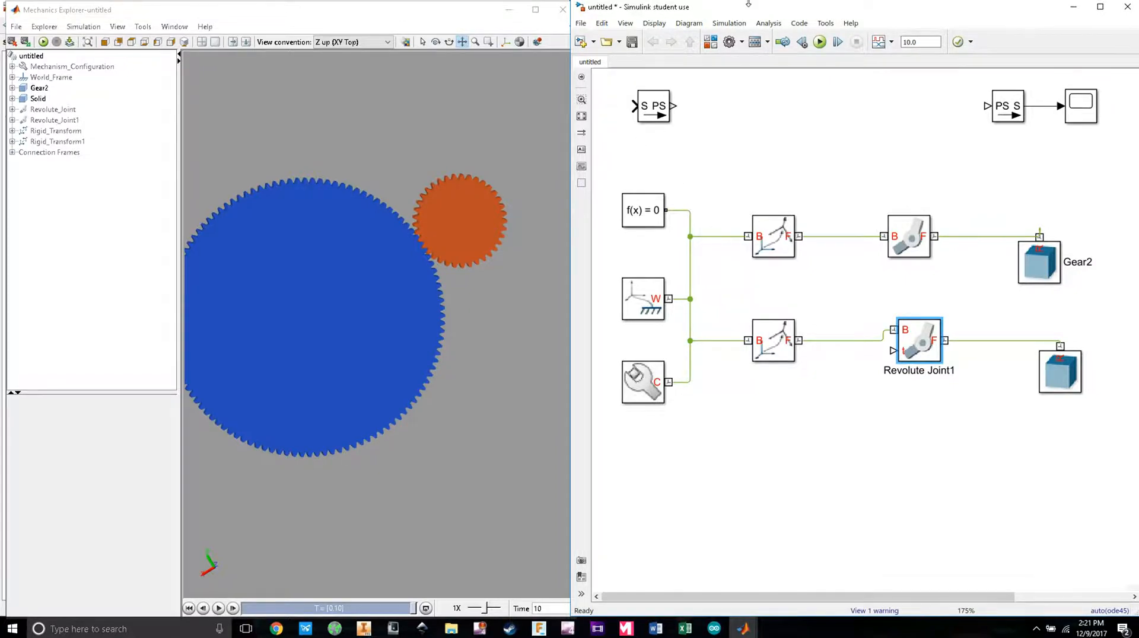
click(710, 42)
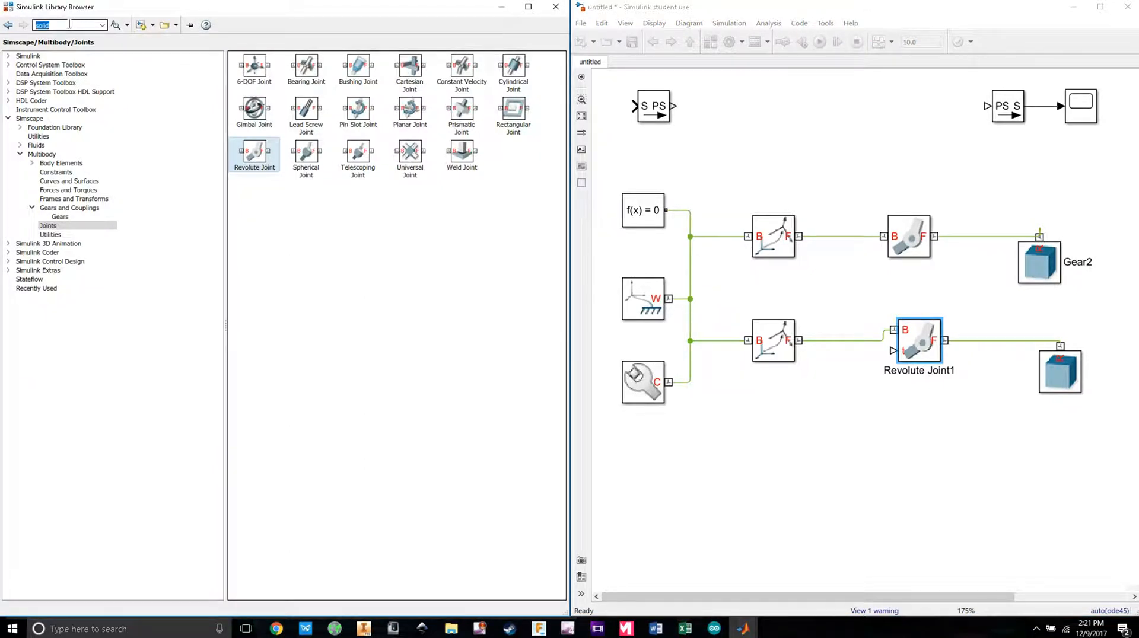
Step: Find the Constant block through library search, place it below the lower chain, and set its value to 20
text(con)
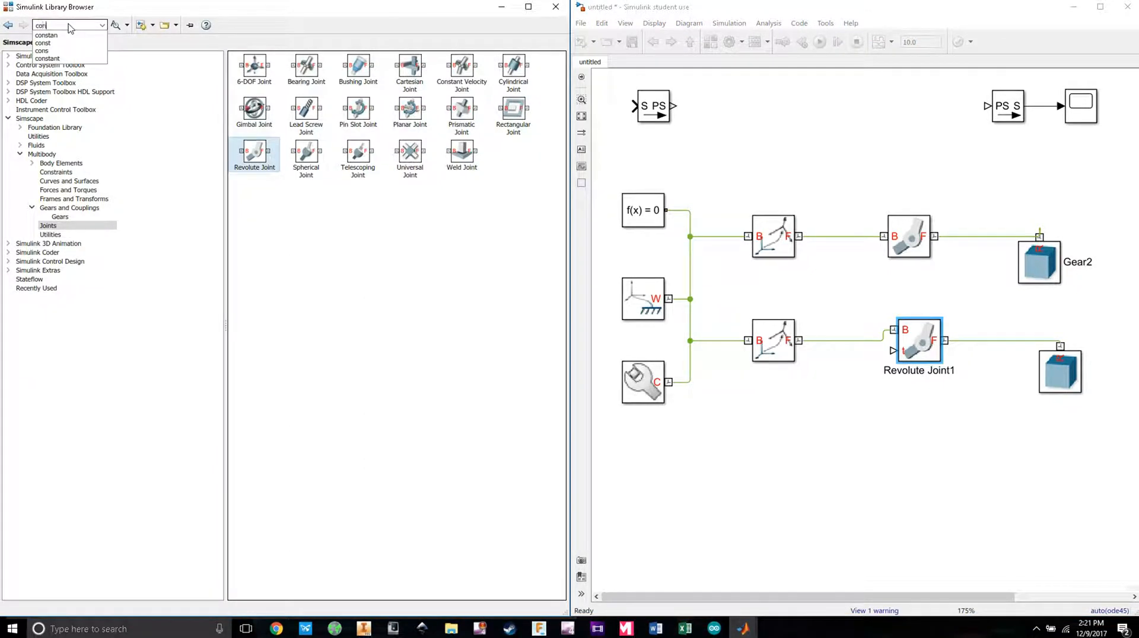
text(stan)
key(Return)
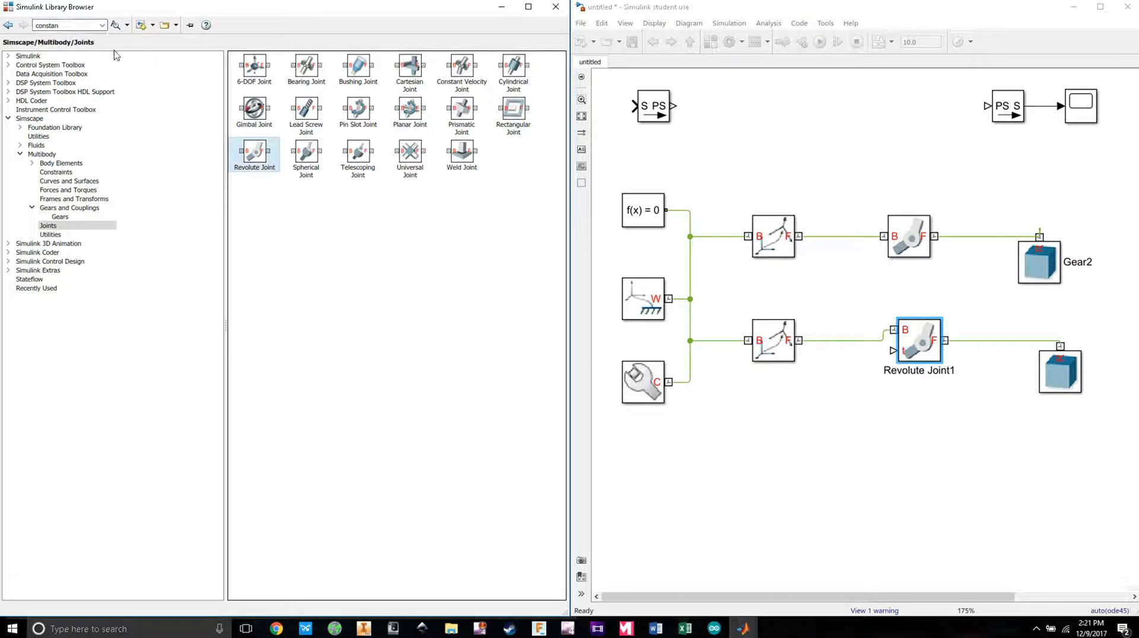
key(Return)
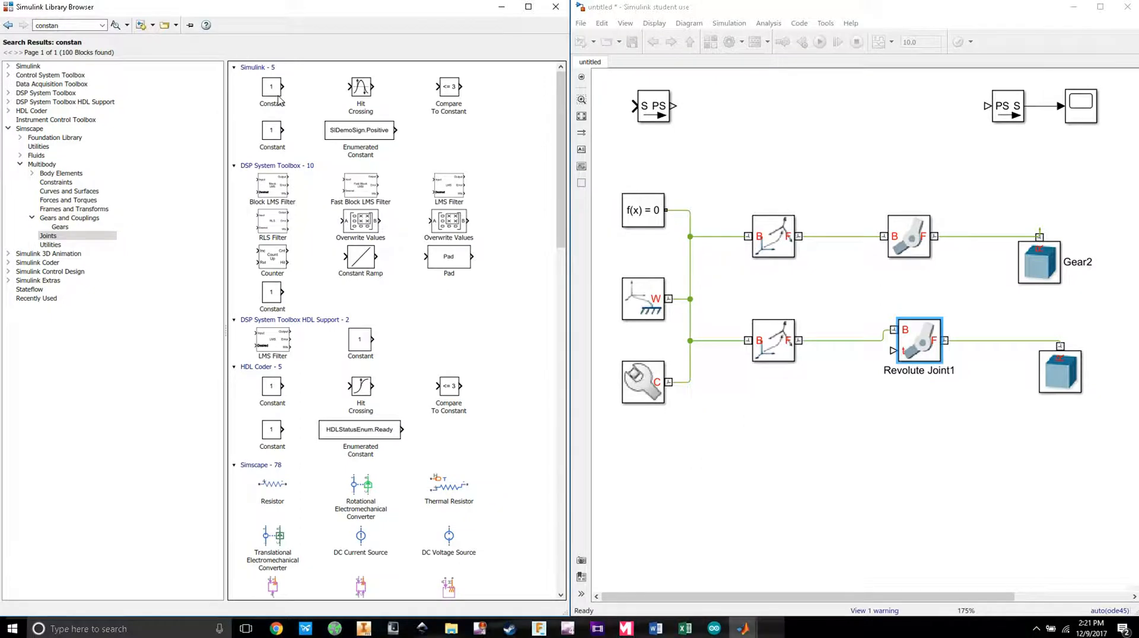
drag(273, 101, 766, 448)
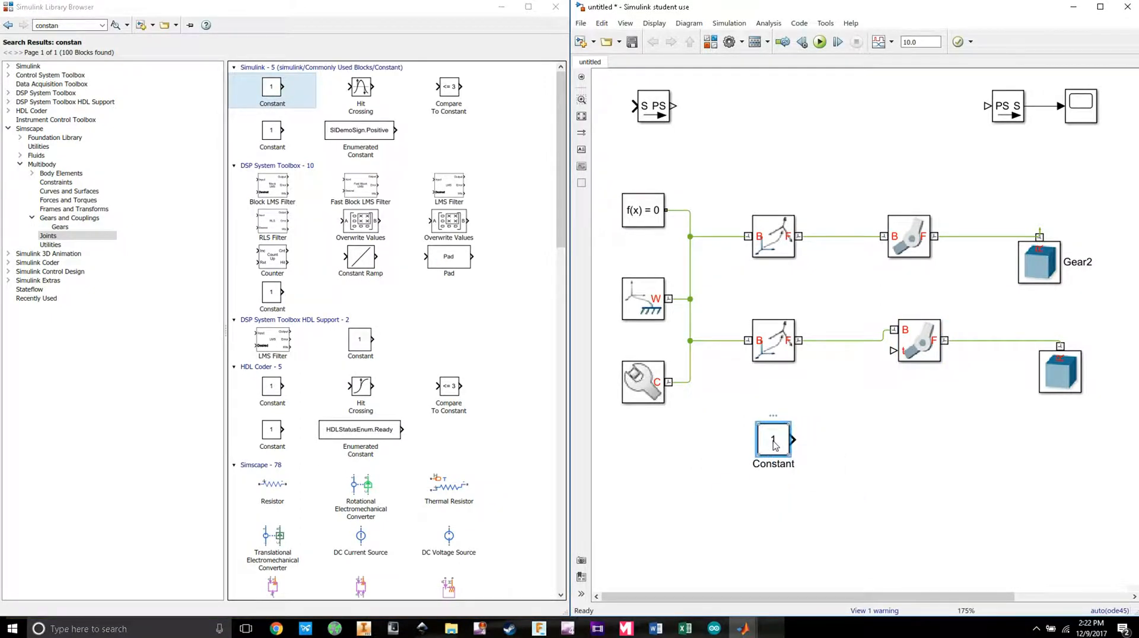
double_click(772, 444)
text(20)
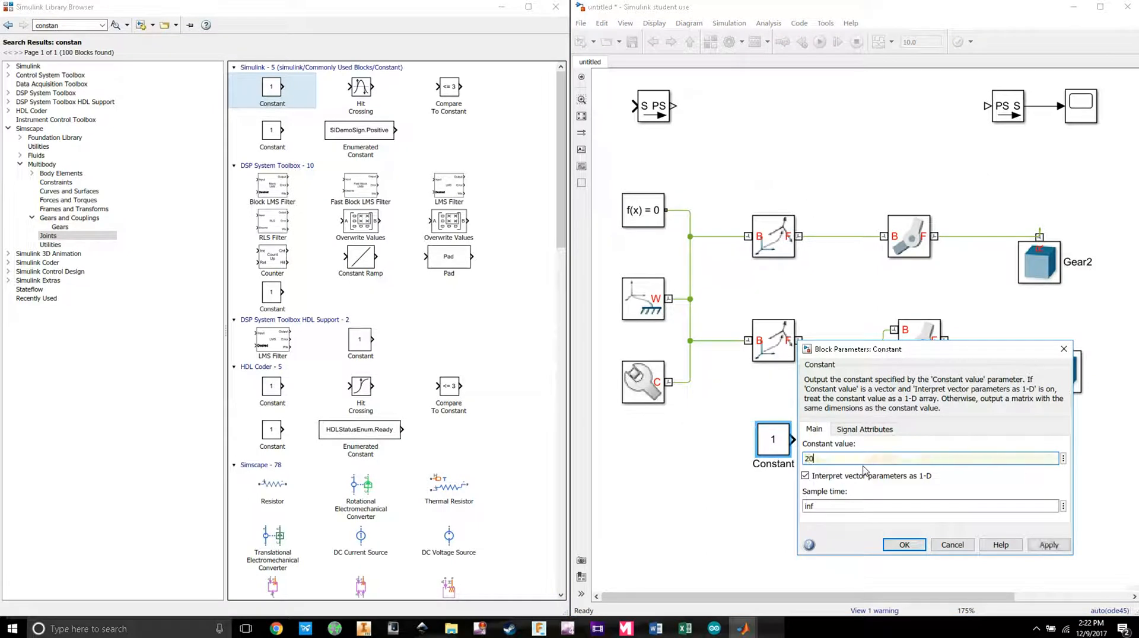
click(904, 545)
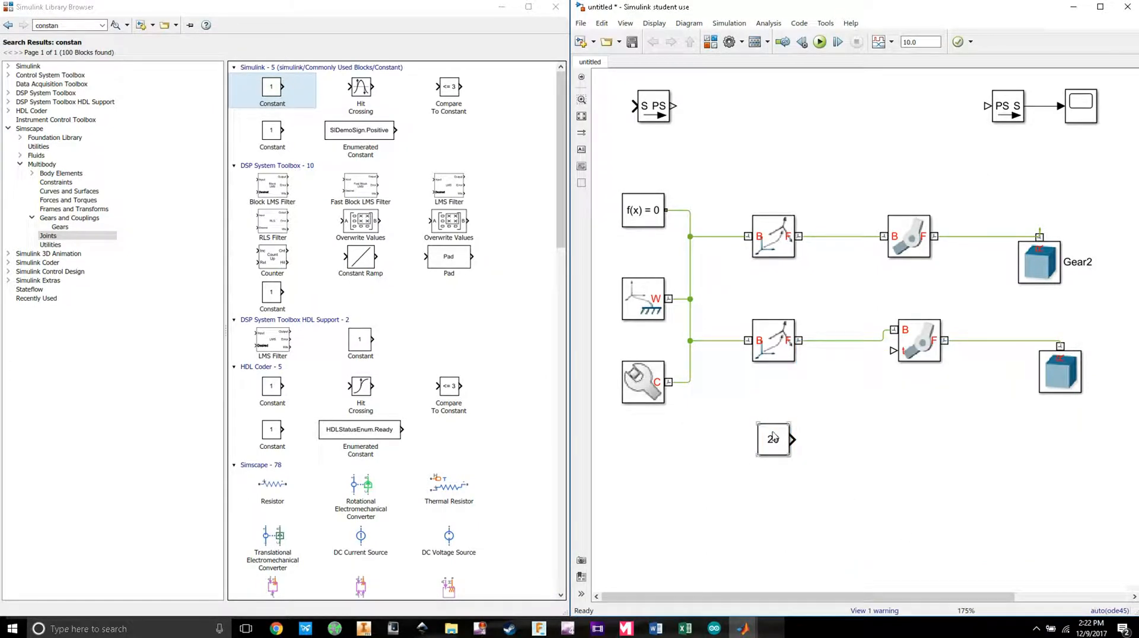
drag(777, 439, 793, 392)
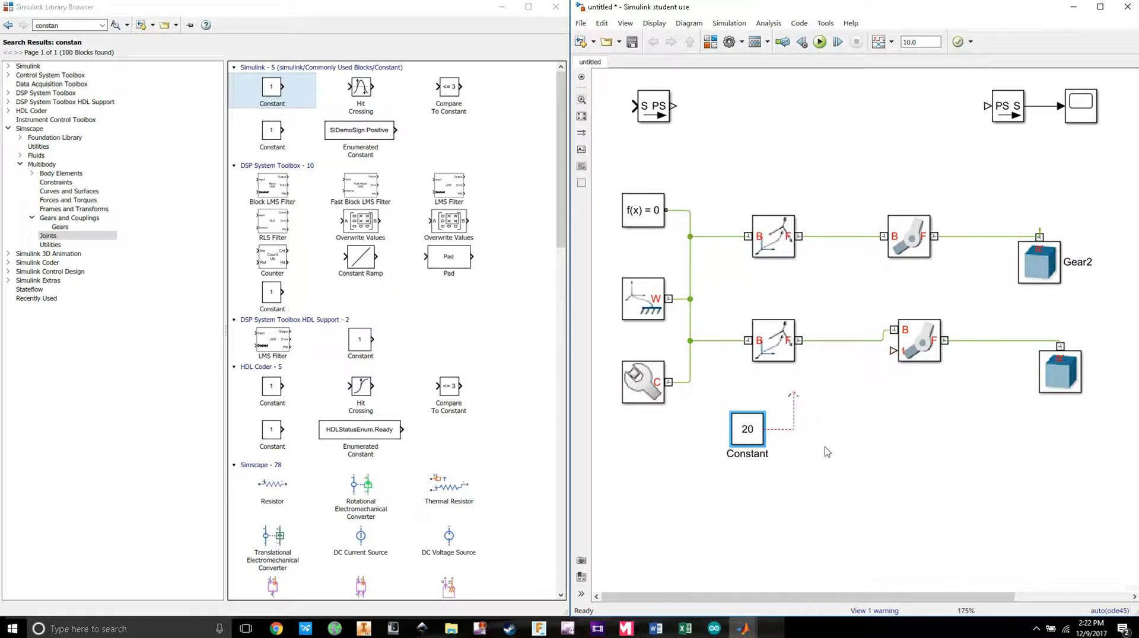
Step: Move the existing Simulink-PS Converter block to the right
click(786, 454)
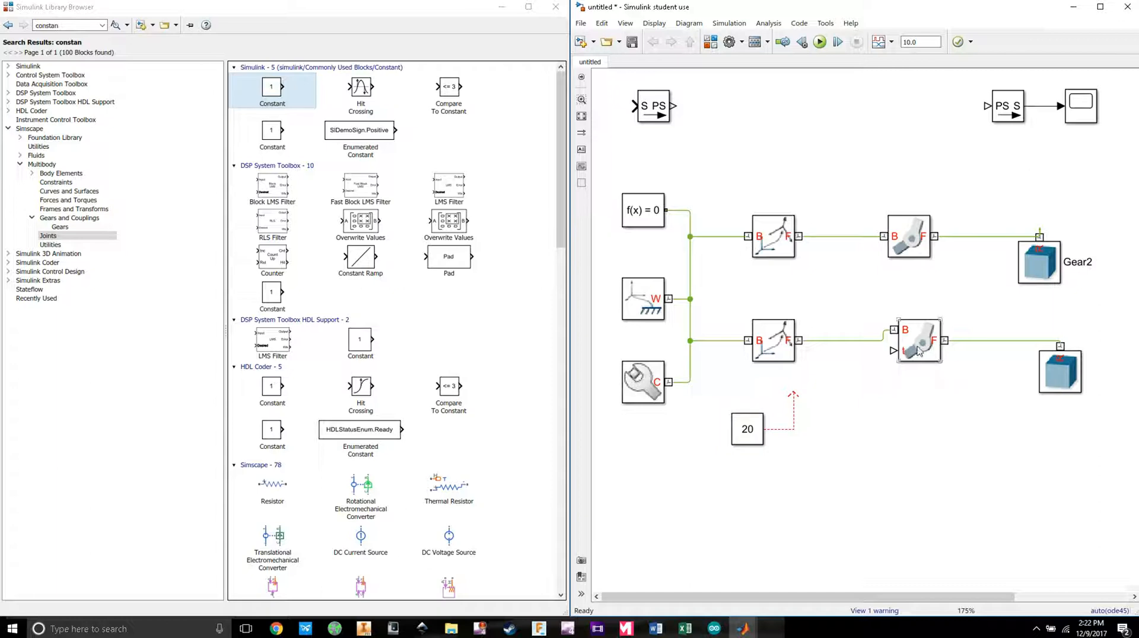
click(646, 113)
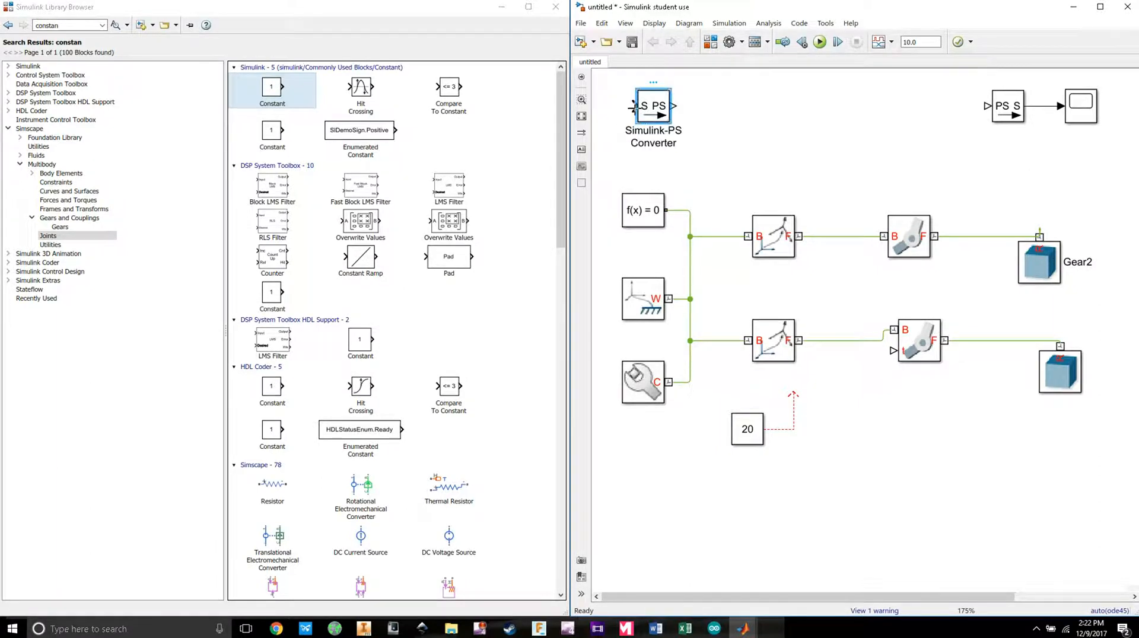
drag(650, 114, 718, 114)
Step: Search the library for signal blocks, then clear the search field
click(92, 24)
double_click(92, 23)
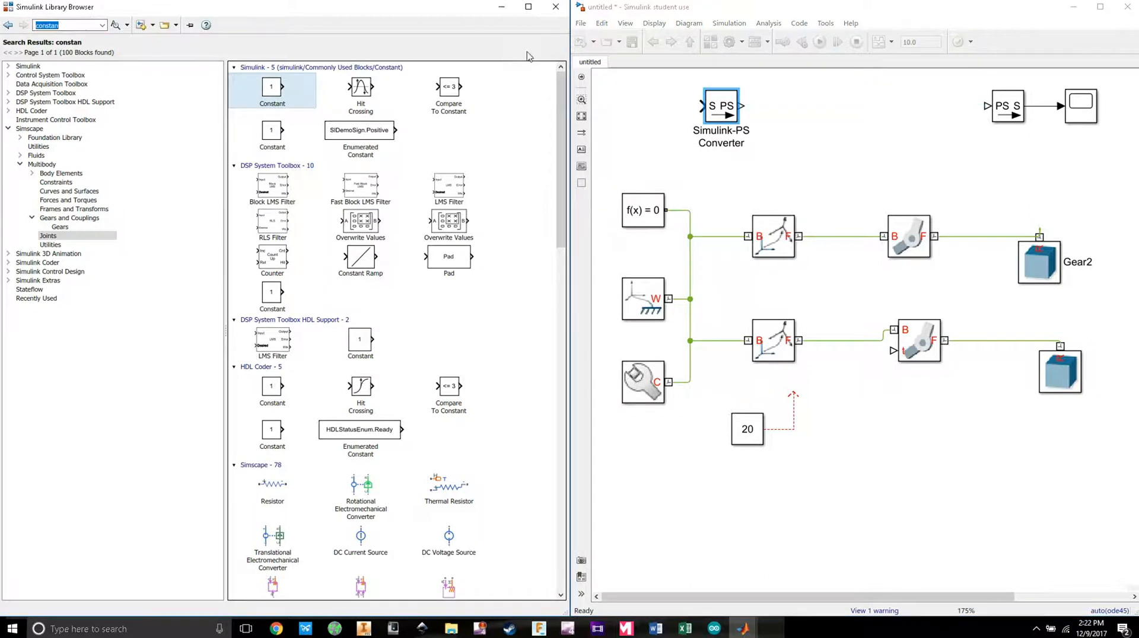
text(signal)
key(Return)
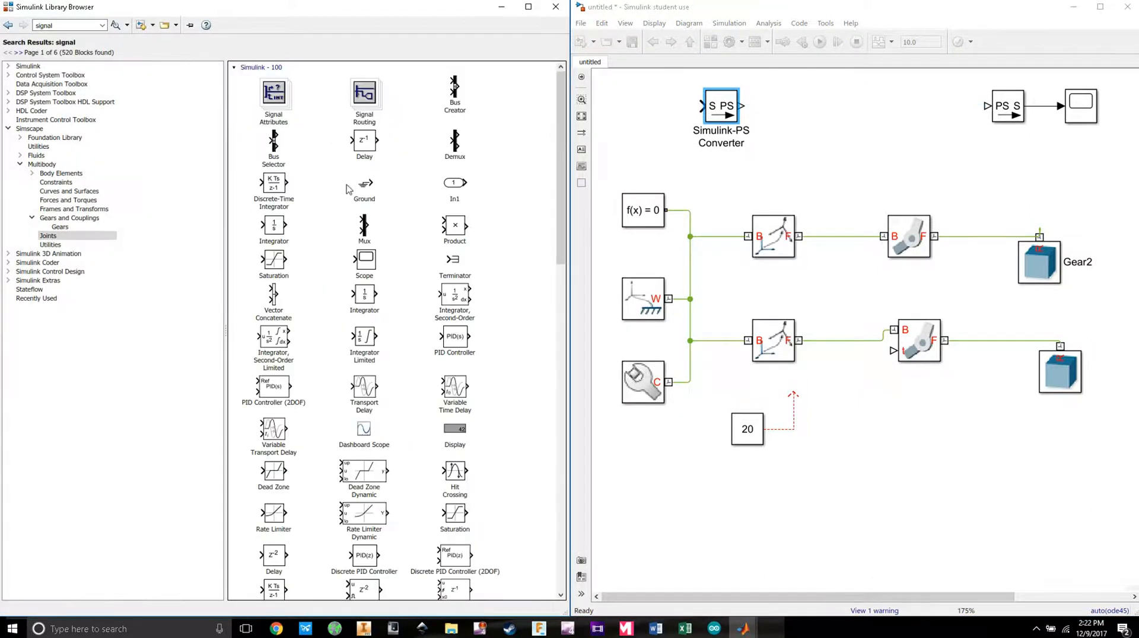
scroll(381, 237, down, 6)
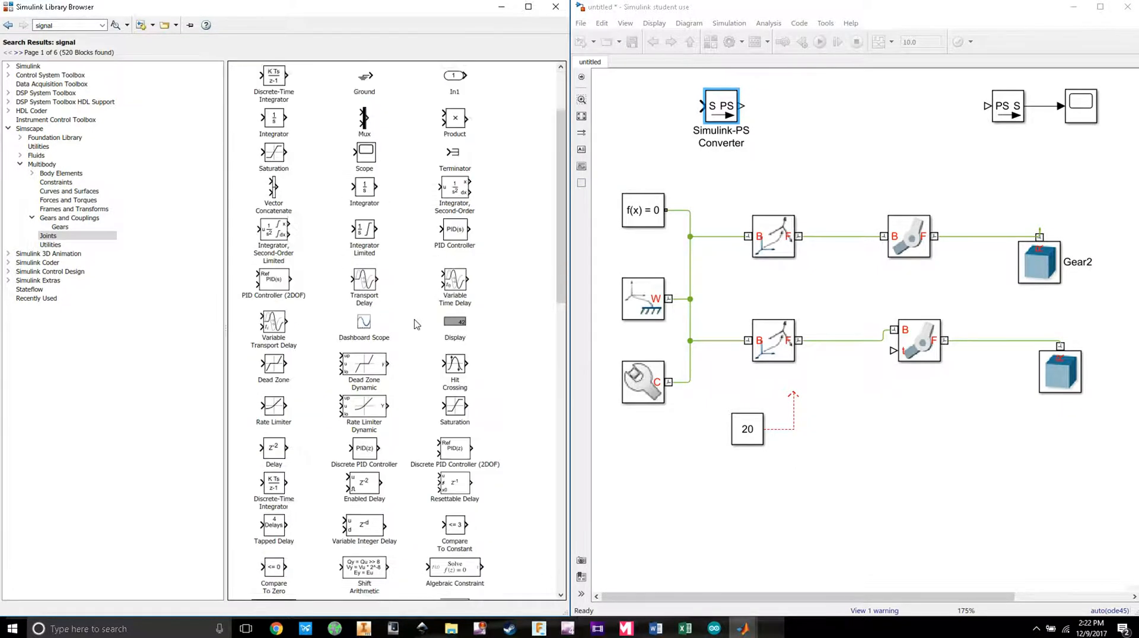
scroll(427, 427, up, 6)
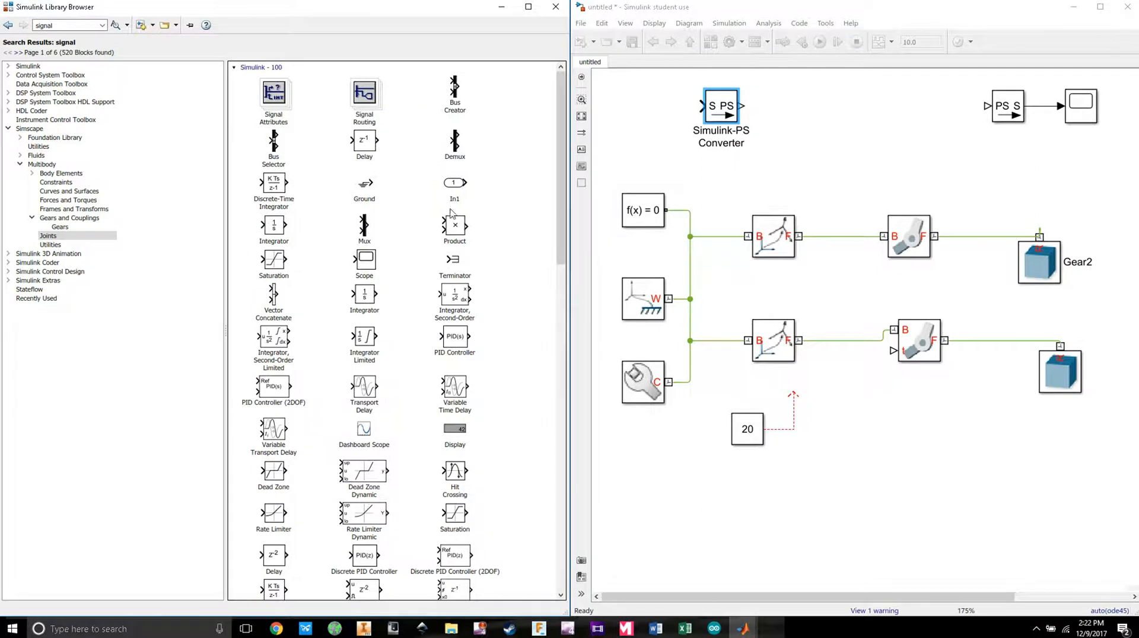
double_click(37, 26)
key(BackSpace)
Step: Insert a Simulink-PS Converter from Simscape Utilities on the constant-to-Revolute Joint1 line
click(37, 146)
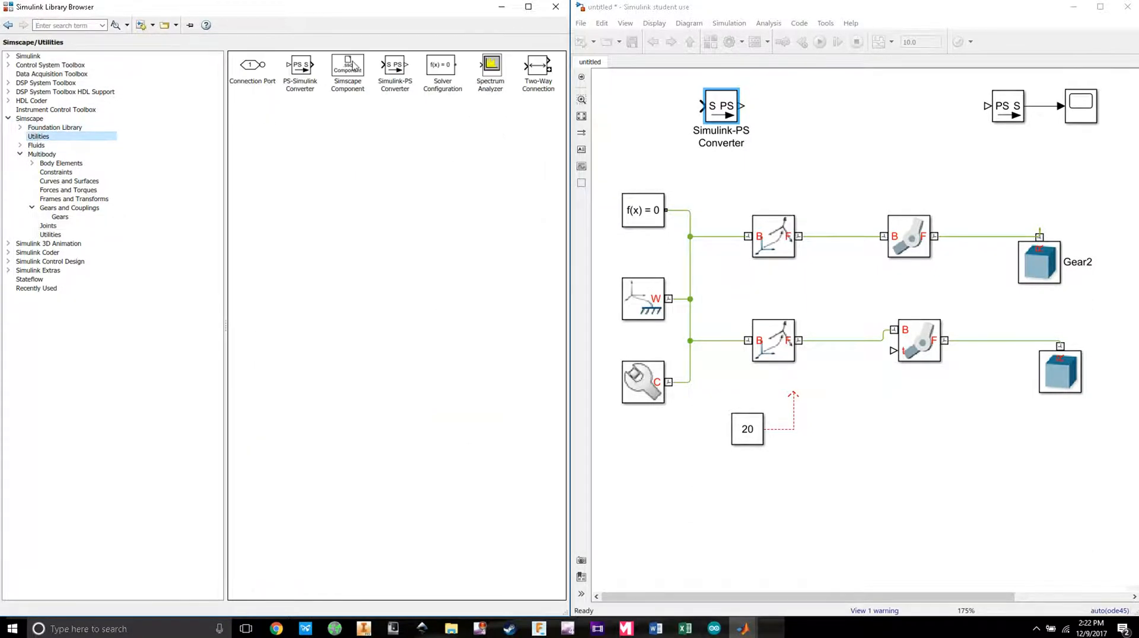
click(306, 65)
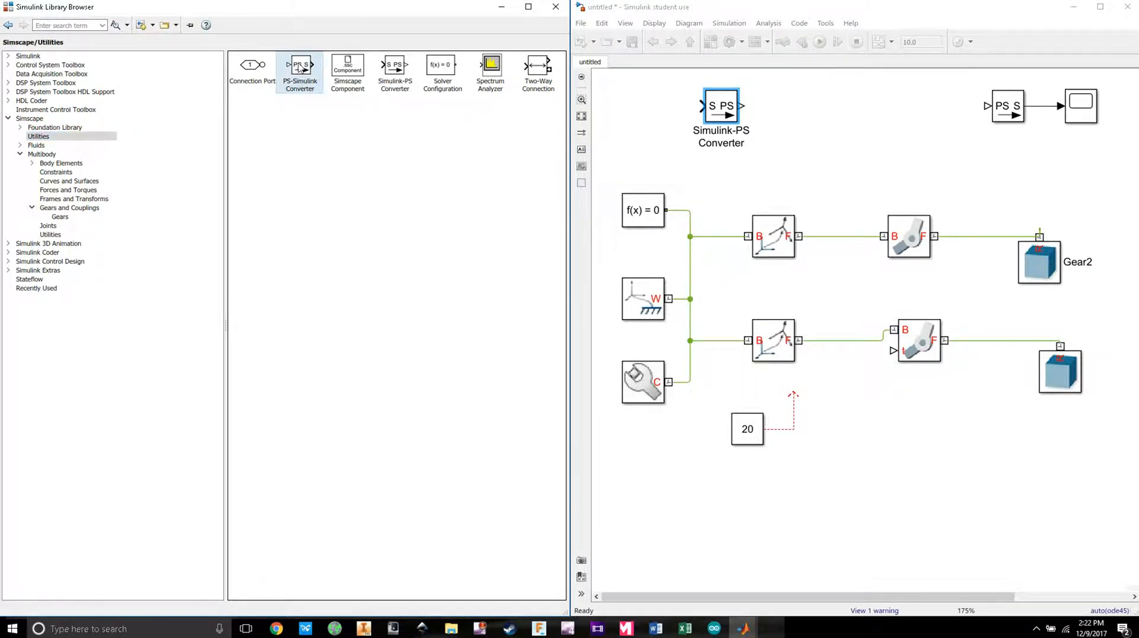
drag(298, 64, 395, 68)
mouse_move(394, 68)
mouse_down()
mouse_move(427, 145)
mouse_move(801, 418)
mouse_move(894, 351)
mouse_up()
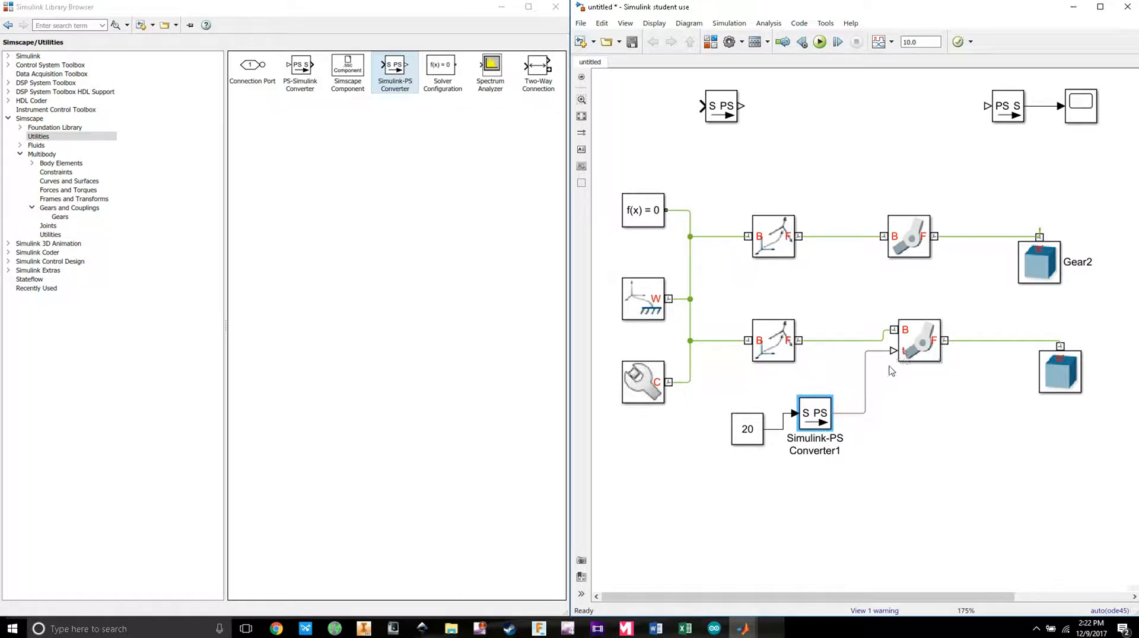
drag(810, 422, 836, 412)
click(920, 404)
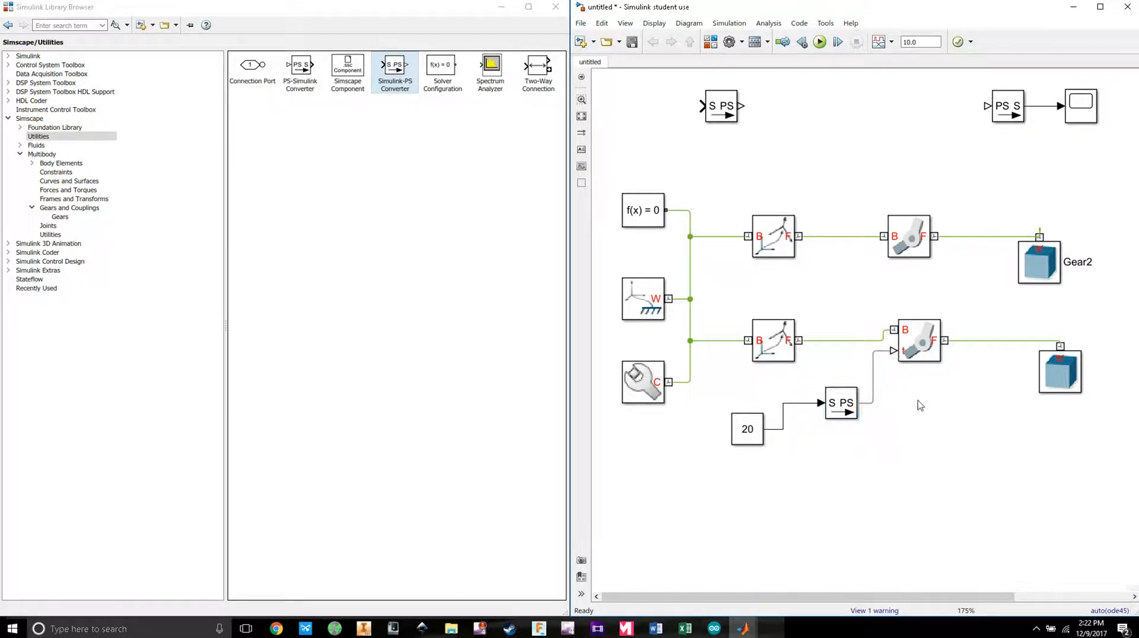
Step: Run the simulation and bring the gear animation window forward
click(819, 42)
mouse_move(744, 634)
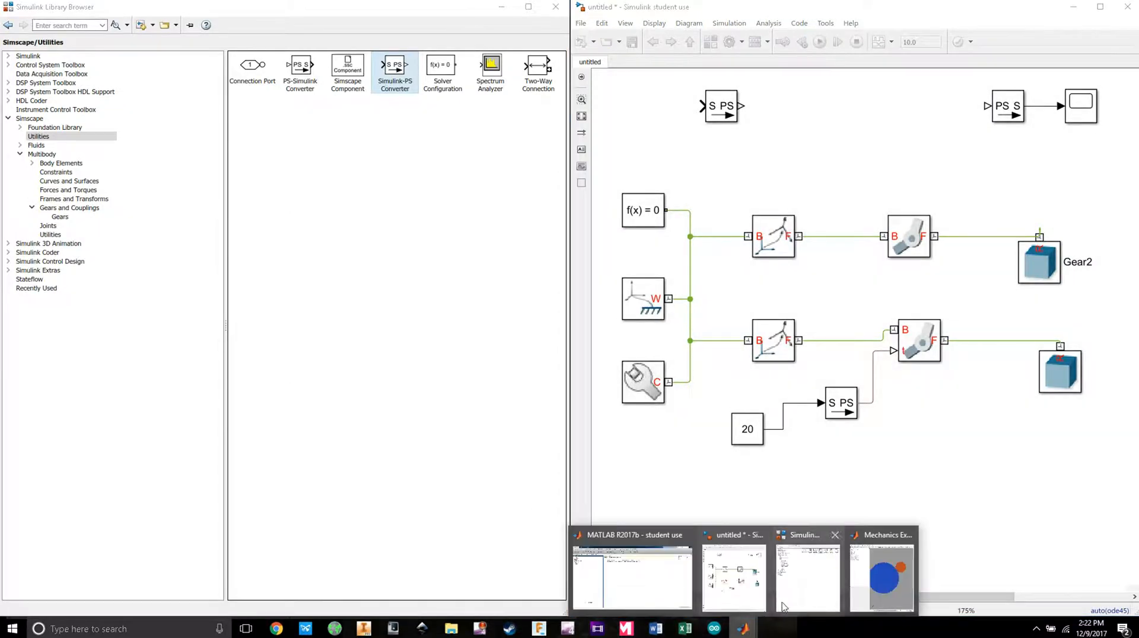
click(867, 580)
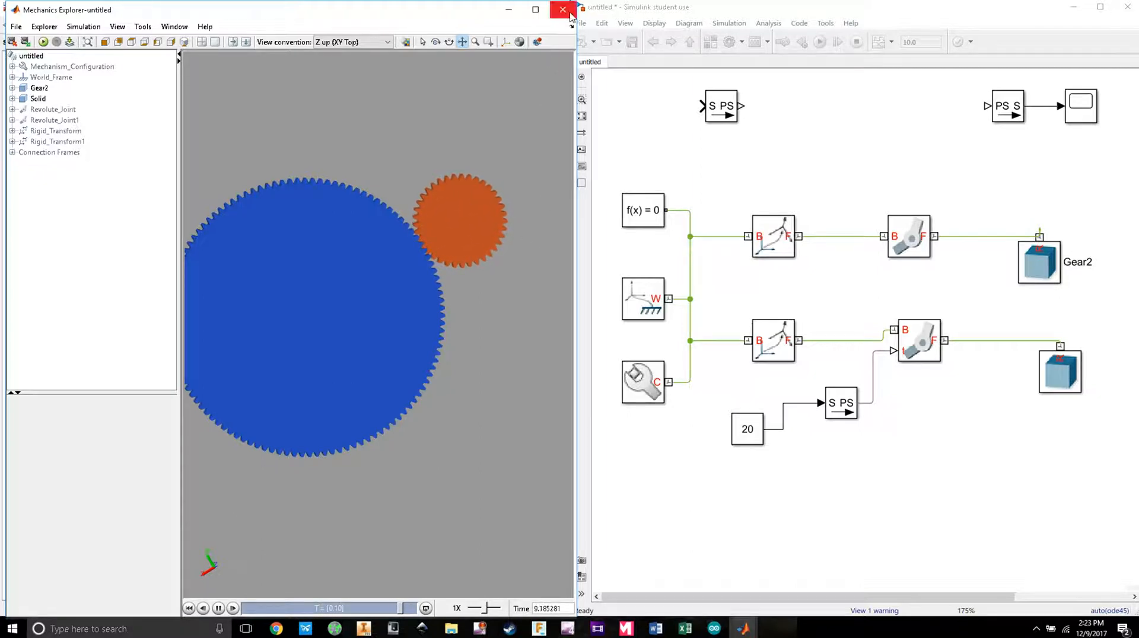
Step: Rewind and replay the gear animation, then shift the Gear2 block further right
click(923, 198)
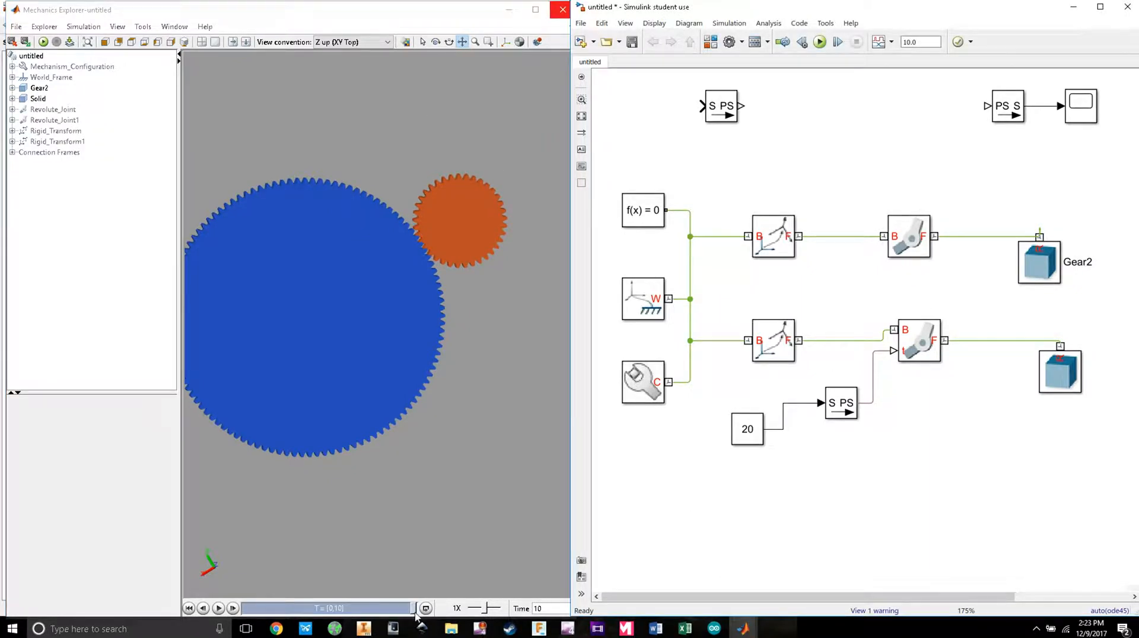
drag(414, 610, 246, 608)
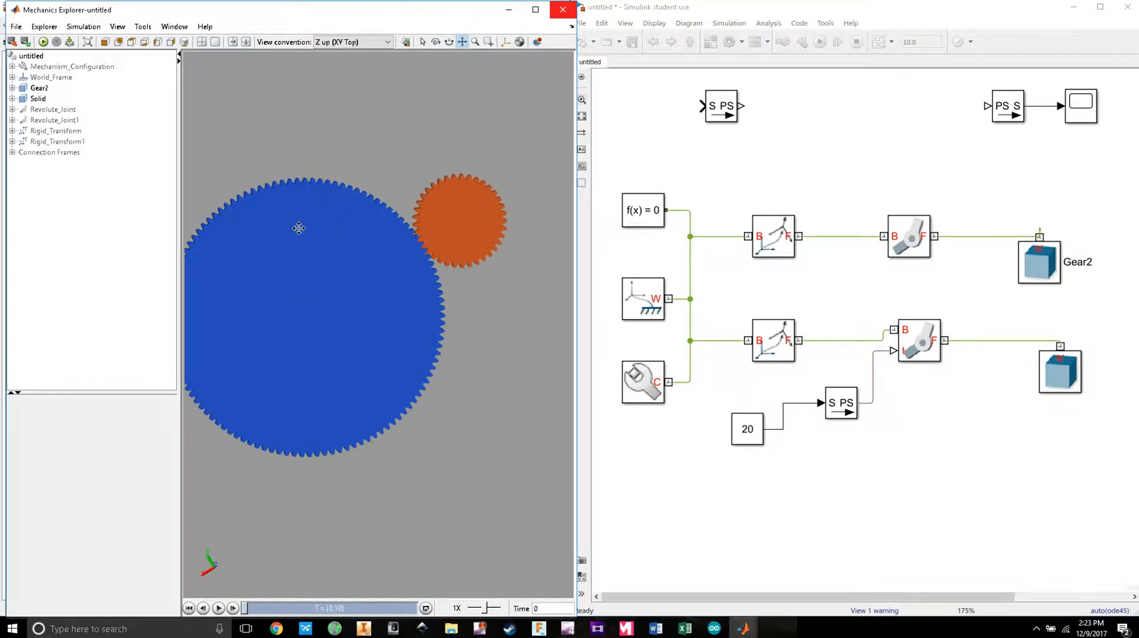
click(220, 609)
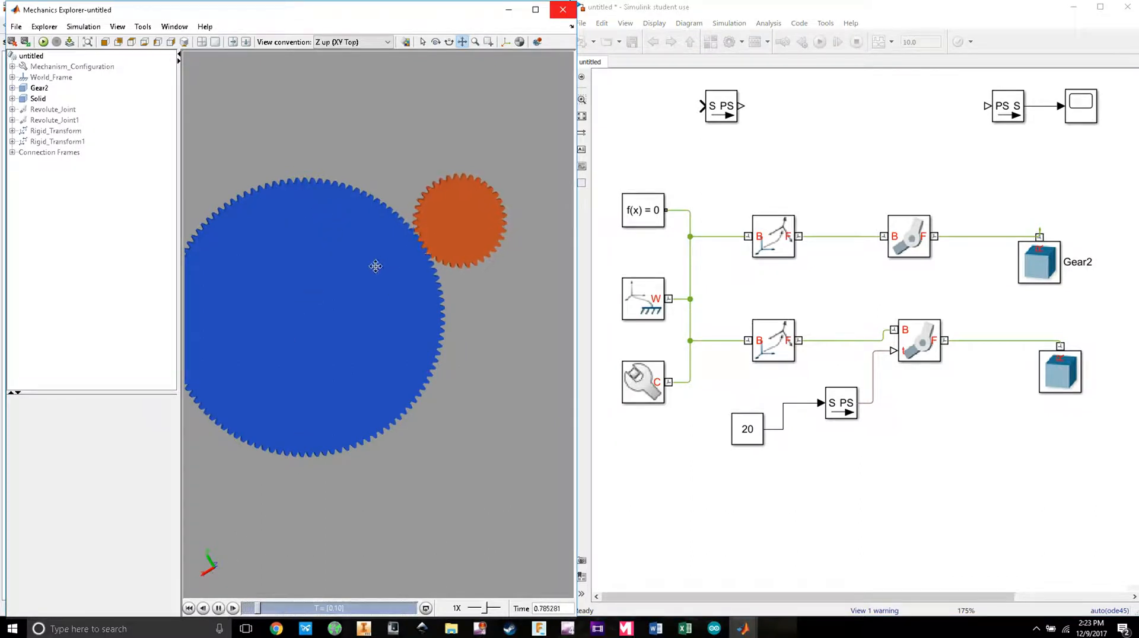
mouse_move(1042, 274)
mouse_down()
mouse_move(1079, 274)
mouse_move(1063, 274)
mouse_up()
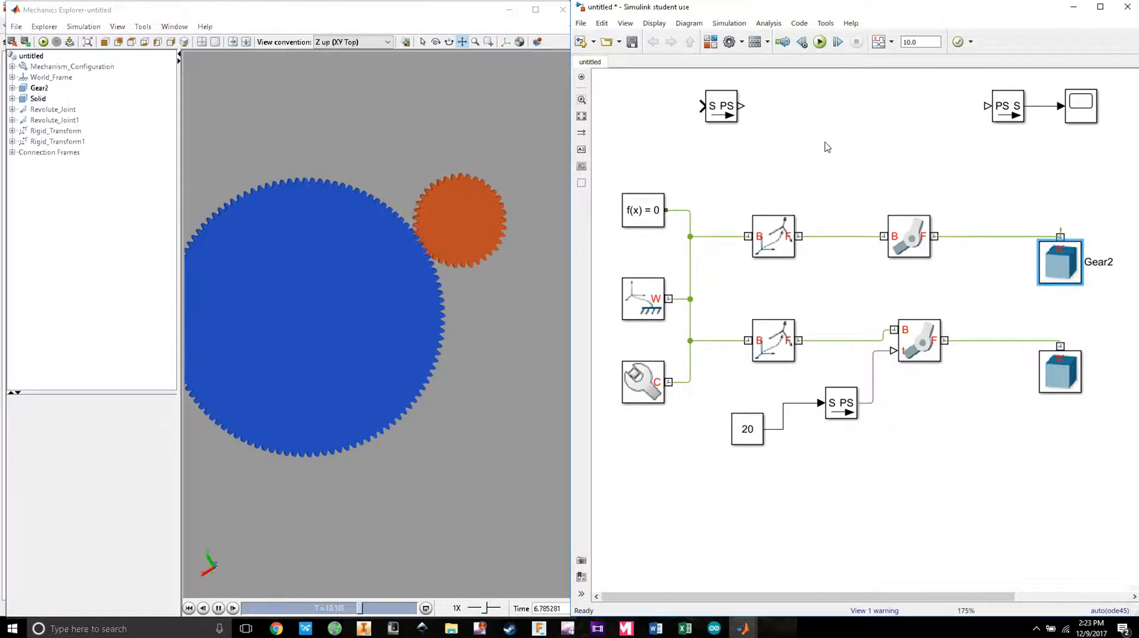
Step: Turn on Position sensing in Revolute Joint1's Sensing settings
drag(847, 142, 816, 138)
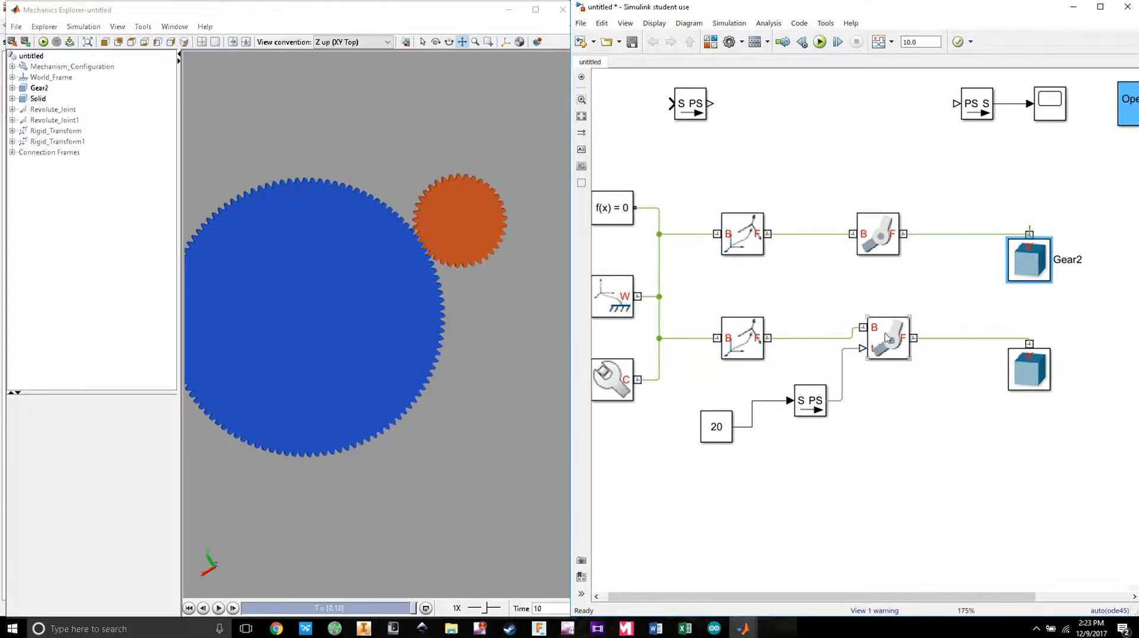
double_click(892, 345)
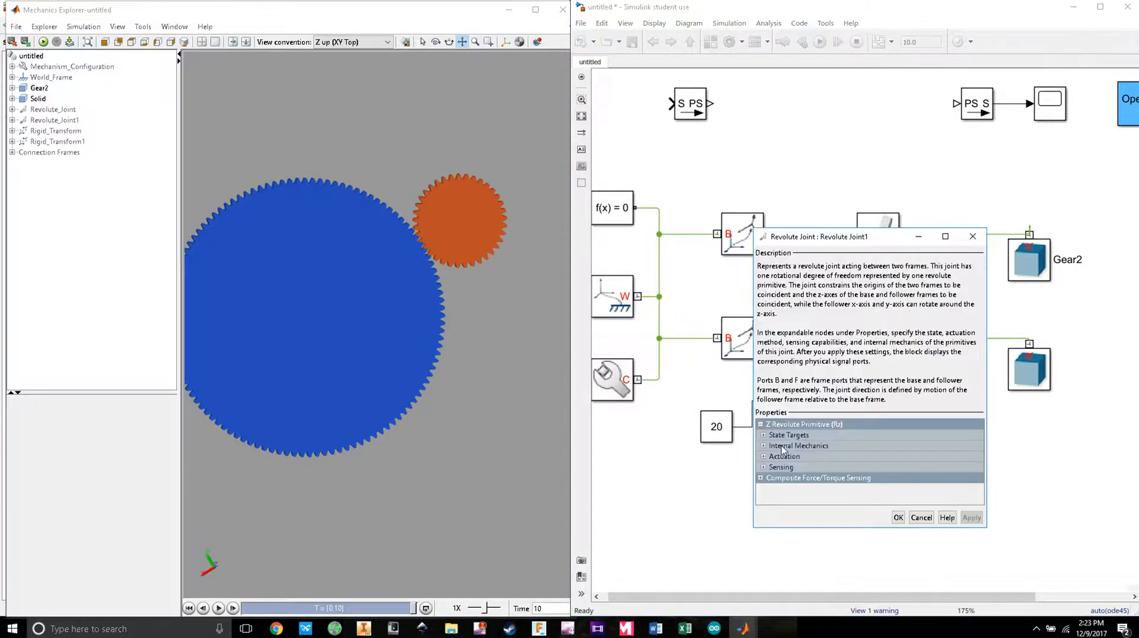
click(763, 468)
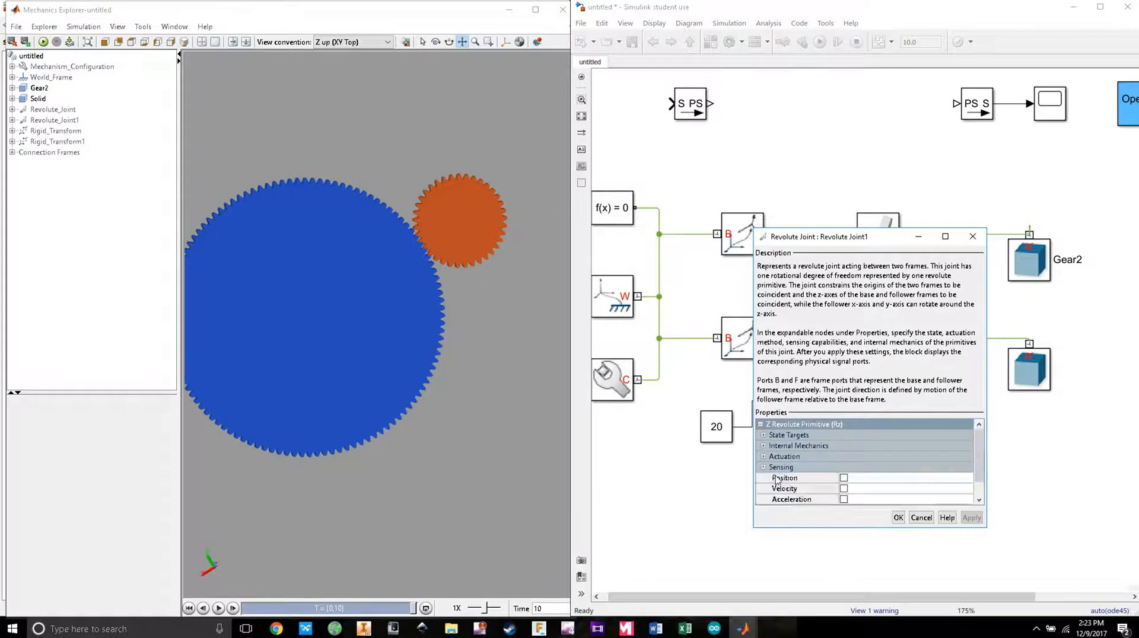
click(843, 478)
click(898, 517)
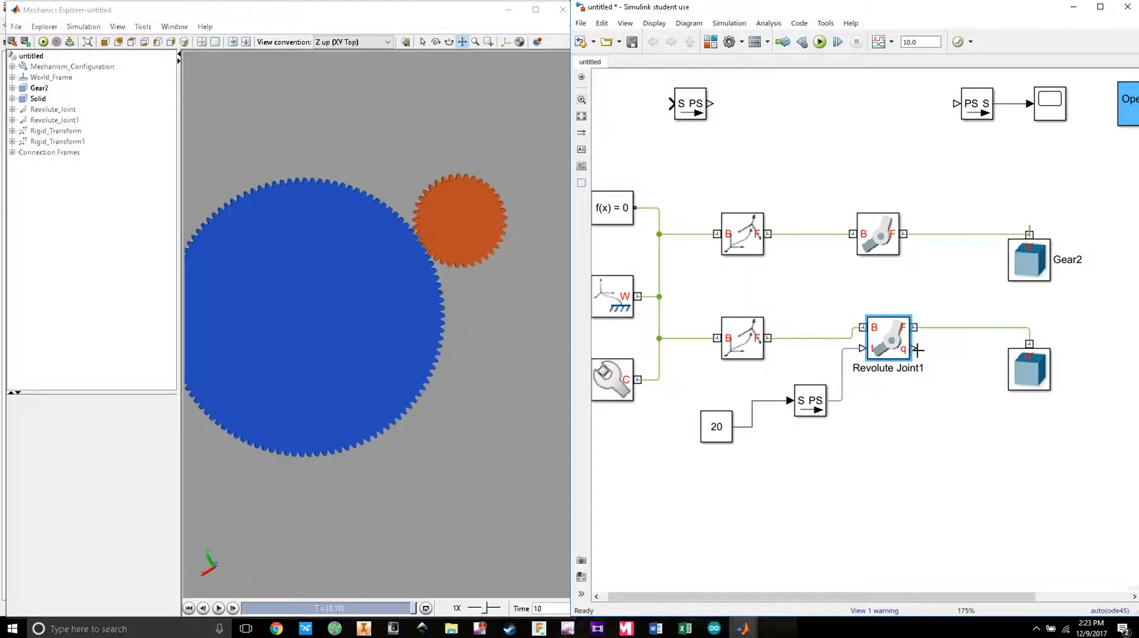
Step: Wire the joint's q output to a PS-Simulink Converter and Scope, arrange them, and run
drag(918, 349, 937, 429)
drag(979, 117, 910, 113)
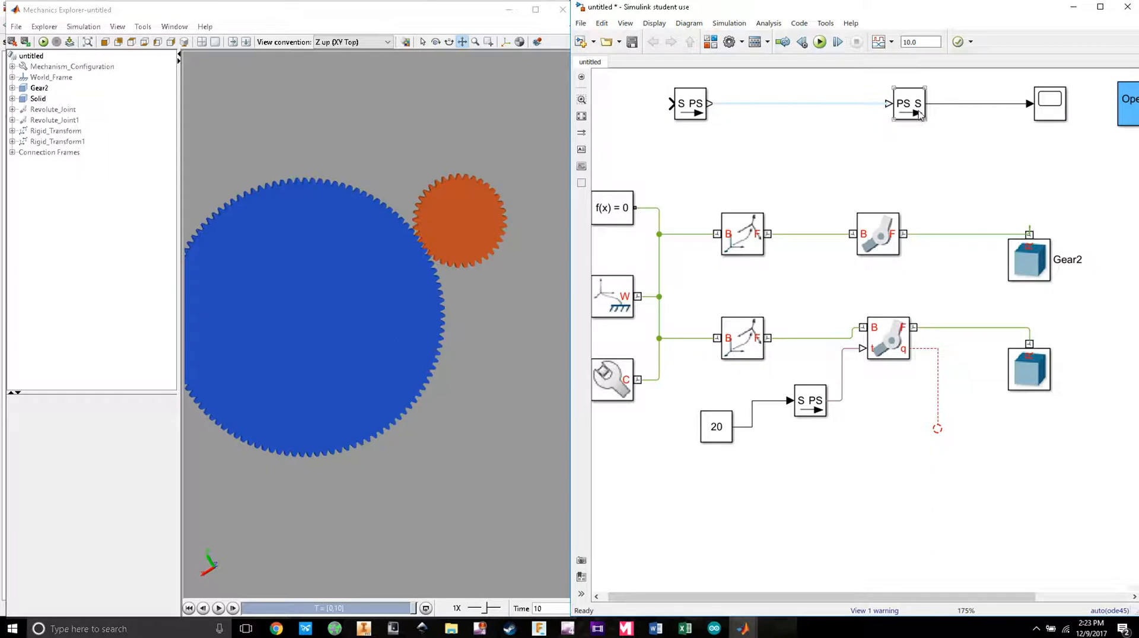
drag(1067, 156, 948, 434)
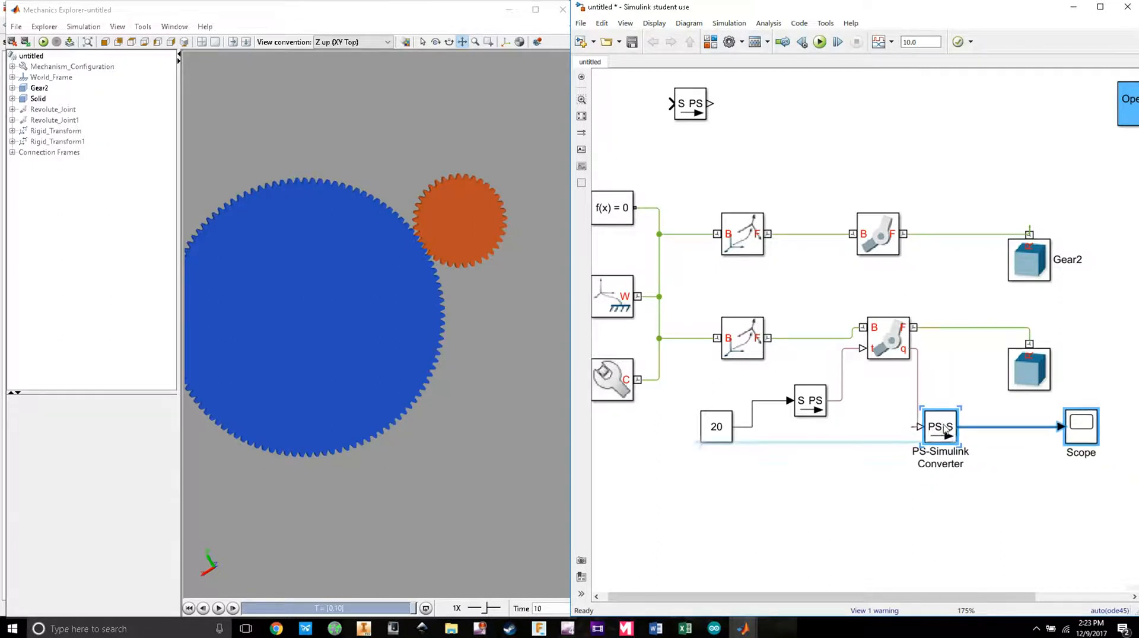
click(987, 504)
drag(1079, 436, 1012, 436)
click(1010, 478)
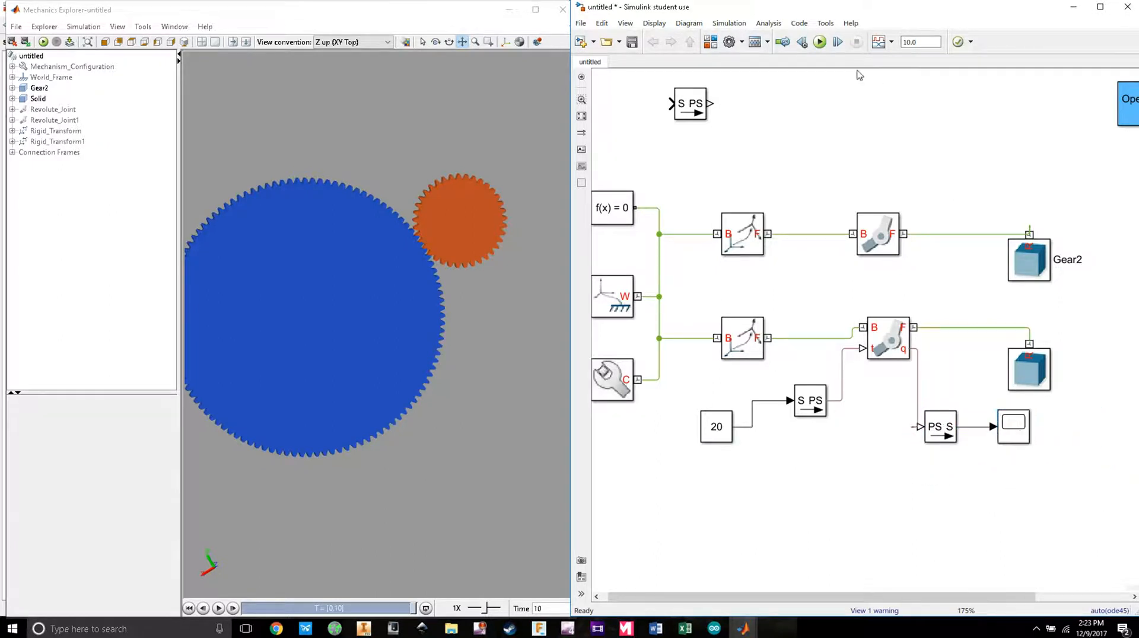
click(820, 42)
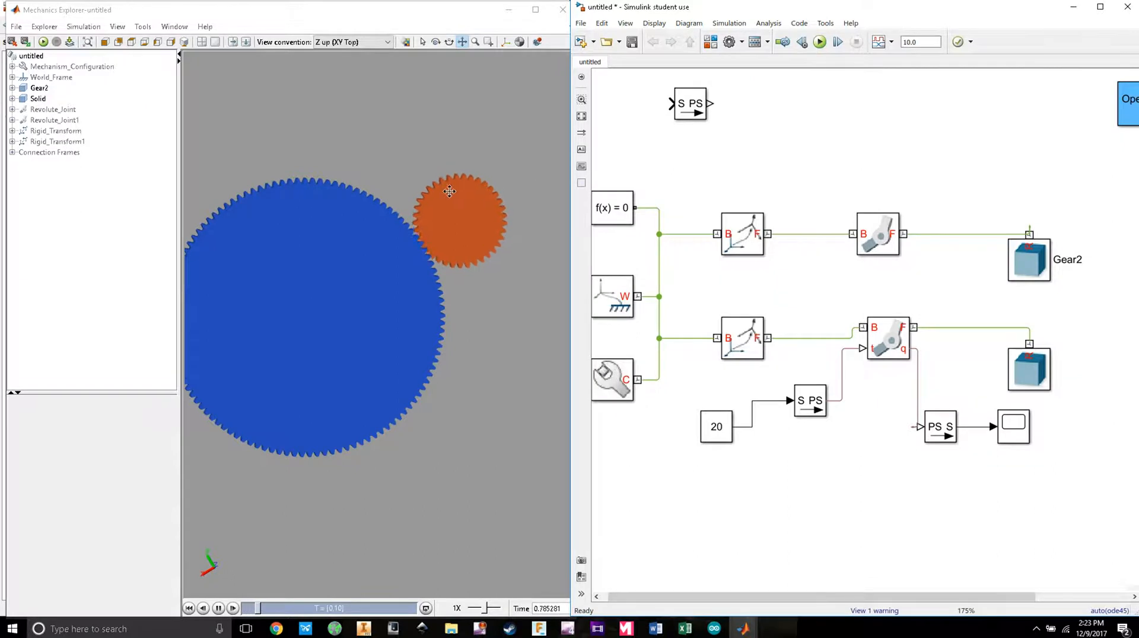
click(1010, 424)
double_click(1012, 424)
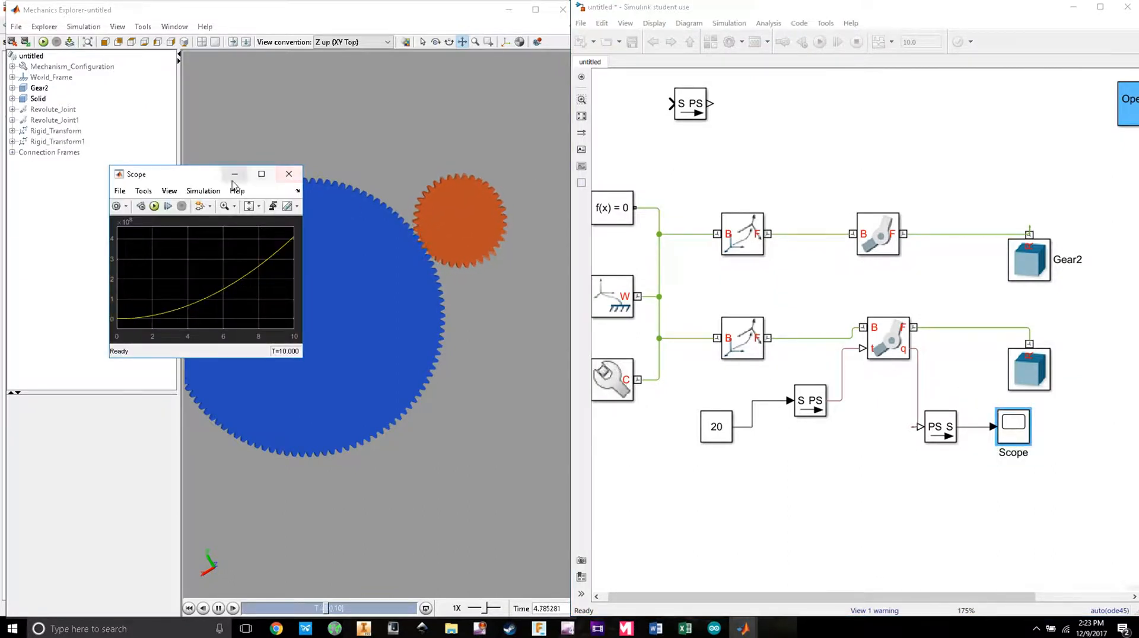
drag(221, 179, 738, 121)
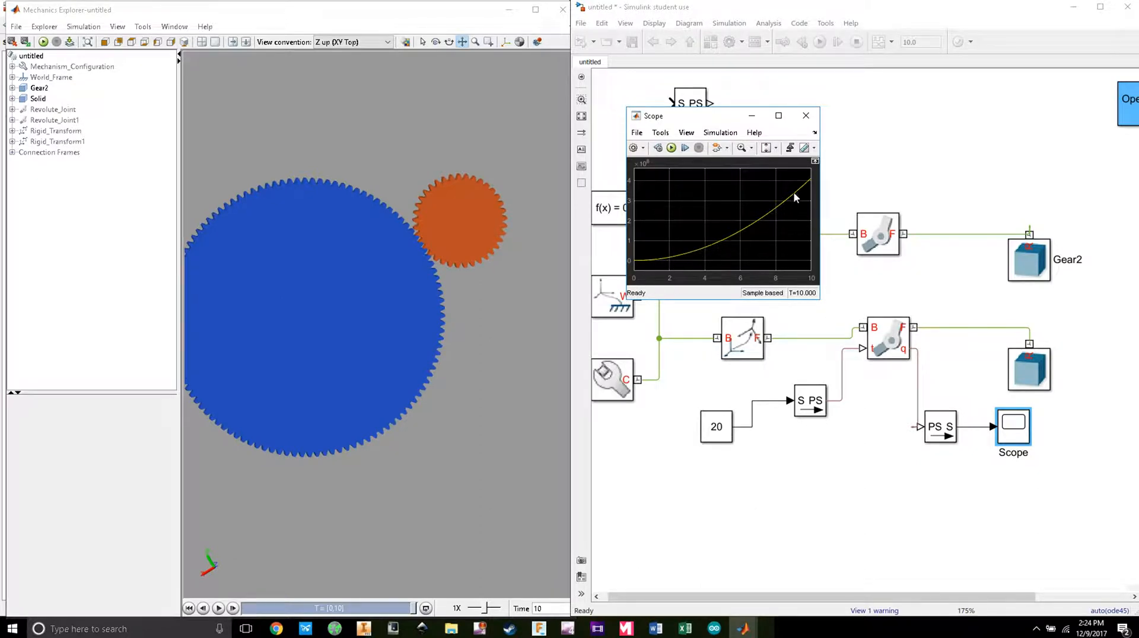
click(805, 116)
scroll(1008, 468, right, 3)
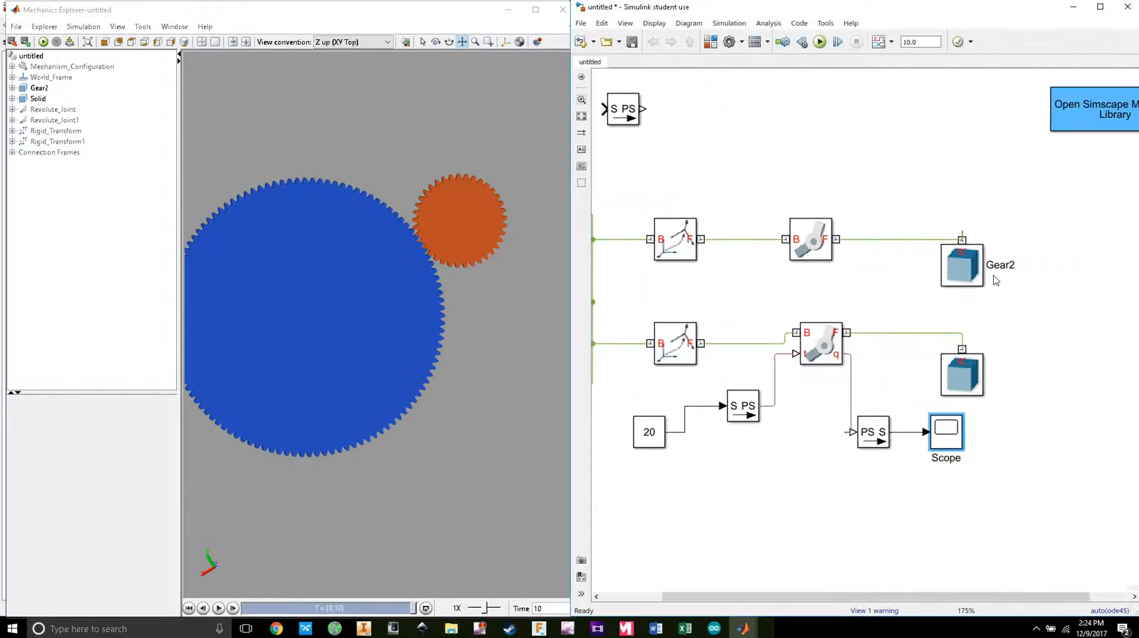
Step: Reposition the Solid block and add a Common Gear Constraint from Gears, connecting it between Gear2 and the Solid gear
click(998, 265)
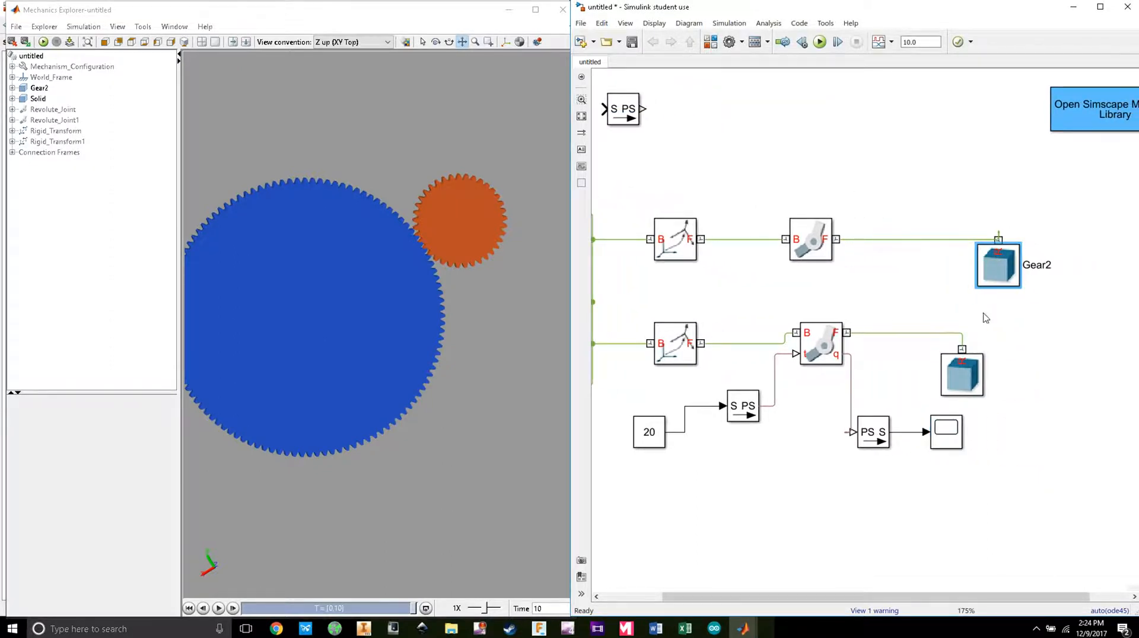
drag(972, 377, 1018, 366)
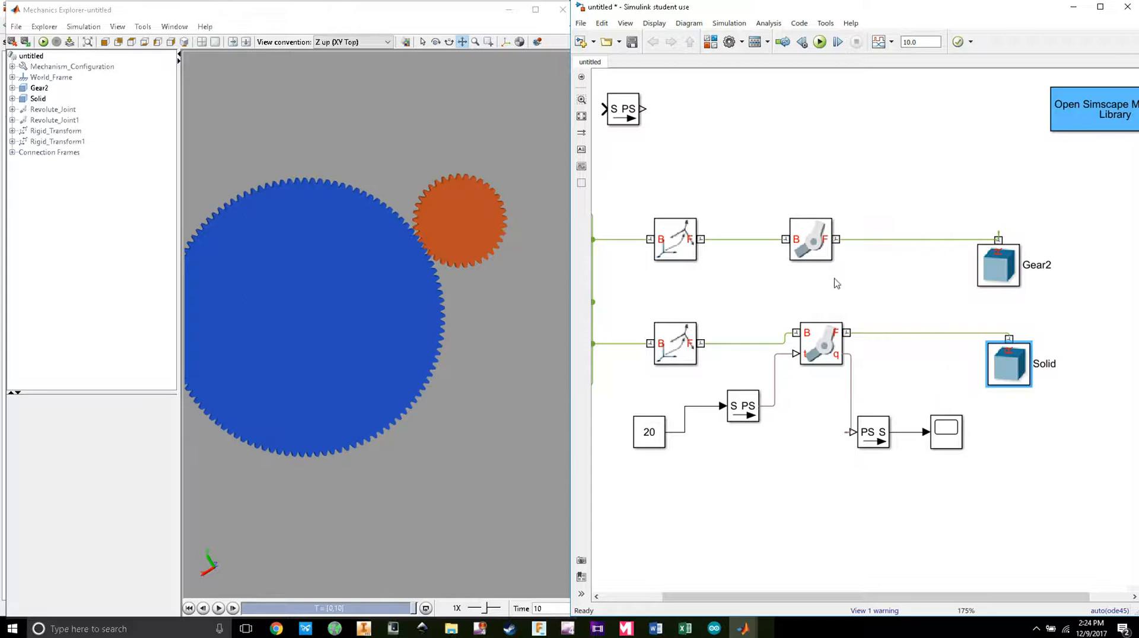
click(711, 43)
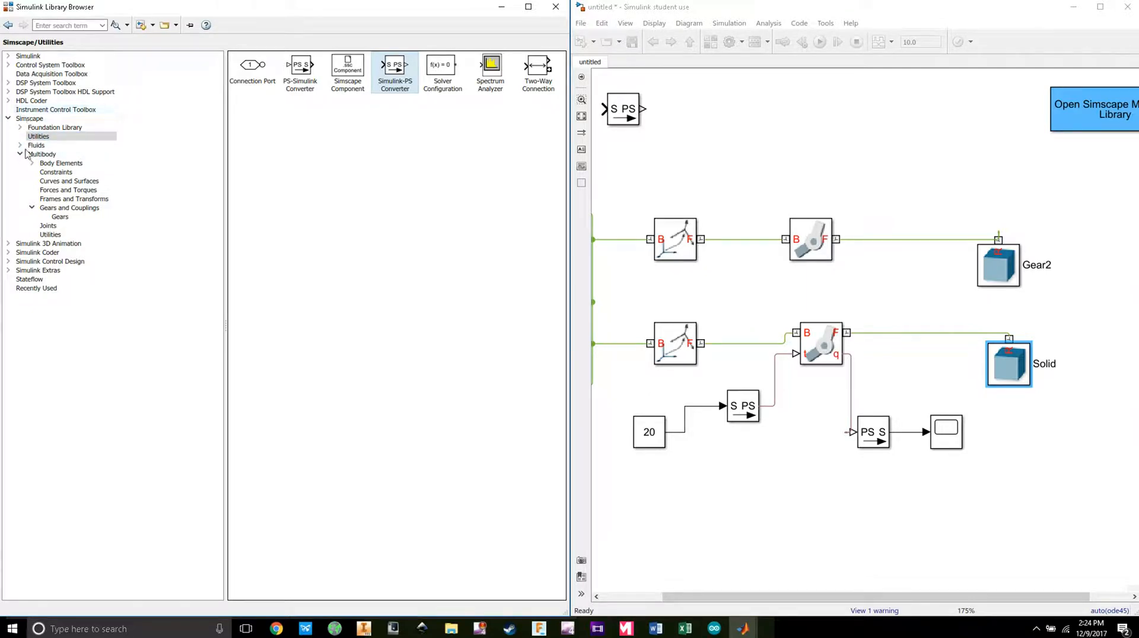
click(59, 216)
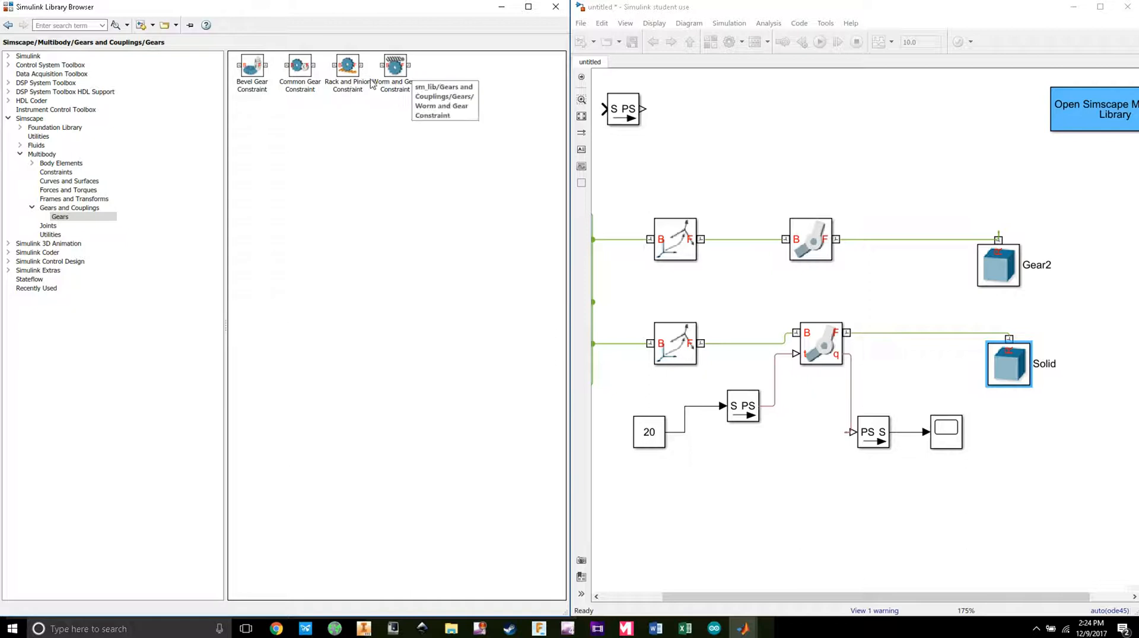
click(300, 67)
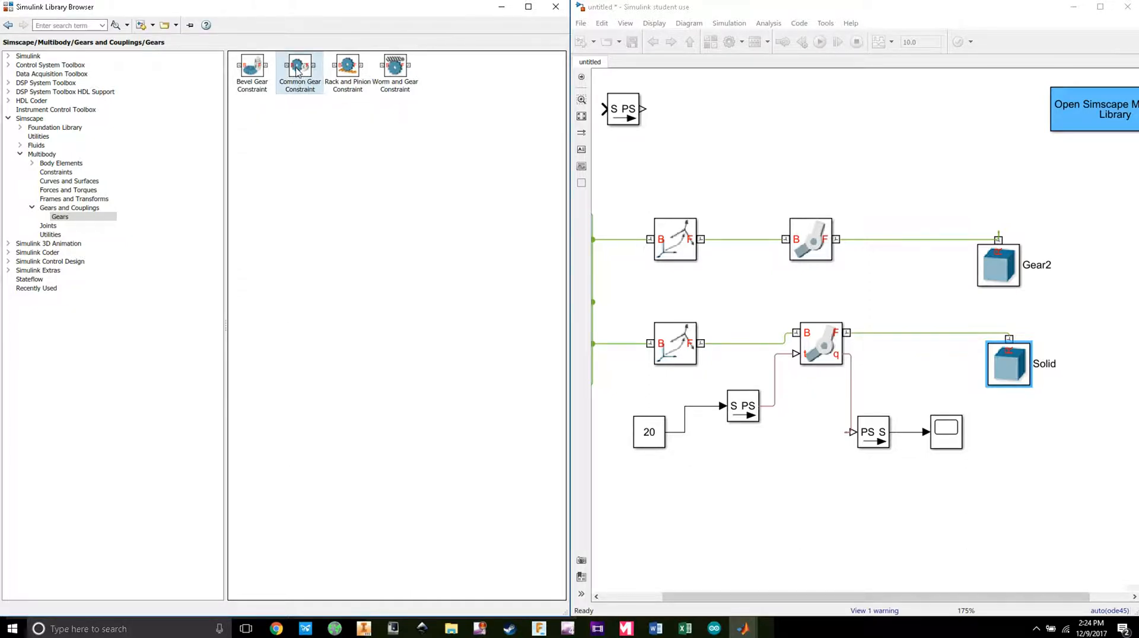
drag(298, 70, 878, 334)
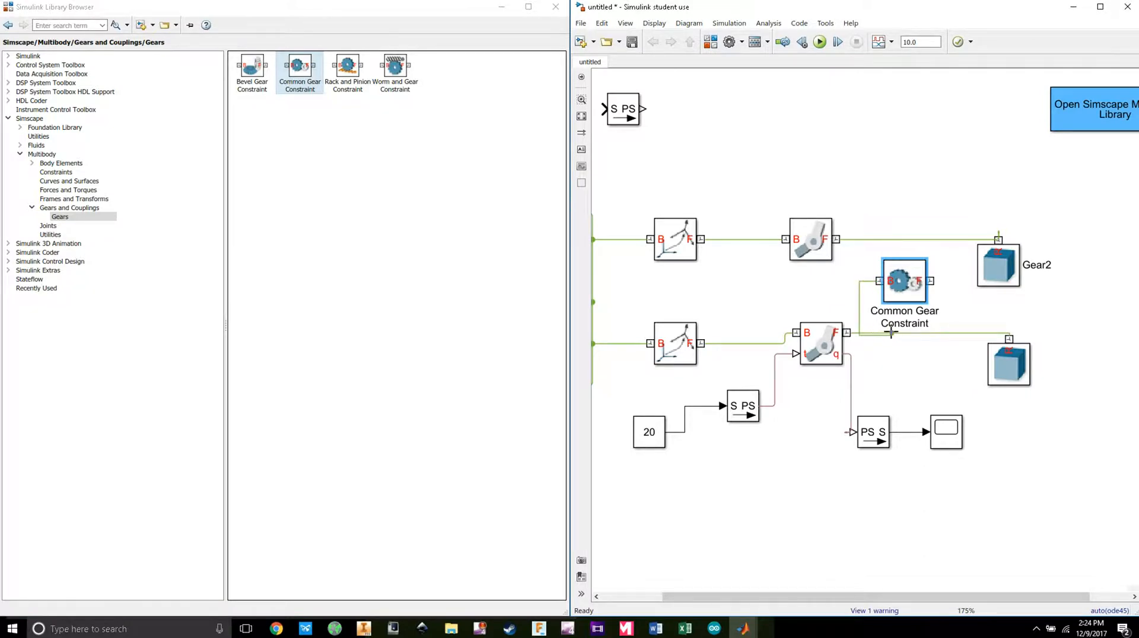
click(918, 334)
drag(903, 282, 940, 242)
double_click(897, 286)
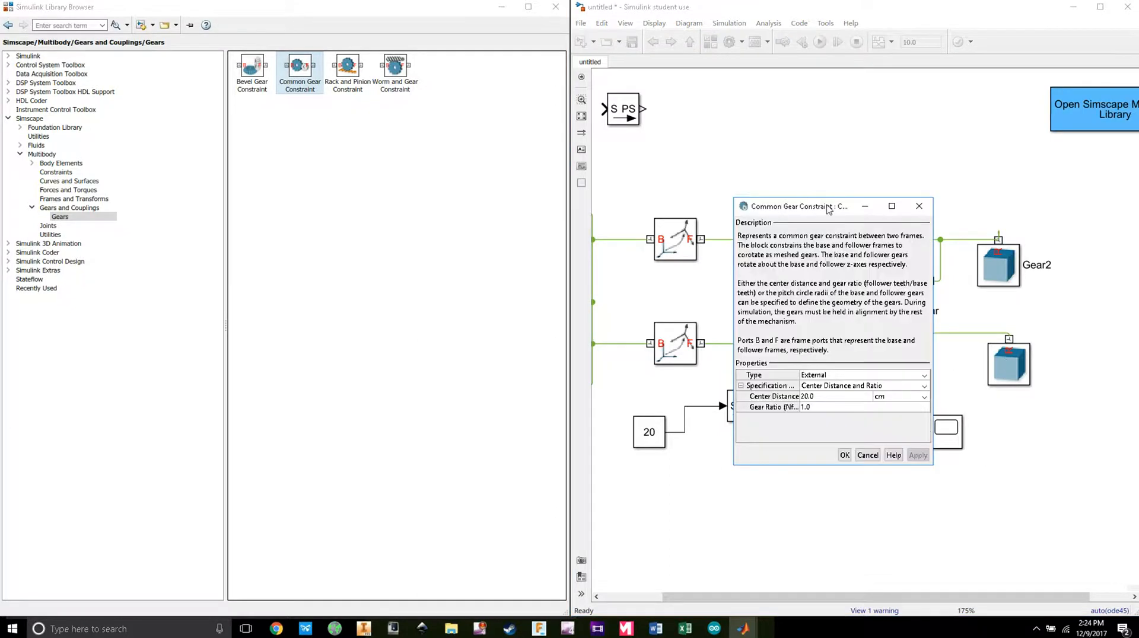
Step: Keep the External type, choose Pitch Circle Radii, and set both radius units to inches
drag(829, 209, 689, 114)
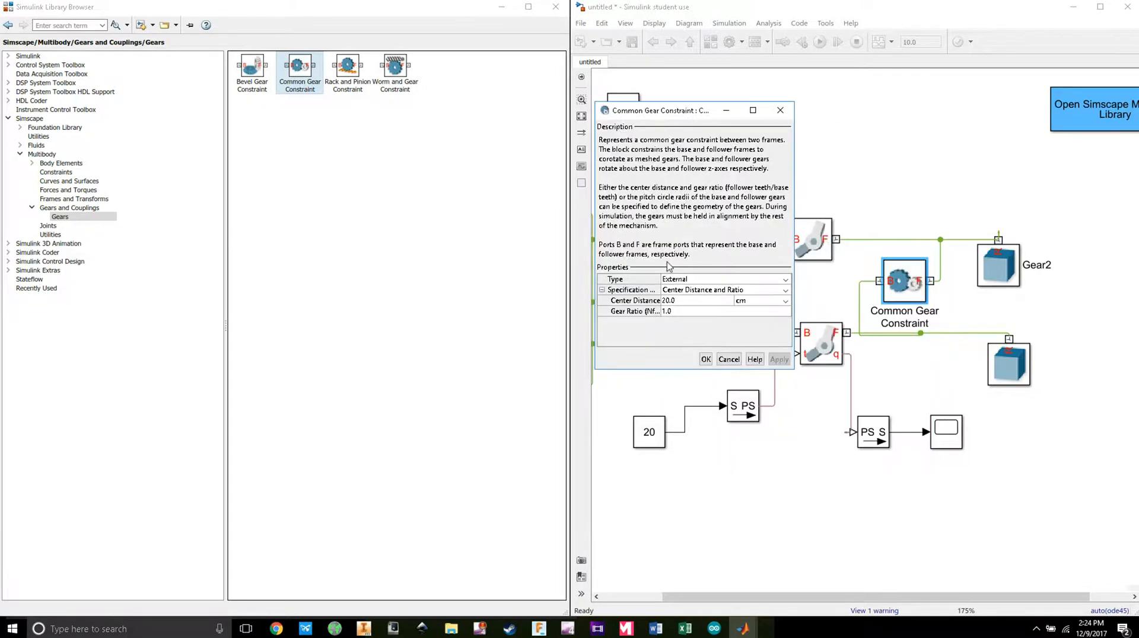
click(721, 281)
click(712, 300)
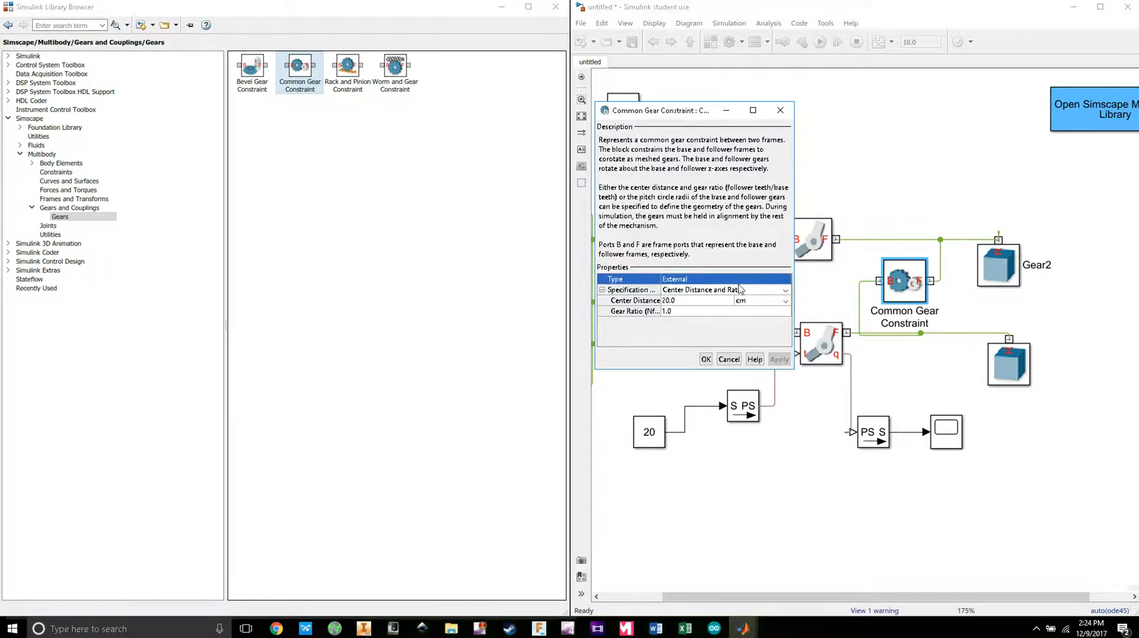
click(784, 291)
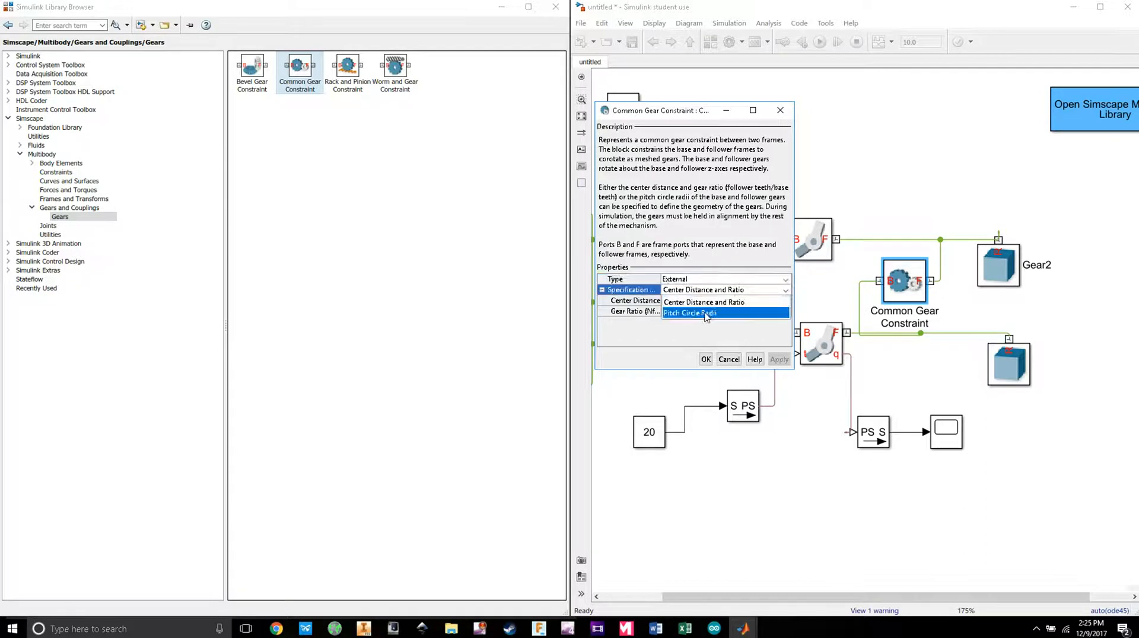
click(707, 313)
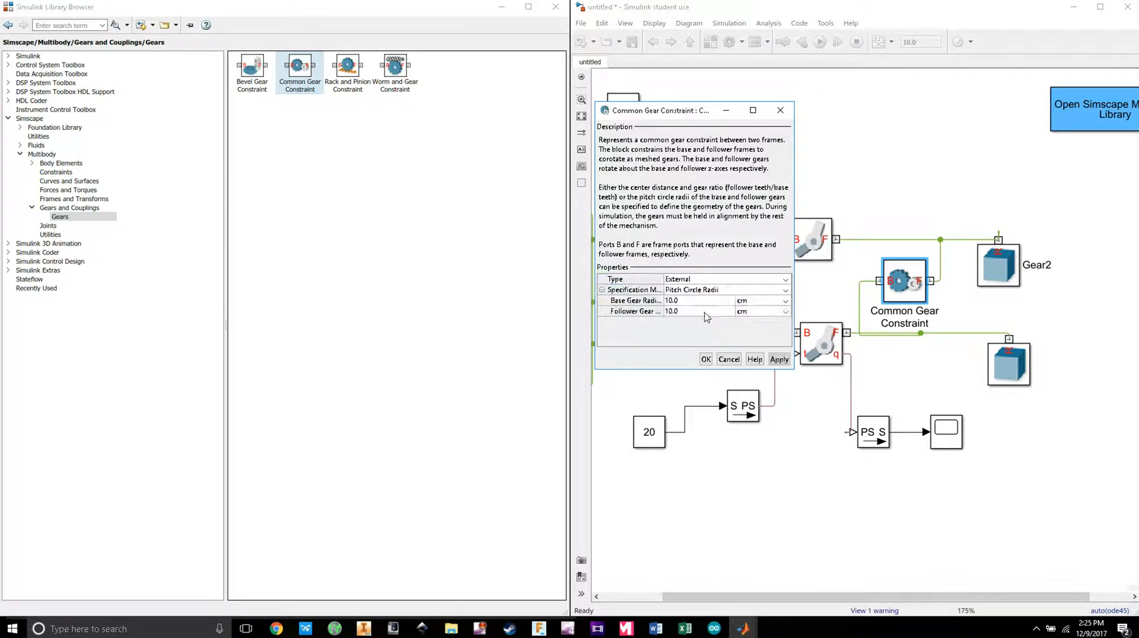
click(785, 301)
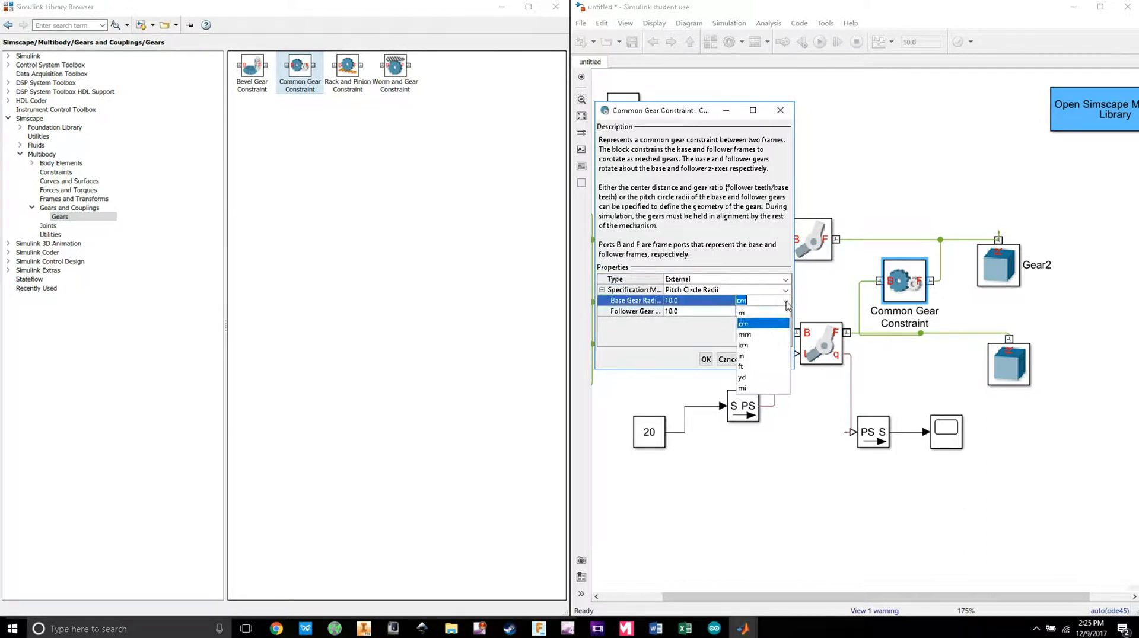
click(761, 356)
click(785, 314)
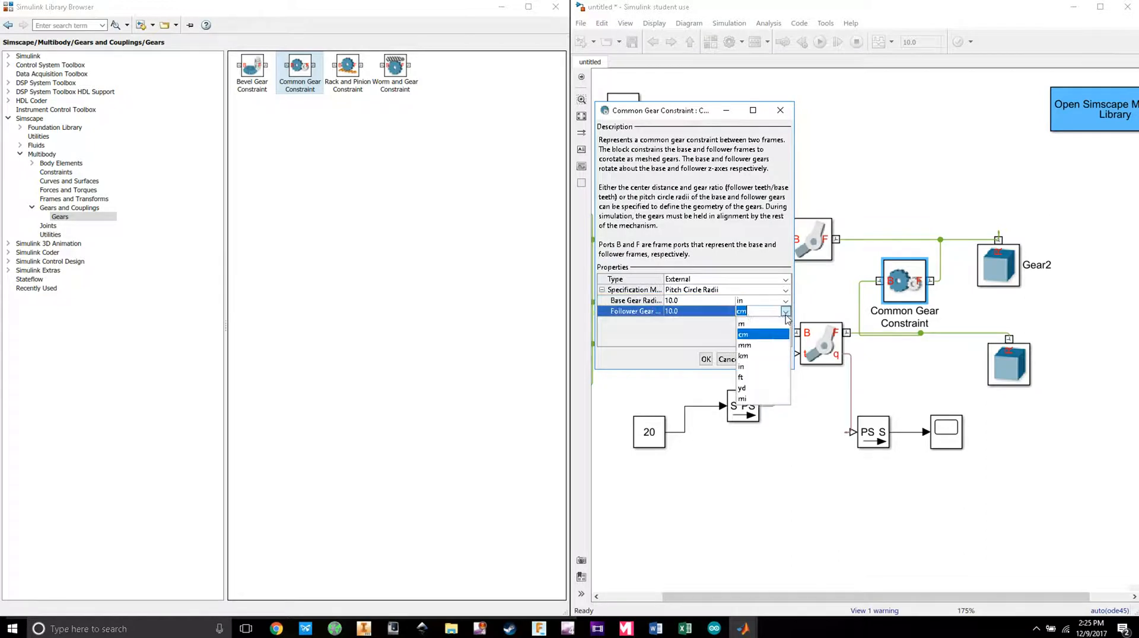
click(763, 367)
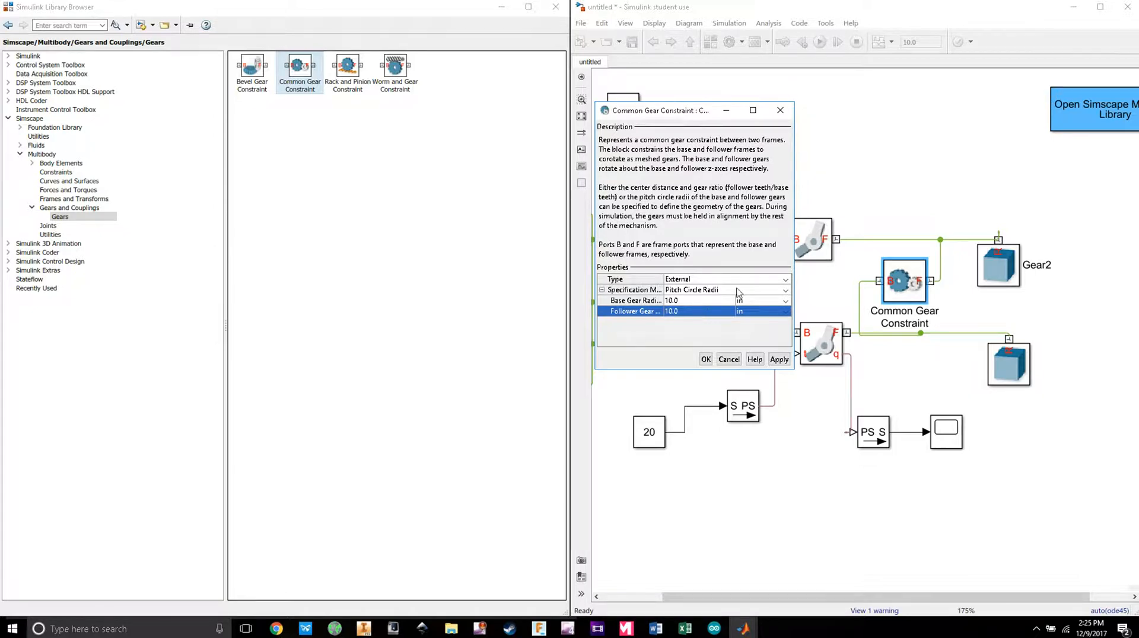
Step: Move the constraint dialog aside and select the lower-left Rigid Transform block
drag(686, 110, 541, 46)
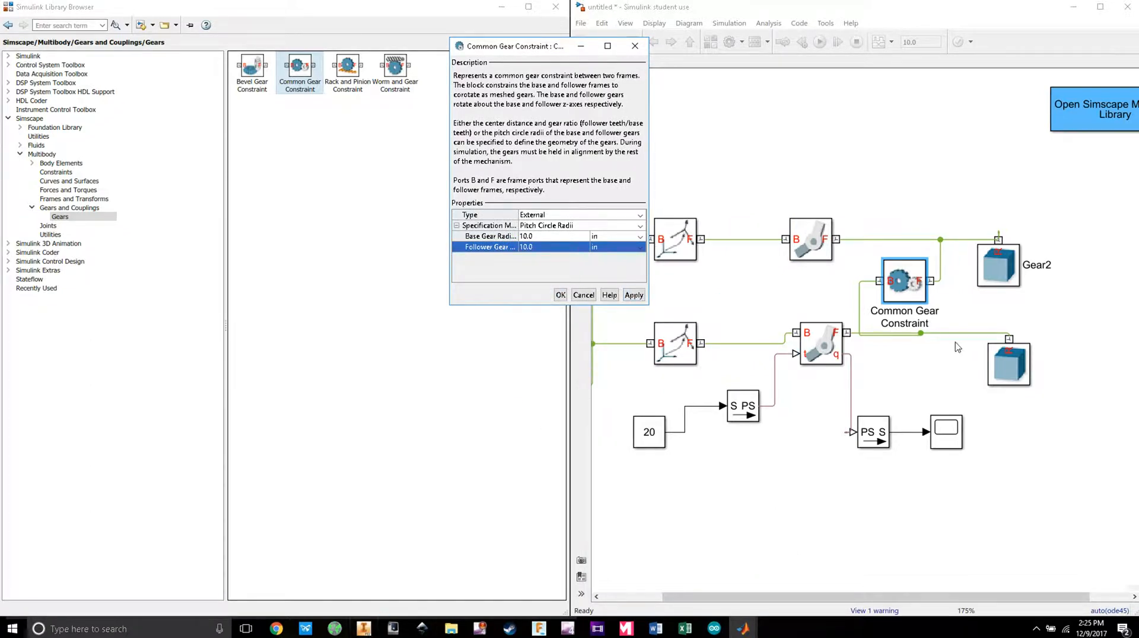
click(1001, 367)
drag(541, 46, 480, 47)
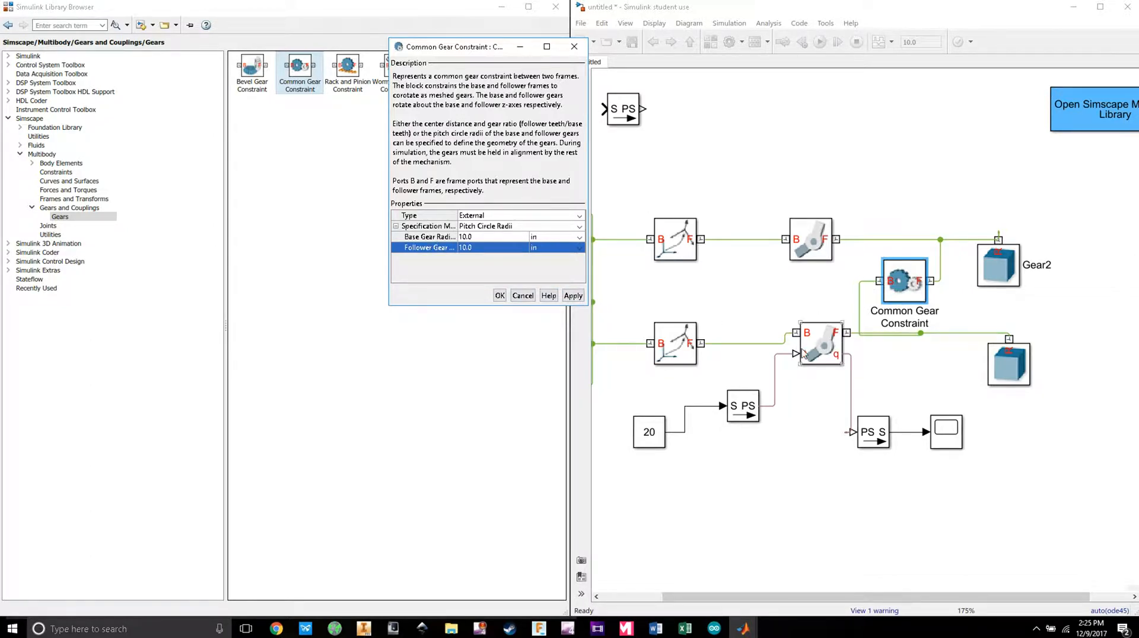
click(683, 343)
Step: Copy the lower Rigid Transform offset 1.48/2 into the follower gear radius
double_click(680, 343)
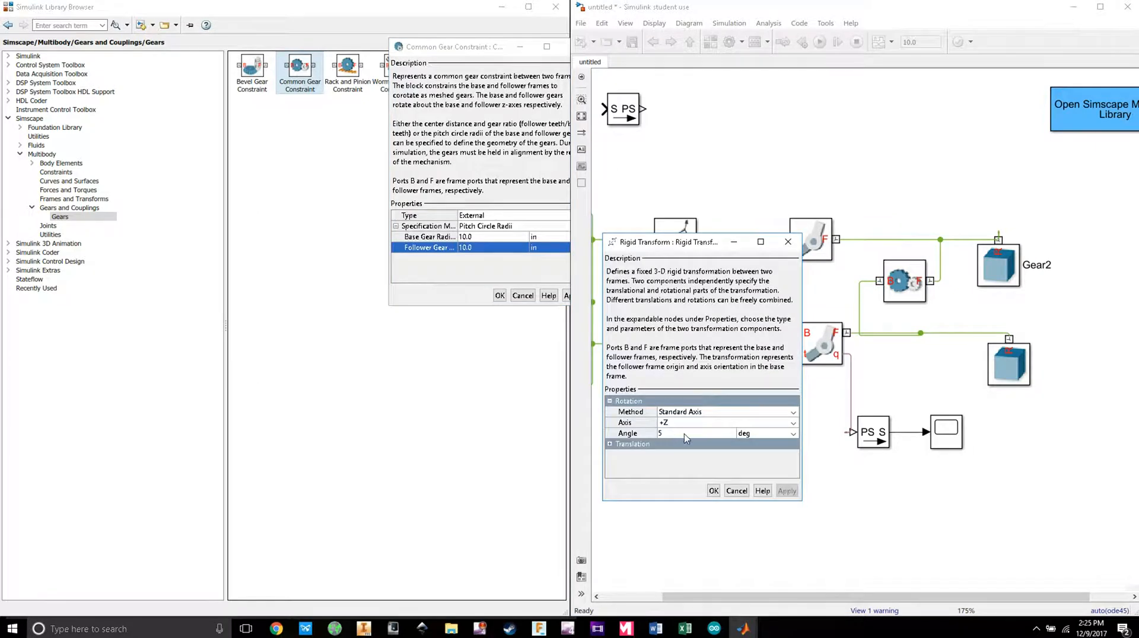
click(609, 443)
scroll(795, 459, down, 1)
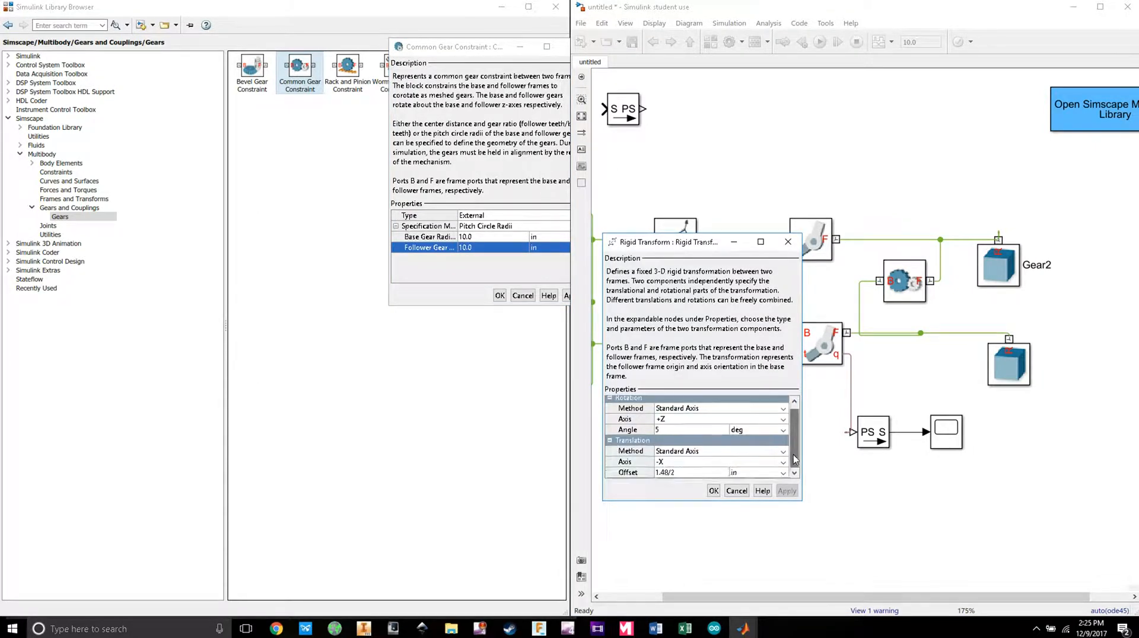
click(677, 473)
key(ctrl+c)
drag(655, 473, 669, 473)
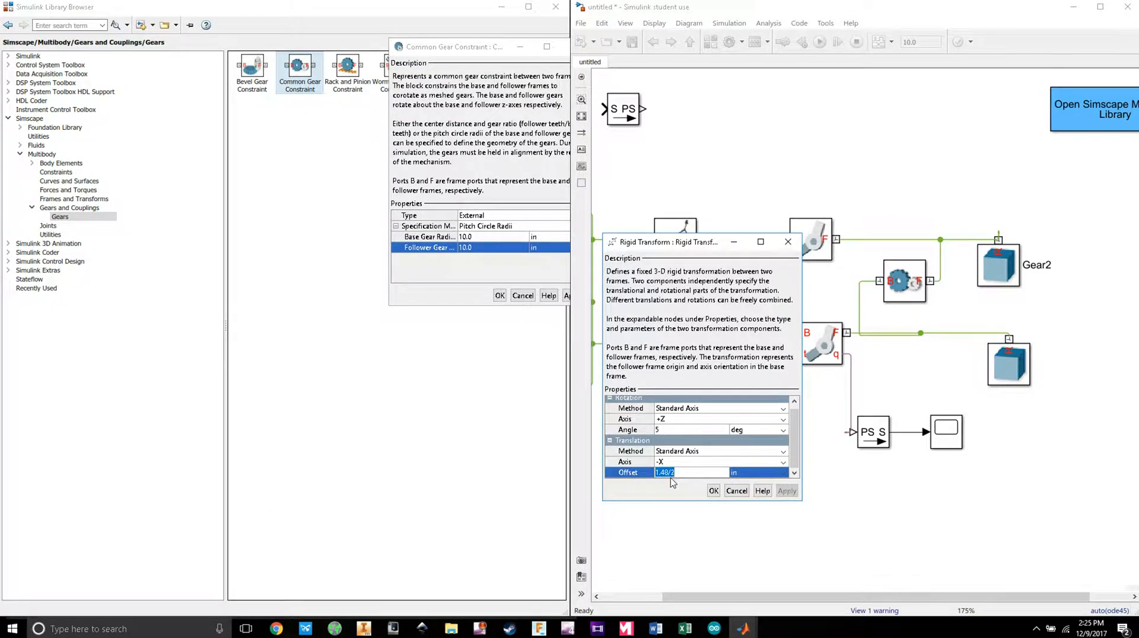
click(486, 265)
click(481, 247)
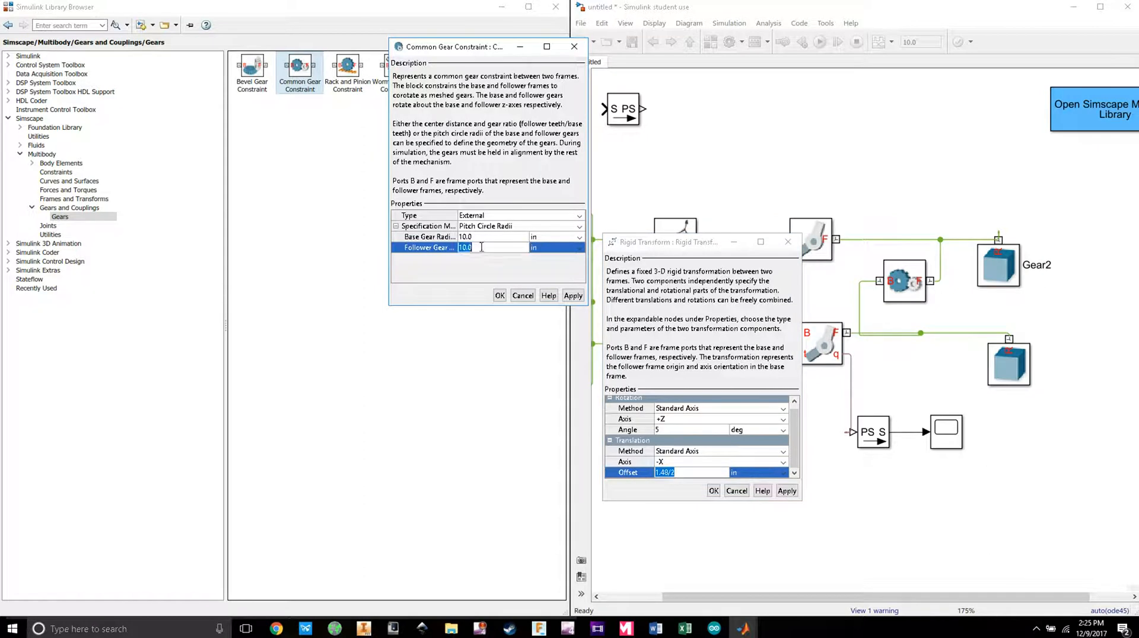
key(ctrl+v)
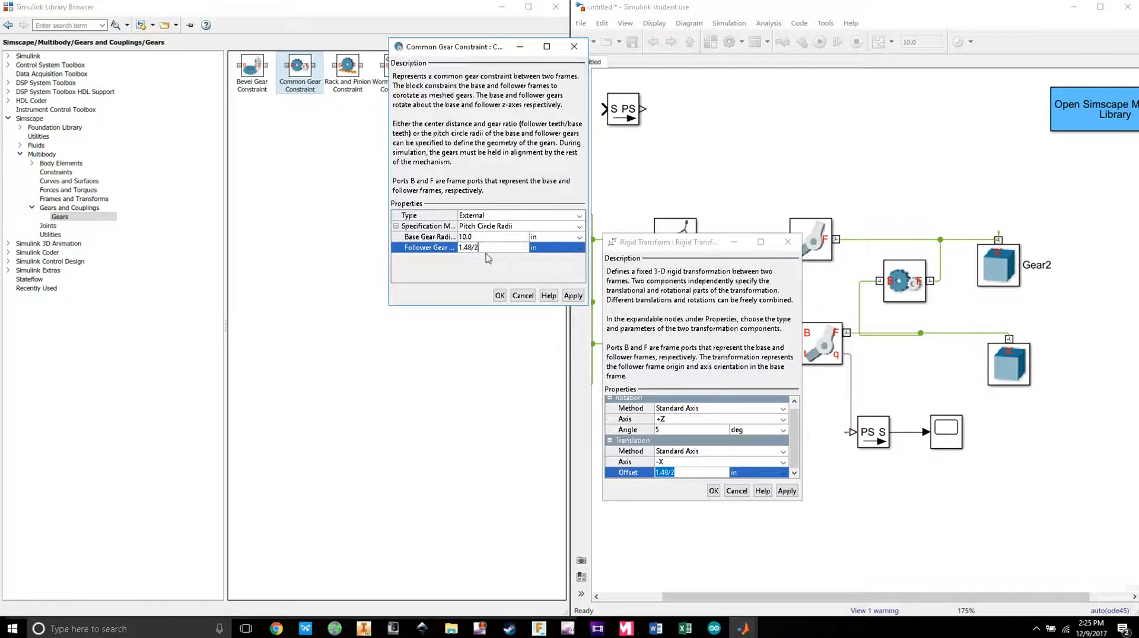
click(725, 492)
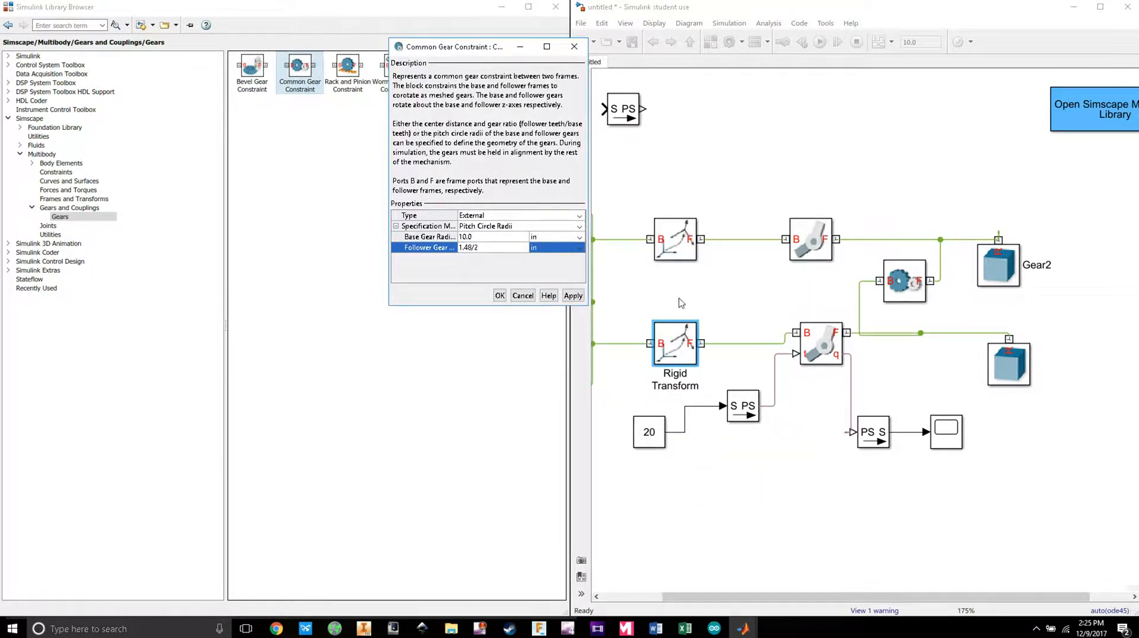
Step: Copy the upper Rigid Transform offset 4.52/2 into the base gear radius and accept the changes
double_click(681, 245)
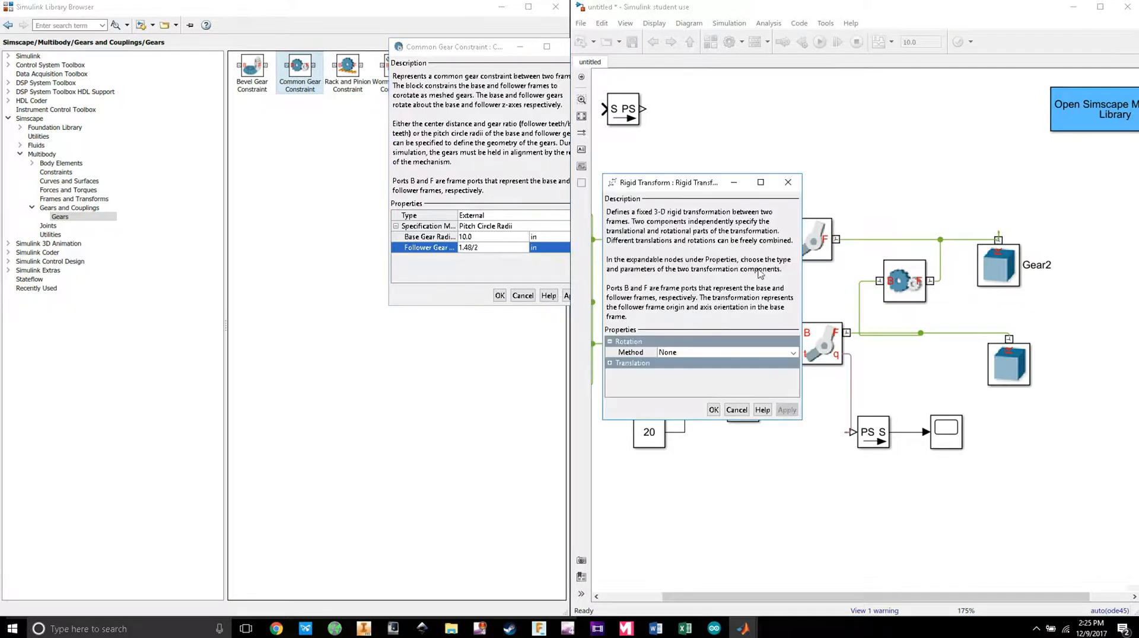
click(610, 364)
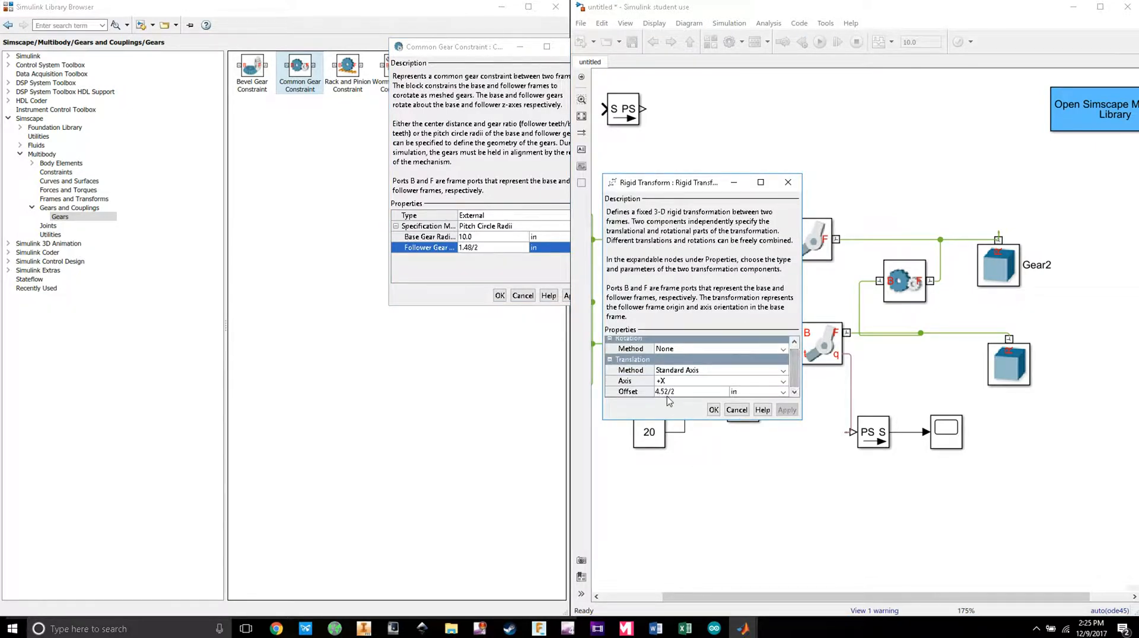
click(678, 391)
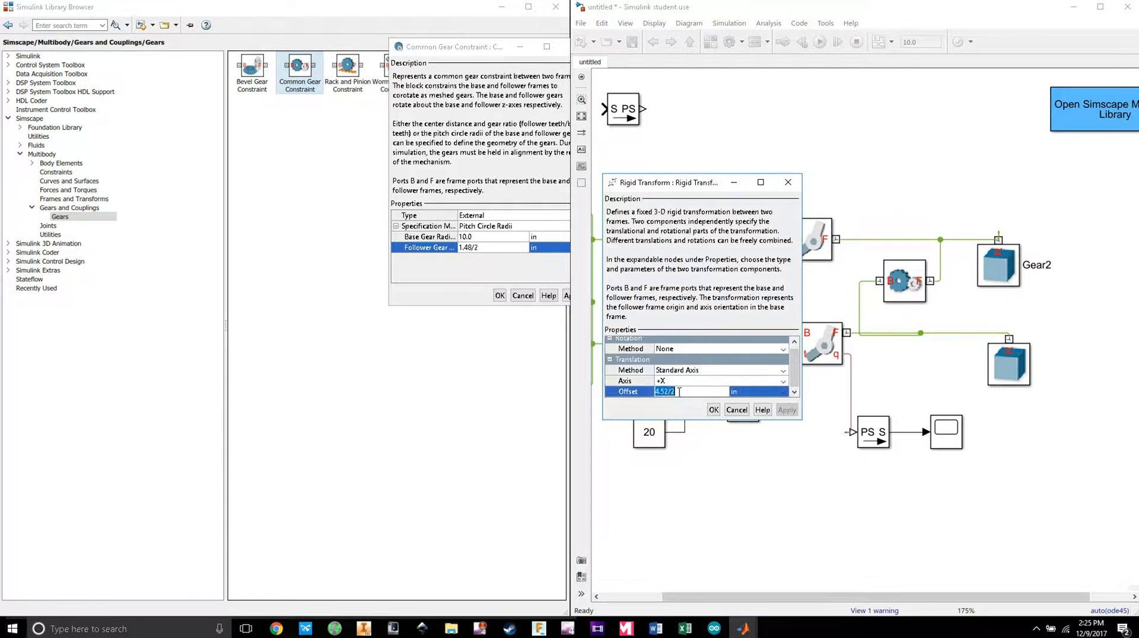
drag(689, 394, 652, 395)
key(ctrl+c)
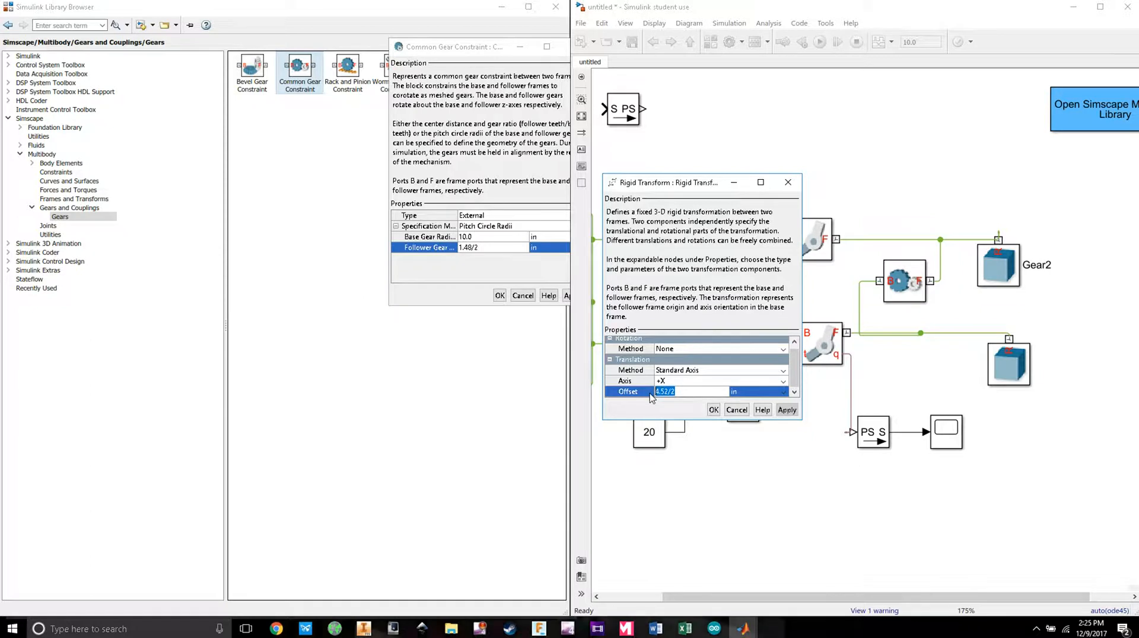
click(491, 236)
key(ctrl+v)
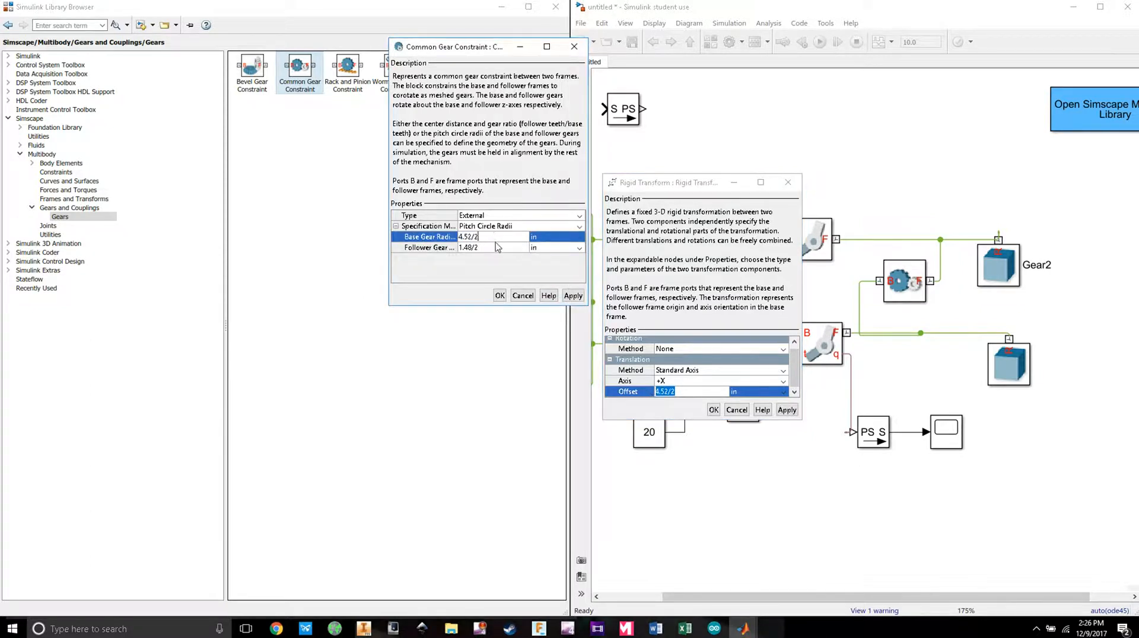
click(714, 410)
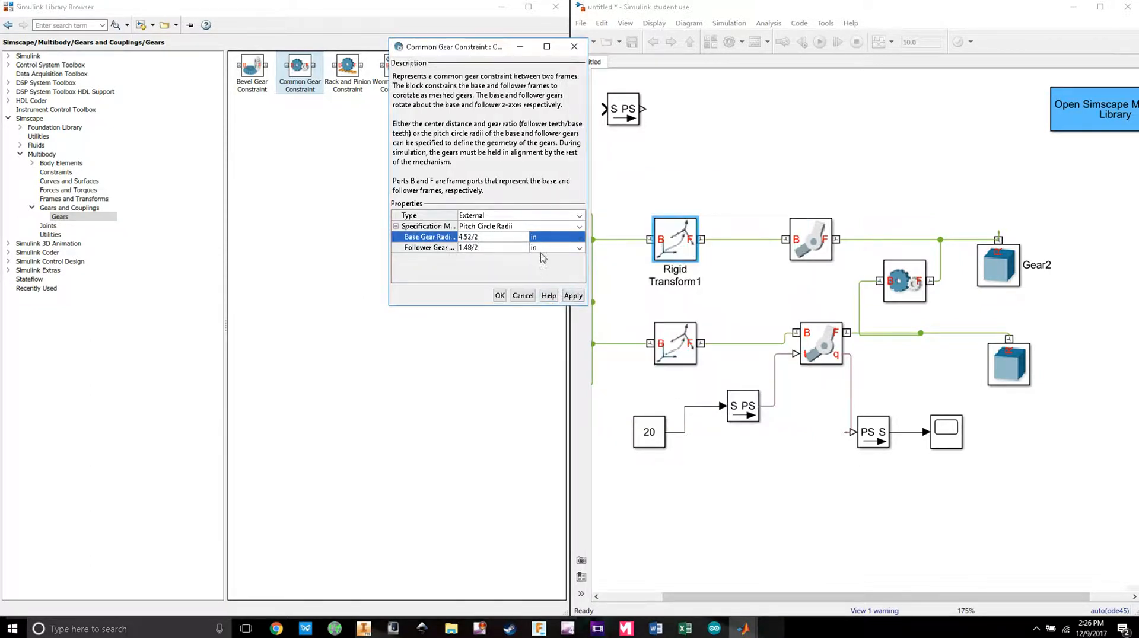
click(499, 295)
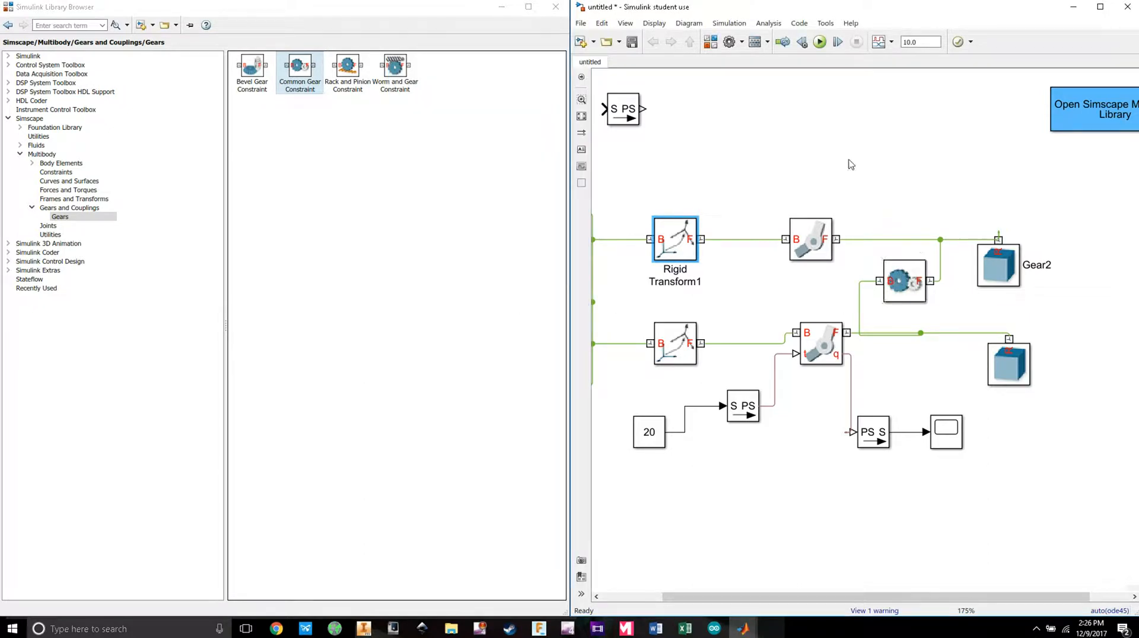
Step: Rerun the simulation, zoom in on the gear mesh, and rewind the animation to replay it
click(820, 41)
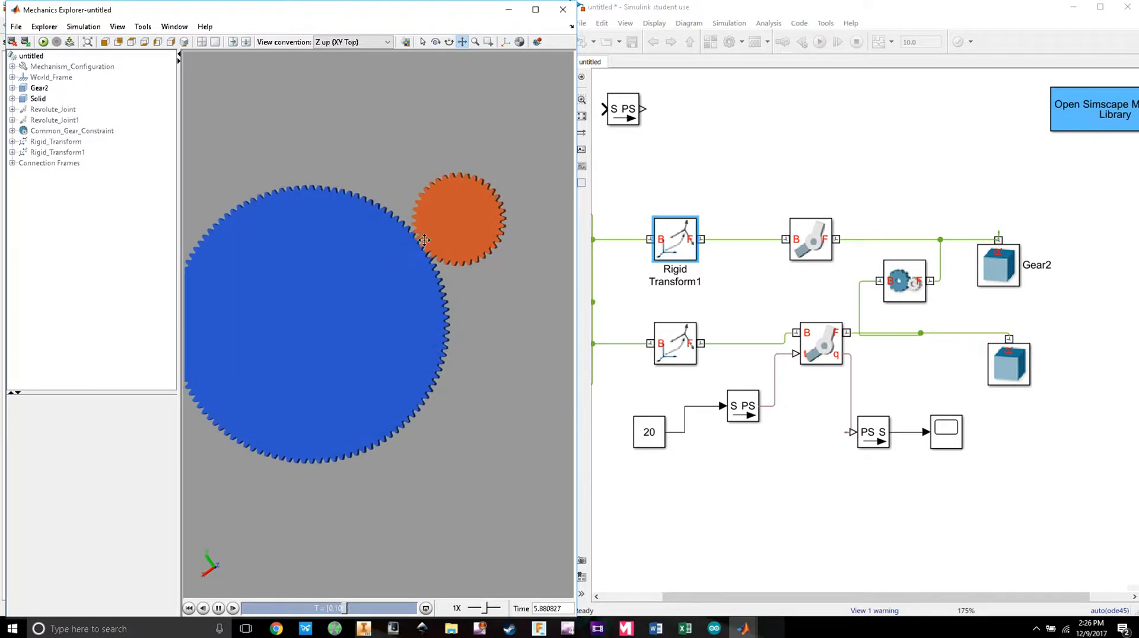
scroll(424, 239, up, 5)
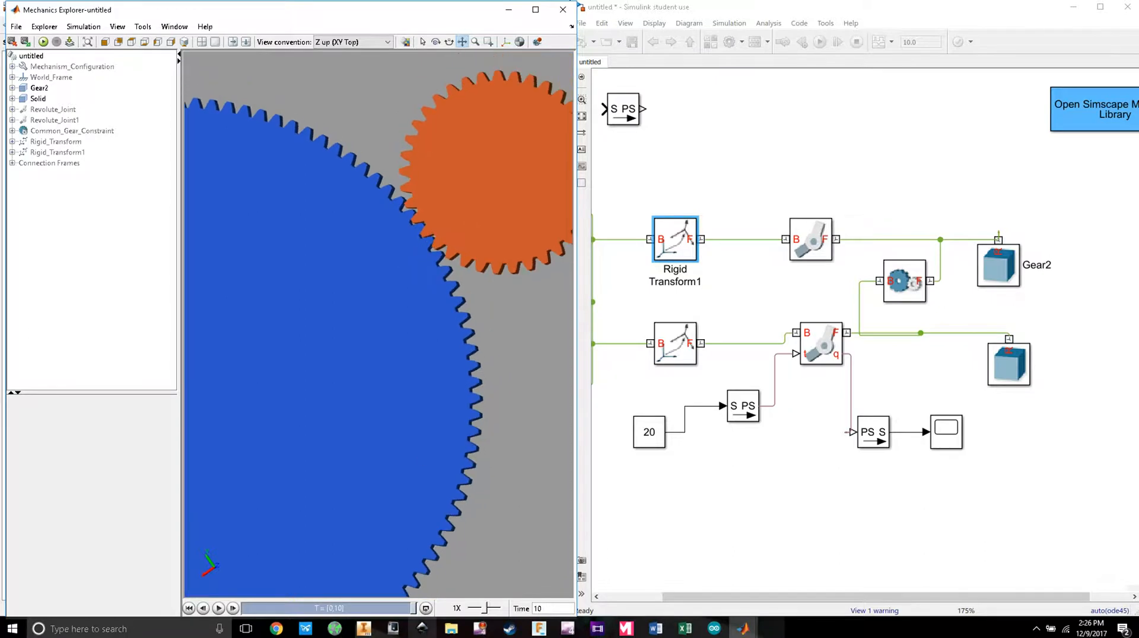
drag(412, 611, 319, 611)
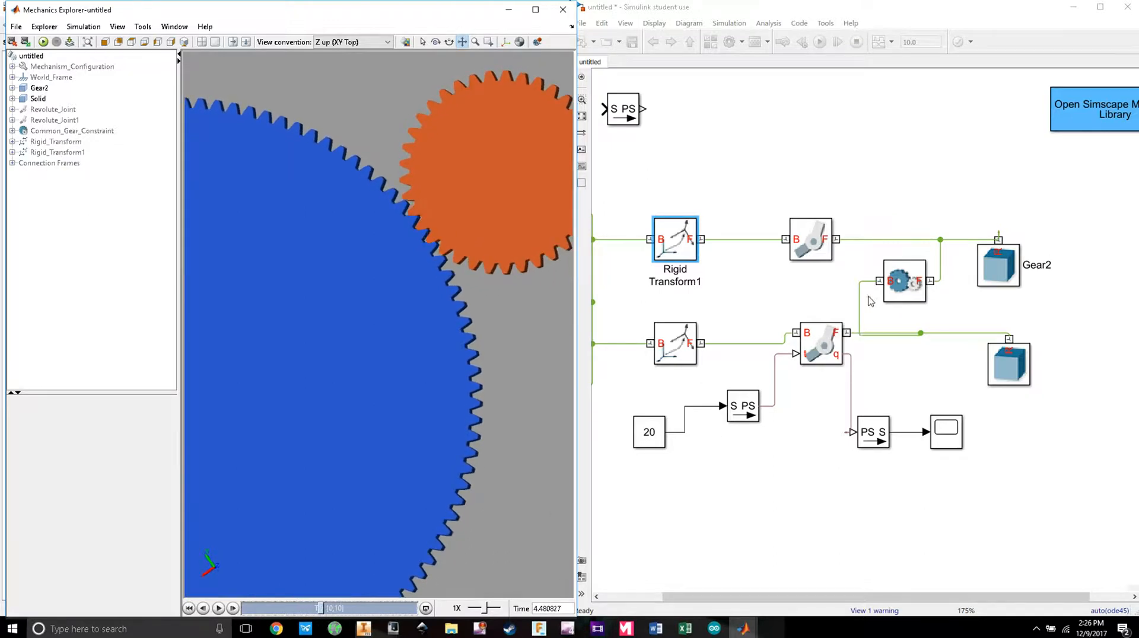
Step: Switch the Common Gear Constraint to Center Distance and Ratio, then bring Inventor's gear generator forward
double_click(913, 277)
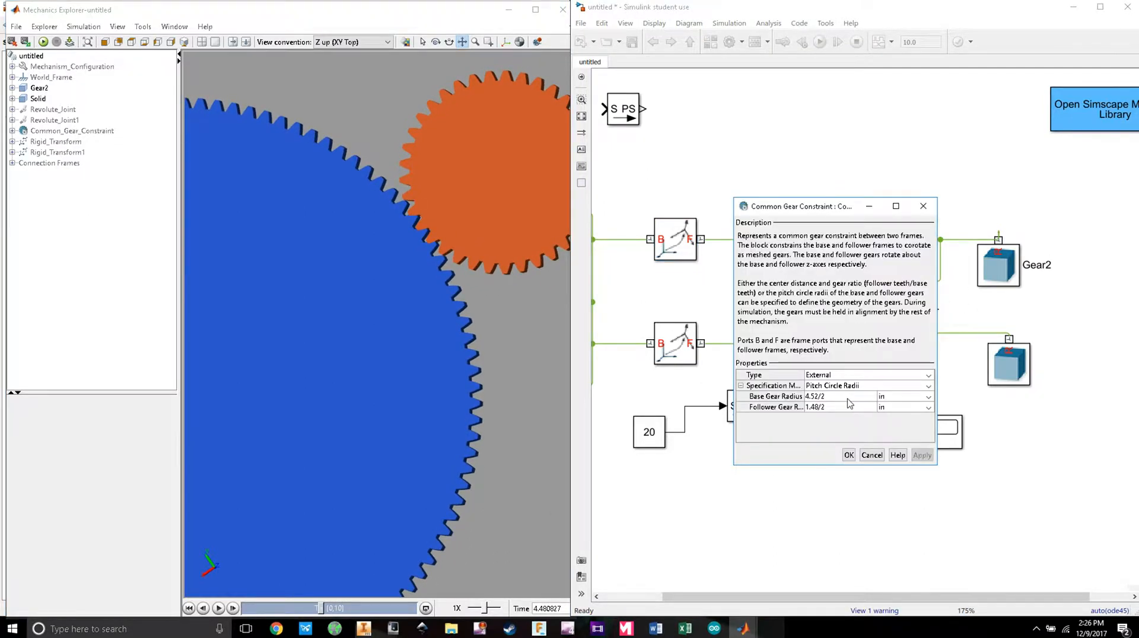
click(929, 389)
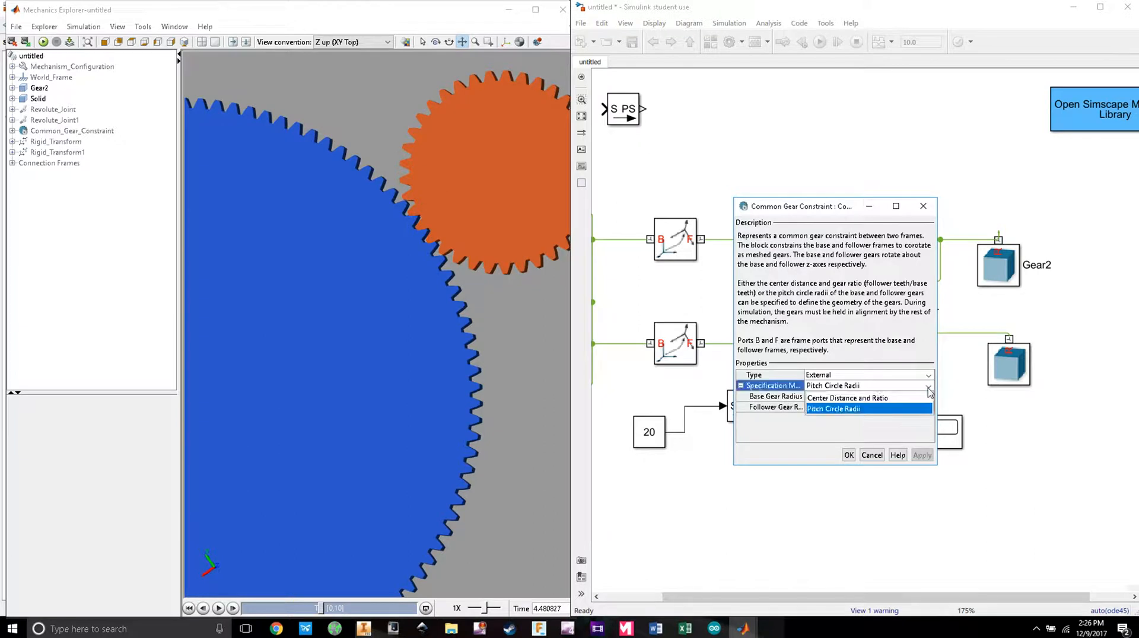
click(886, 398)
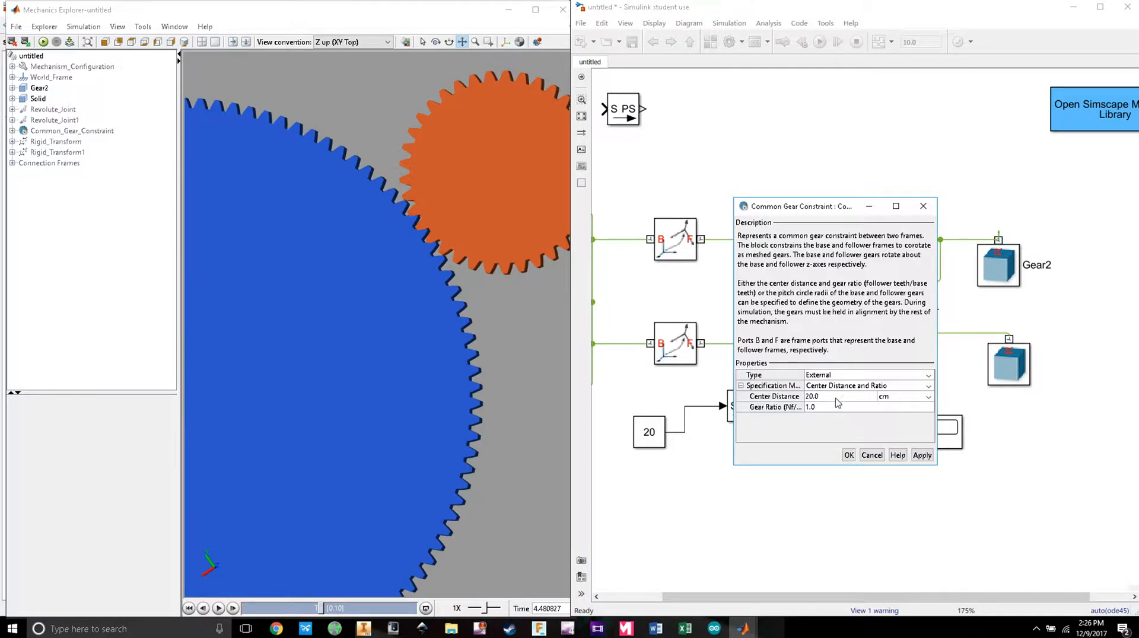
click(363, 629)
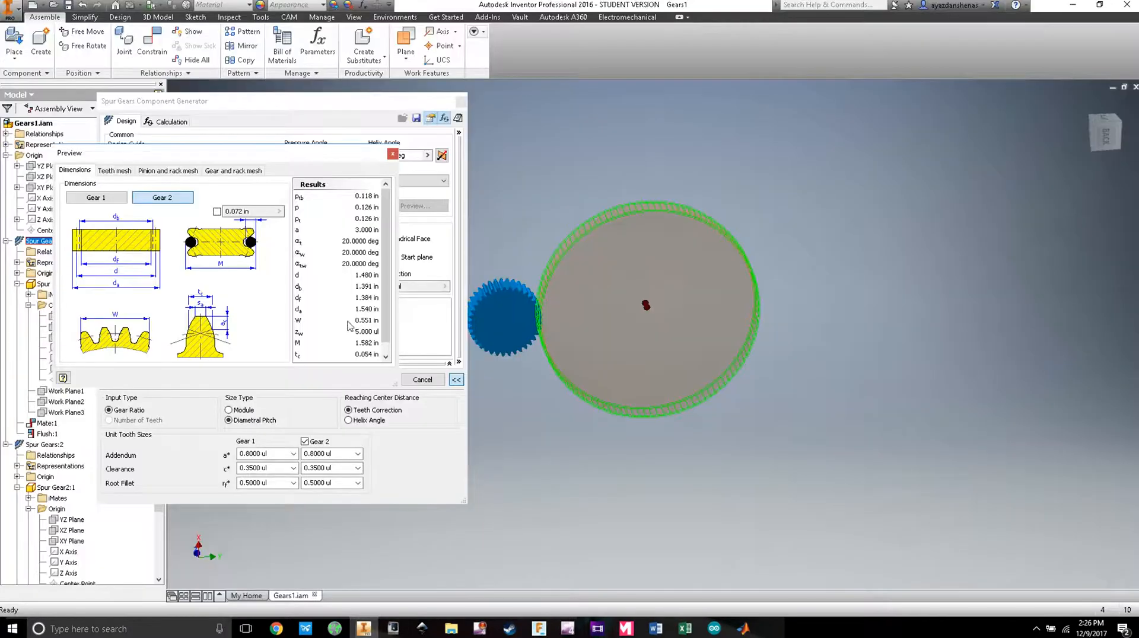
Step: Read the 3 in center distance from Inventor, then set Center Distance 3 in and Gear Ratio 113/37
click(395, 154)
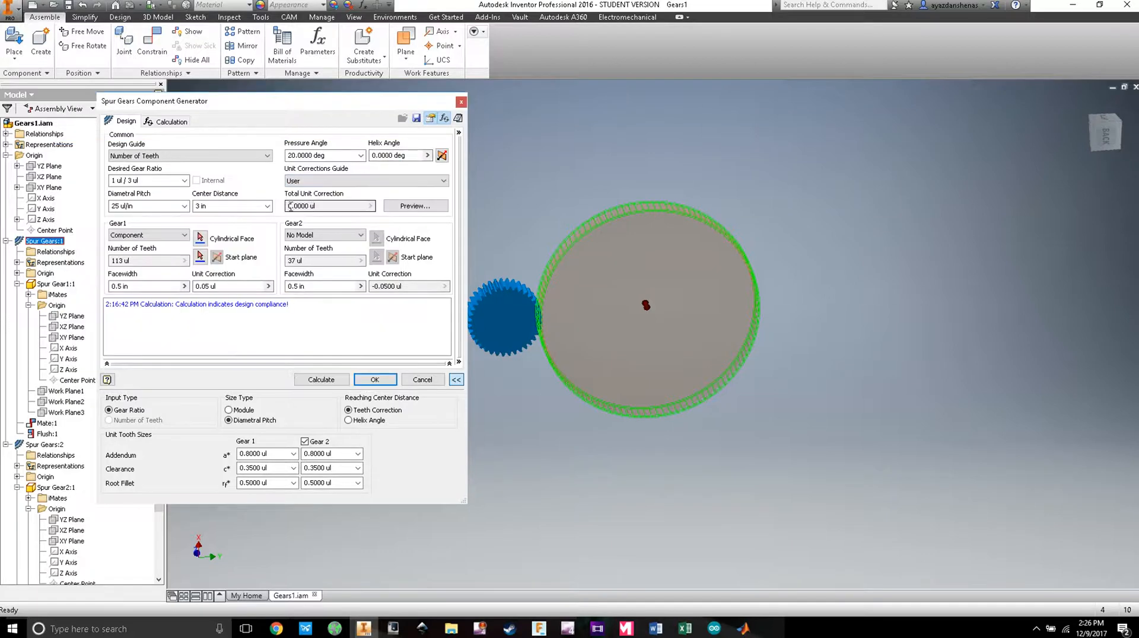
click(200, 207)
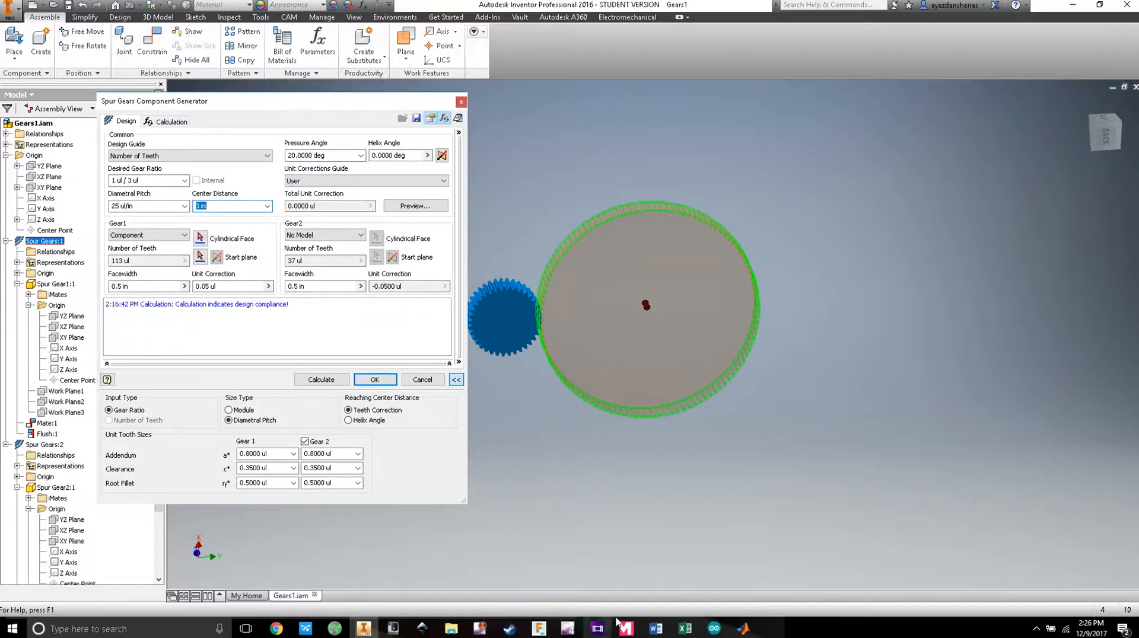
click(743, 629)
click(914, 576)
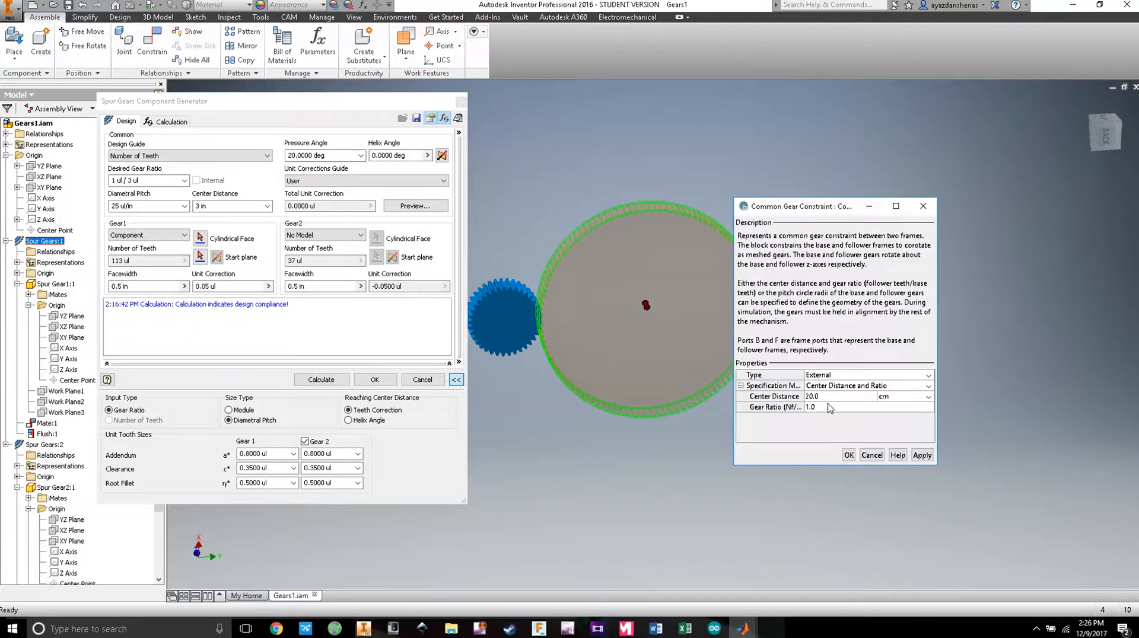
click(830, 394)
text(3)
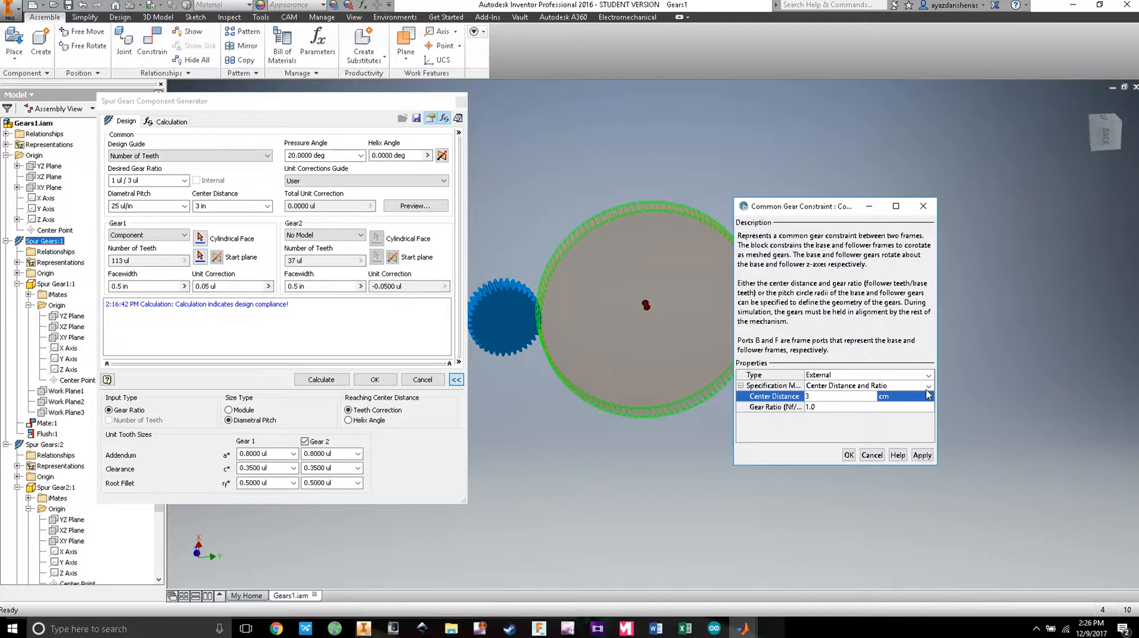
click(928, 396)
click(885, 437)
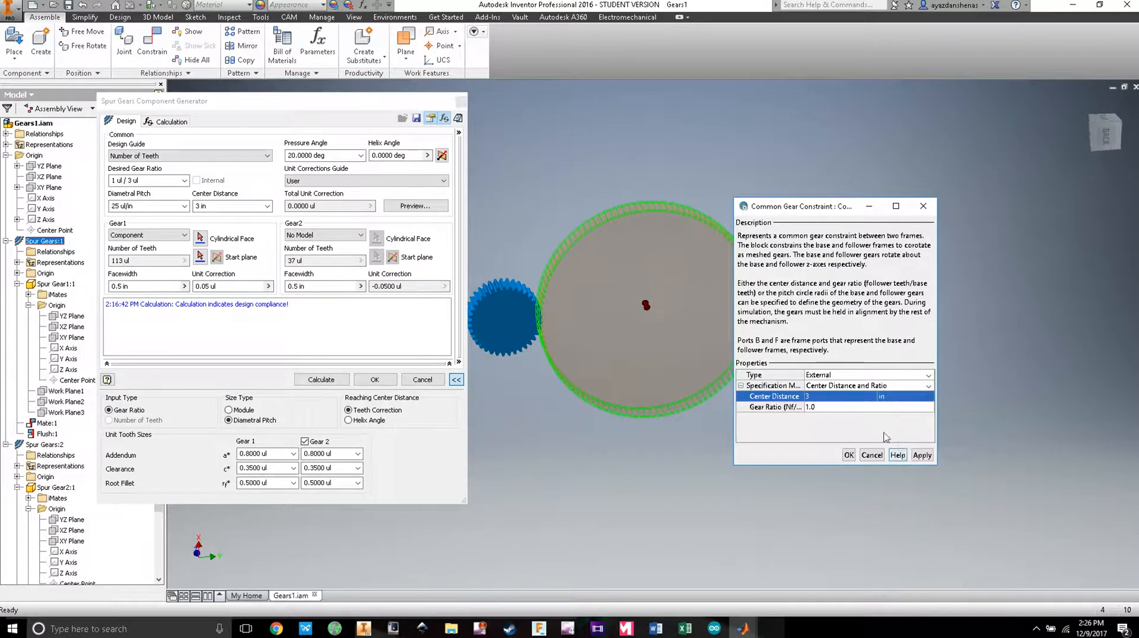
click(846, 406)
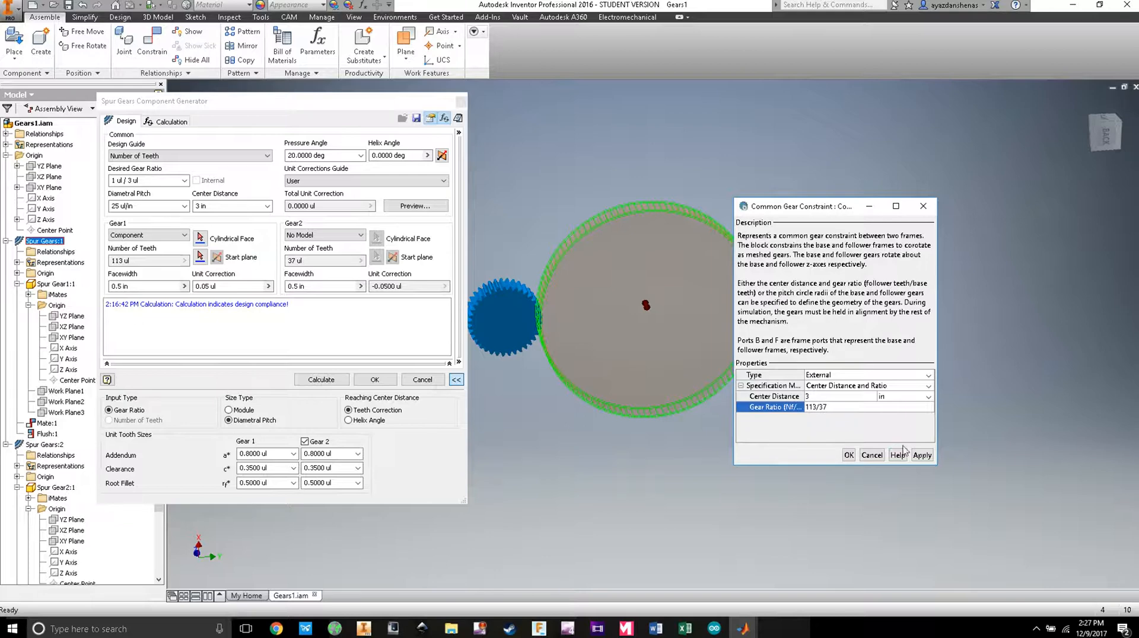
click(921, 455)
click(849, 455)
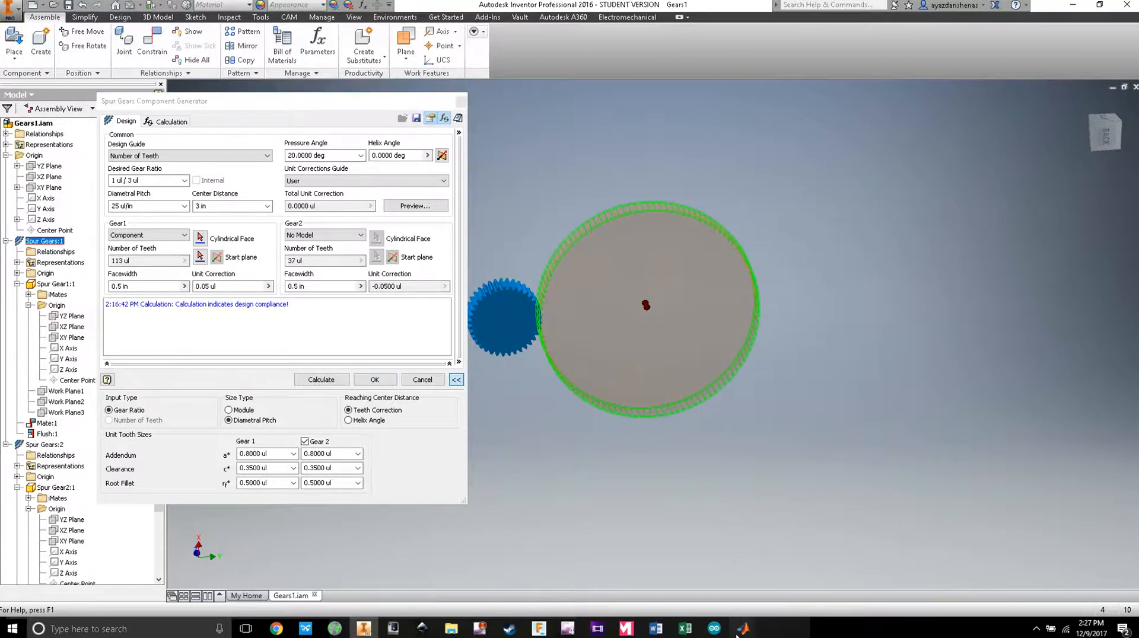
Step: Run the gear simulation and dismiss the resulting error report
mouse_move(742, 630)
click(756, 572)
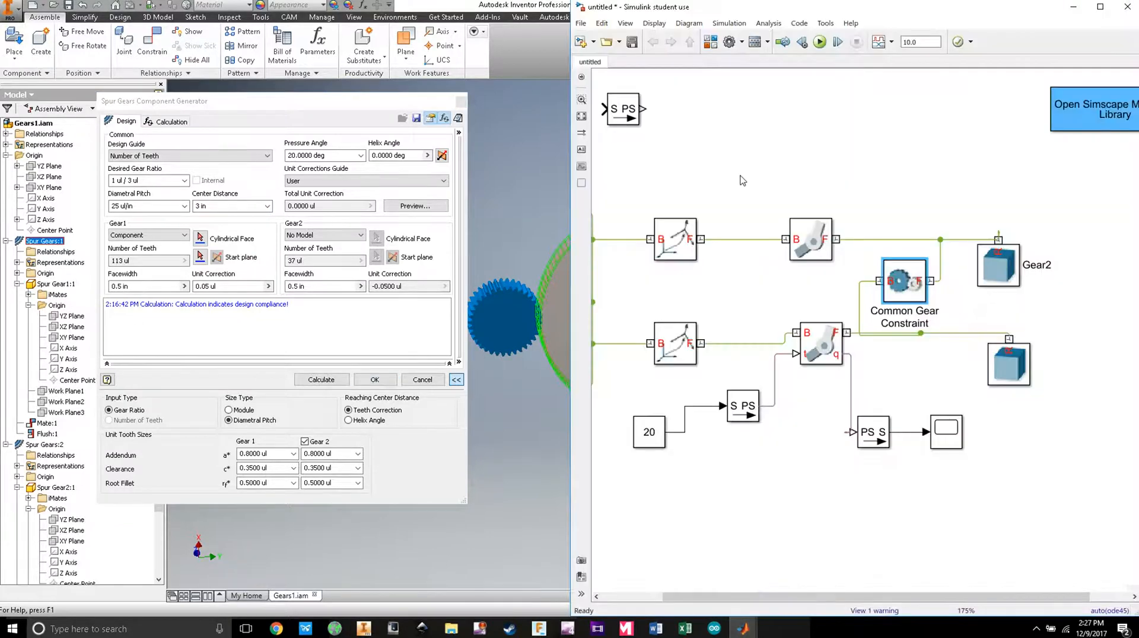
click(818, 41)
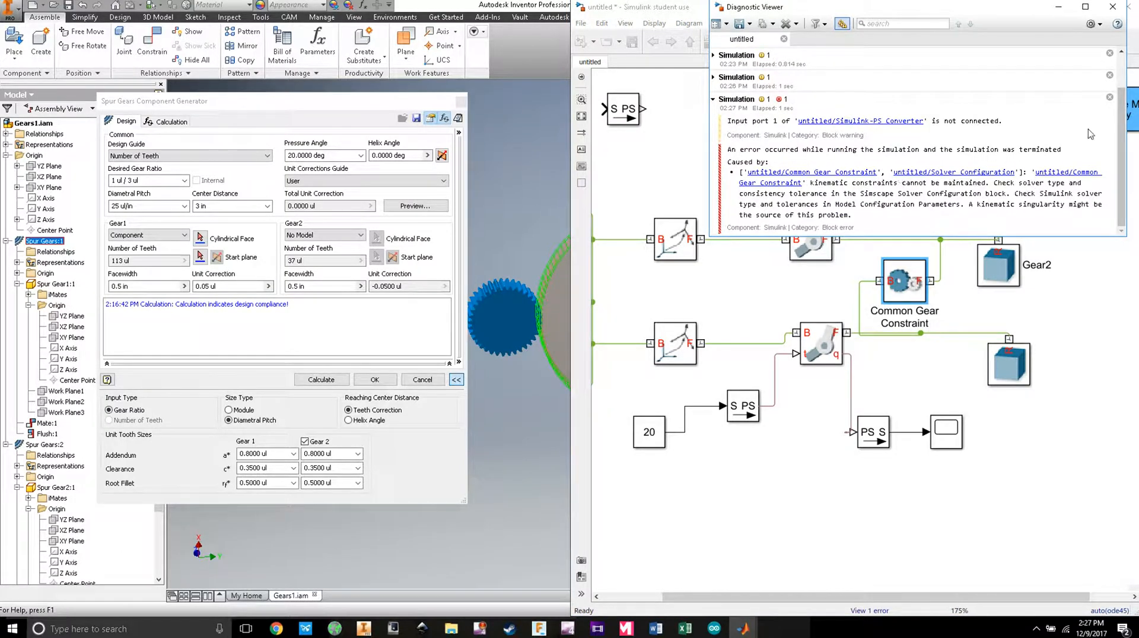
click(1112, 6)
Step: Change the Common Gear Constraint gear ratio to 37/113
double_click(907, 285)
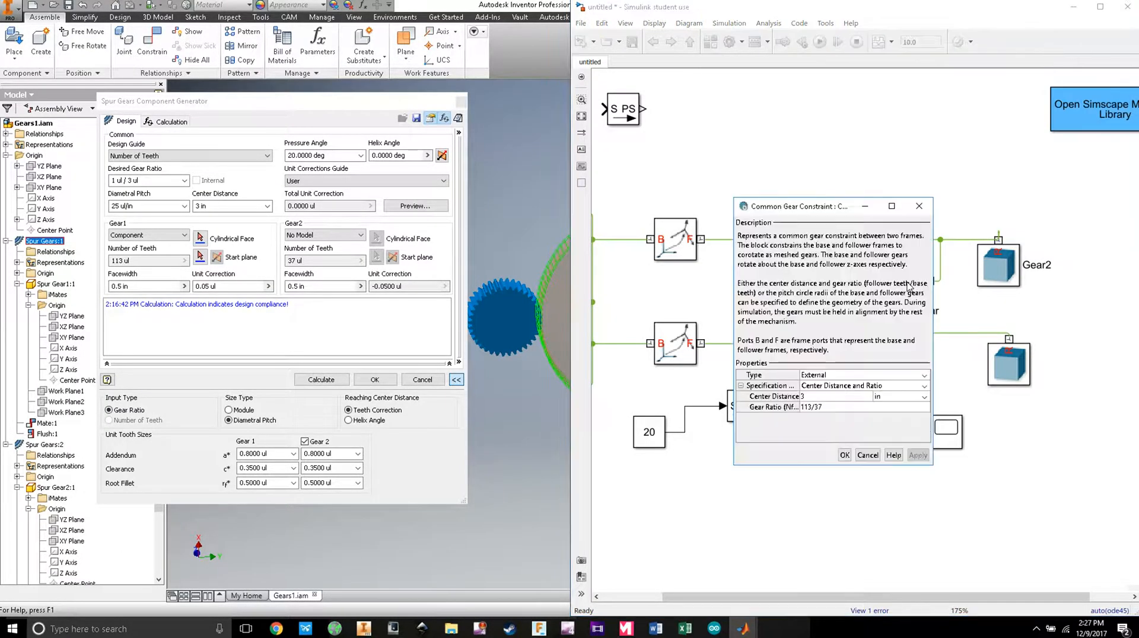
click(827, 407)
drag(830, 408, 804, 409)
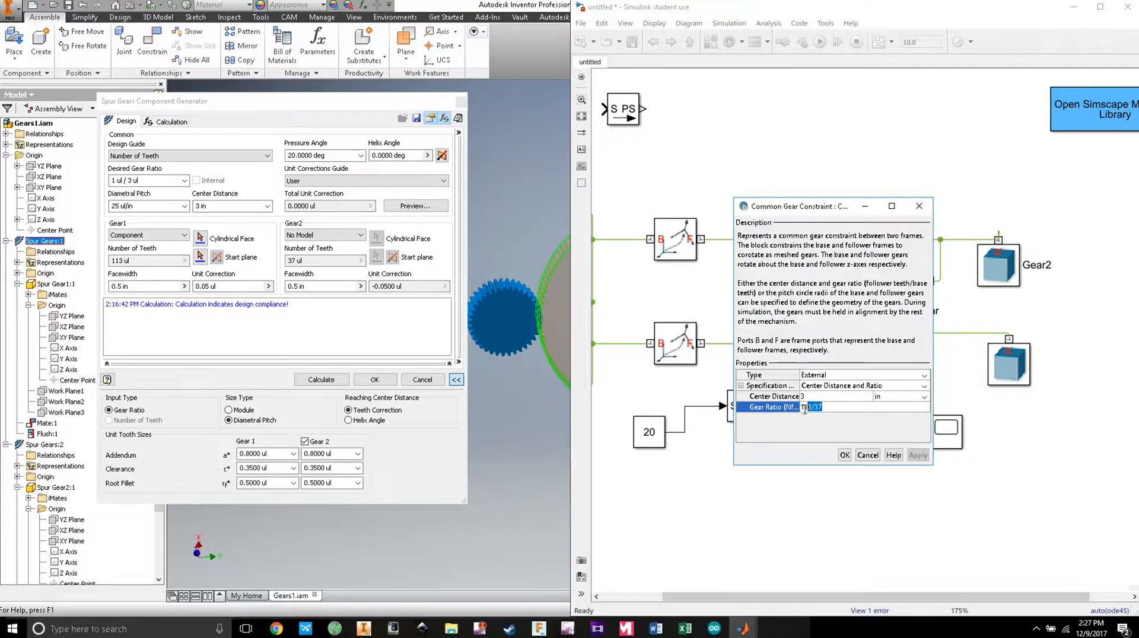
text(37/113)
click(845, 455)
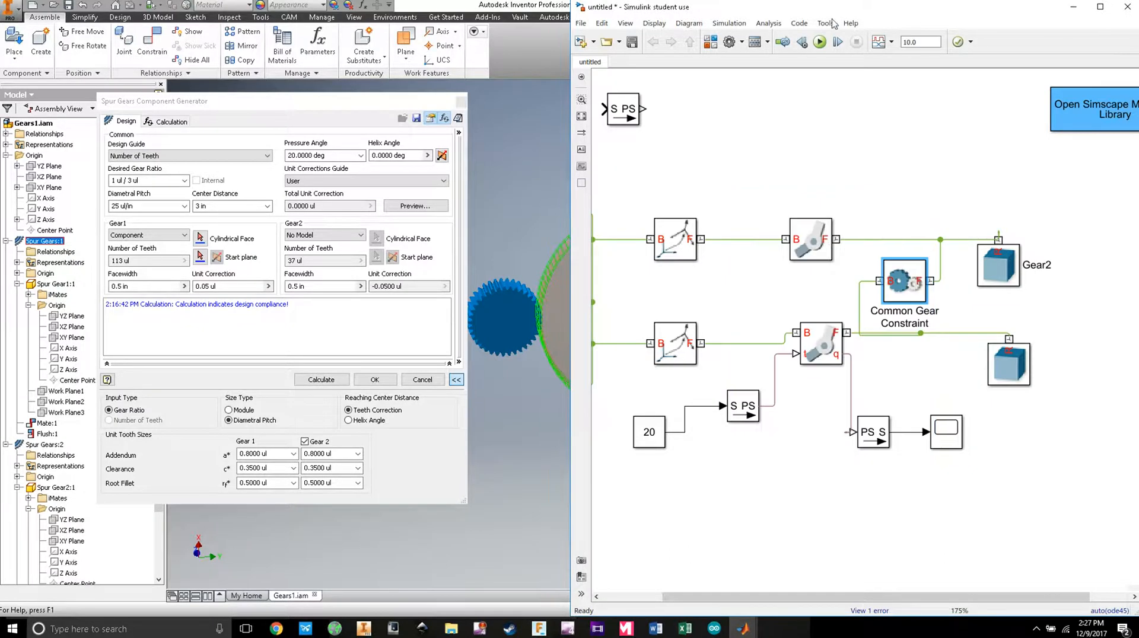
Step: Check the gear animation and the joint-angle Scope plot, then return to the diagram
mouse_move(762, 627)
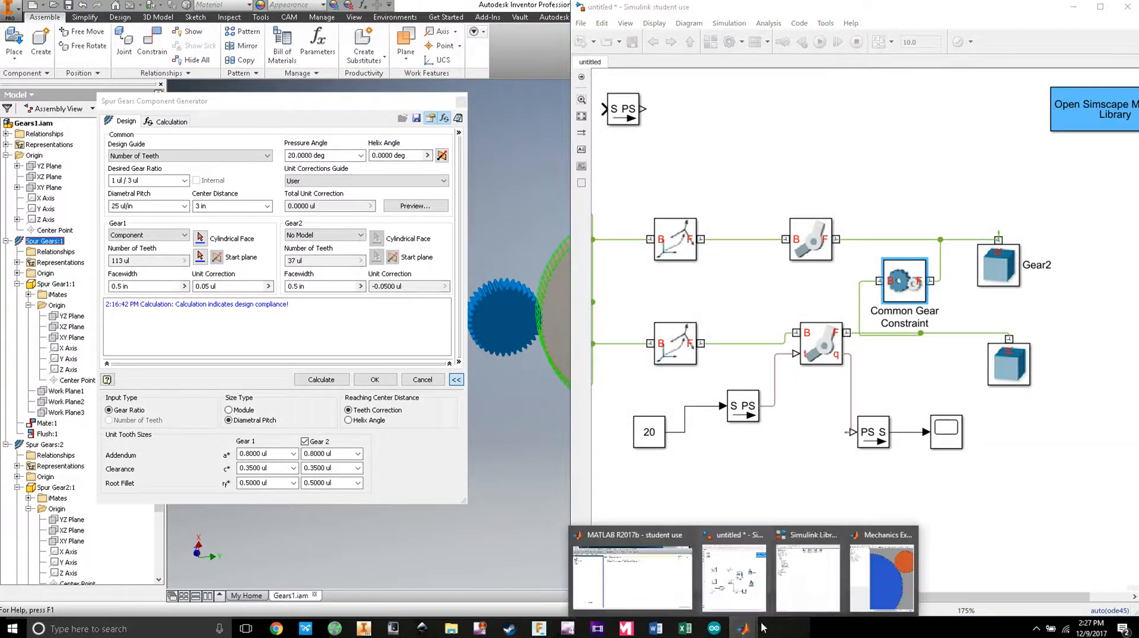
click(882, 573)
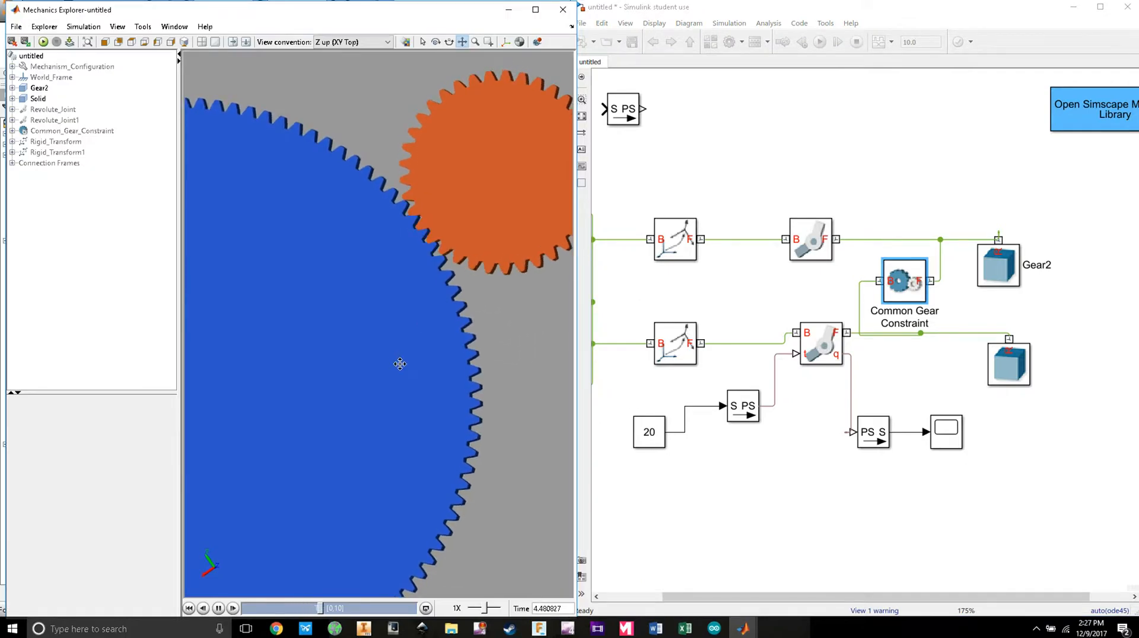
double_click(949, 440)
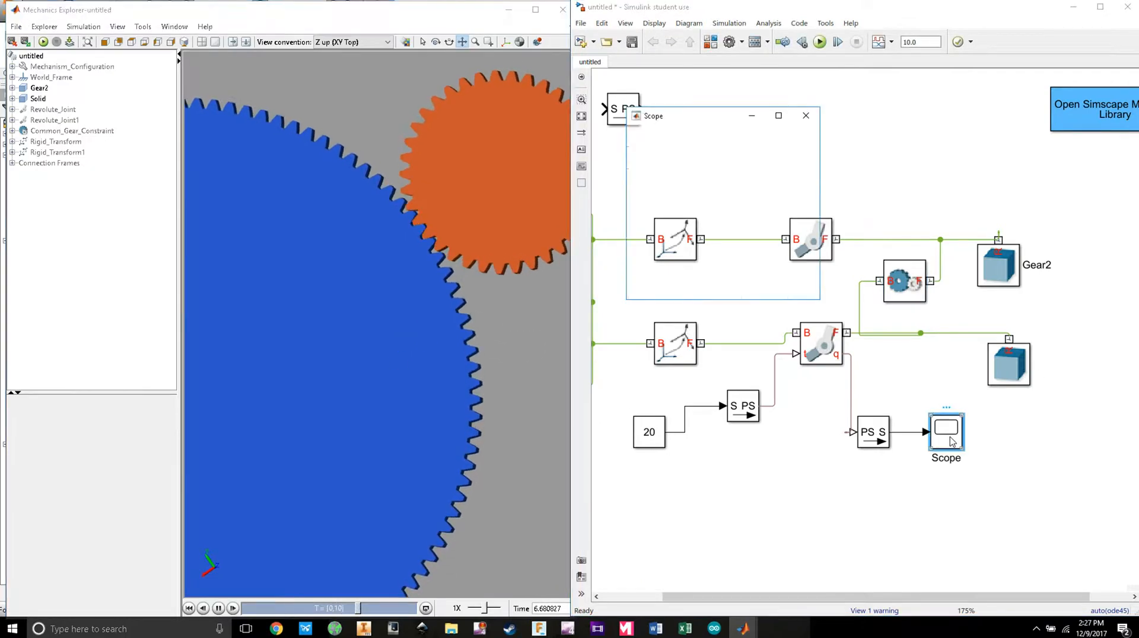
click(824, 178)
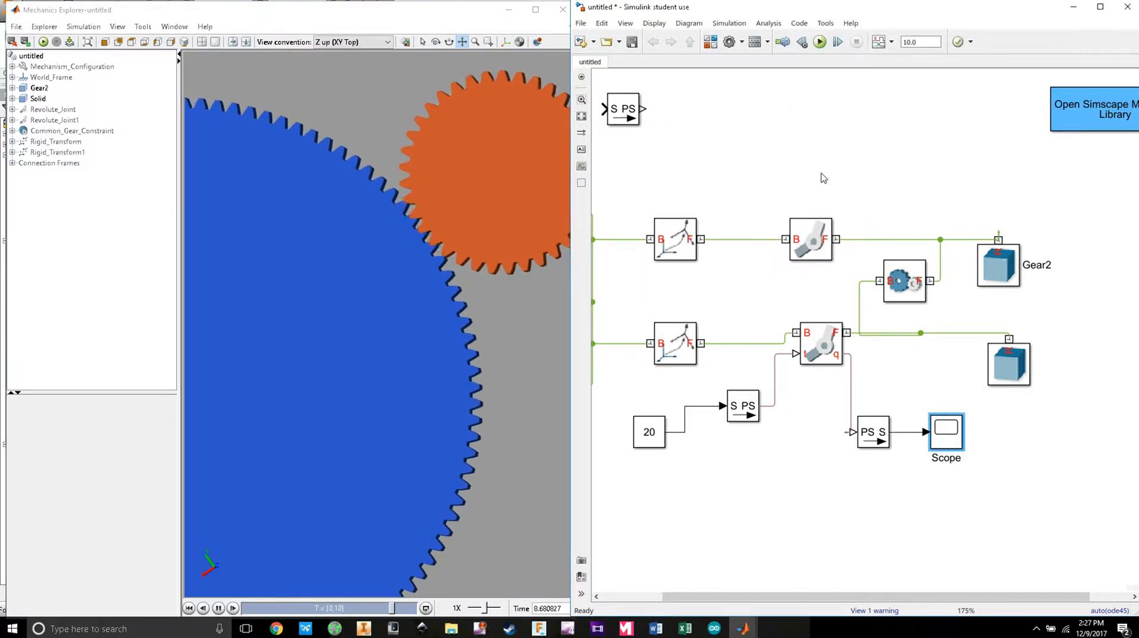
drag(809, 598, 750, 598)
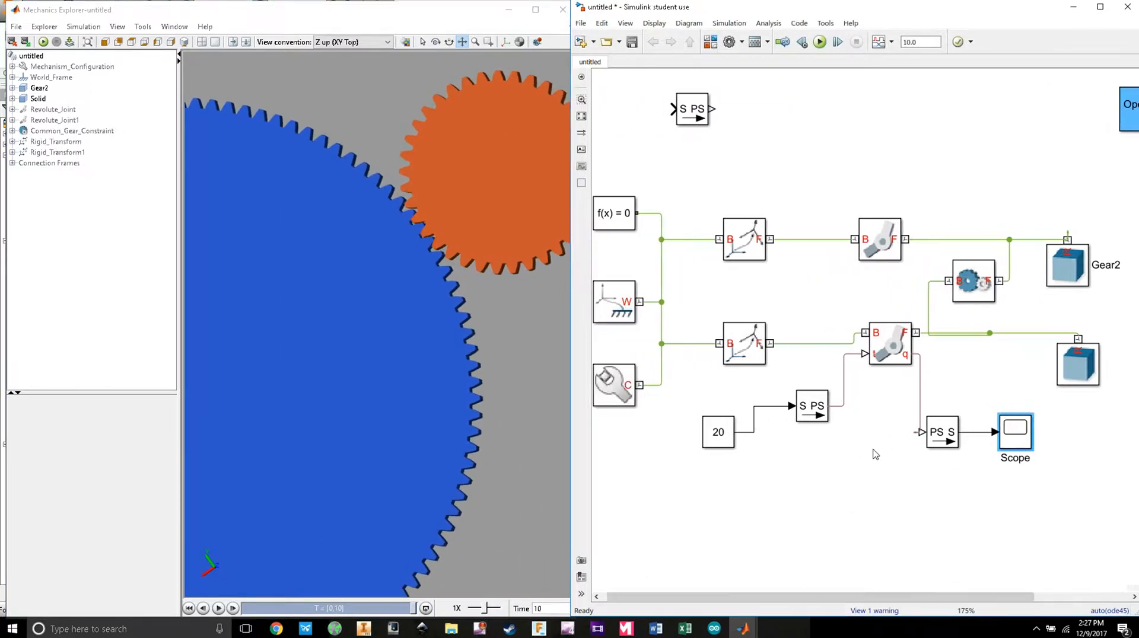
scroll(874, 455, down, 2)
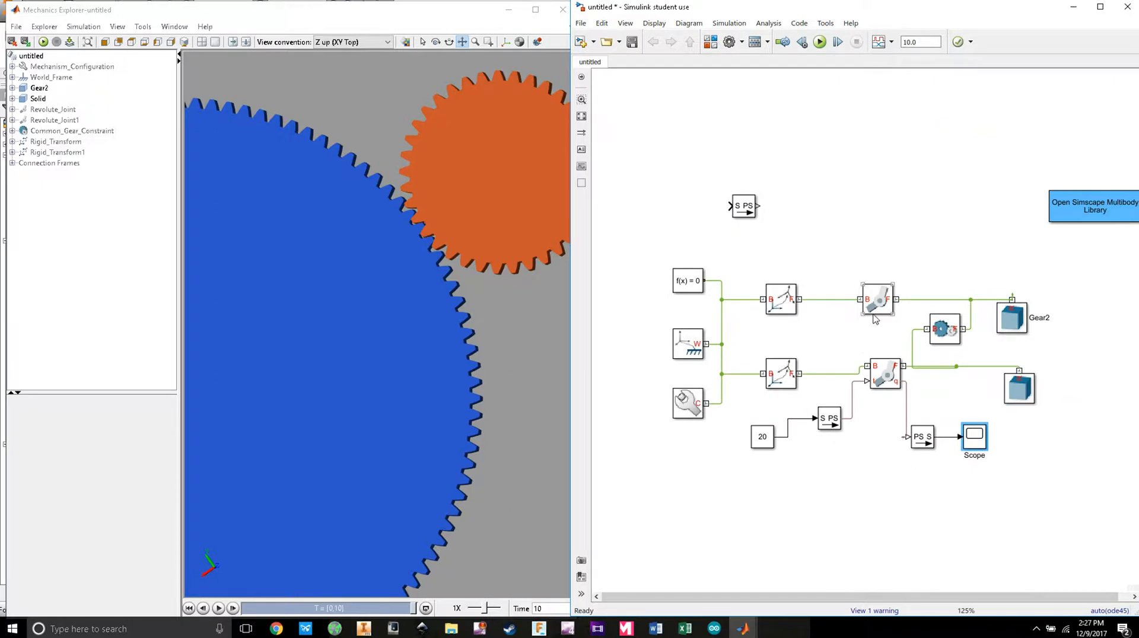
scroll(873, 317, up, 2)
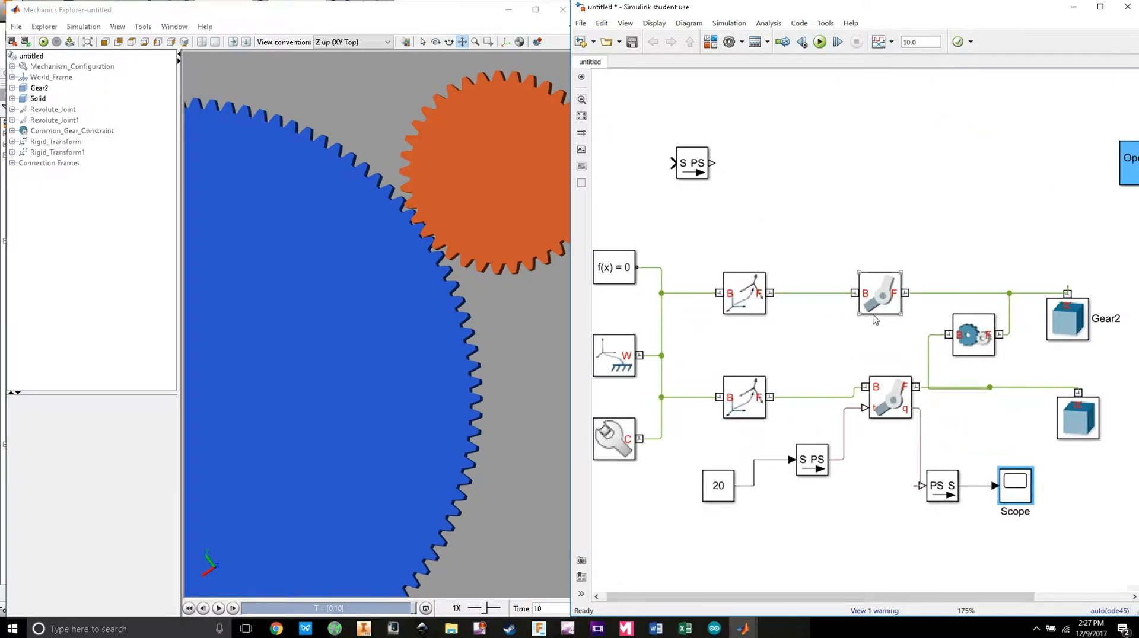
Step: Nudge the Common Gear Constraint block right and recheck its parameters
click(973, 342)
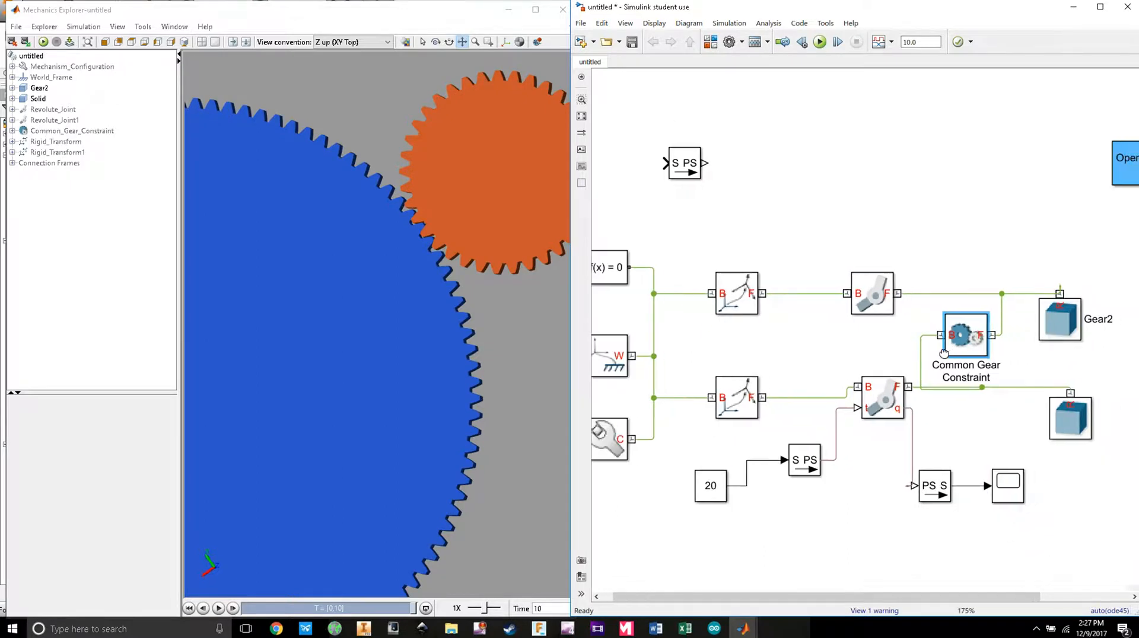
drag(924, 336, 932, 328)
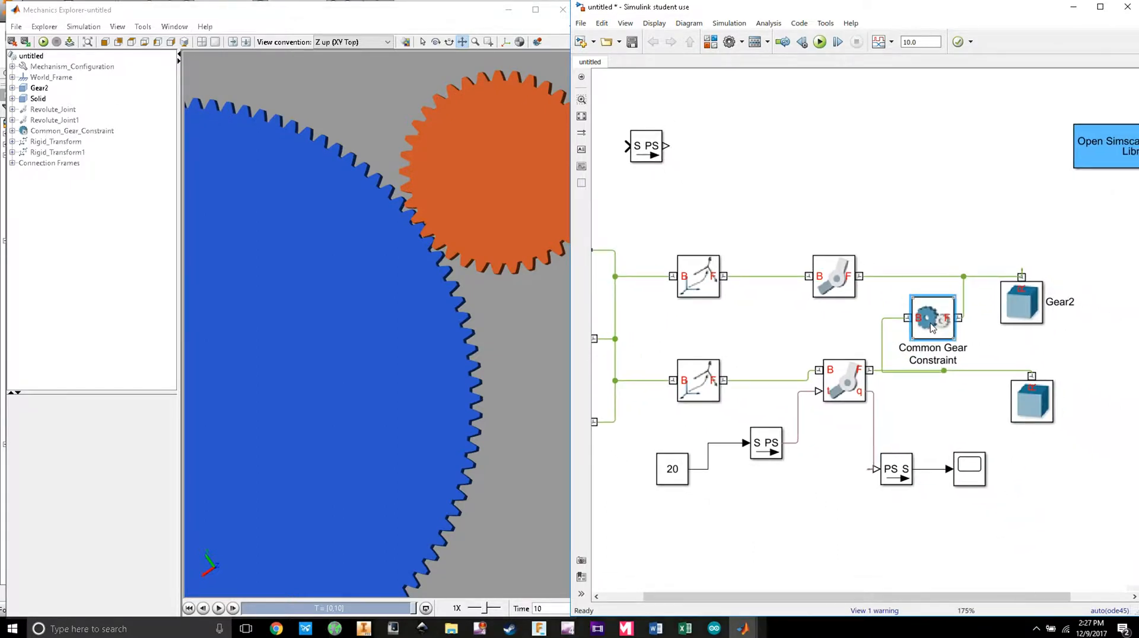
double_click(931, 320)
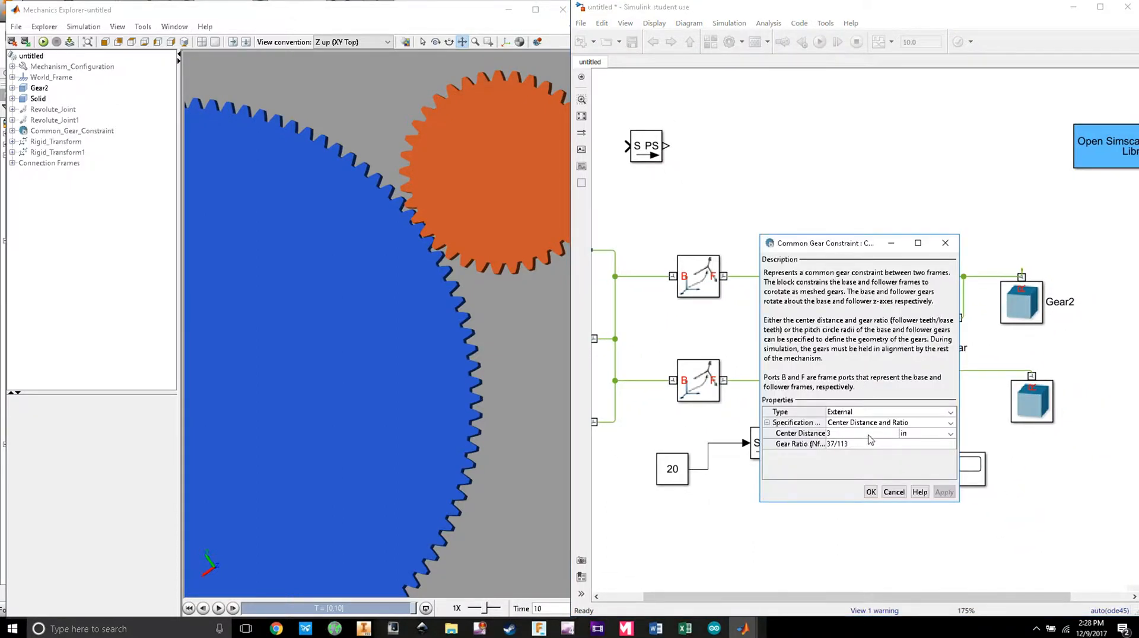
click(871, 493)
scroll(777, 427, down, 2)
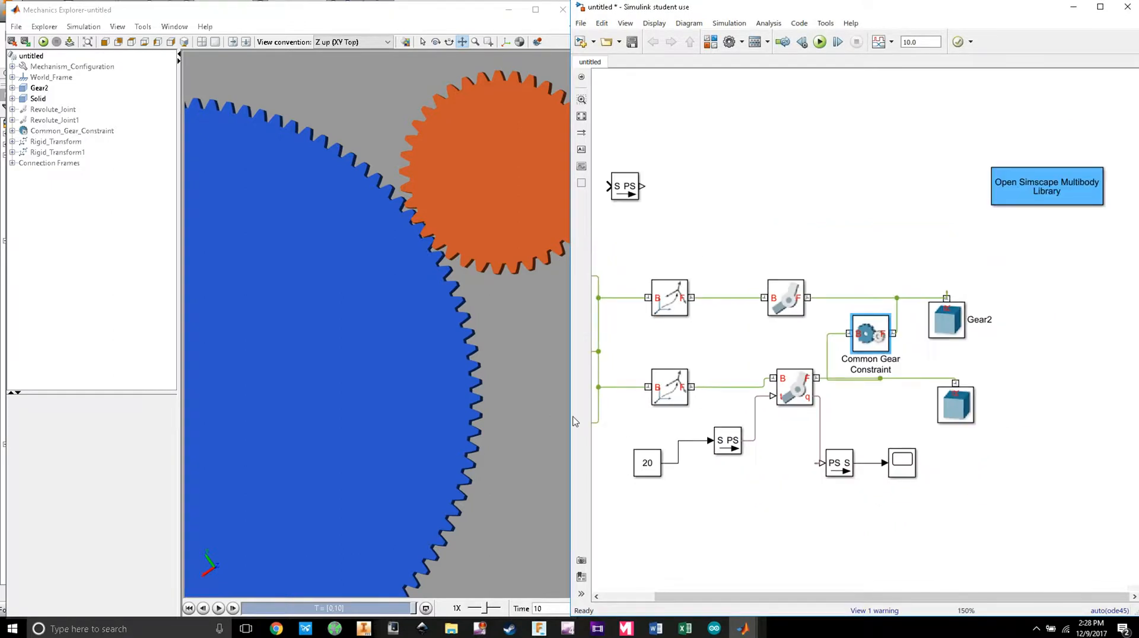
drag(680, 412, 744, 407)
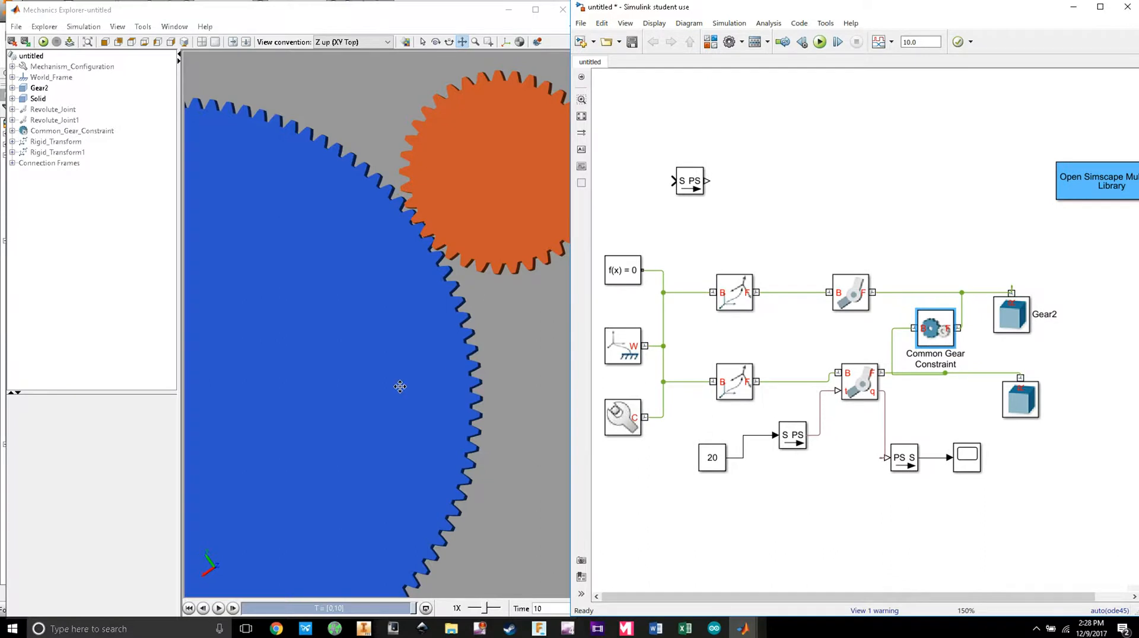
scroll(399, 386, down, 3)
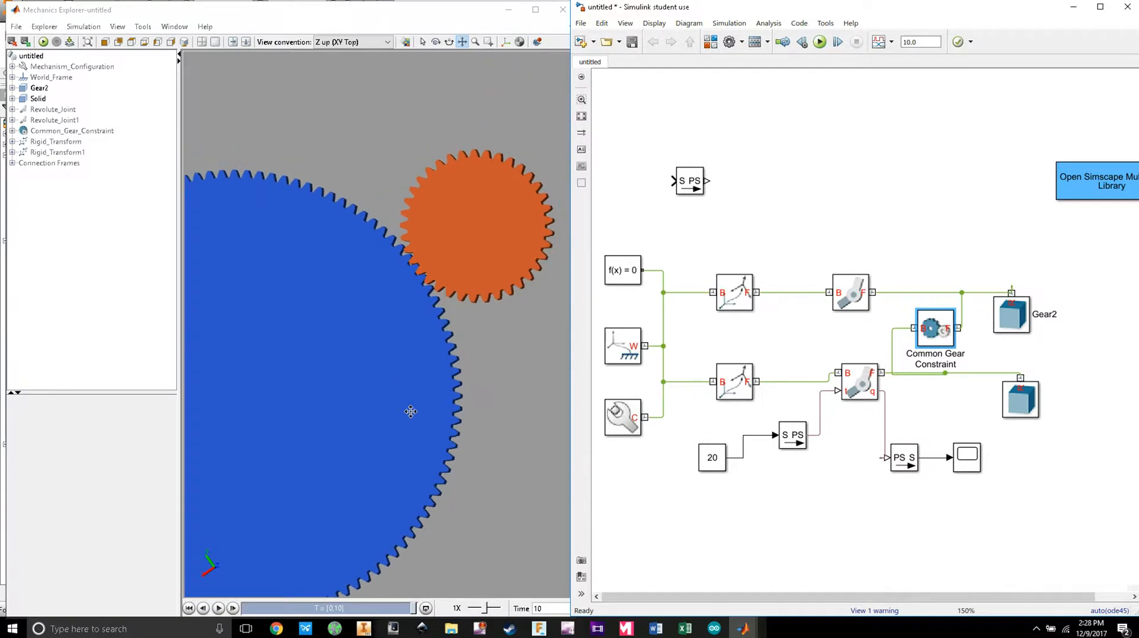
drag(659, 393, 679, 390)
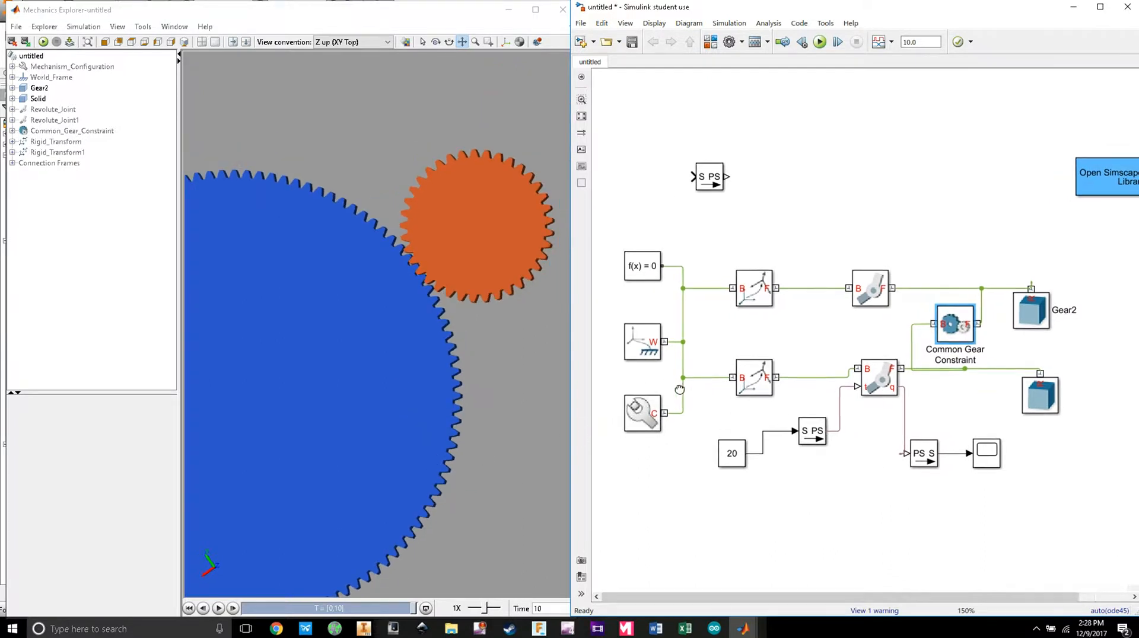
Step: Switch the Common Gear Constraint specification to Pitch Circle Radii
double_click(872, 380)
click(1014, 318)
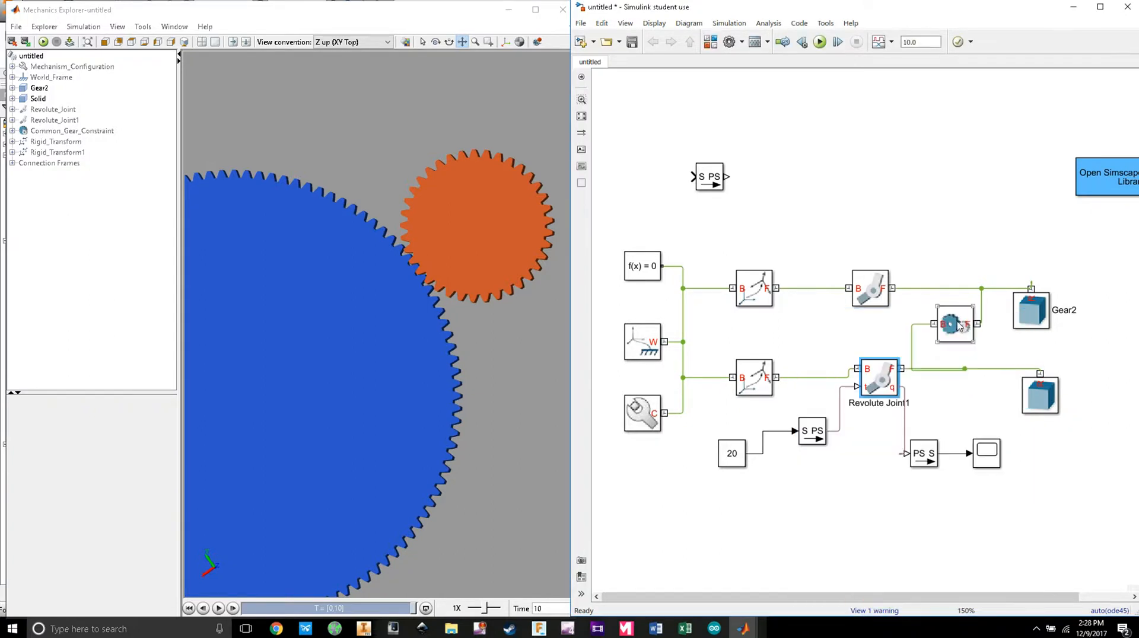
double_click(948, 337)
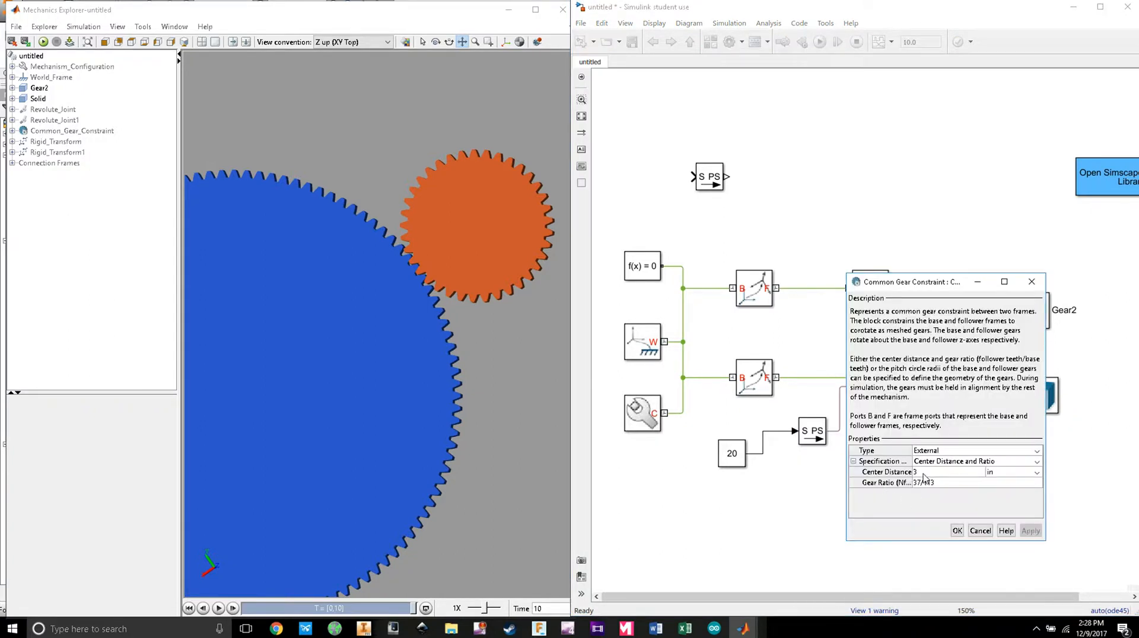
click(960, 475)
click(1006, 462)
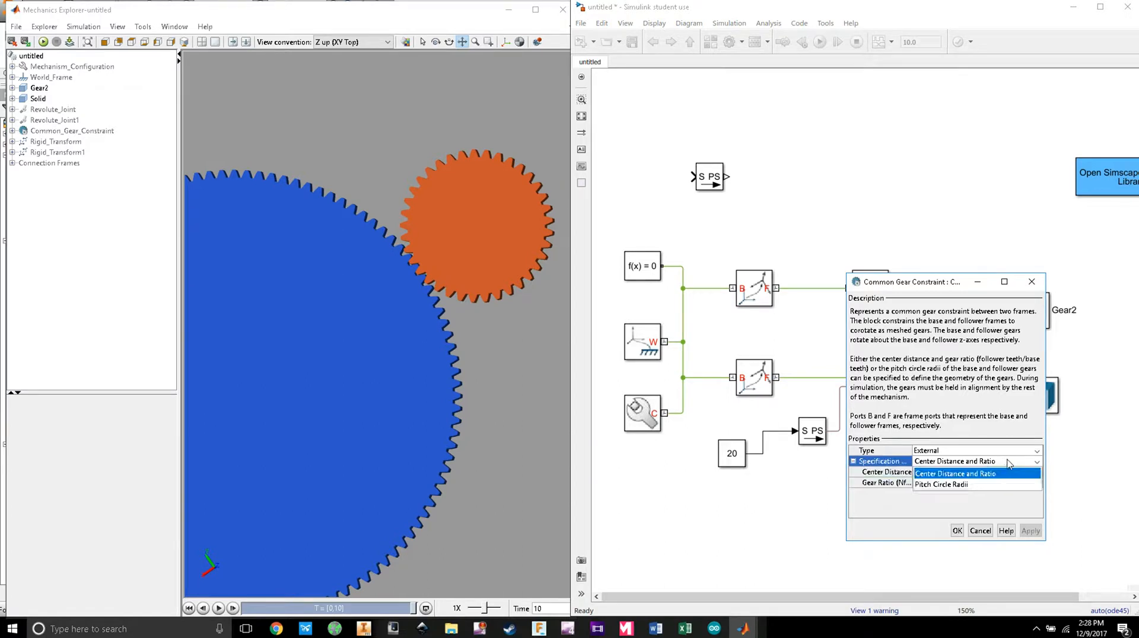
click(955, 484)
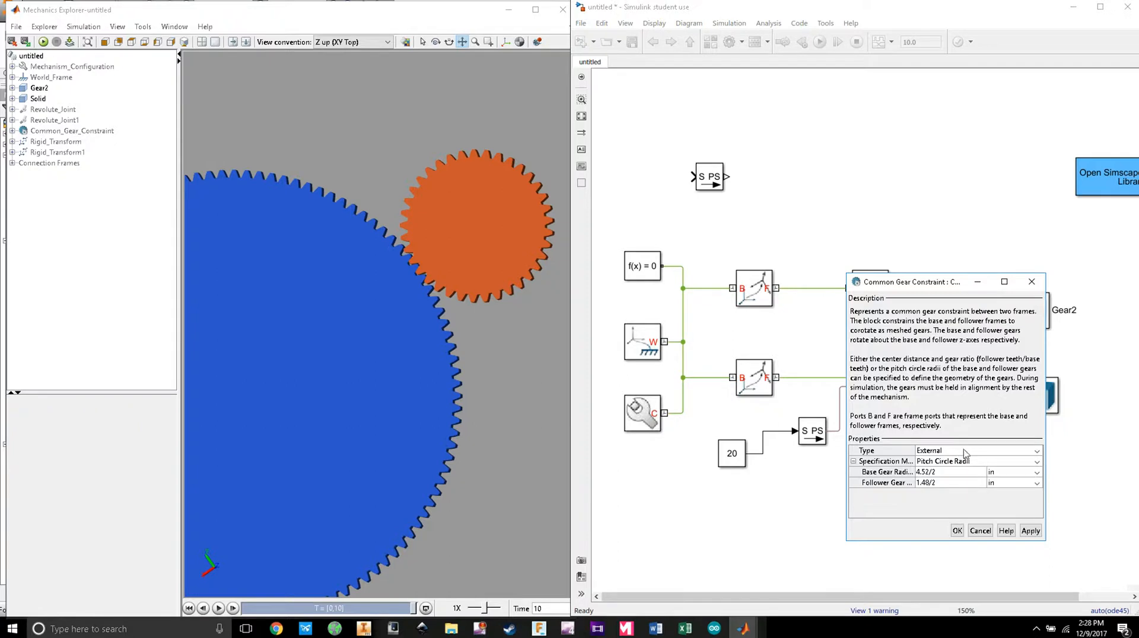
click(1030, 531)
Step: Rerun the simulation, then rewind and pause the gear animation in Mechanics Explorer
click(957, 530)
click(819, 41)
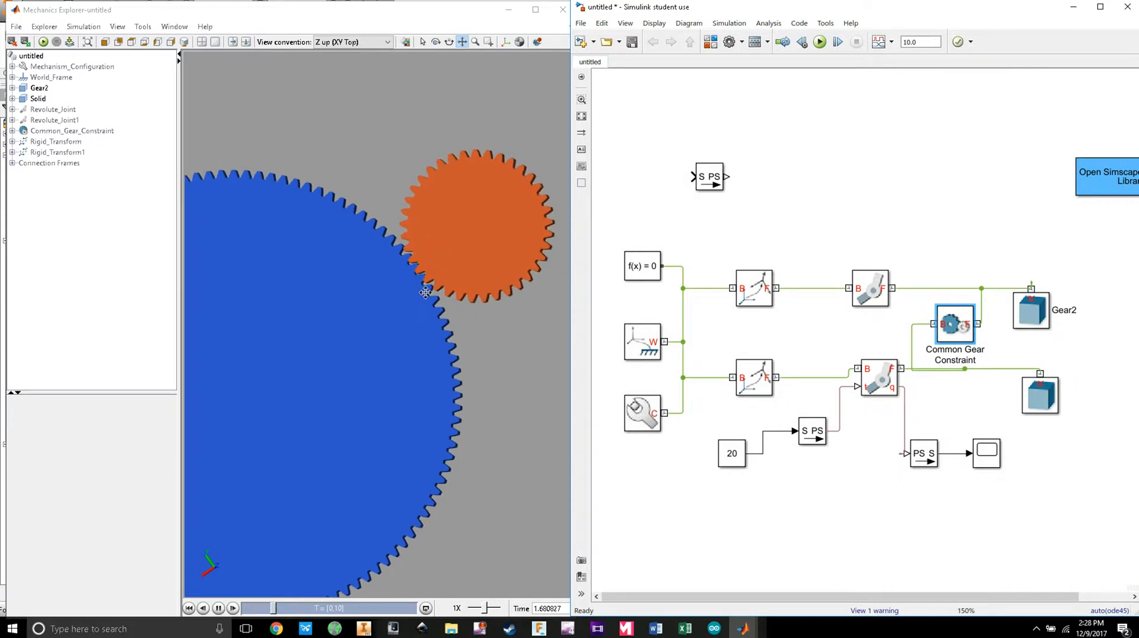
click(302, 613)
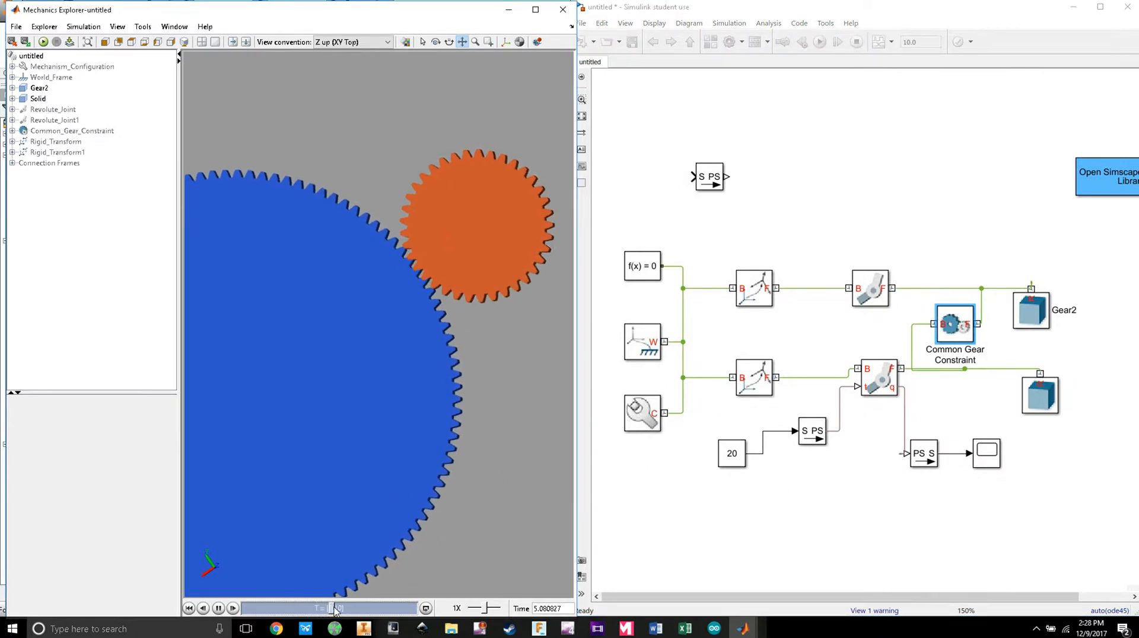
drag(361, 613, 297, 611)
click(219, 609)
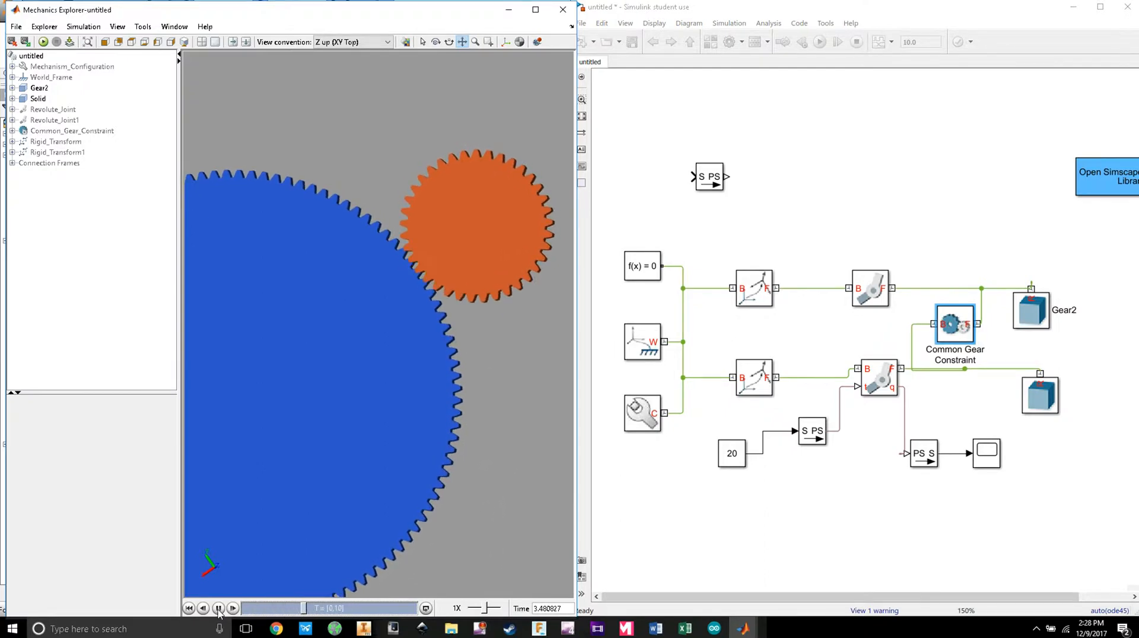
Step: Swap the gear radii to base 1.48/2 in and follower 4.52/2 in
double_click(961, 325)
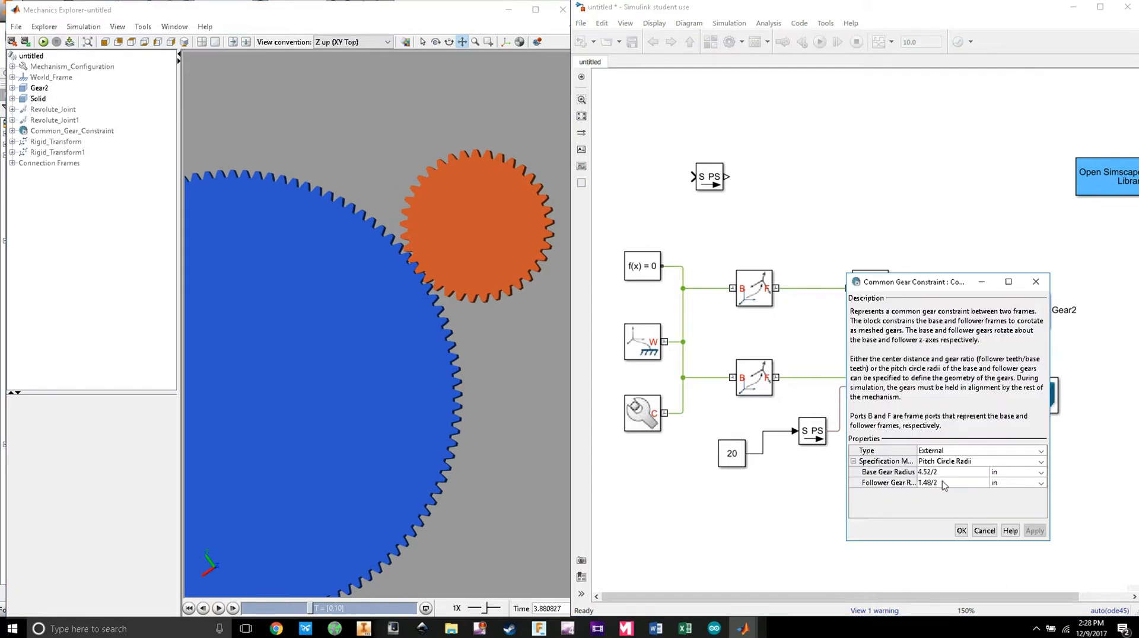
click(937, 483)
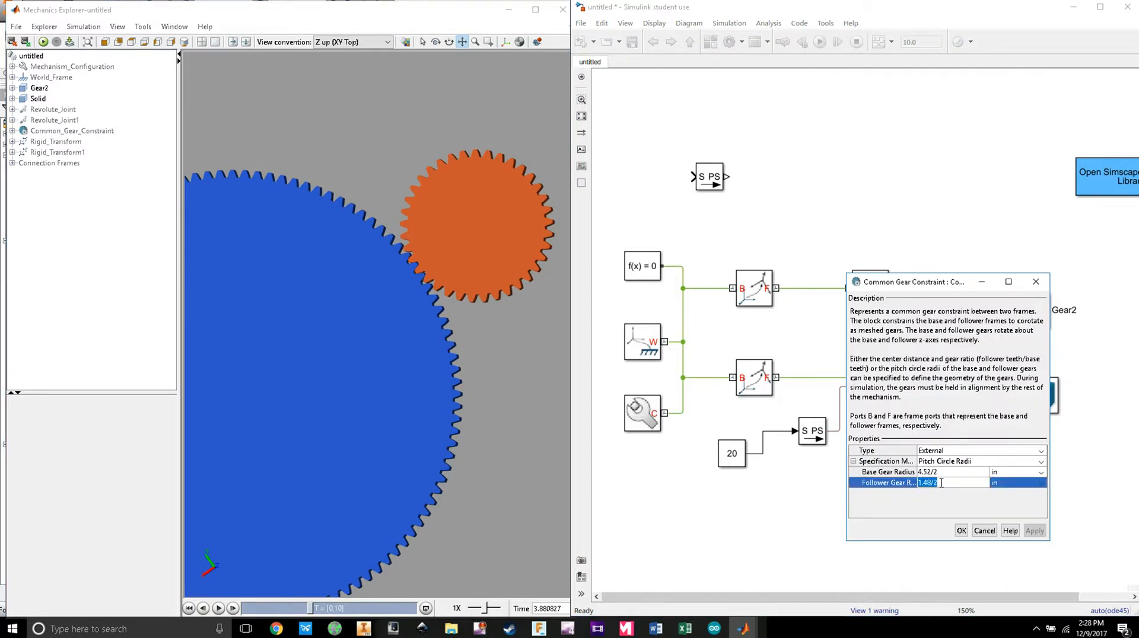
click(948, 471)
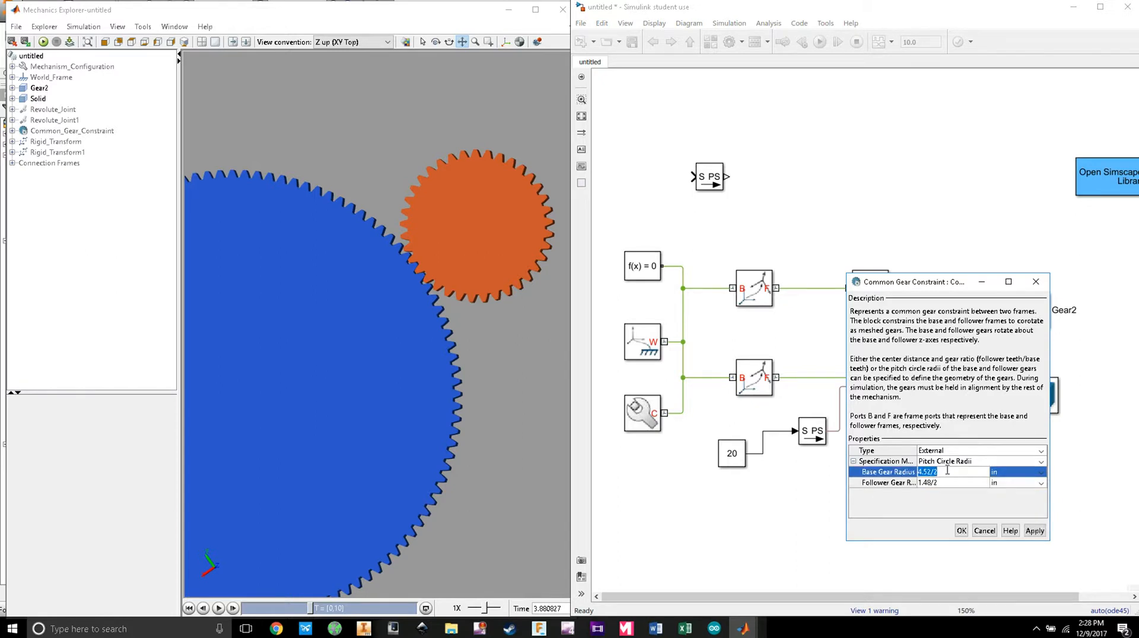
text(1.48)
click(942, 483)
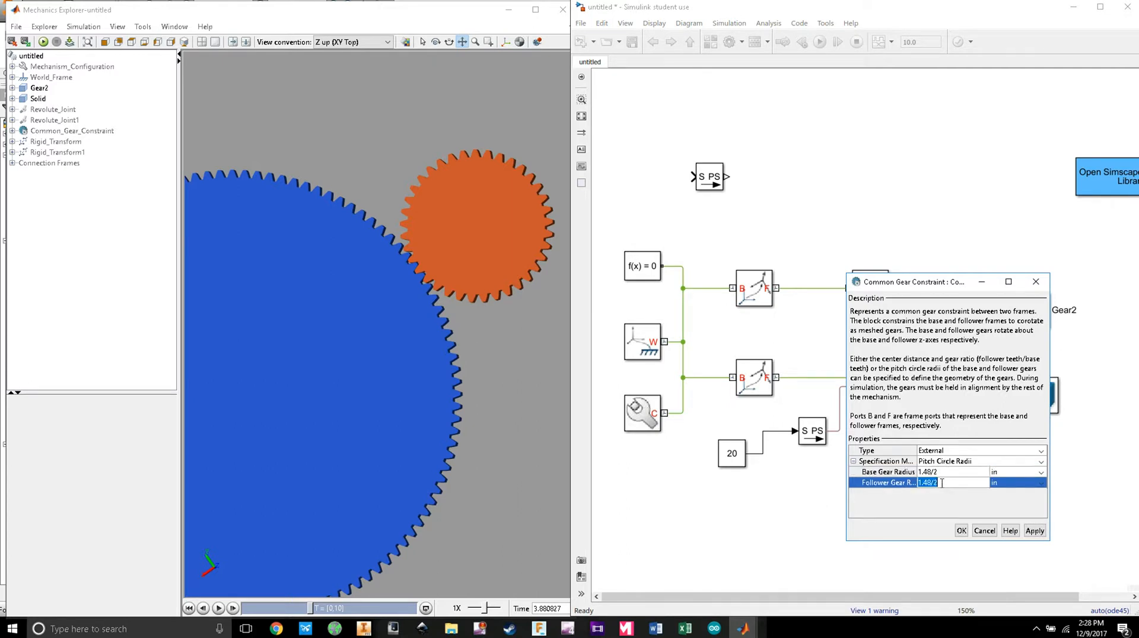
key(BackSpace)
click(1036, 532)
click(967, 531)
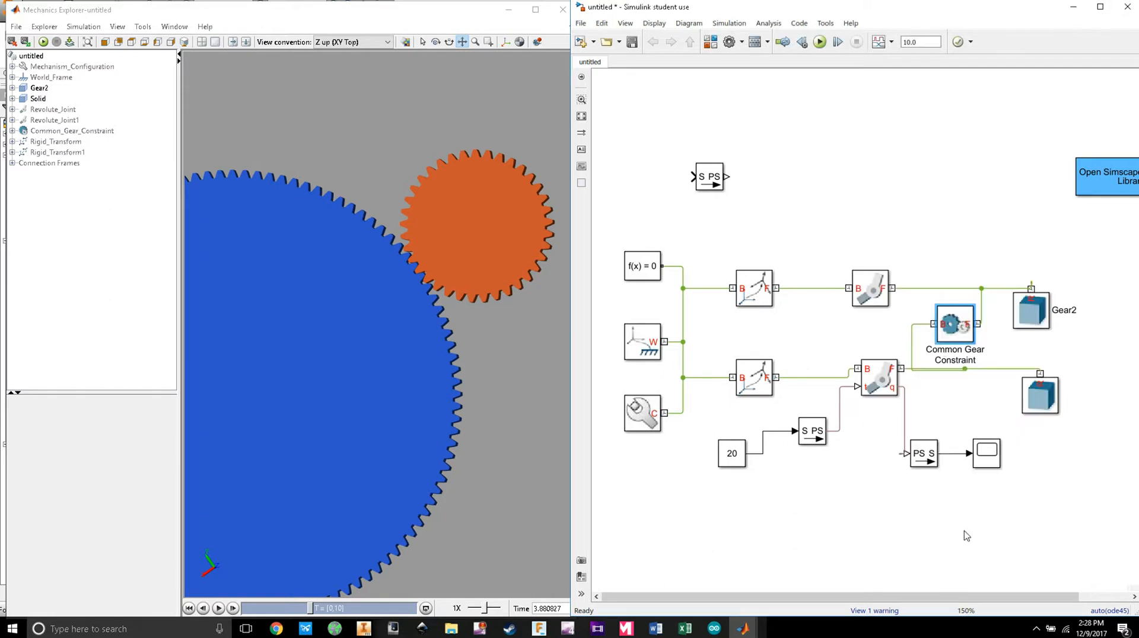
Step: Rerun the simulation and check the rising Scope curve
click(820, 43)
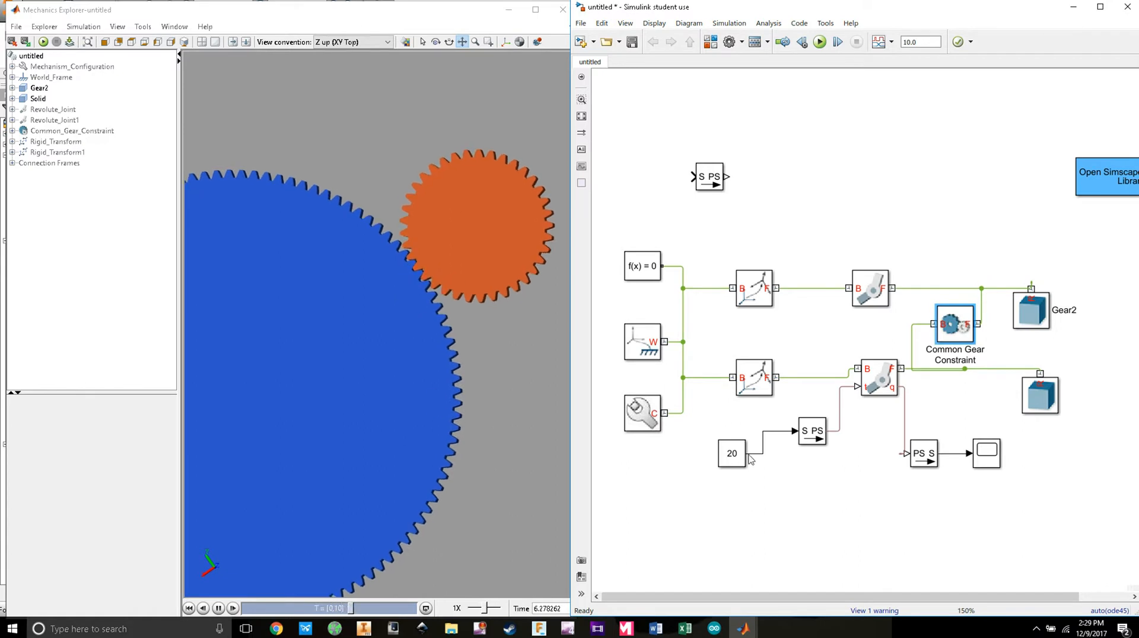
double_click(986, 453)
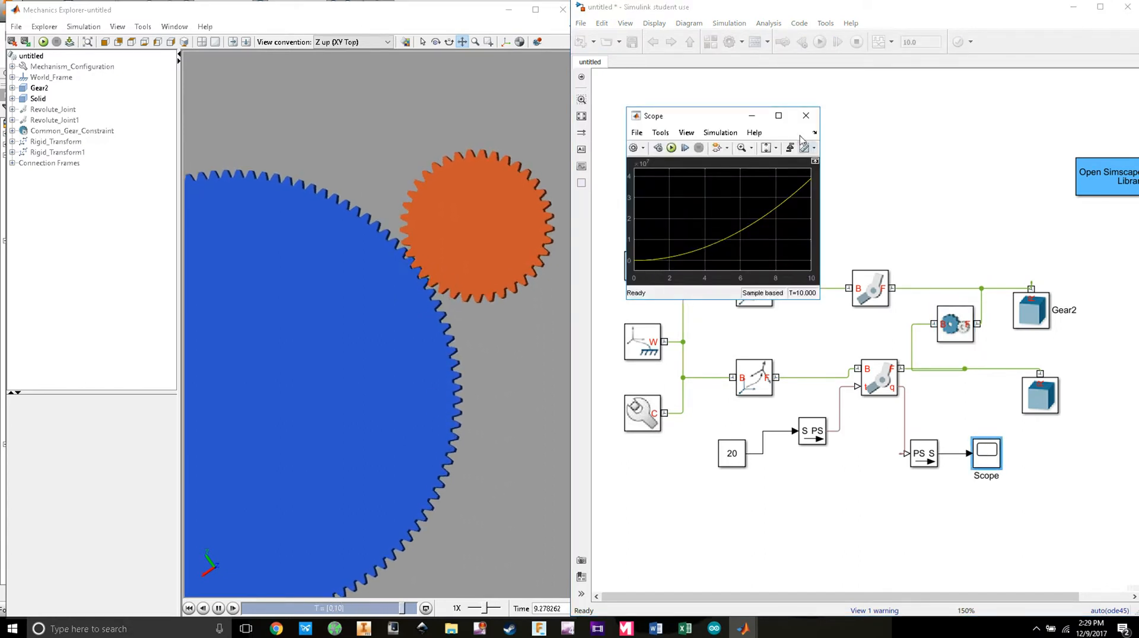
click(806, 115)
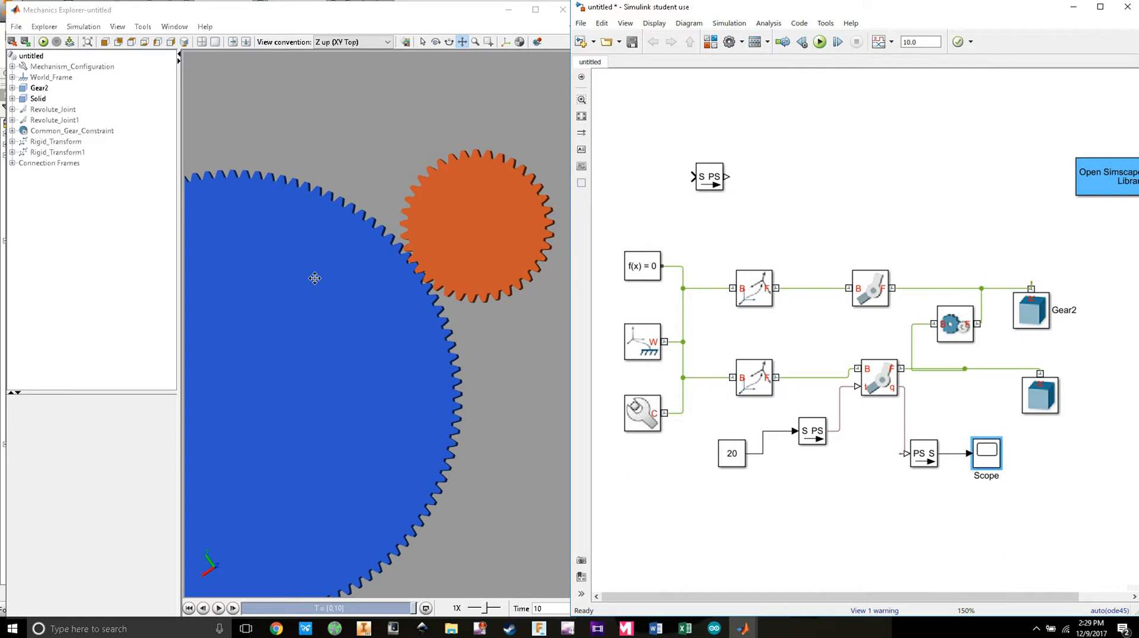
Step: Enable position sensing on the upper Revolute Joint and move it higher
double_click(854, 299)
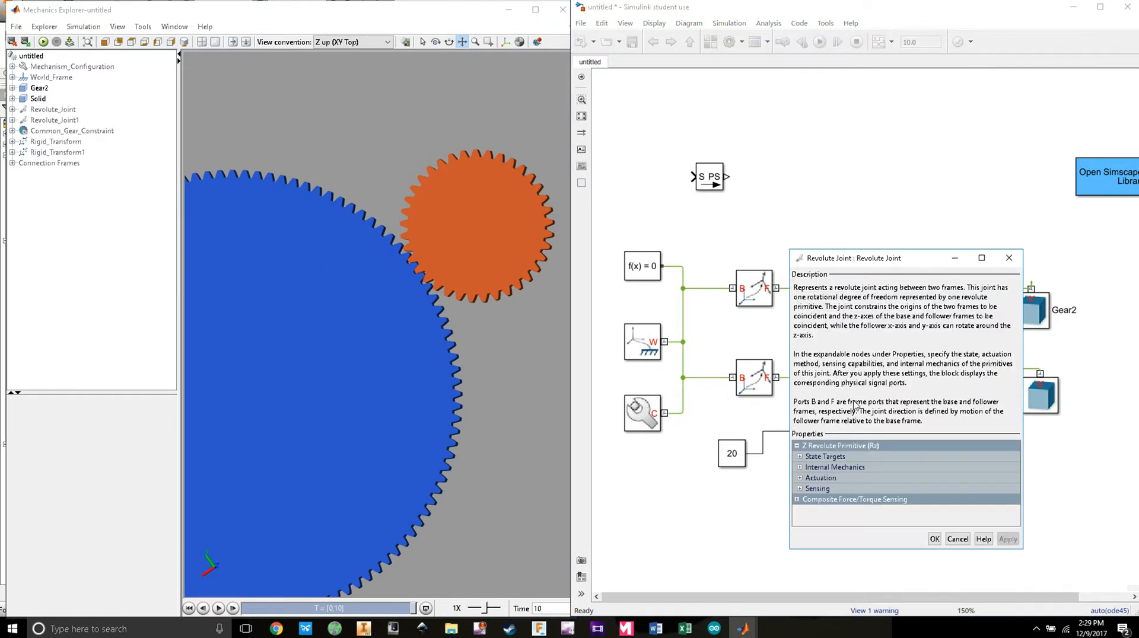
click(799, 488)
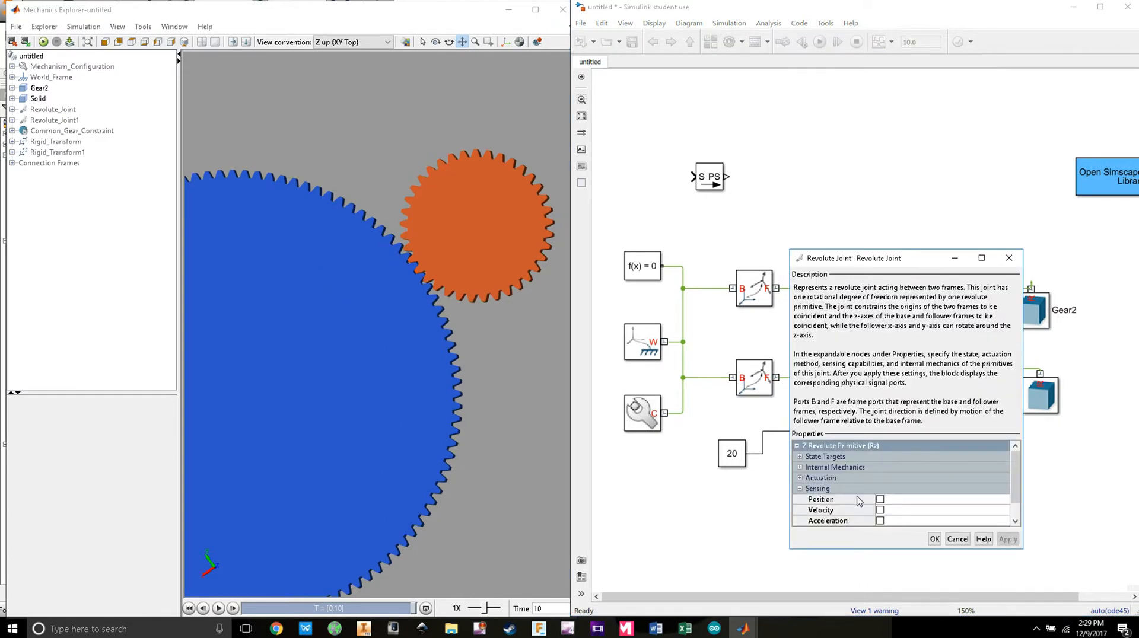
click(880, 500)
click(934, 538)
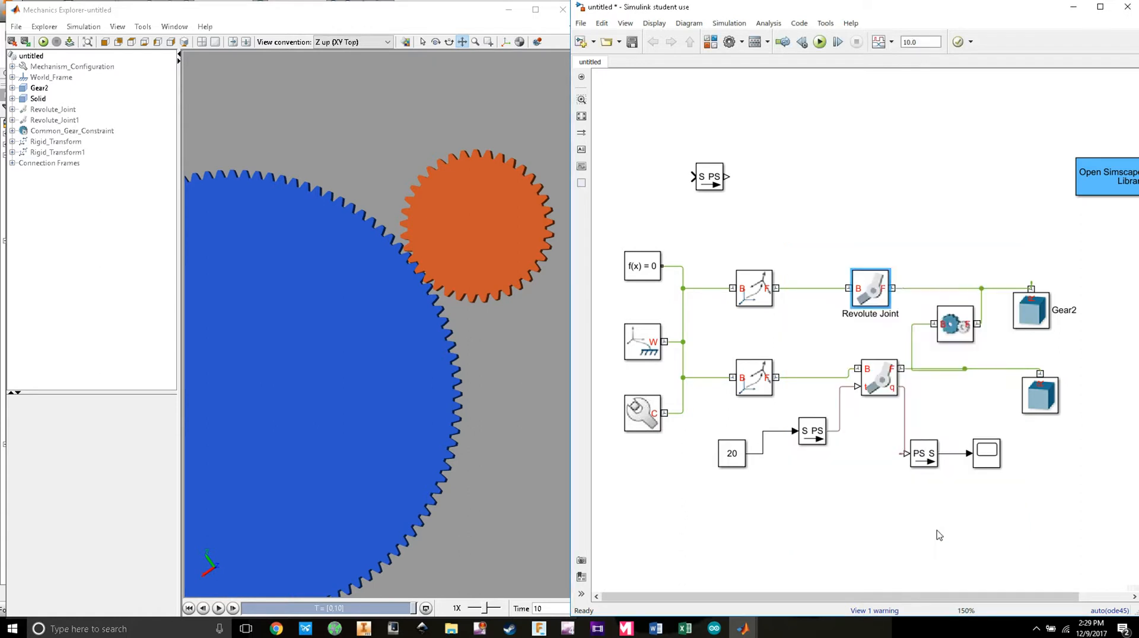
drag(875, 300, 865, 267)
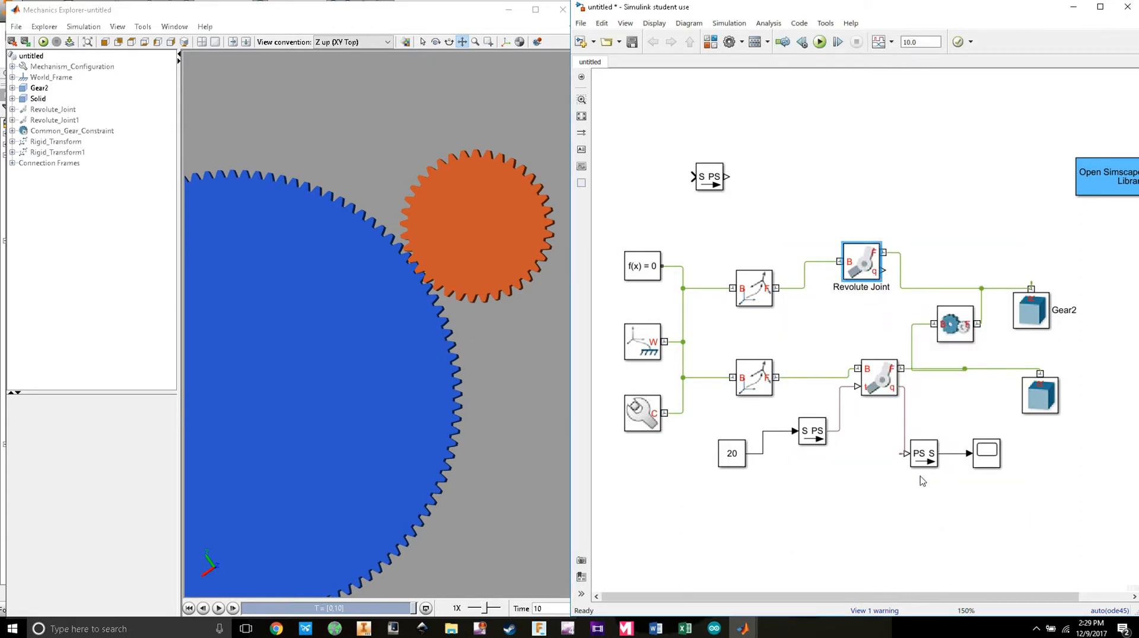
Step: Copy the PS-S converter and Scope to the top and wire the joint's q output to them
drag(1022, 493, 899, 435)
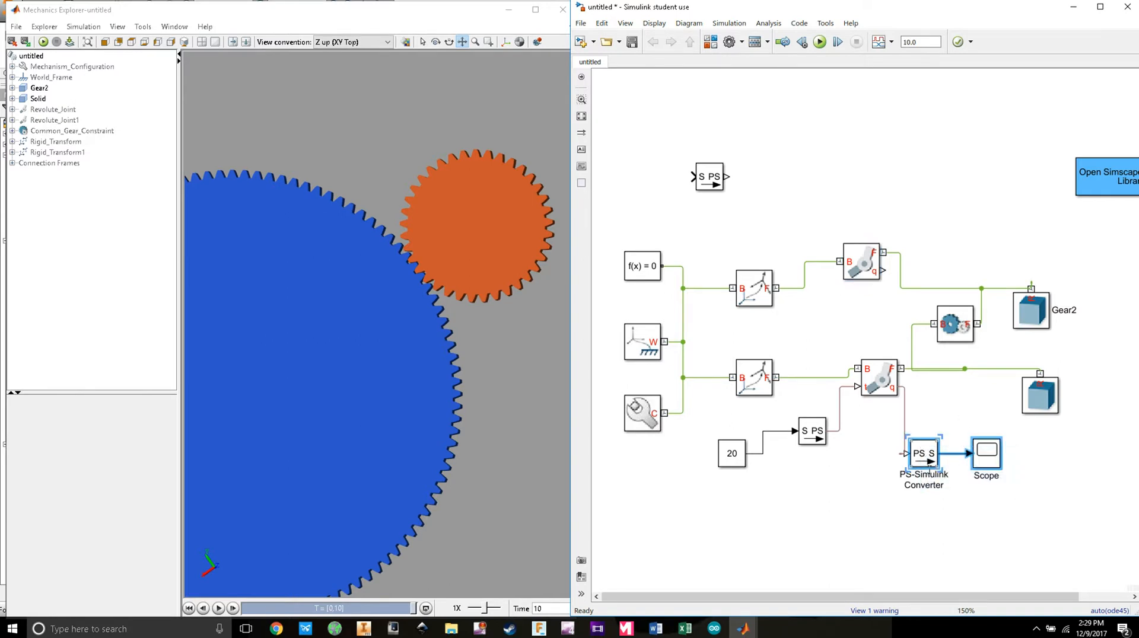
right_click(929, 466)
click(949, 472)
right_click(915, 189)
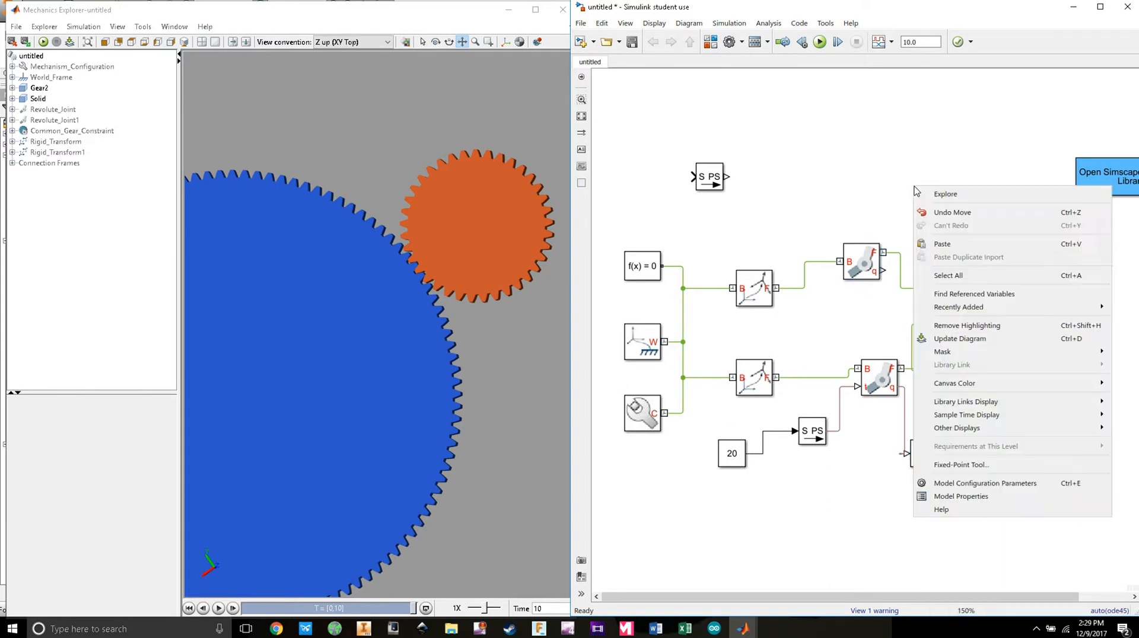
click(958, 242)
click(947, 266)
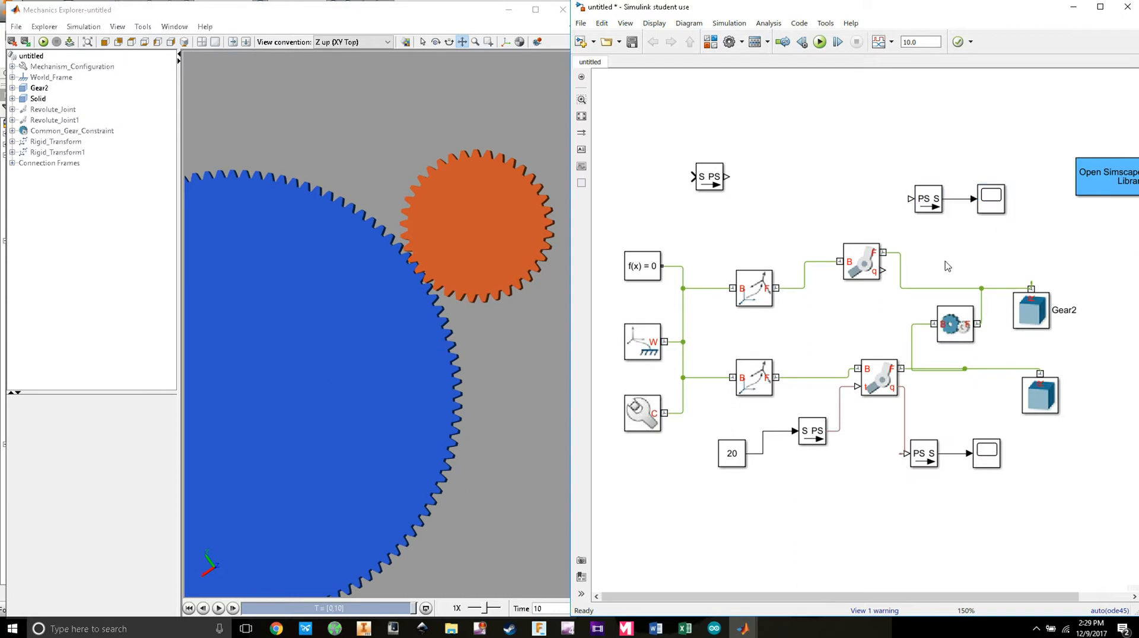
drag(883, 270, 910, 198)
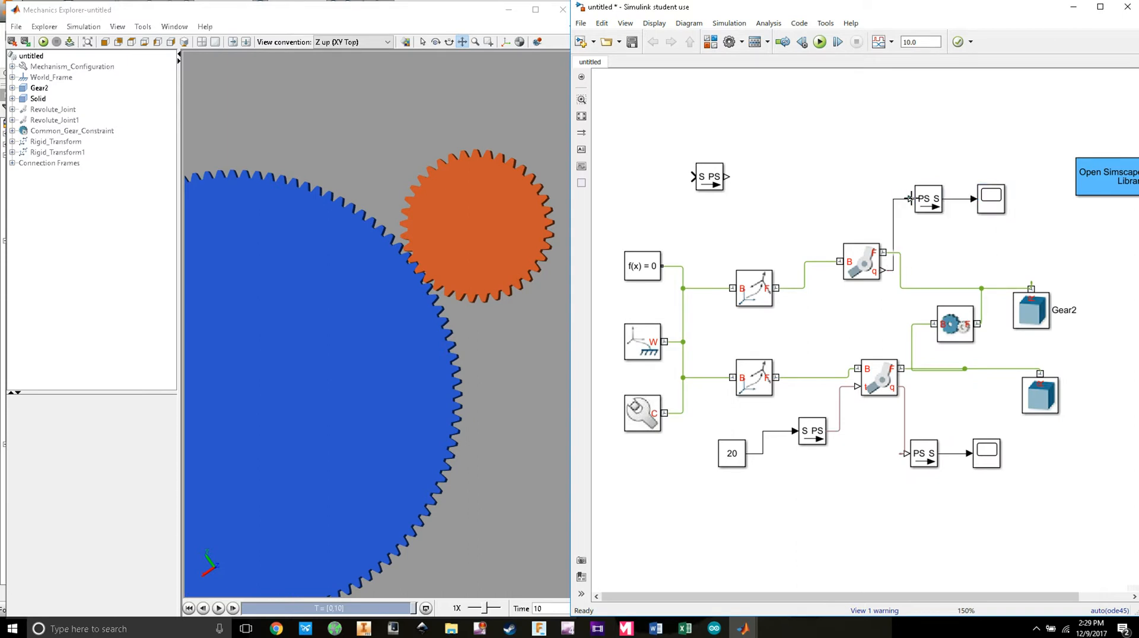
Step: Rerun the model and open Scope1 and Scope to view both joint angles
click(821, 42)
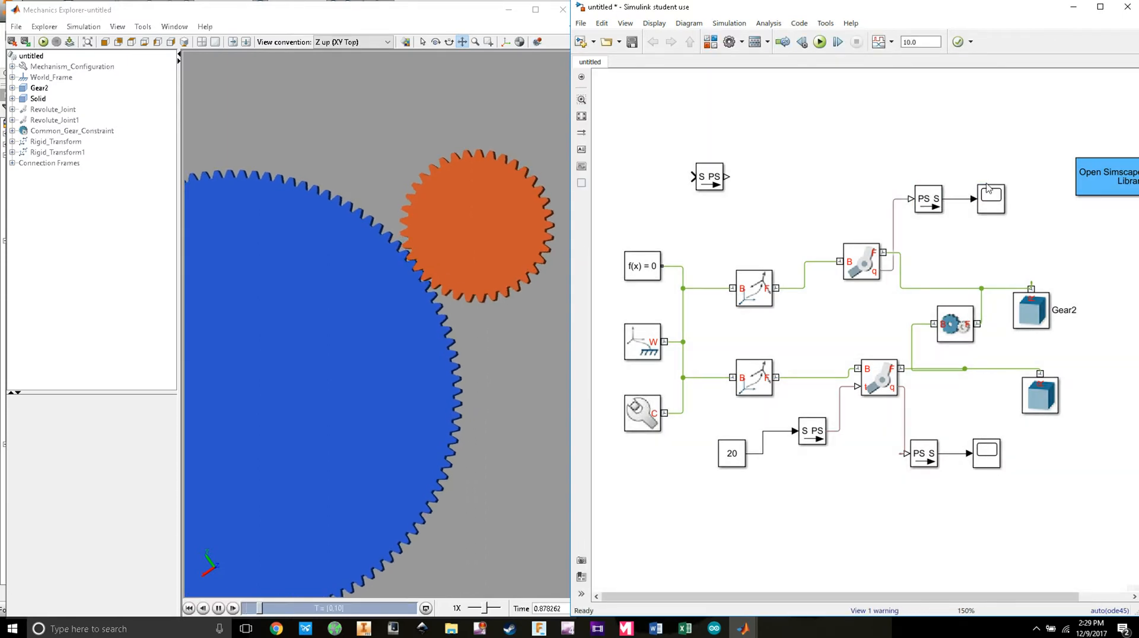
double_click(989, 193)
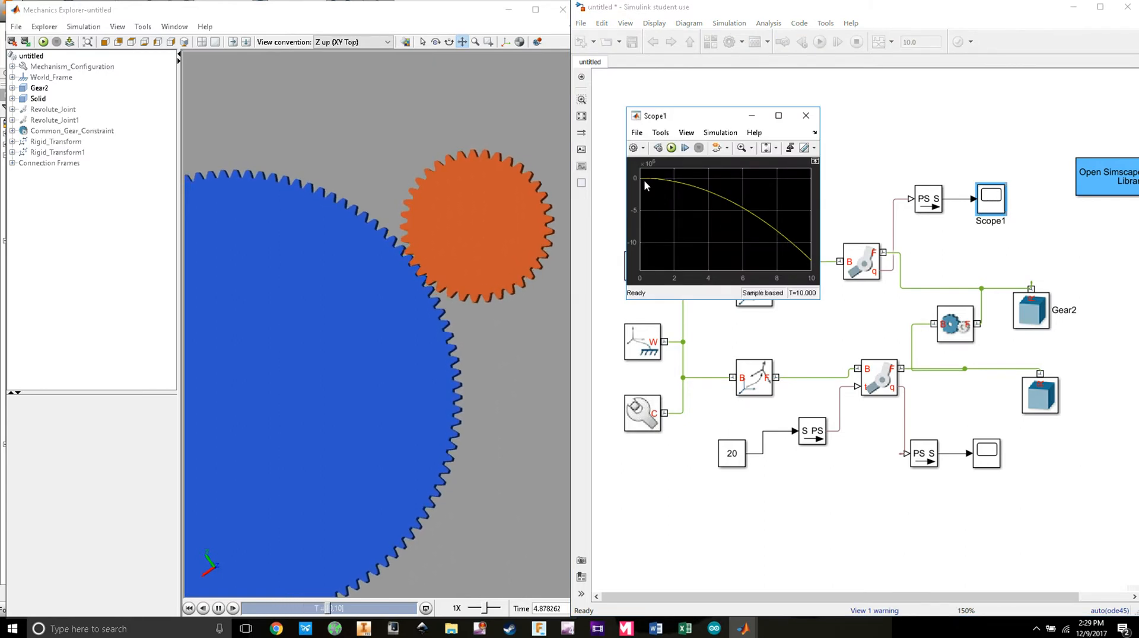
click(984, 459)
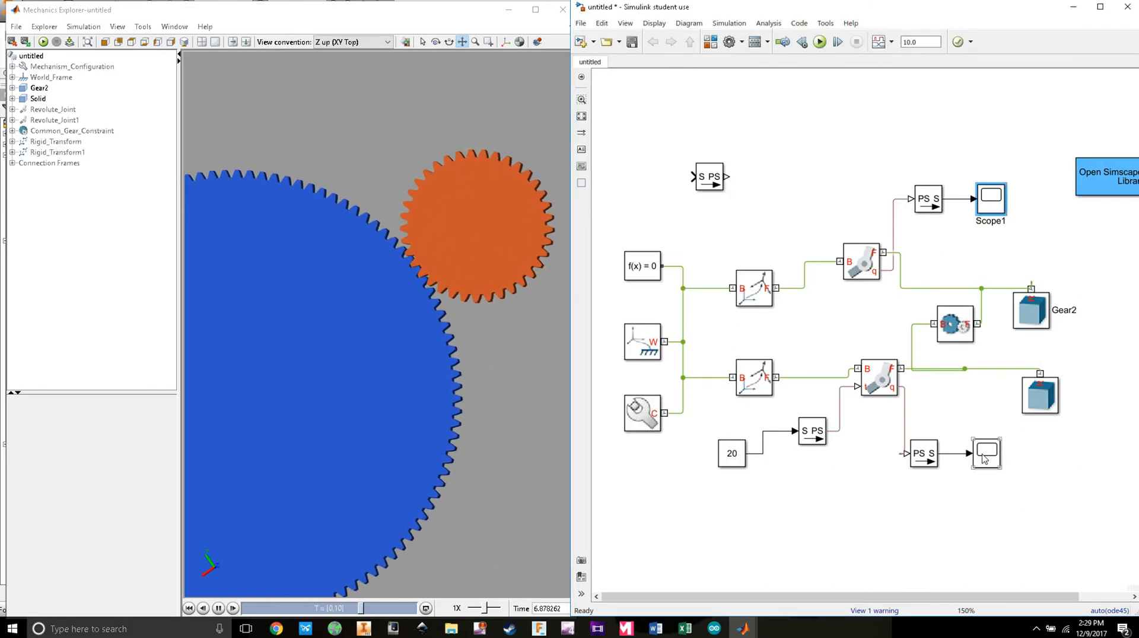
double_click(985, 459)
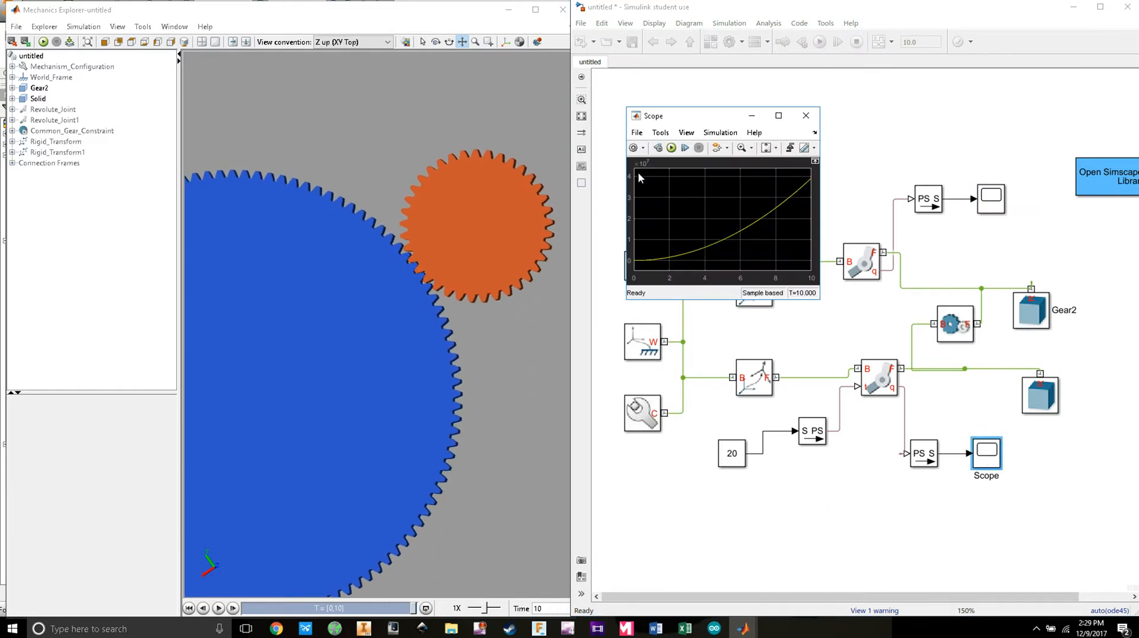
Step: Compare the falling Scope1 curve again, close it, and zoom the diagram out
double_click(988, 201)
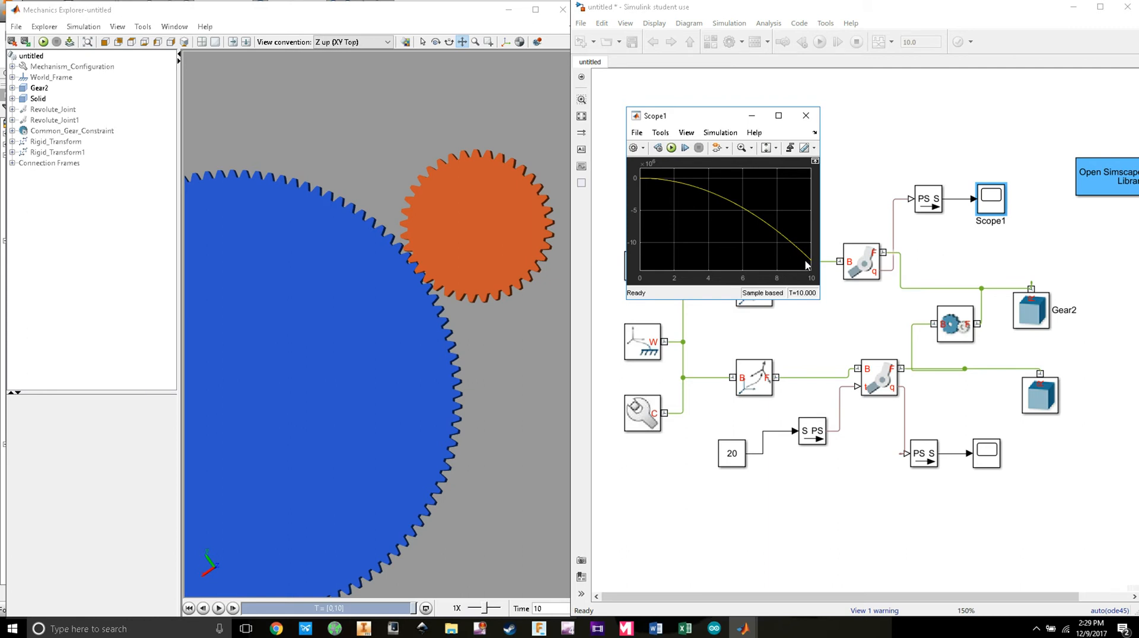
click(805, 115)
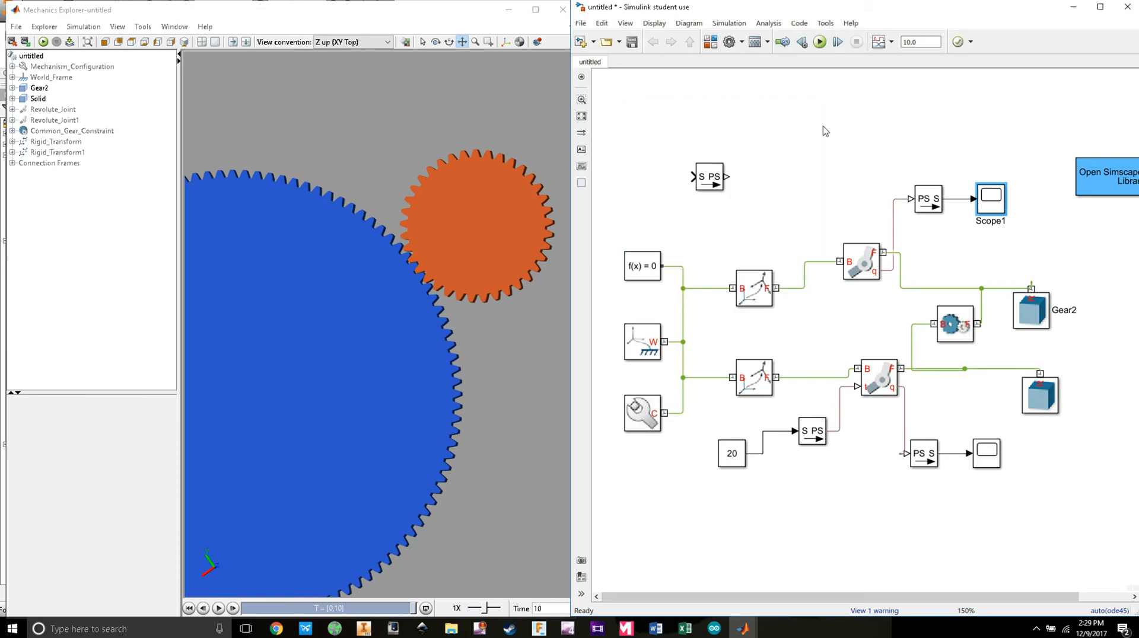
scroll(782, 322, down, 1)
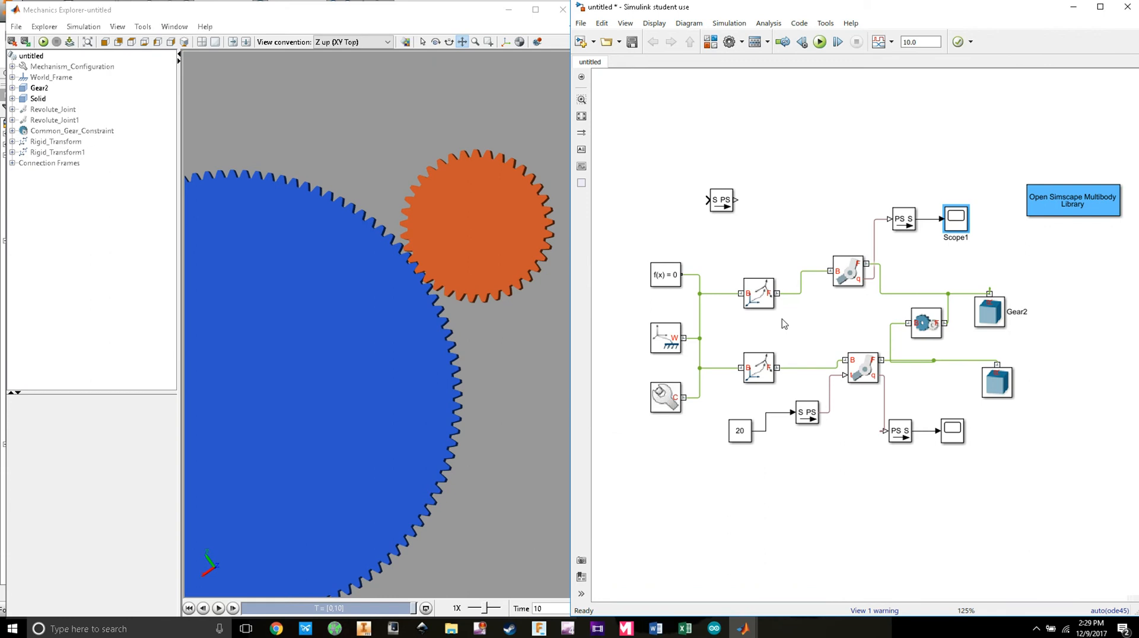
click(809, 397)
click(1035, 629)
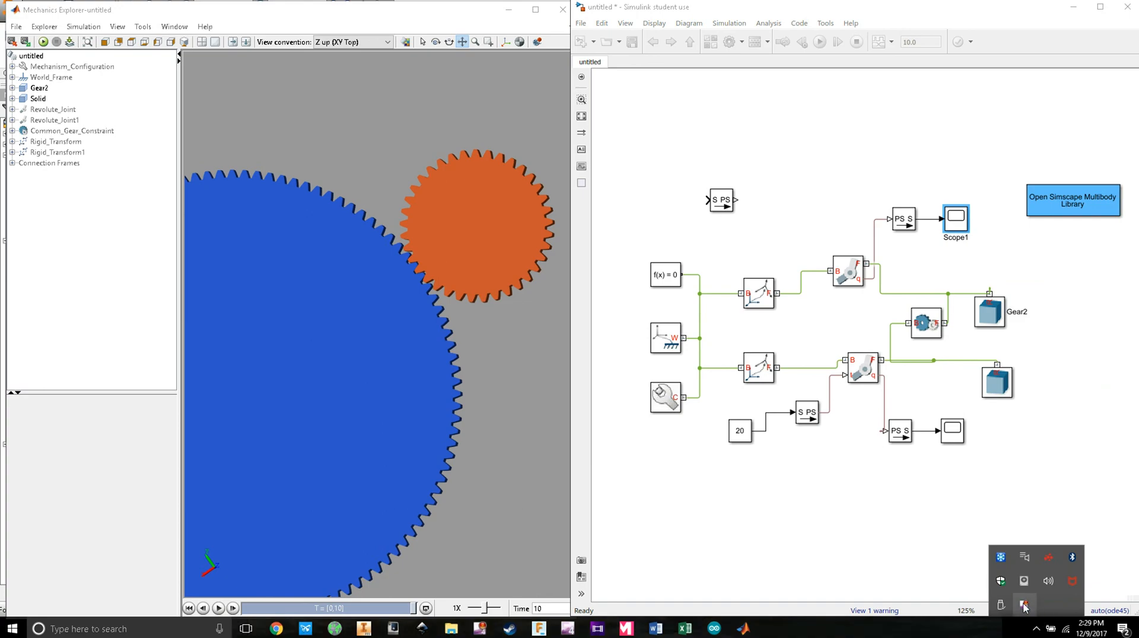